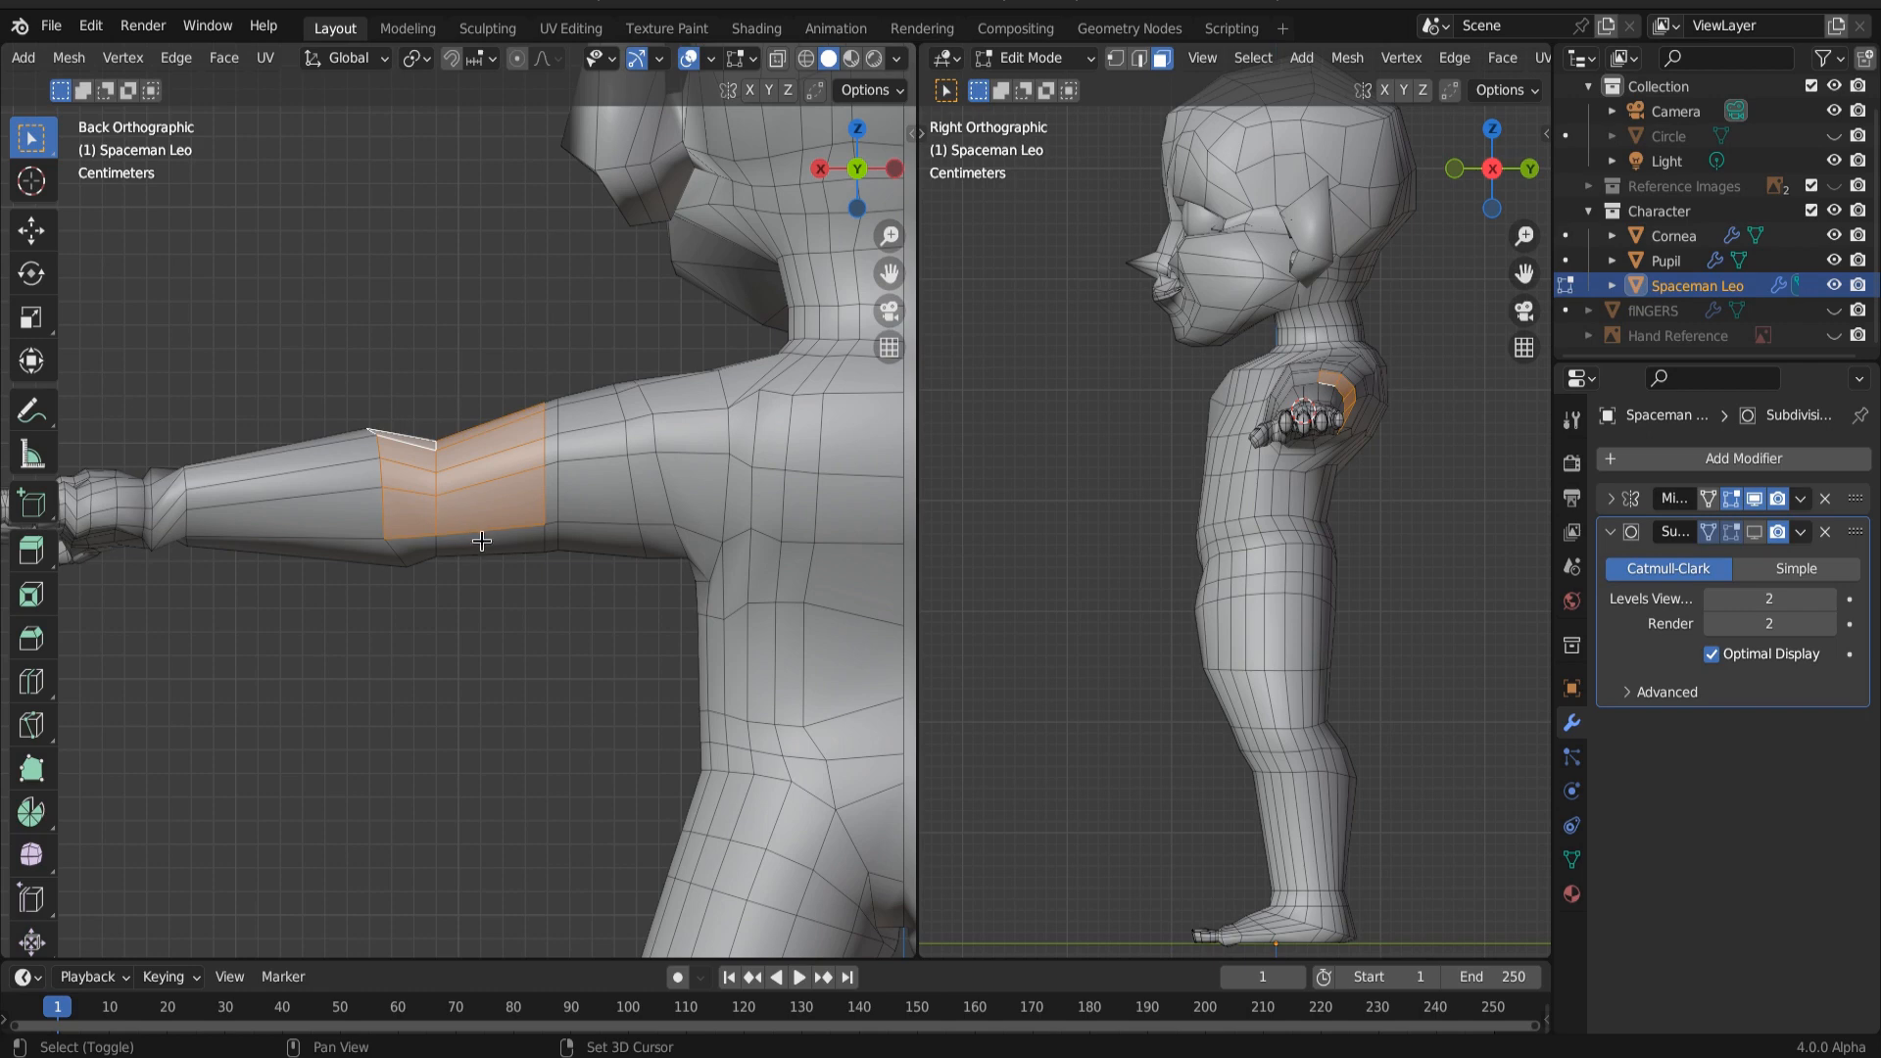
Step: Inset the faces at the back of the elbow by about 0.0116 m and relax them with the Smooth tool
shift+click(481, 541)
shift+click(437, 555)
key(i)
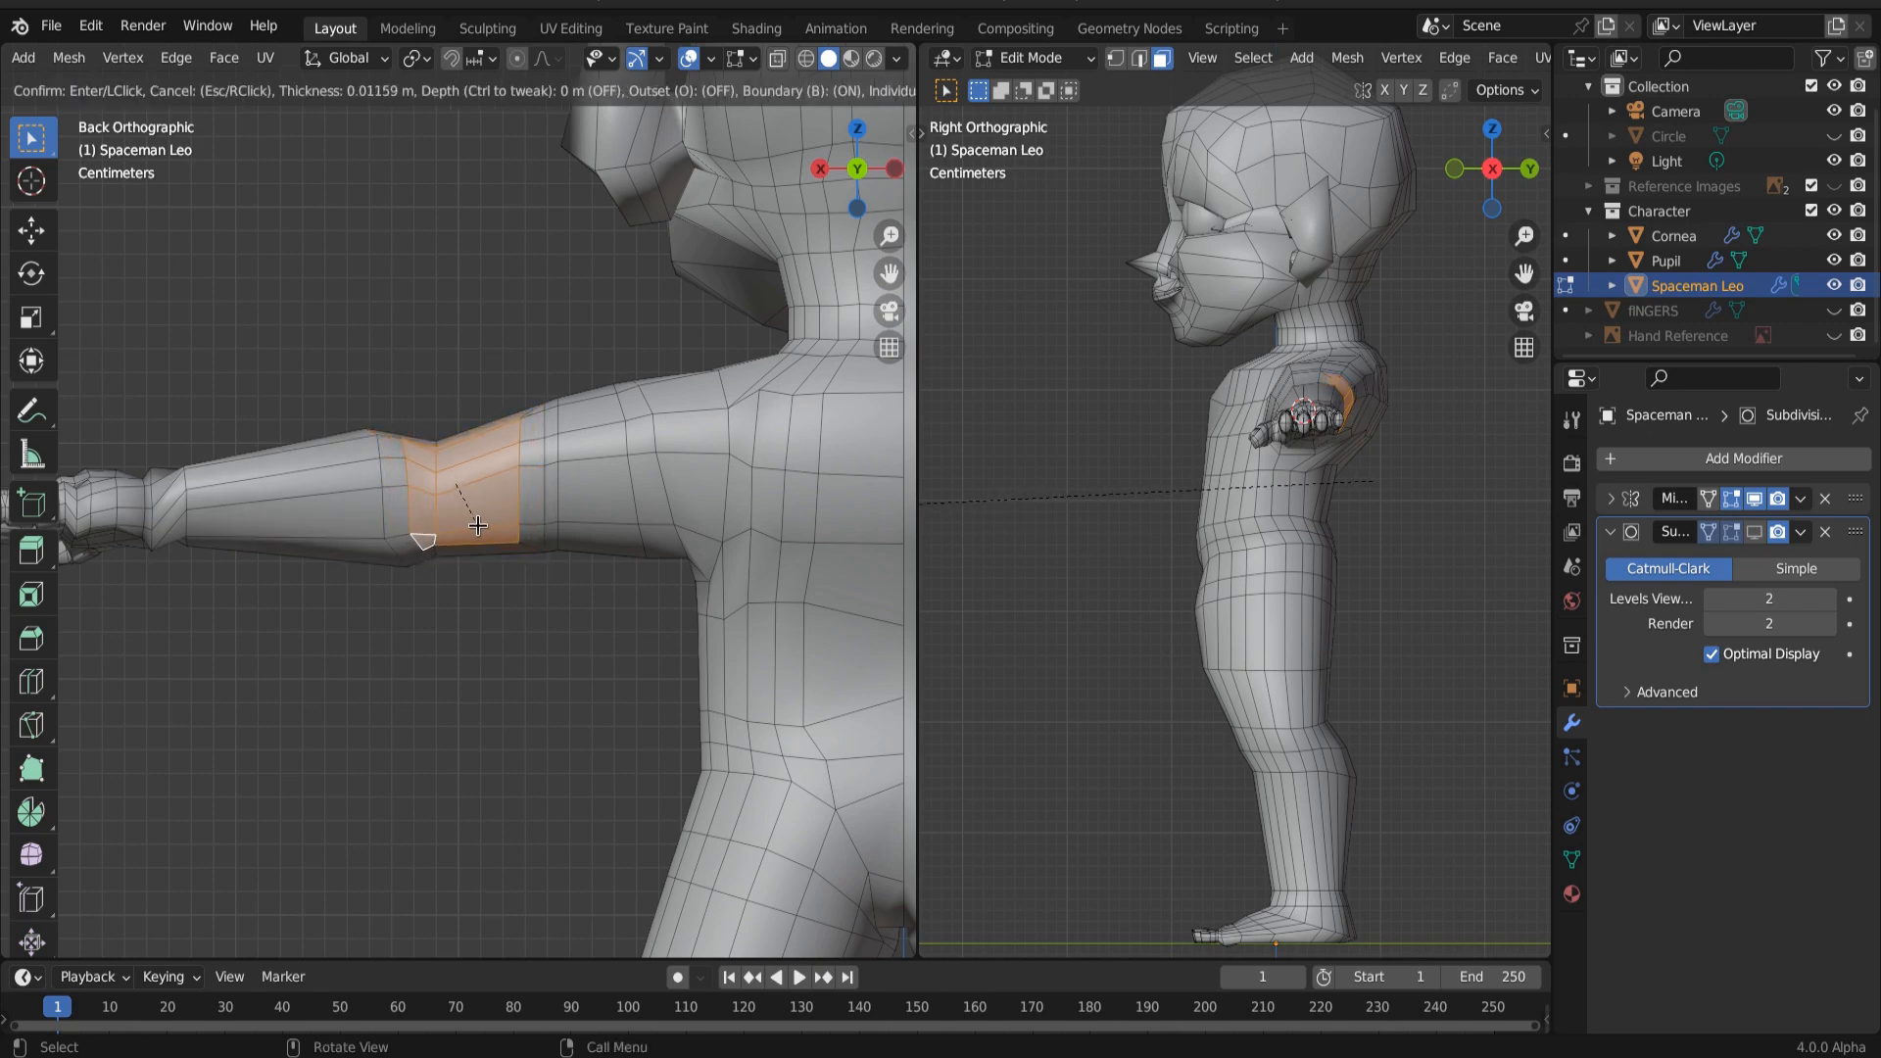
click(477, 526)
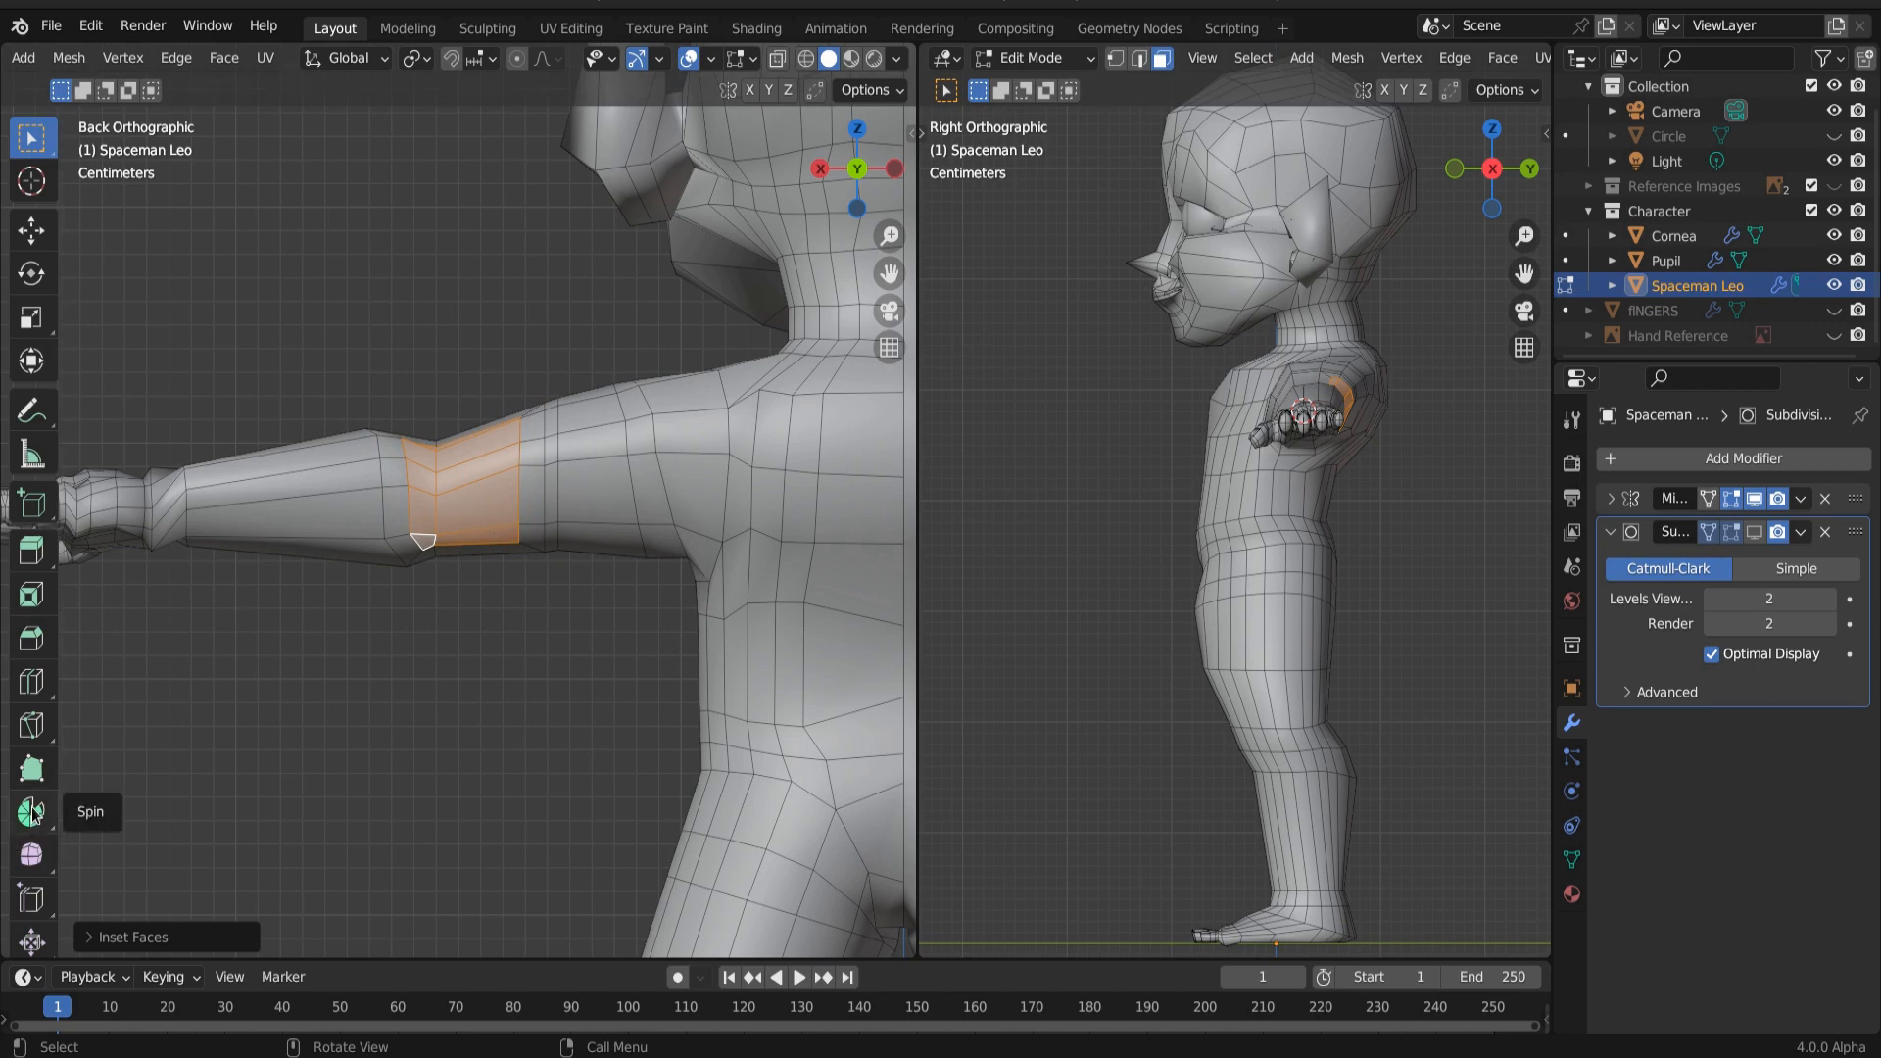
click(32, 856)
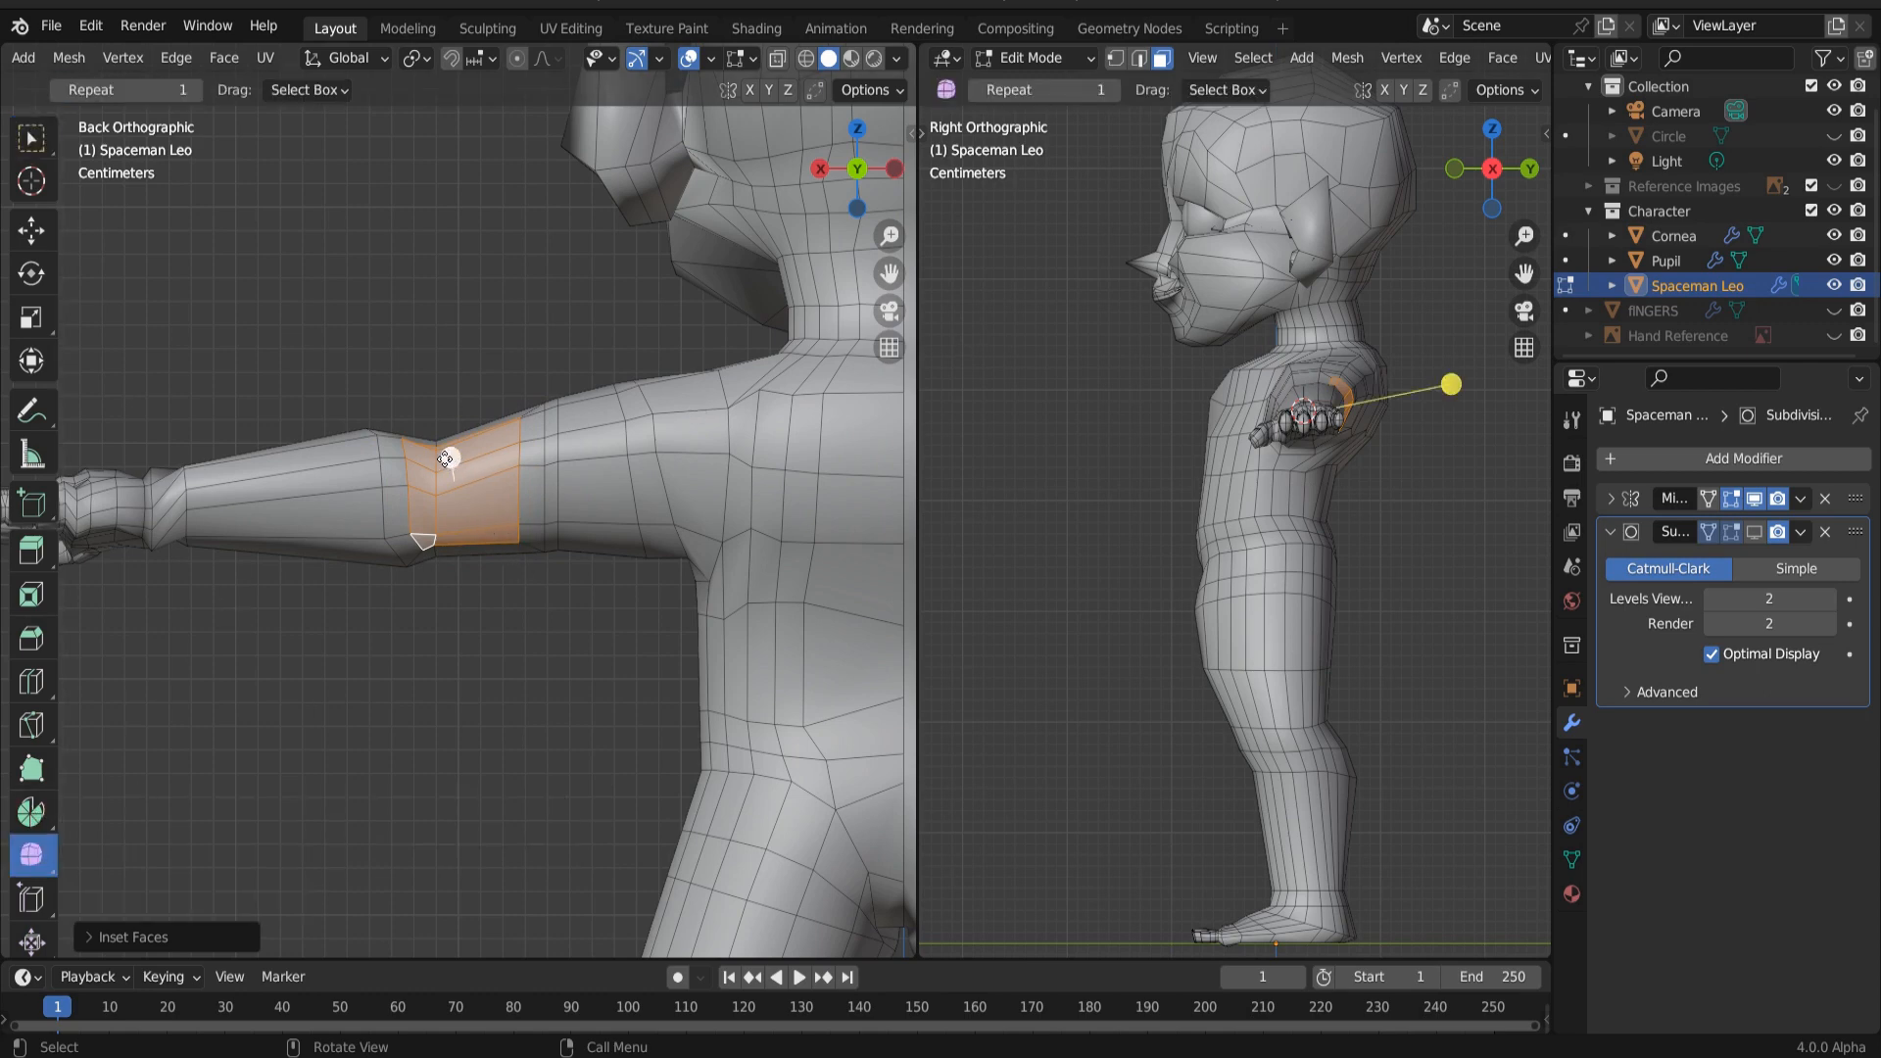
drag(451, 457, 632, 507)
Step: Extend the selection to the ring of faces around the elbow inset and smooth the whole patch
middle_drag(632, 508, 529, 666)
shift+click(578, 612)
shift+click(413, 630)
shift+click(411, 597)
shift+click(570, 578)
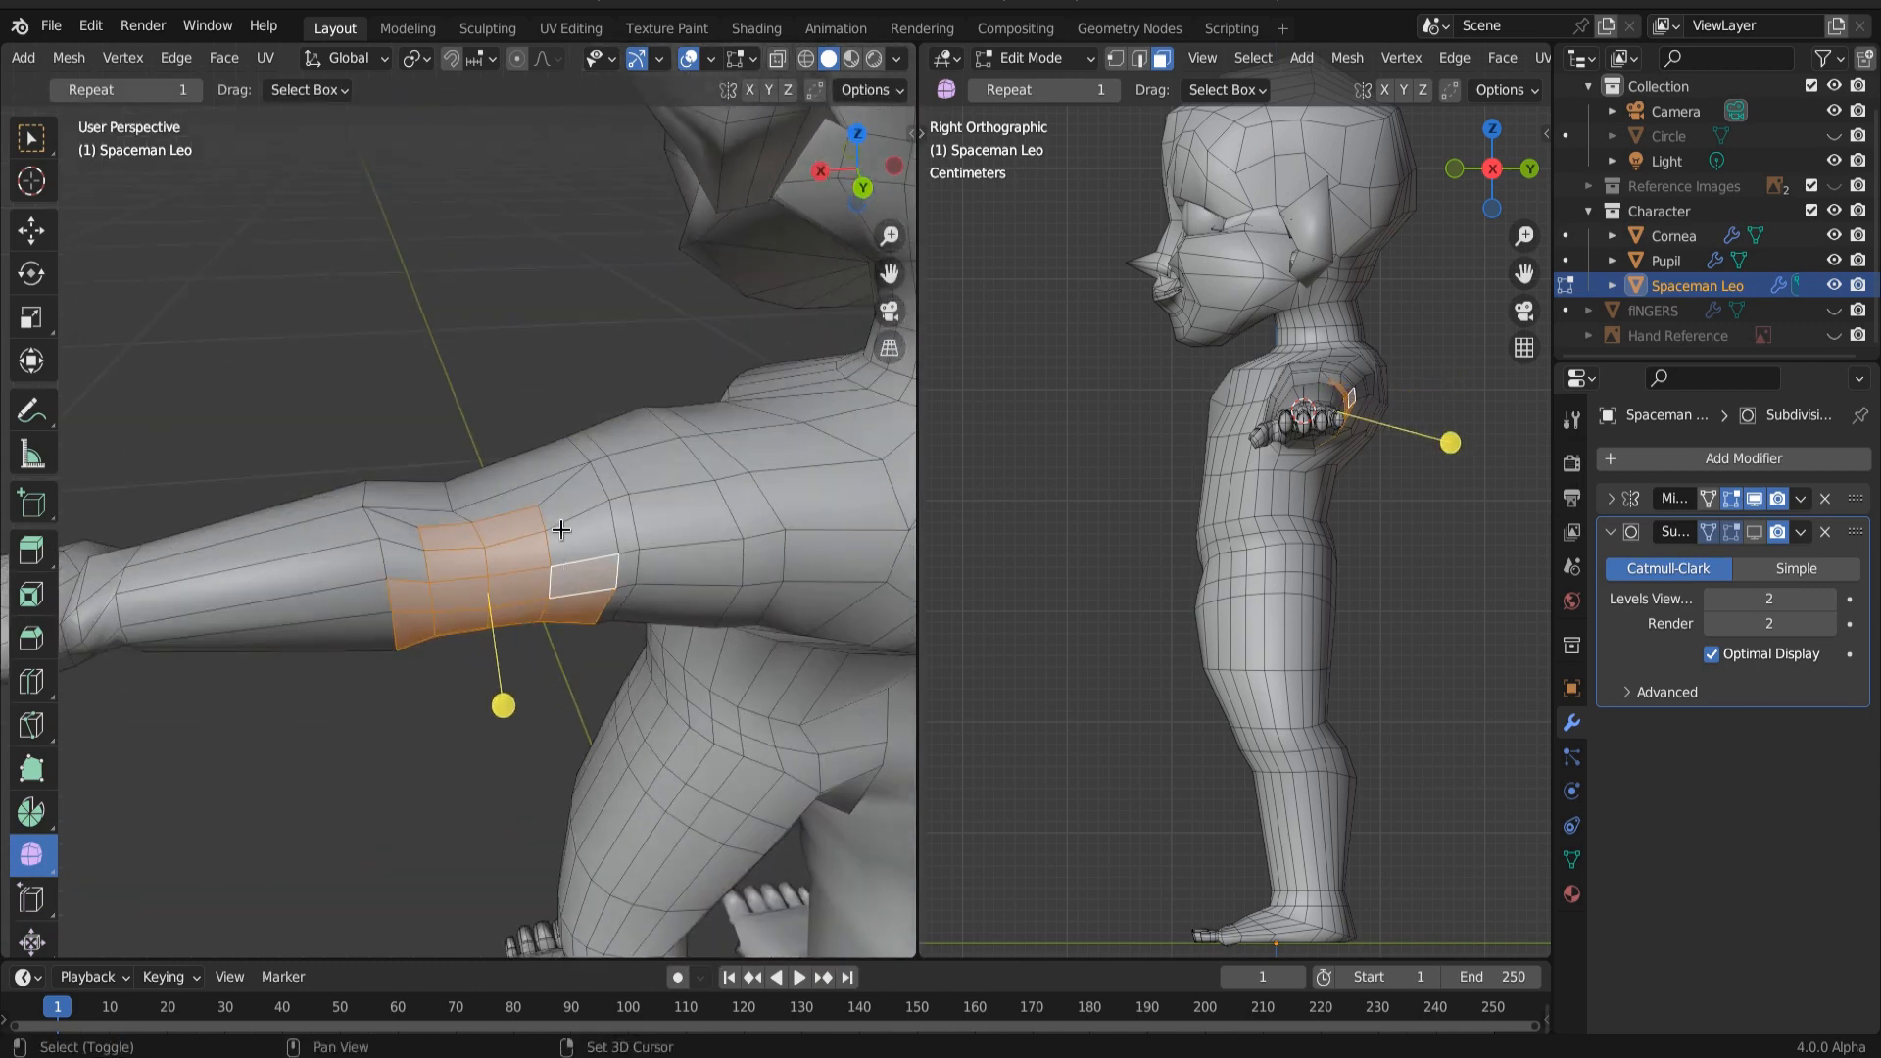
shift+click(562, 530)
shift+click(564, 495)
shift+click(515, 490)
shift+click(407, 524)
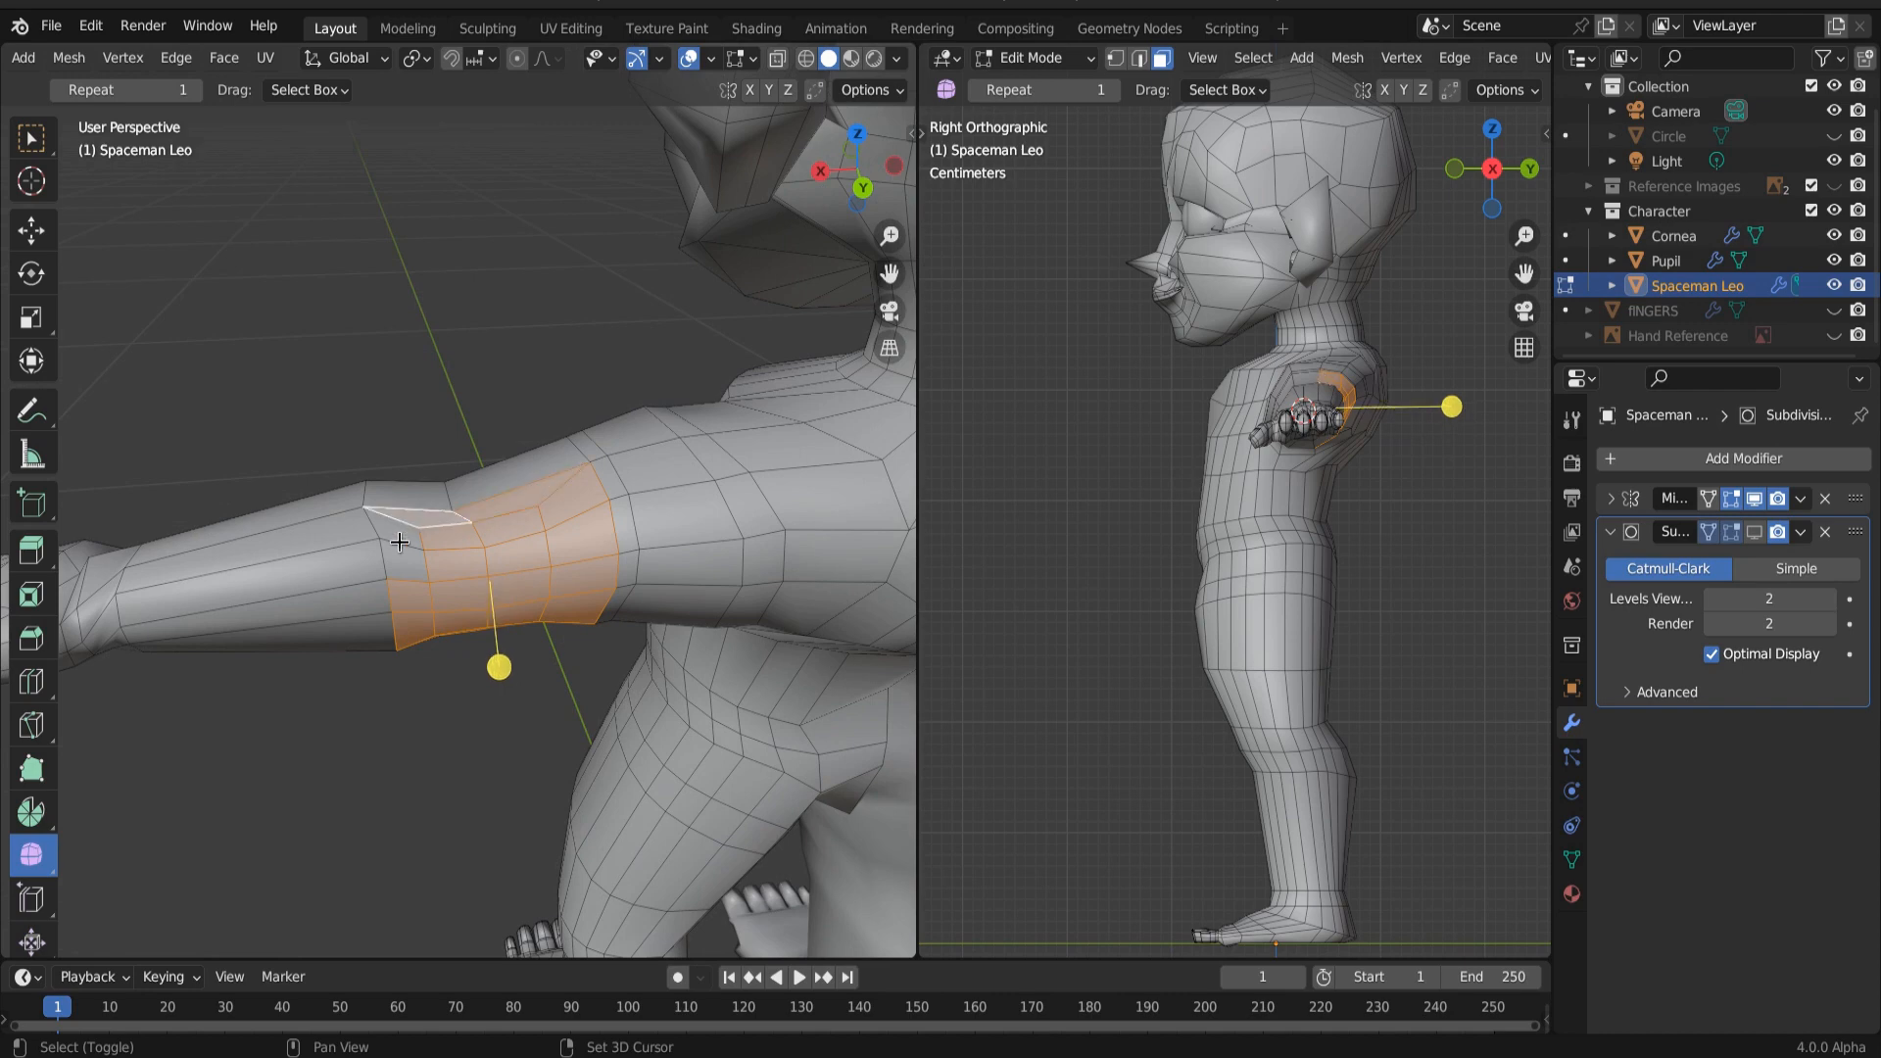
shift+click(399, 542)
drag(499, 667, 621, 748)
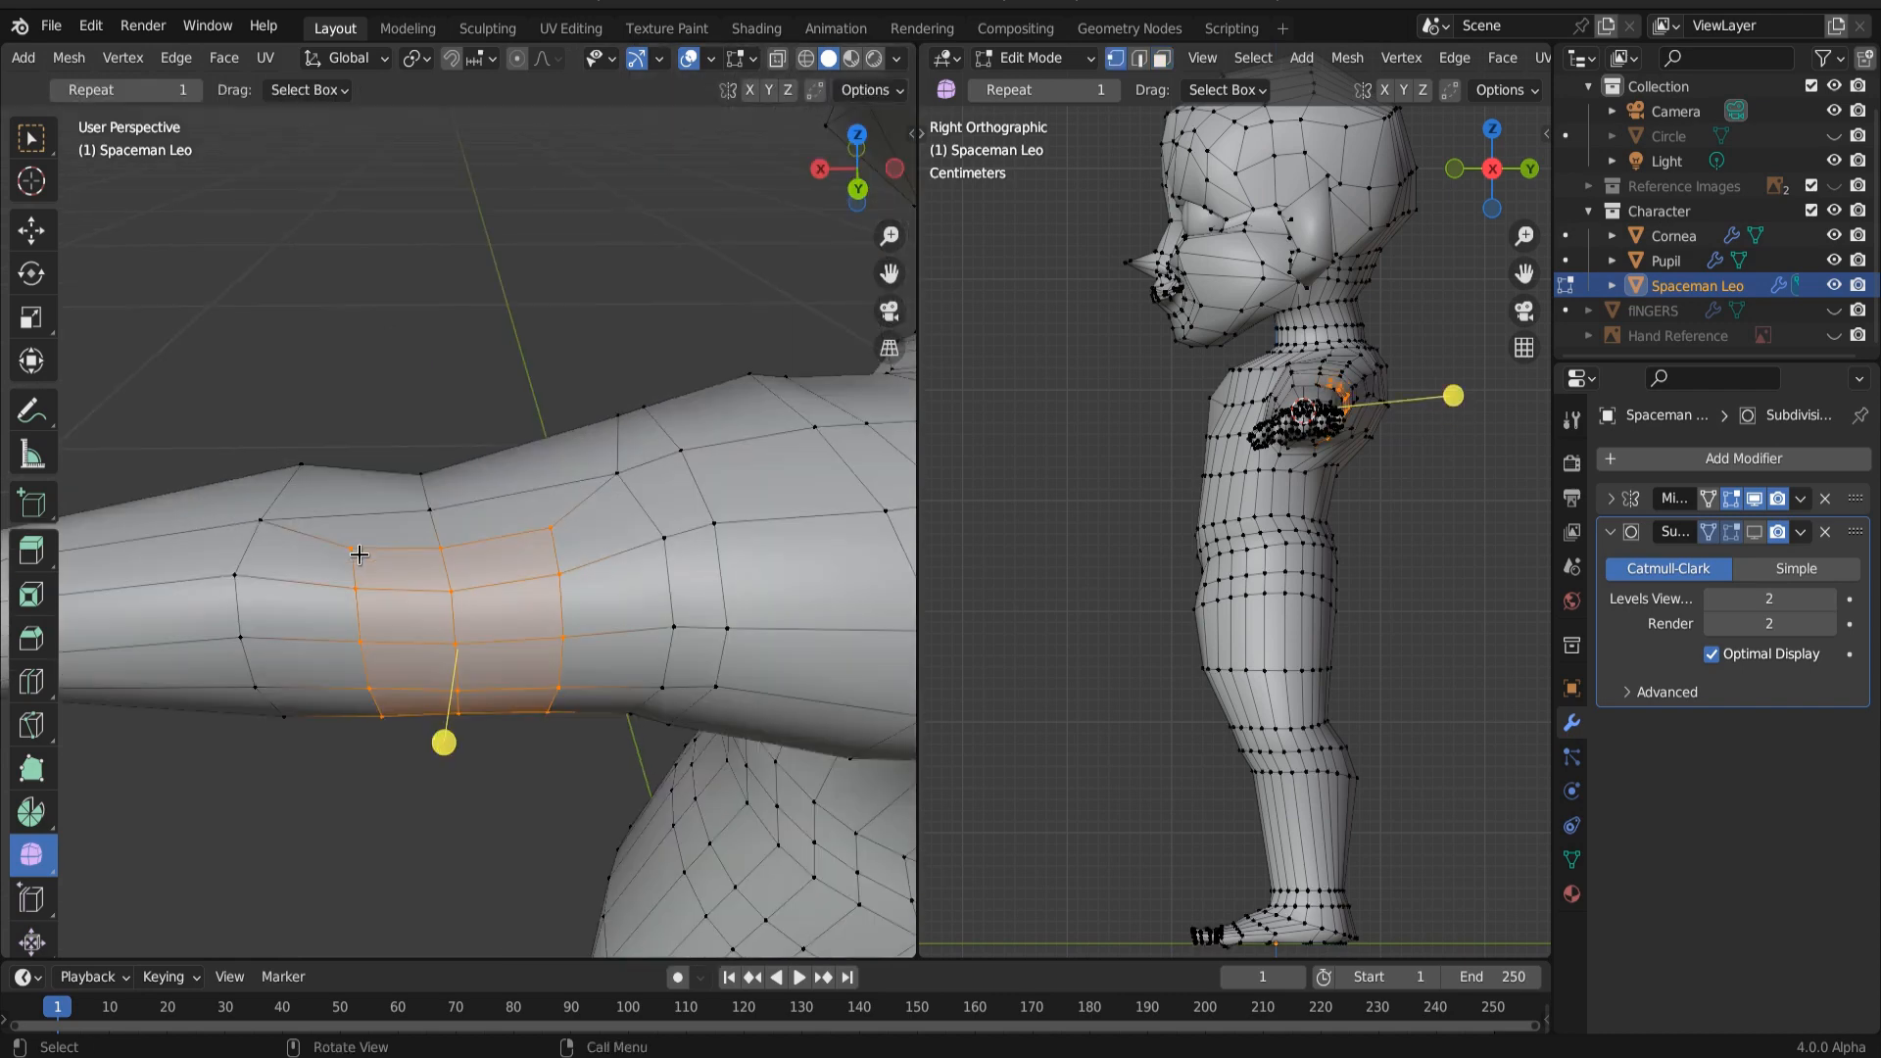
Step: Merge the three upper vertices of the elbow inset into the middle vertex directly above them, using At Last
click(352, 550)
shift+click(445, 546)
shift+click(548, 529)
shift+click(433, 517)
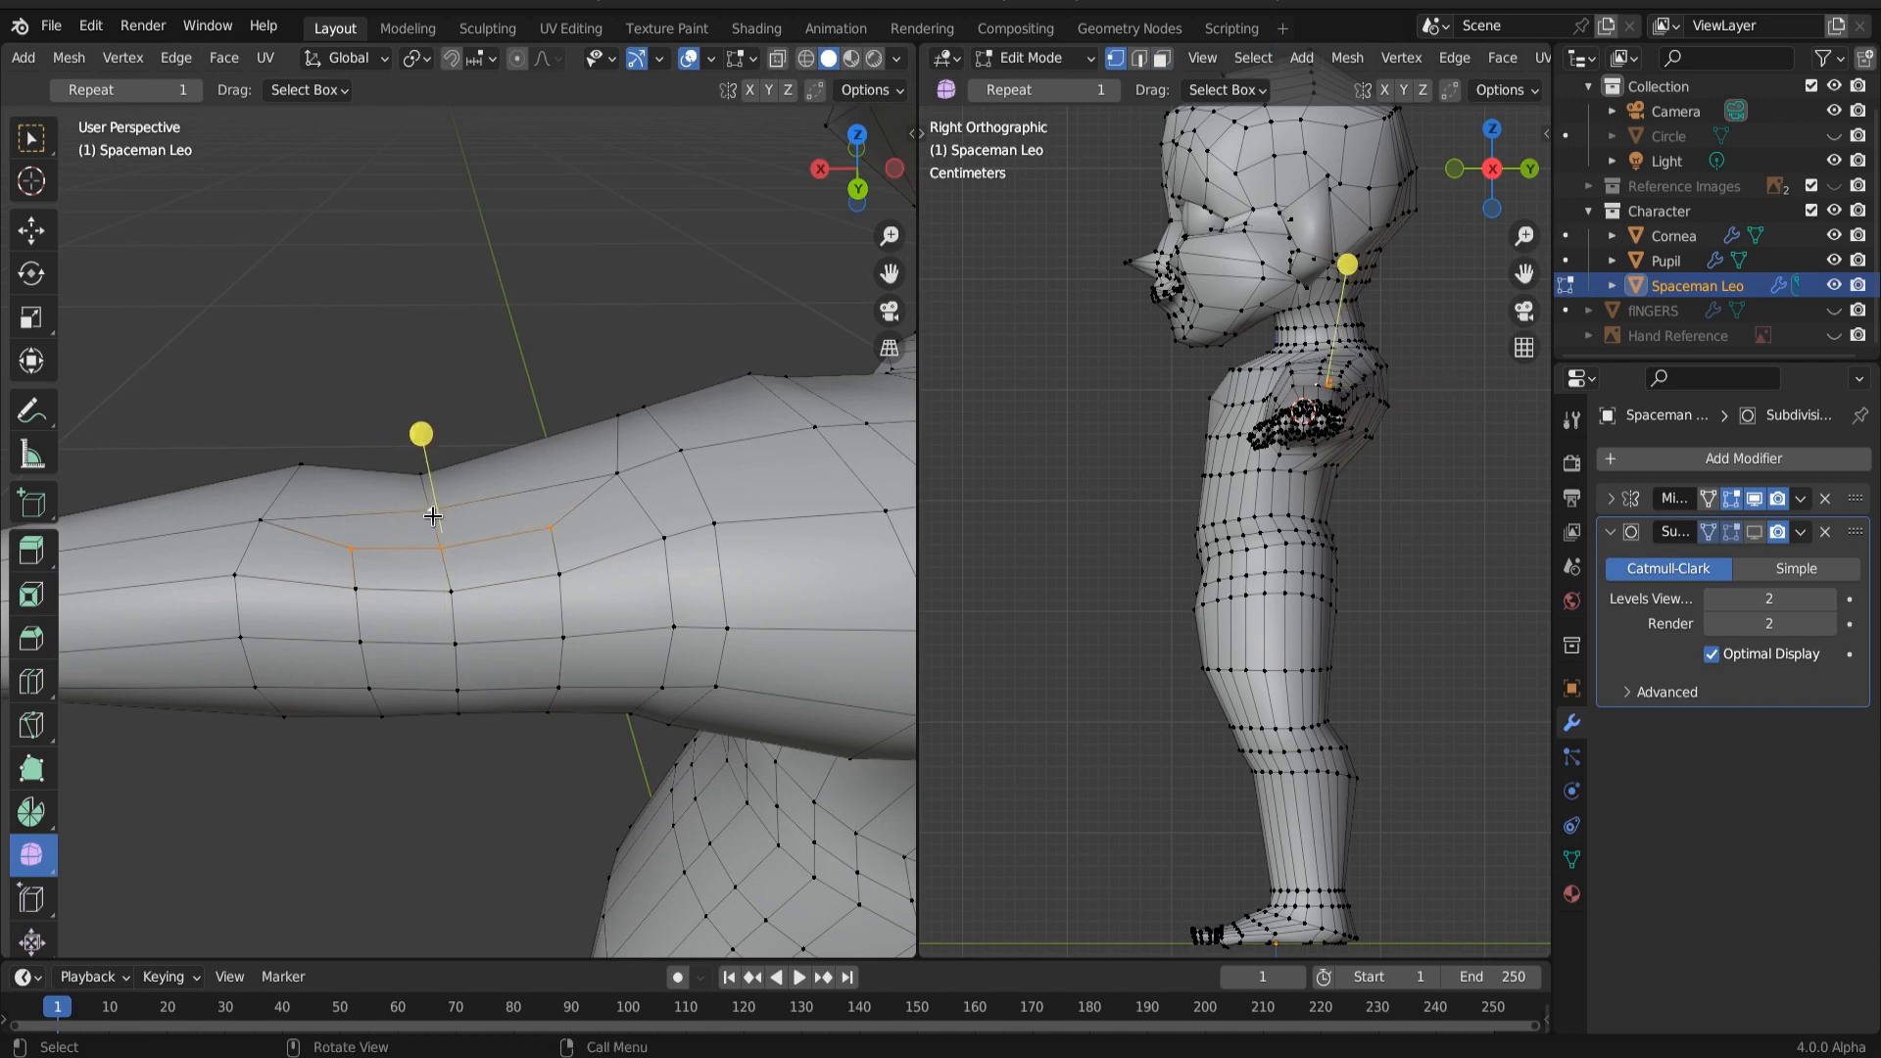
key(m)
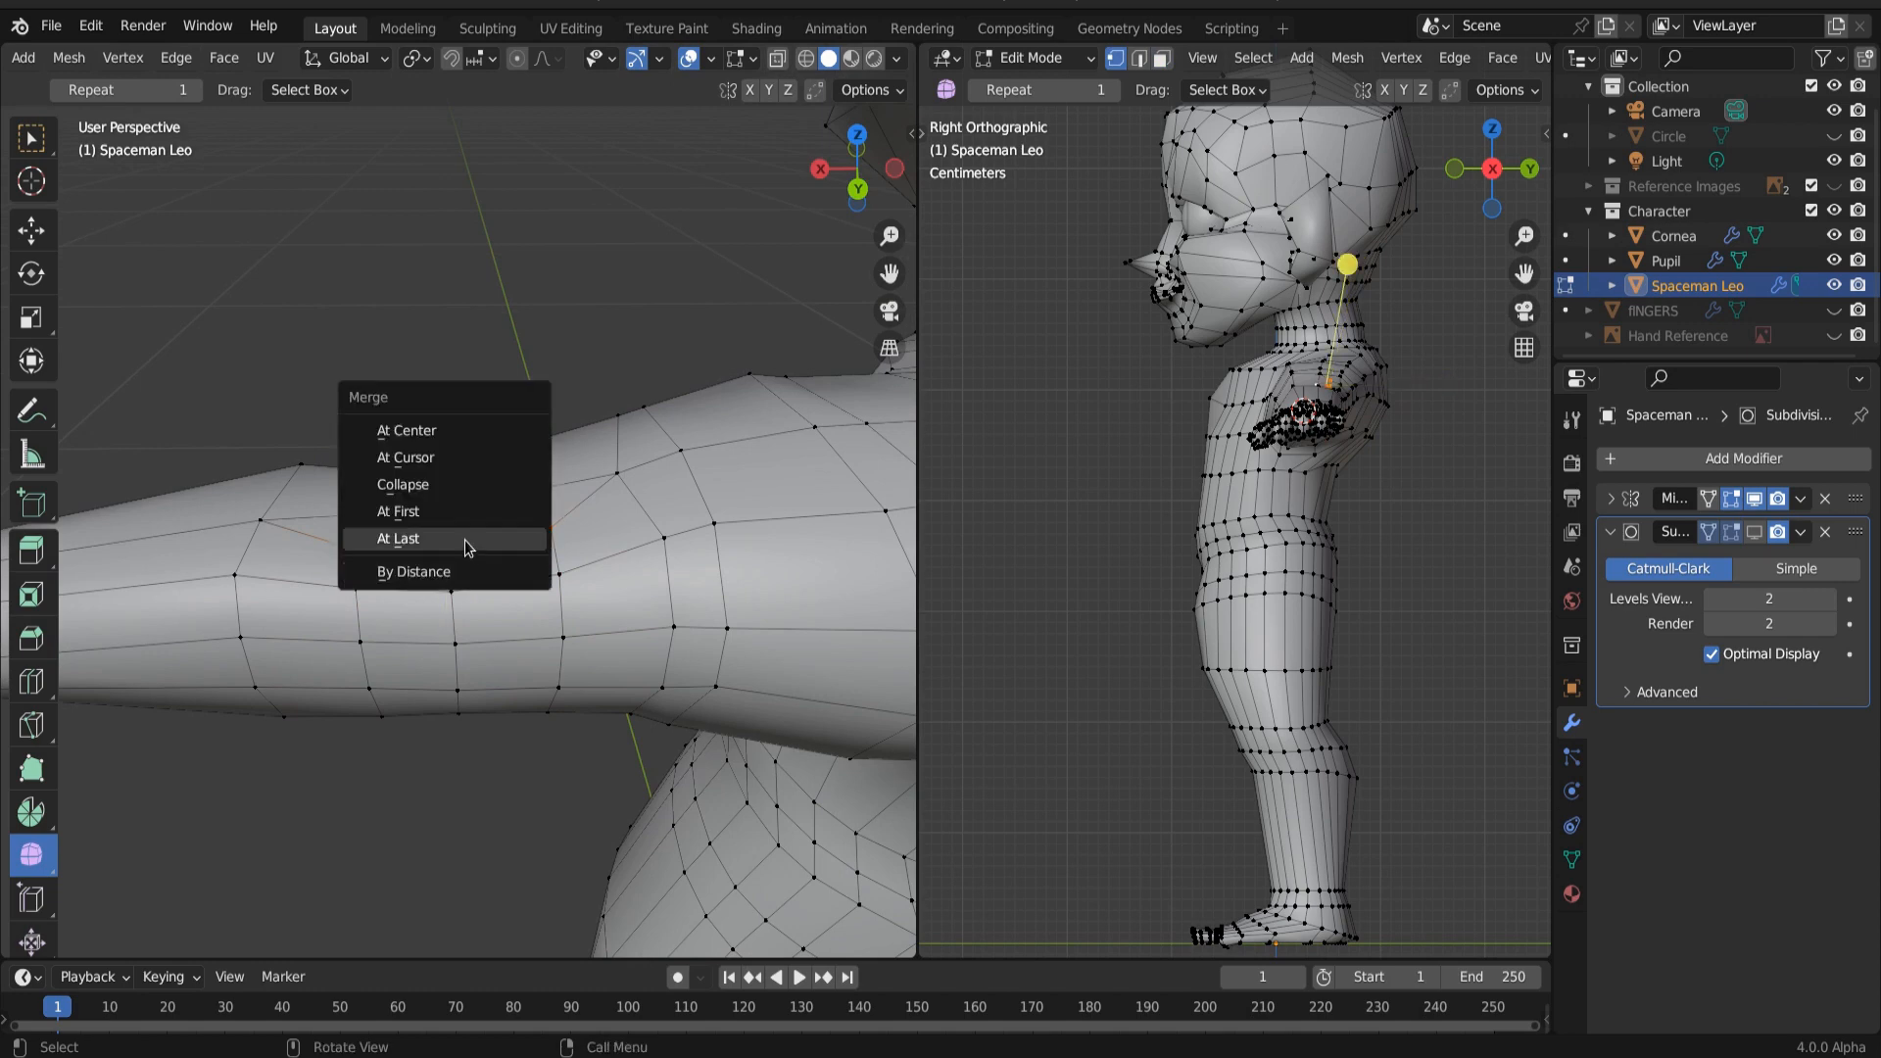
click(474, 546)
Step: Merge the three lower vertices of the elbow inset into the middle vertex beneath them on the underside of the arm
middle_drag(490, 710, 504, 464)
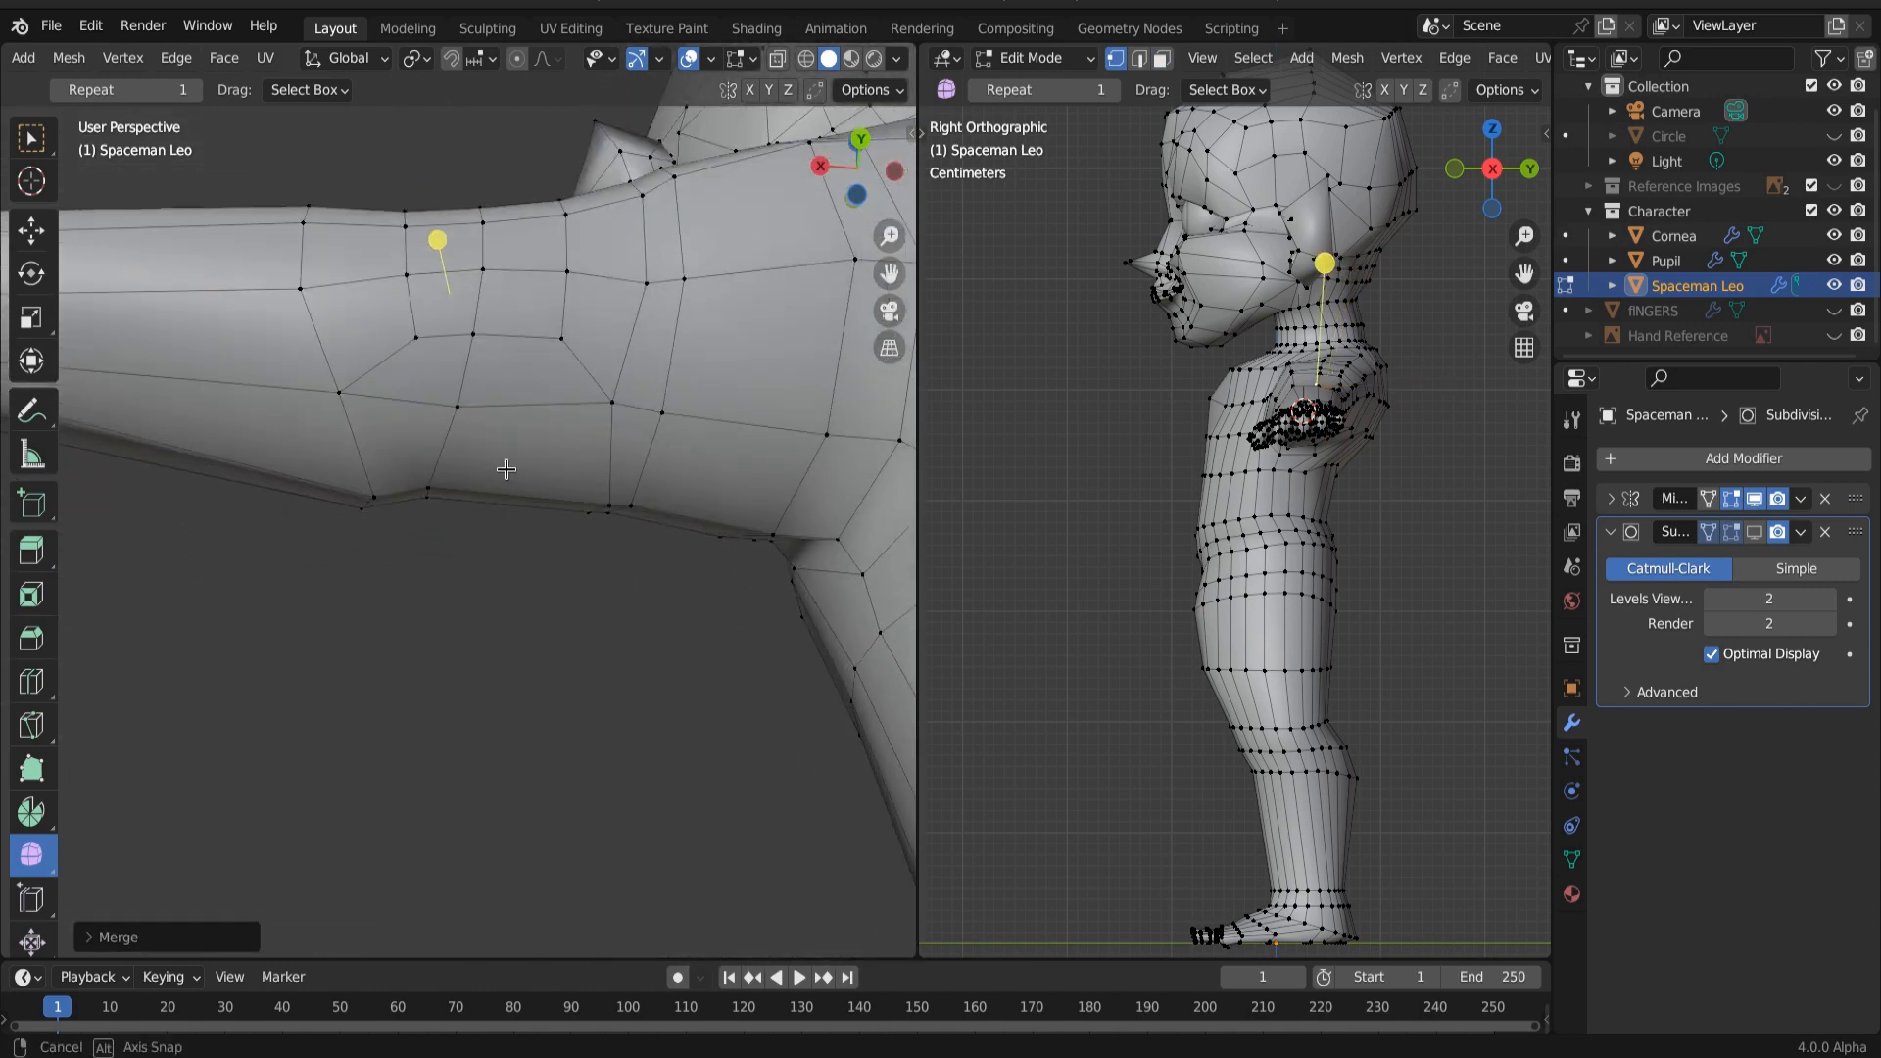
click(416, 339)
shift+click(474, 335)
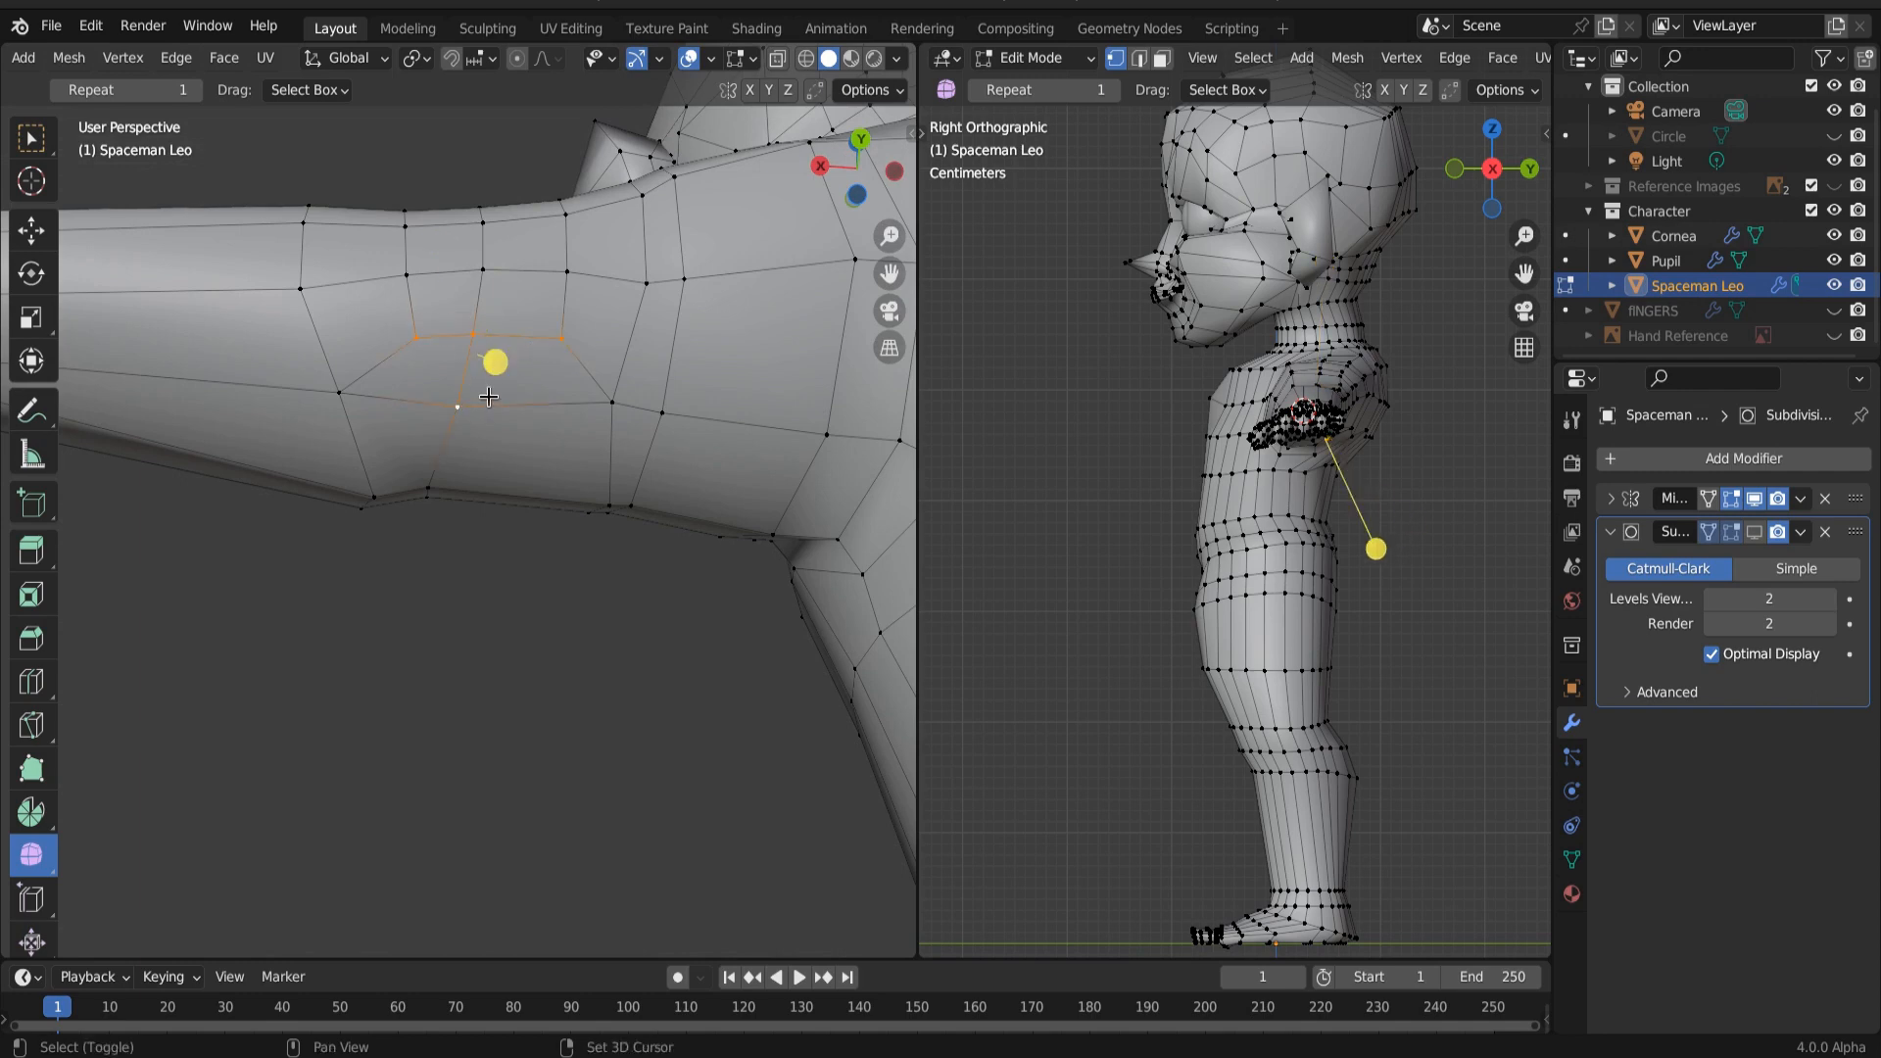
key(m)
click(524, 402)
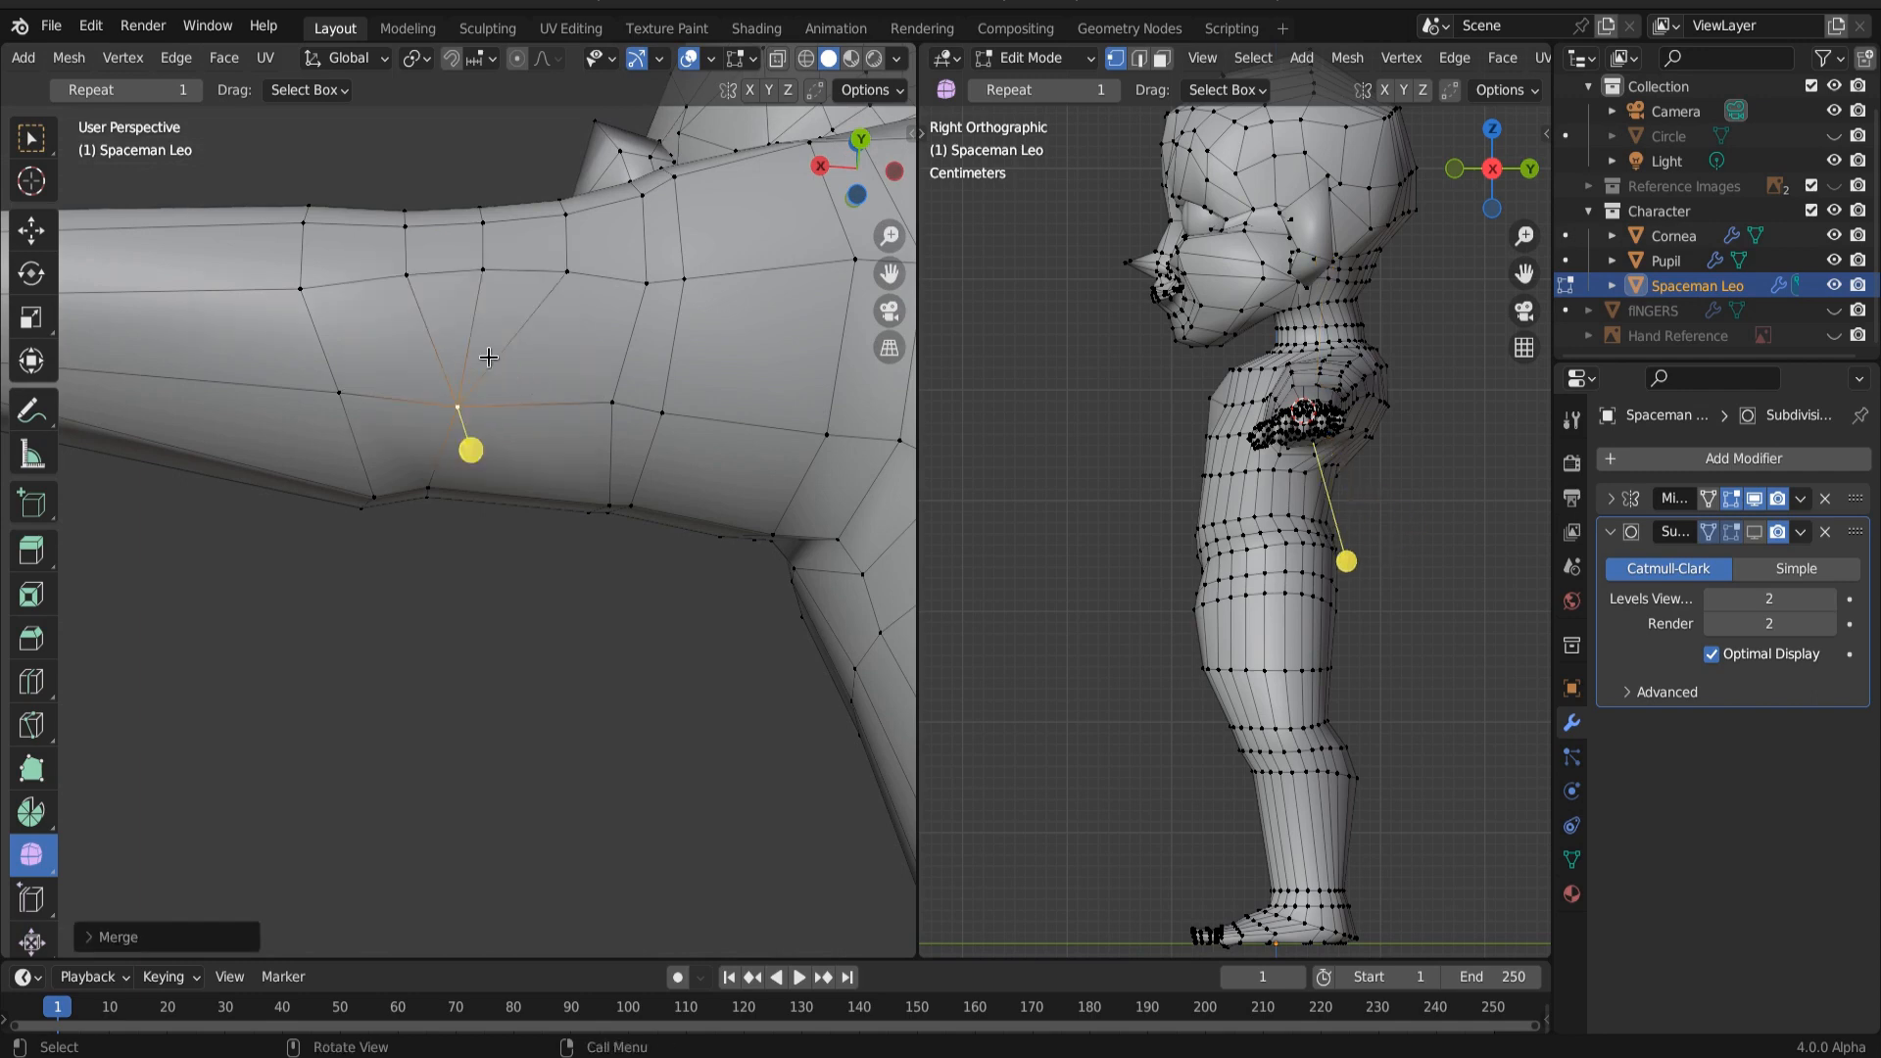
Step: Dissolve the leftover middle edge between the merged elbow vertex and the inset patch
key(2)
middle_drag(473, 335, 471, 434)
click(447, 552)
right_click(443, 553)
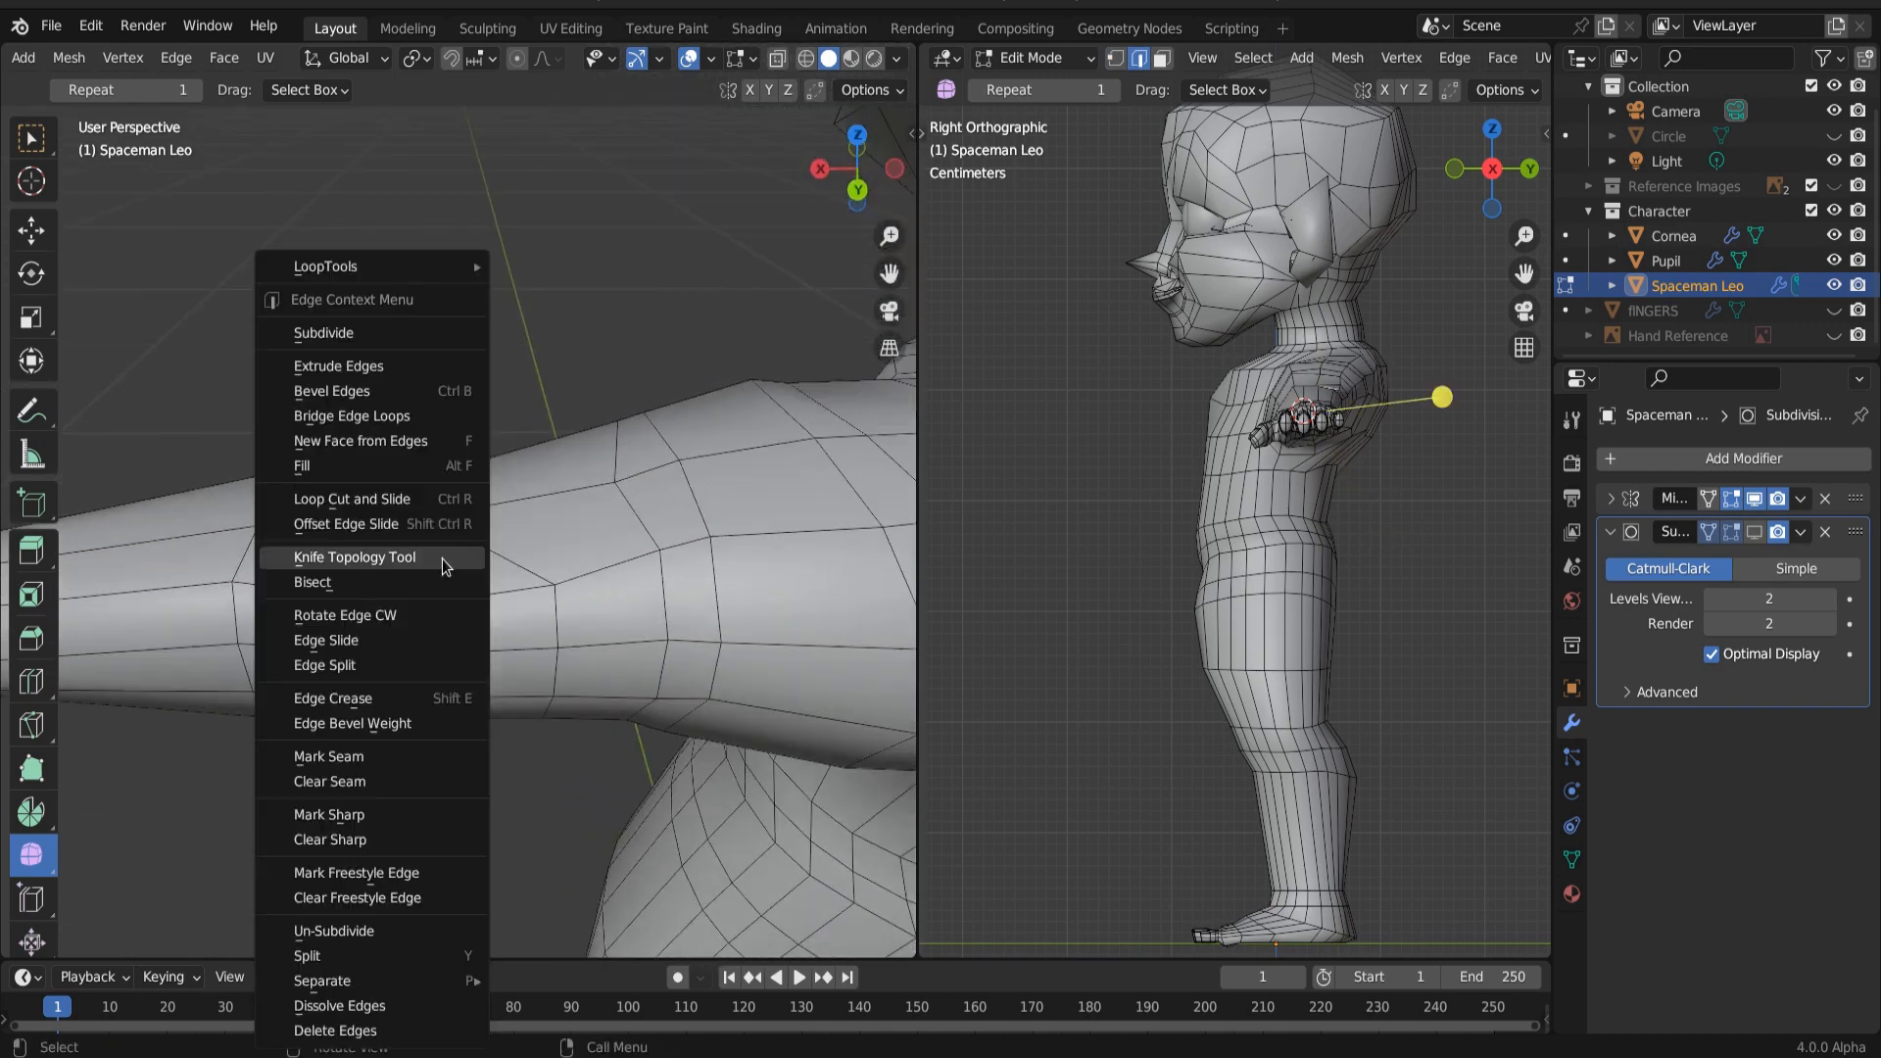
click(363, 1006)
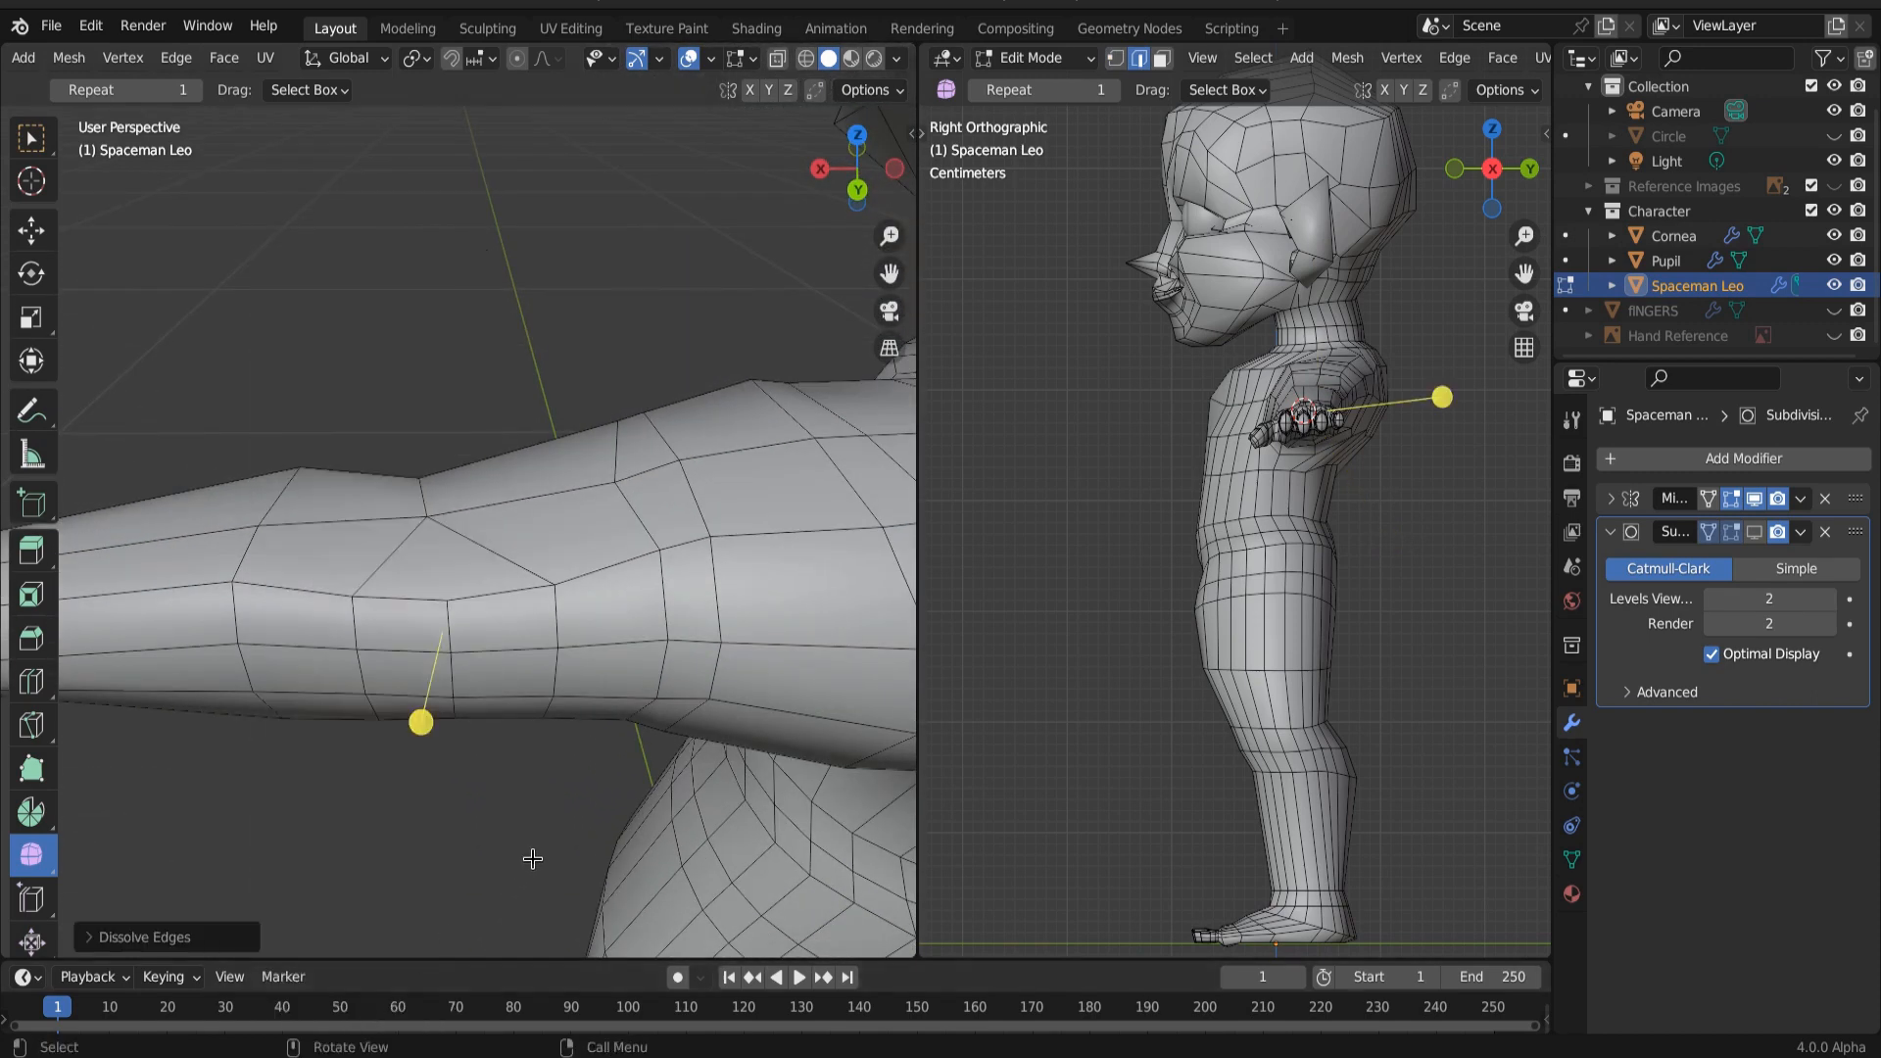
Step: Inset the inner elbow faces a second time by about 0.006 m
middle_drag(560, 846, 577, 740)
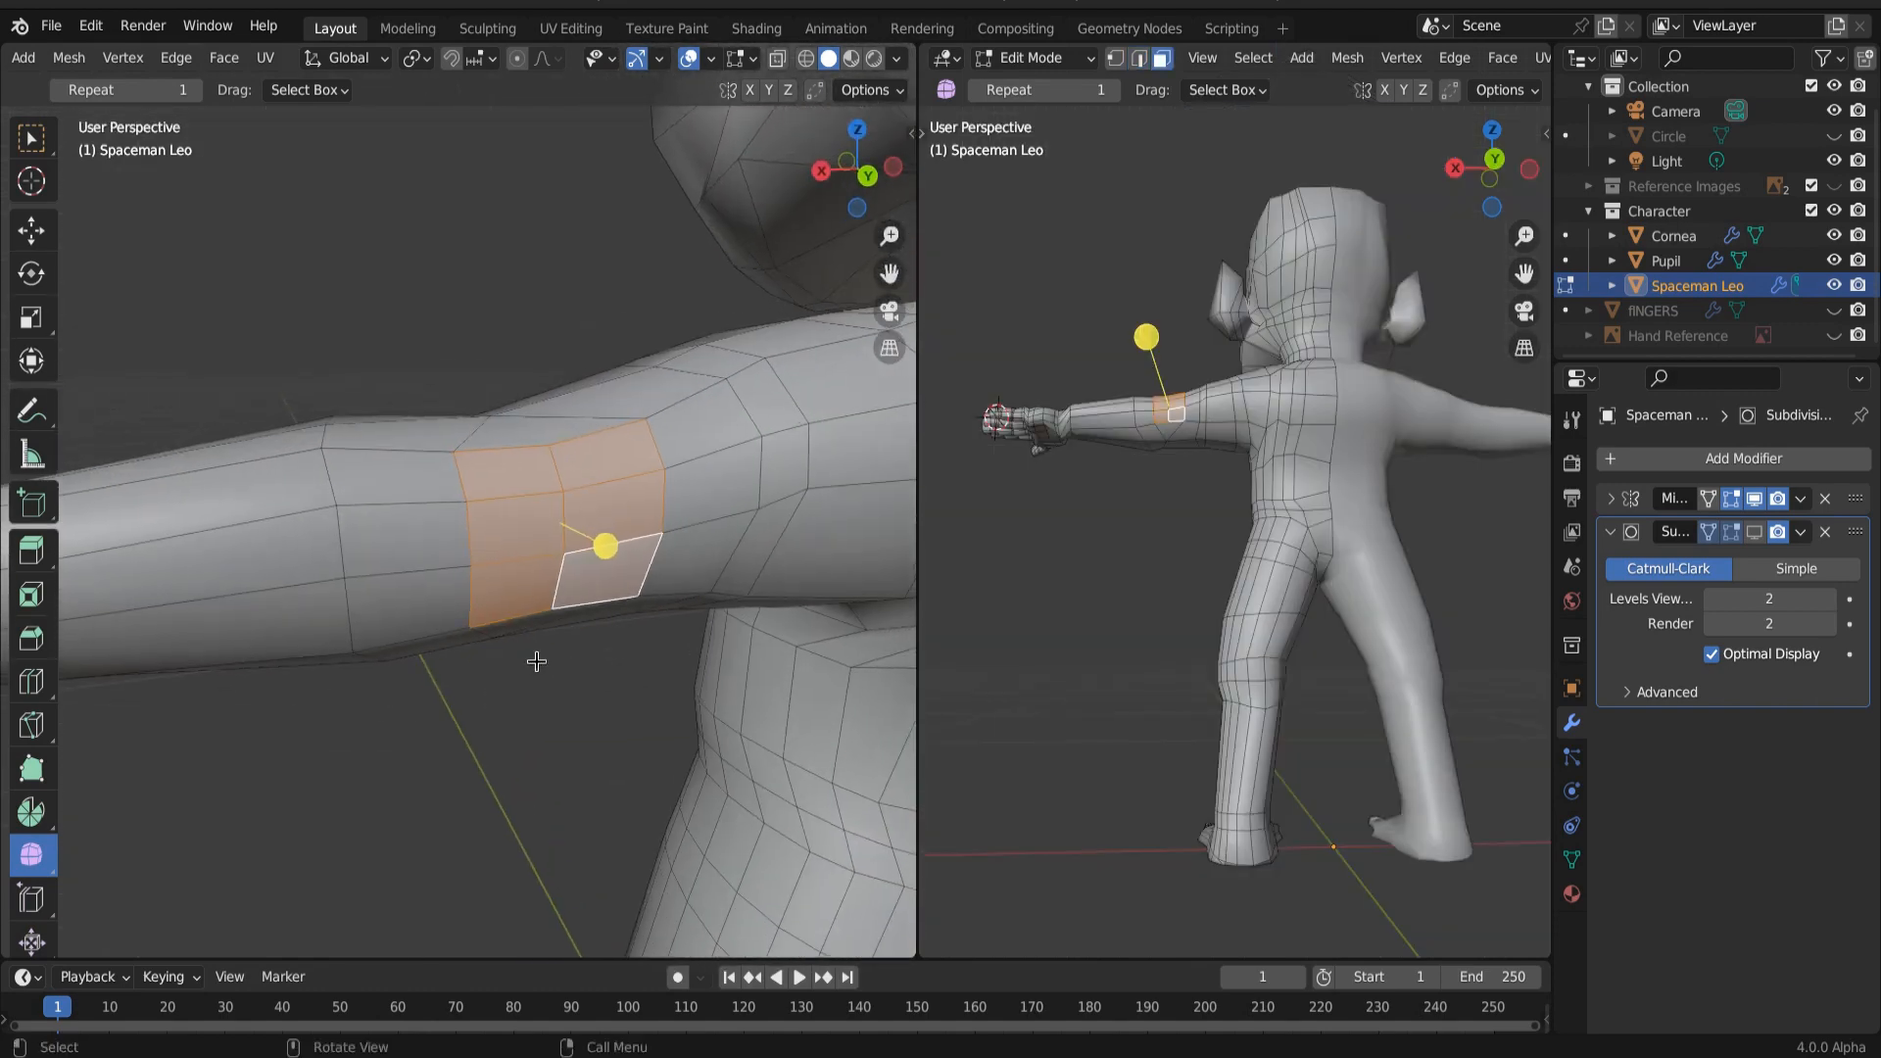
middle_drag(561, 660, 515, 654)
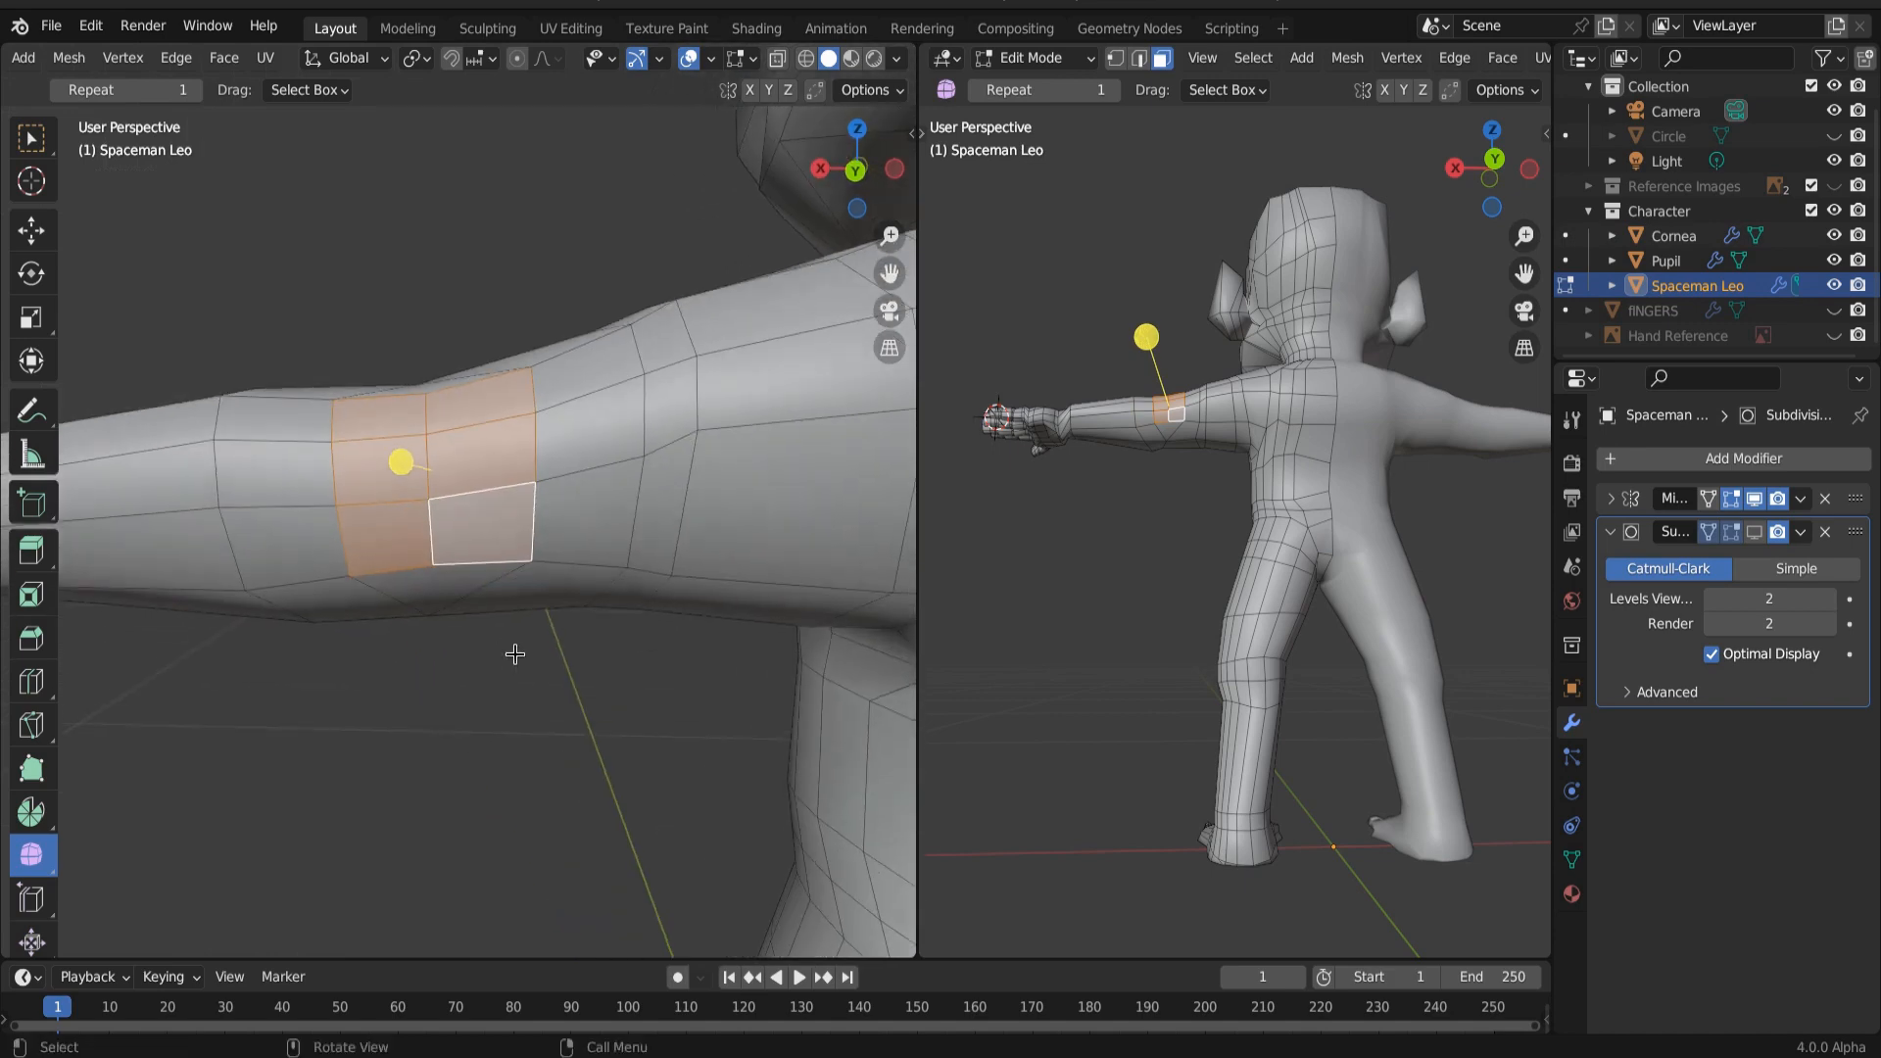
key(i)
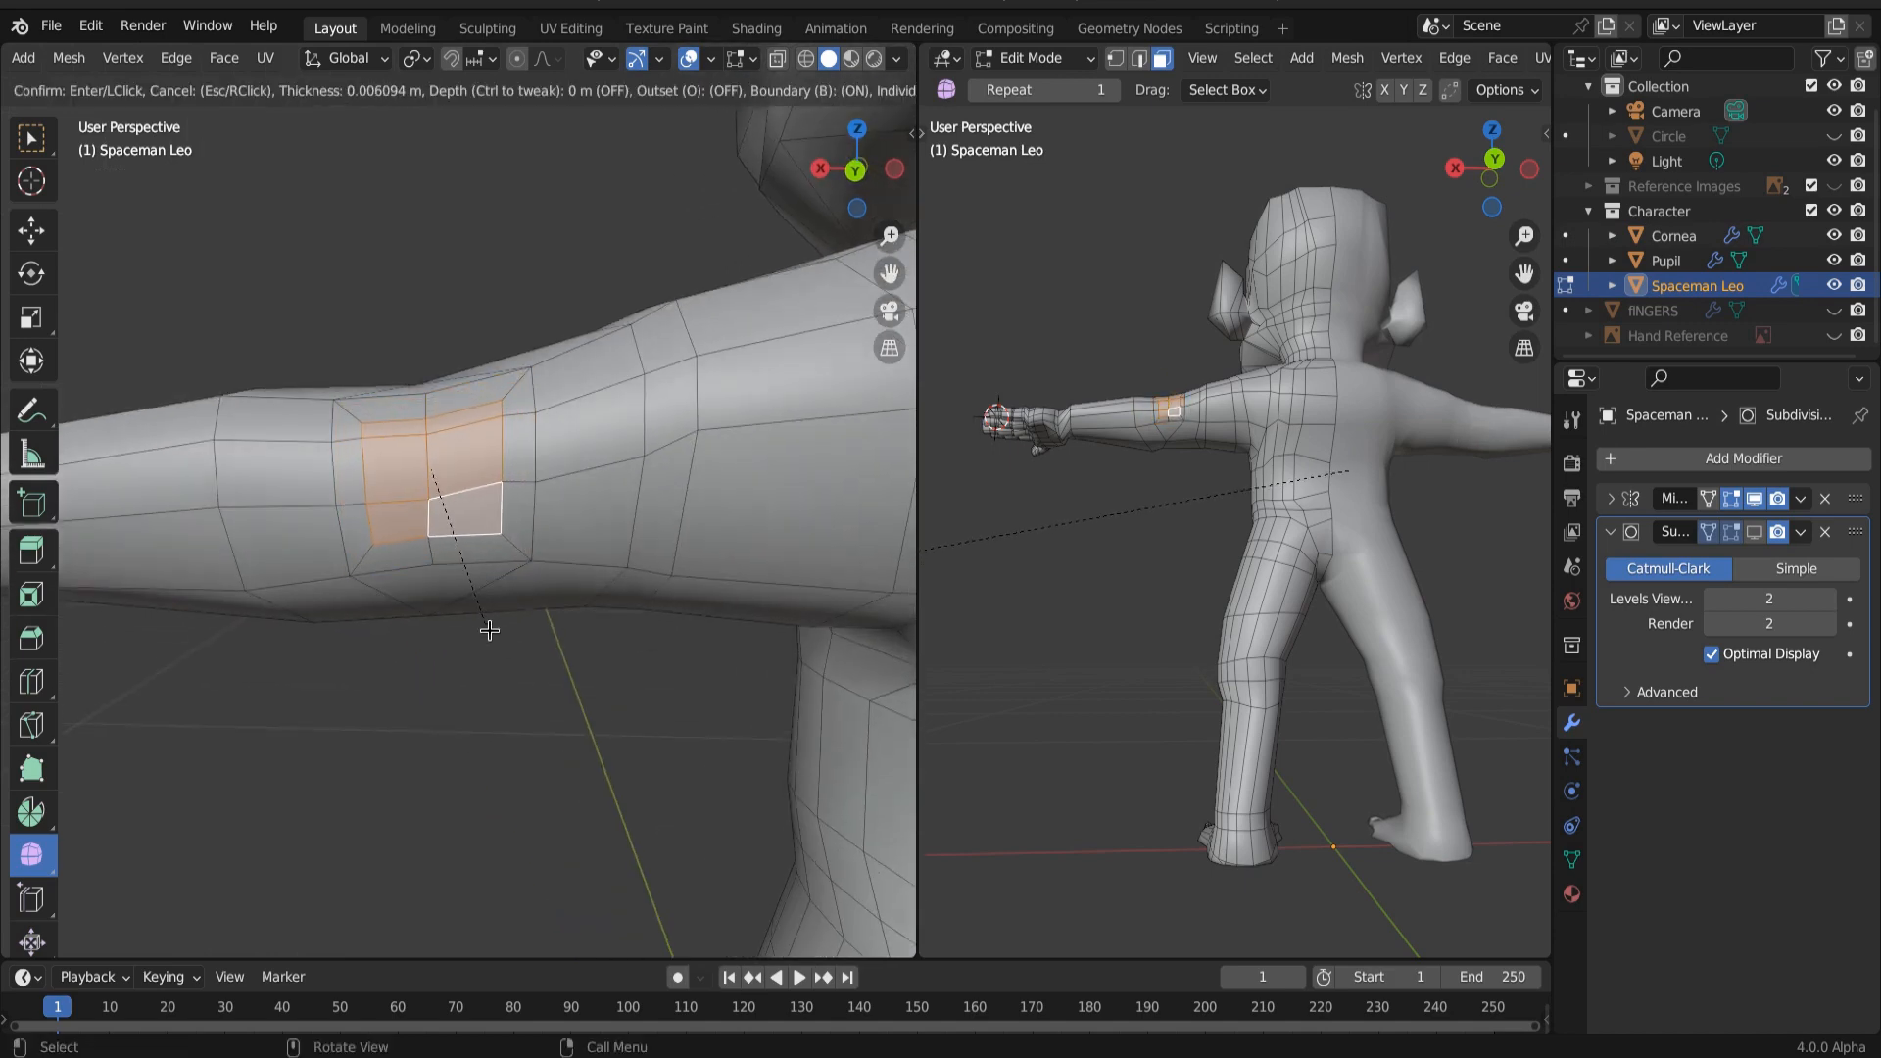
click(489, 630)
Step: Smooth the newly inset elbow faces and push them outward along the Y axis
middle_drag(491, 630, 884, 514)
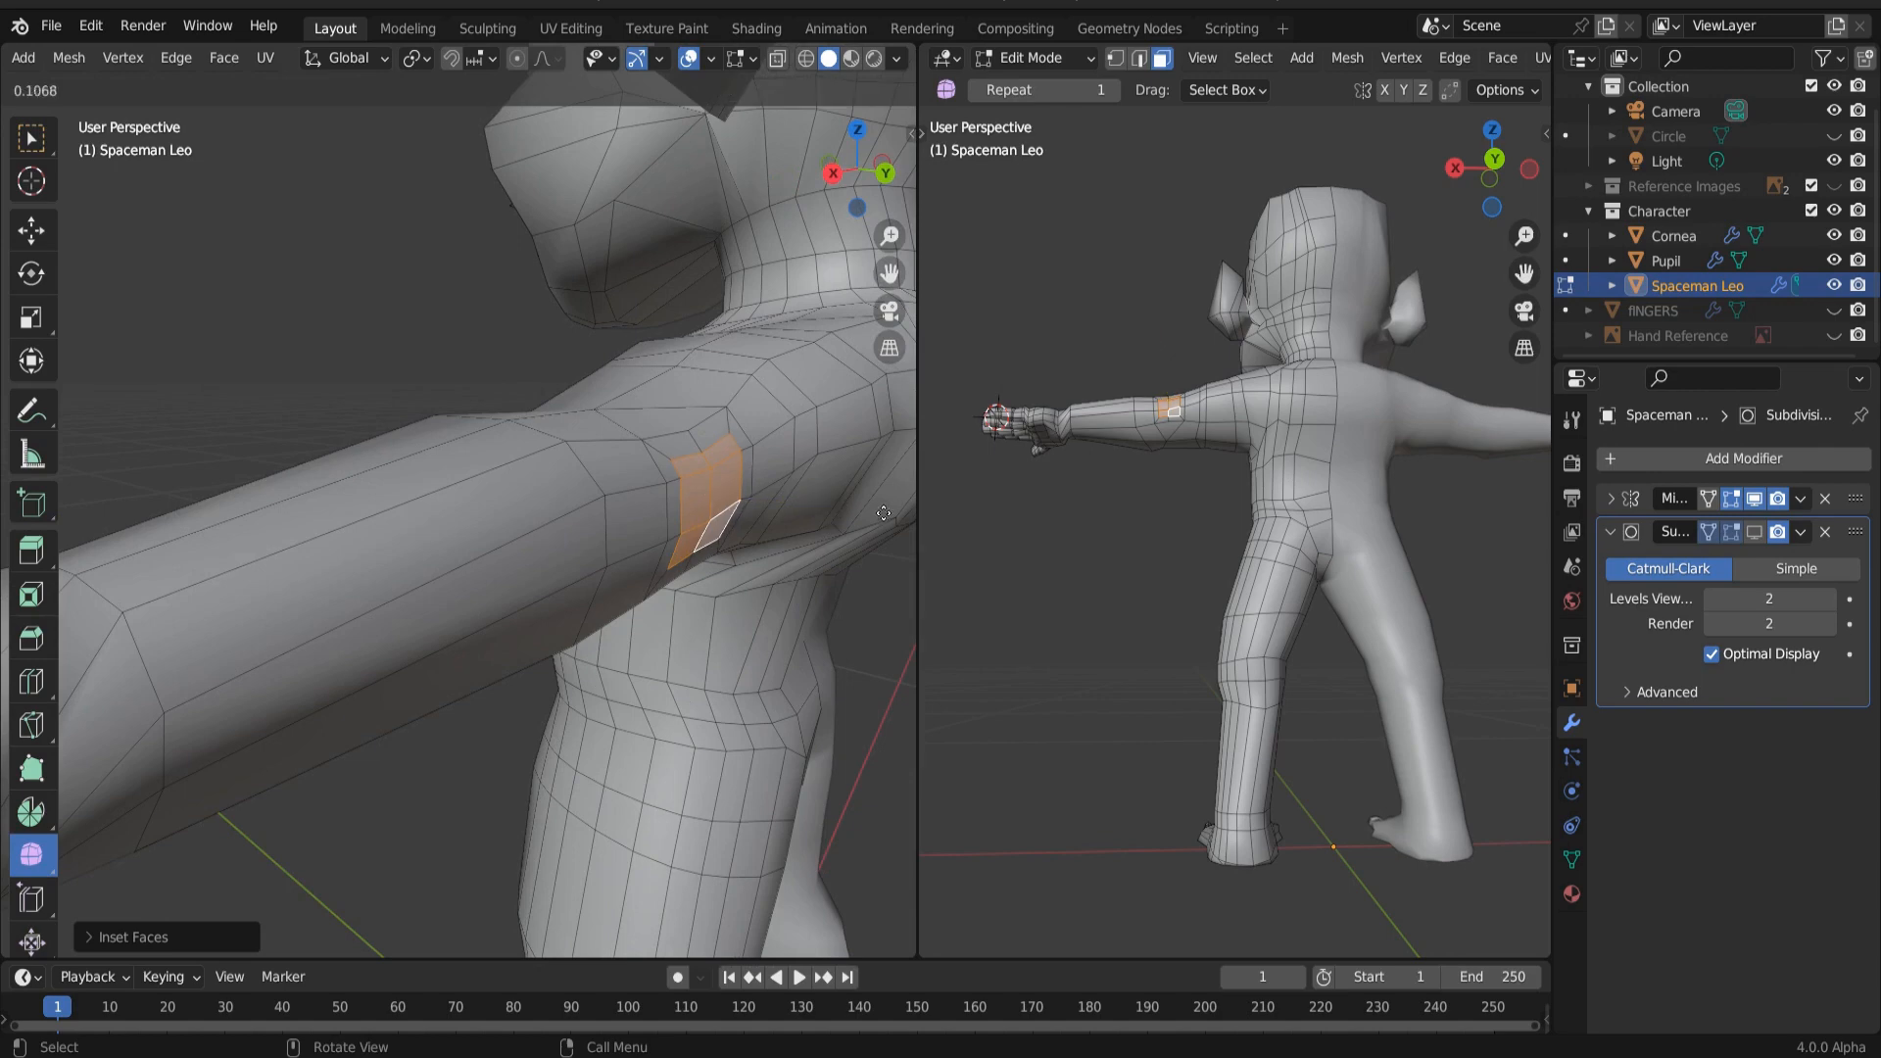
click(760, 656)
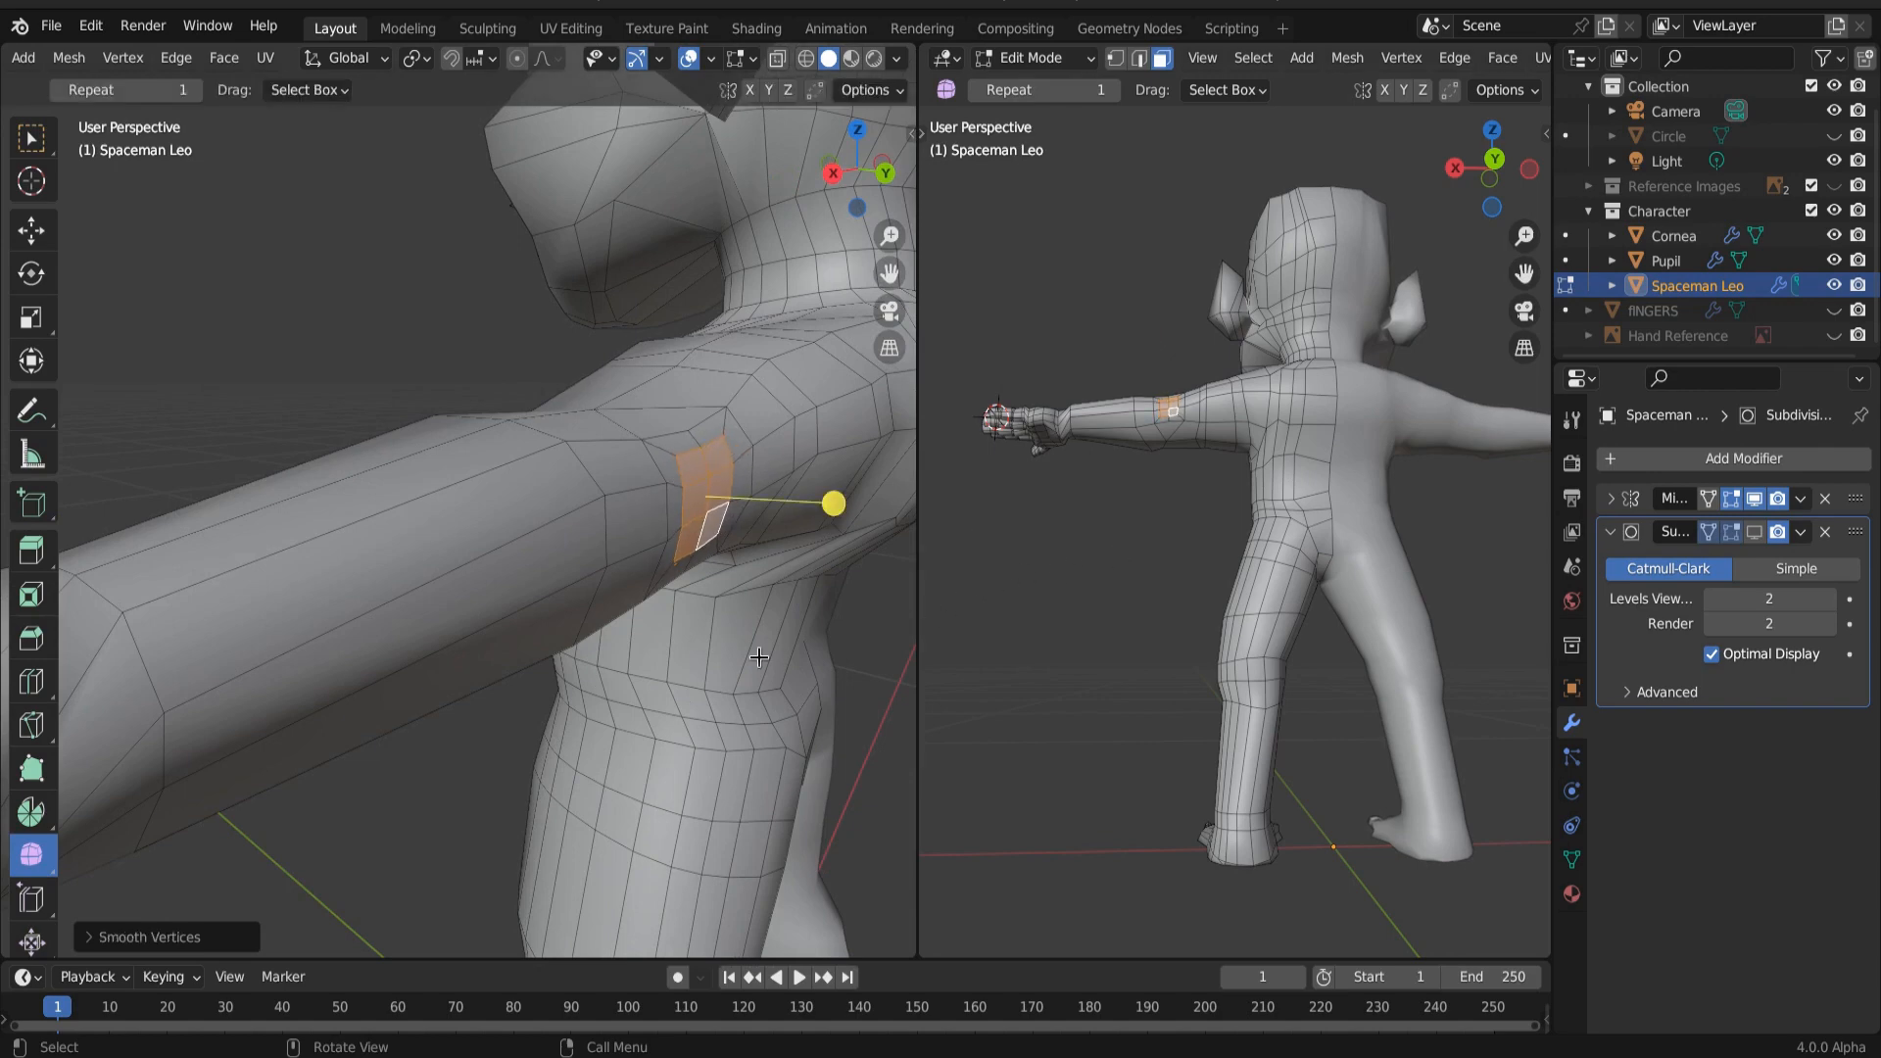
key(g)
key(y)
click(767, 658)
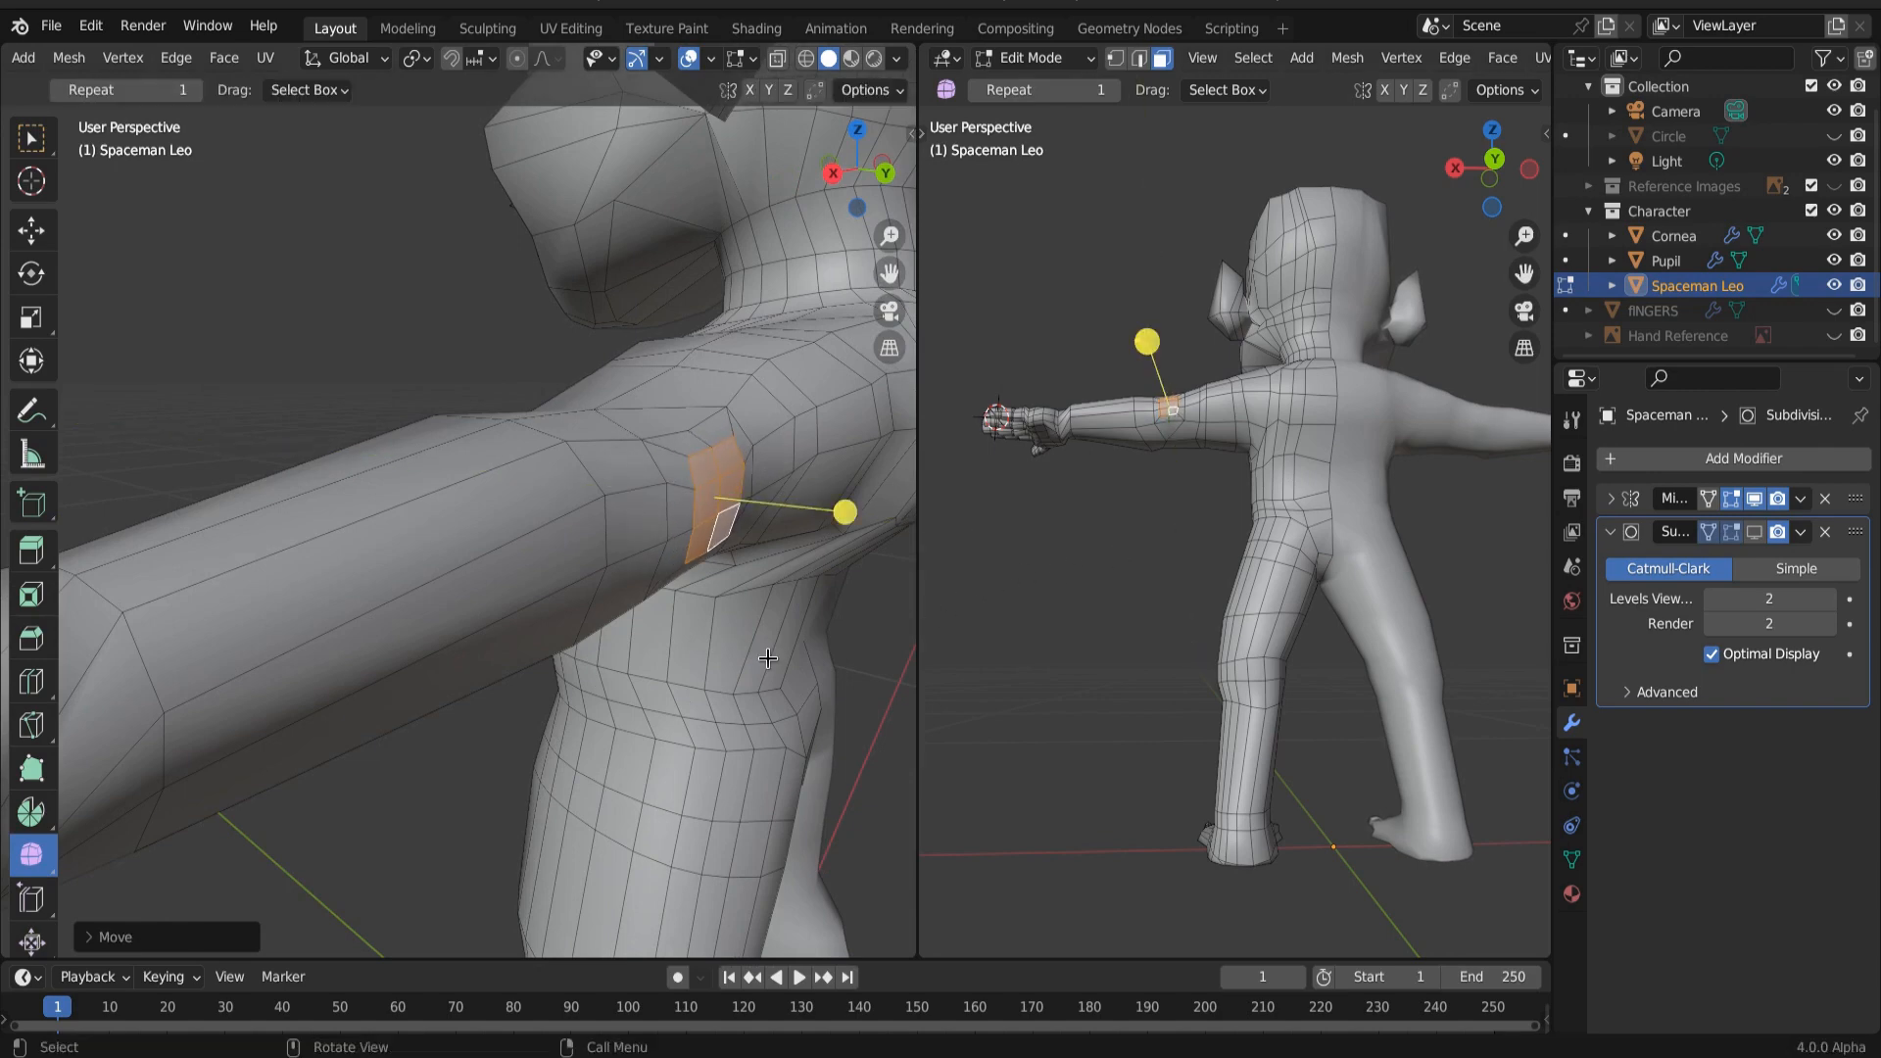
Step: Merge the three upper vertices of the inner elbow inset into the middle vertex above them, working from the back view
middle_drag(768, 658, 611, 643)
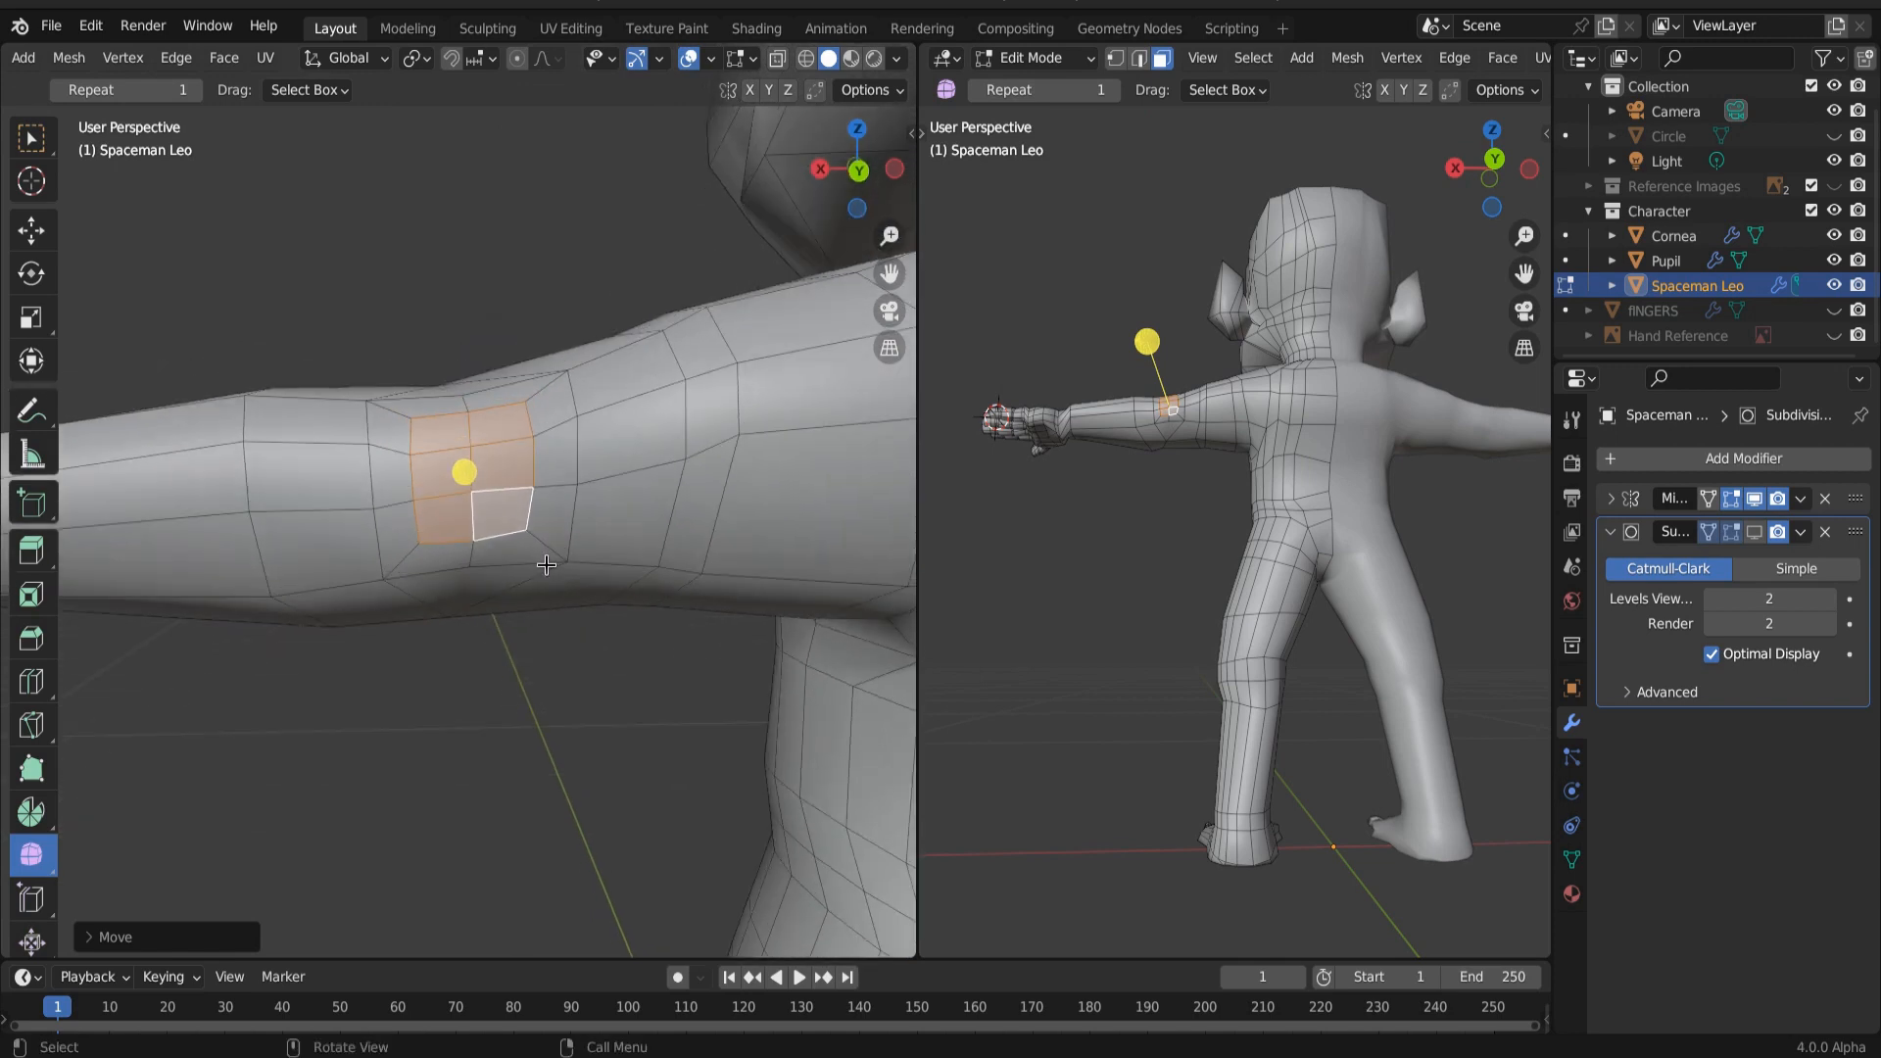
key(ctrl+KP_1)
scroll(437, 571, up, 3)
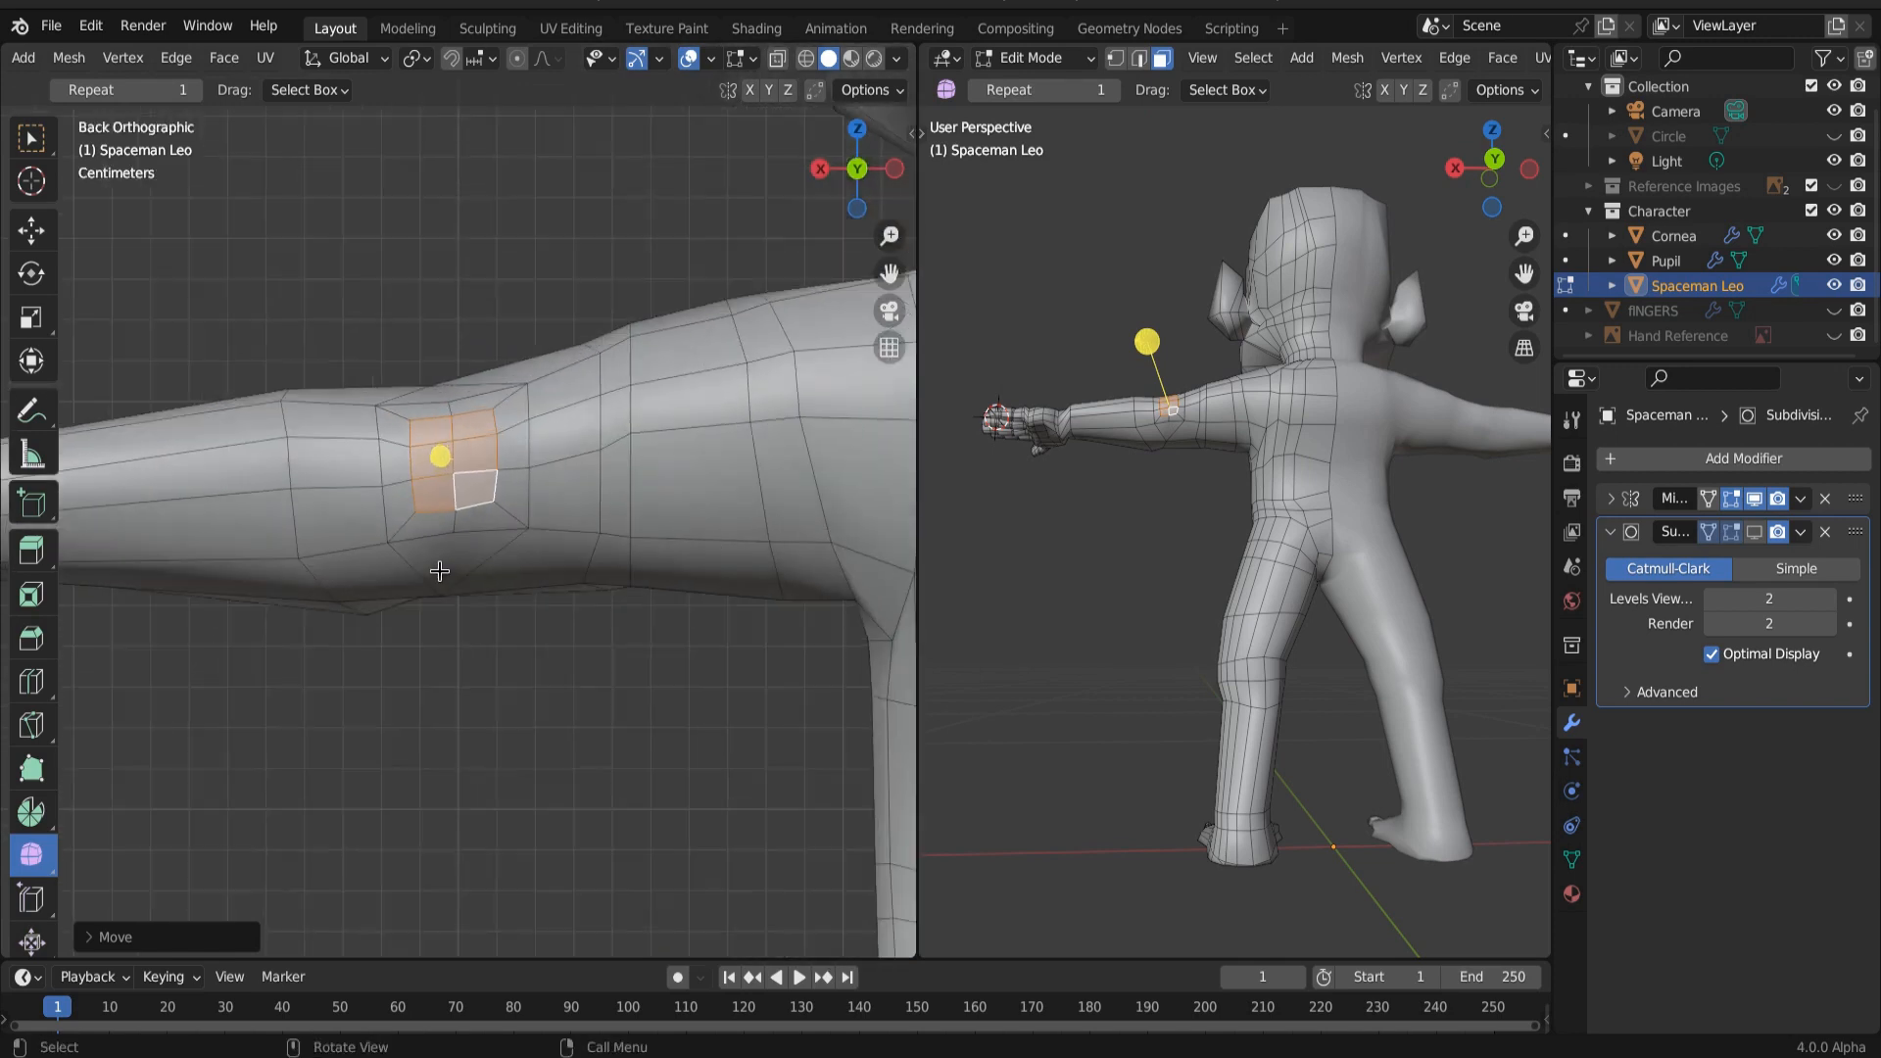
shift+middle_drag(510, 564, 543, 697)
key(1)
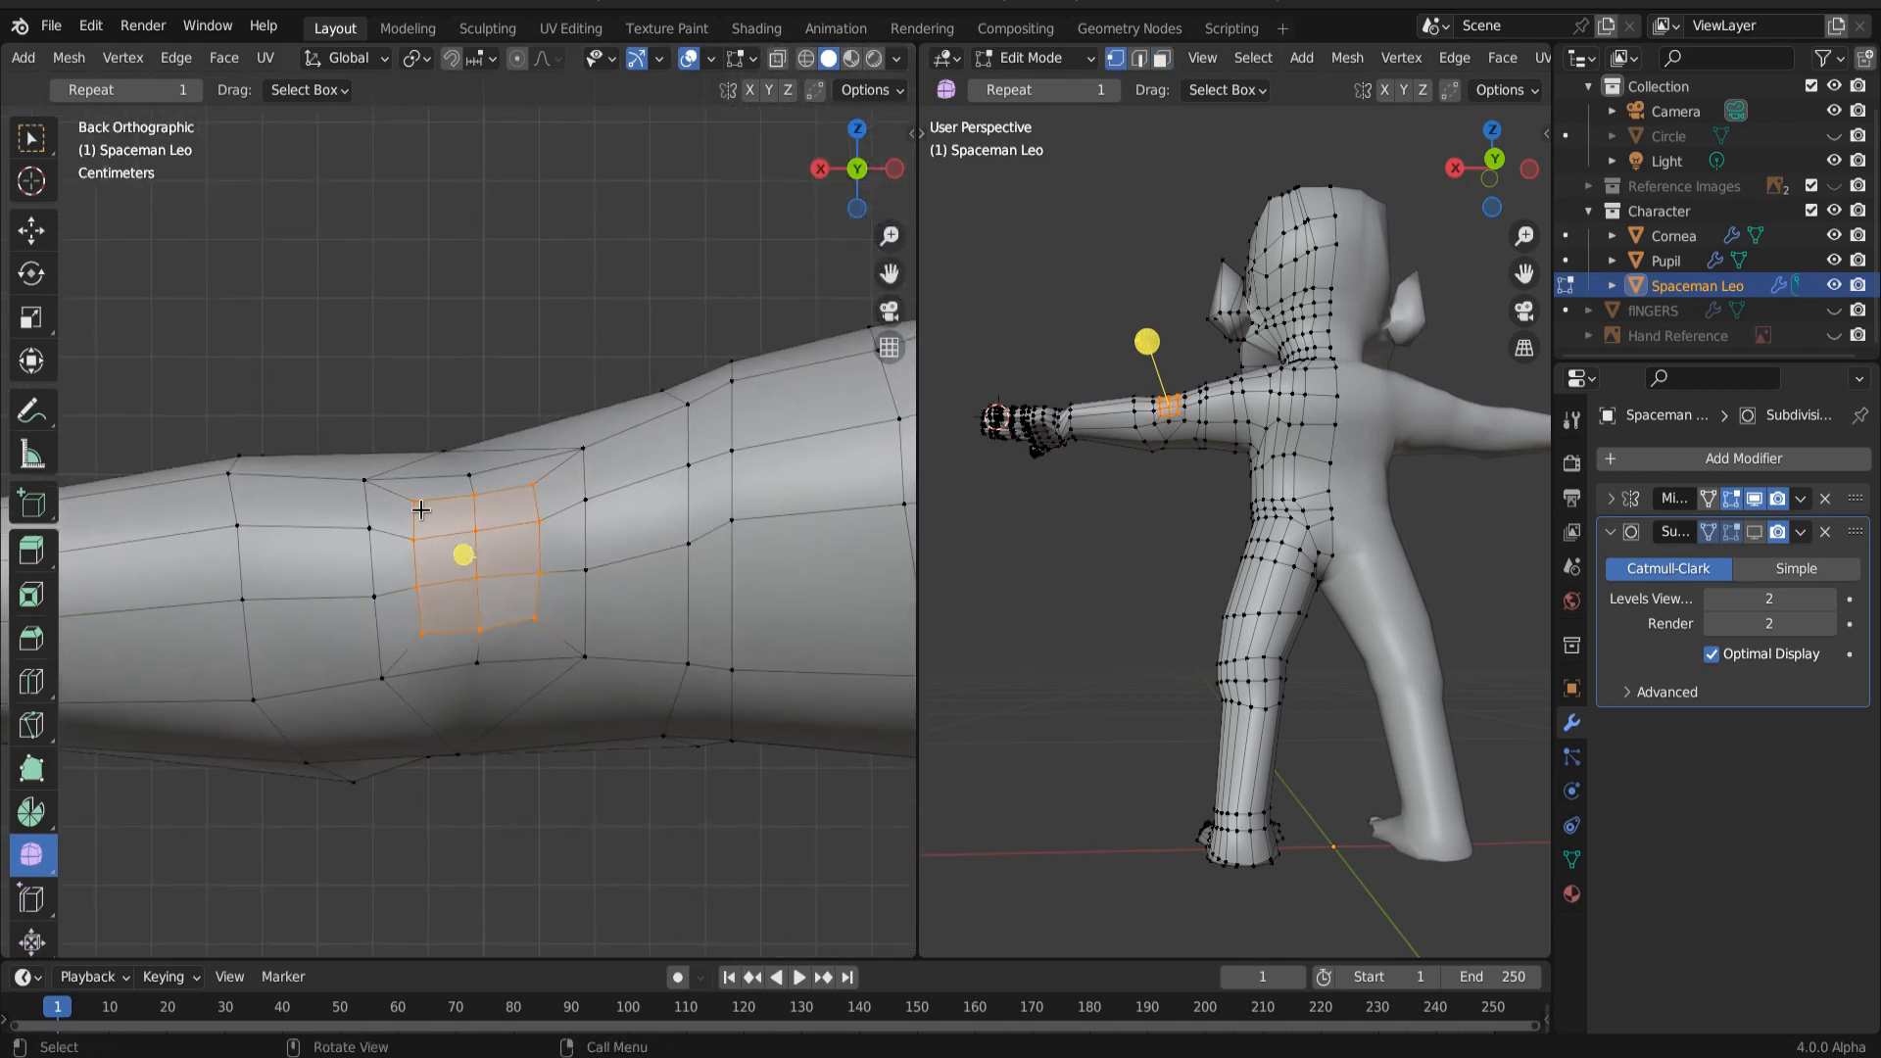
click(416, 501)
shift+click(475, 495)
shift+click(534, 484)
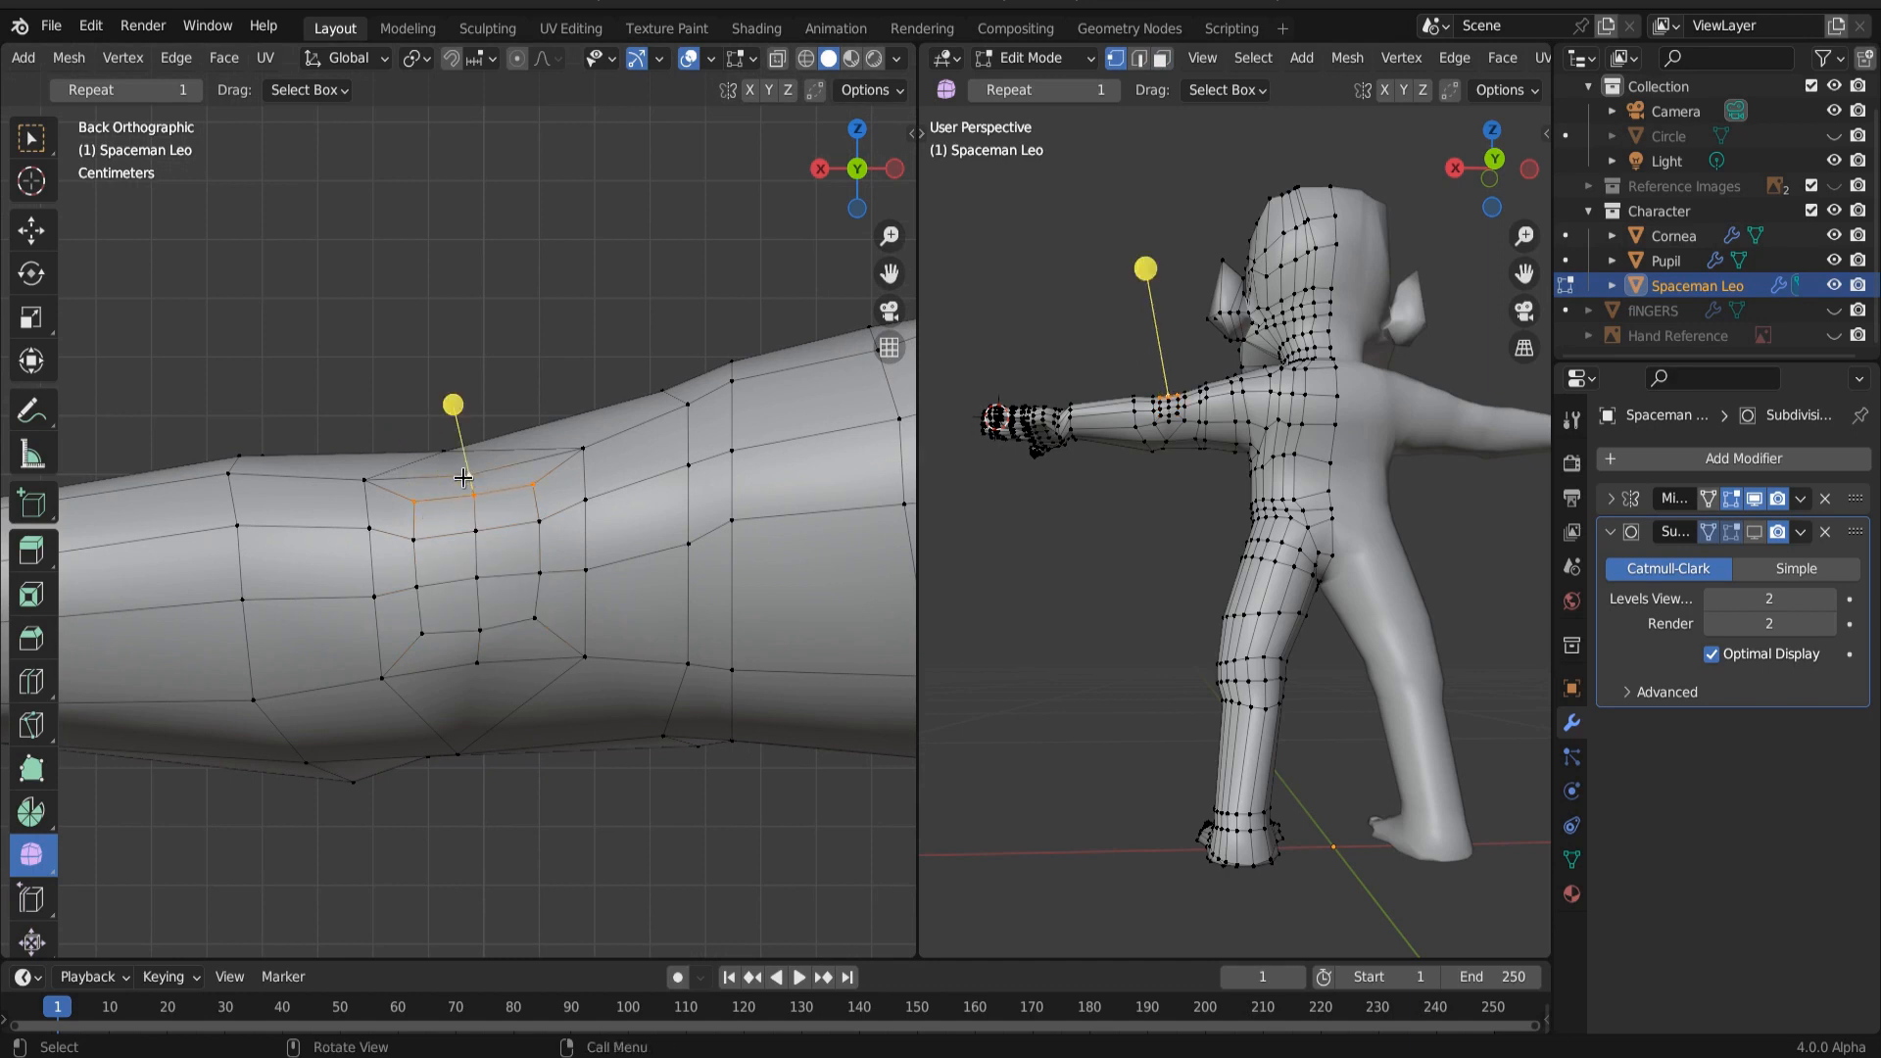
key(m)
click(464, 480)
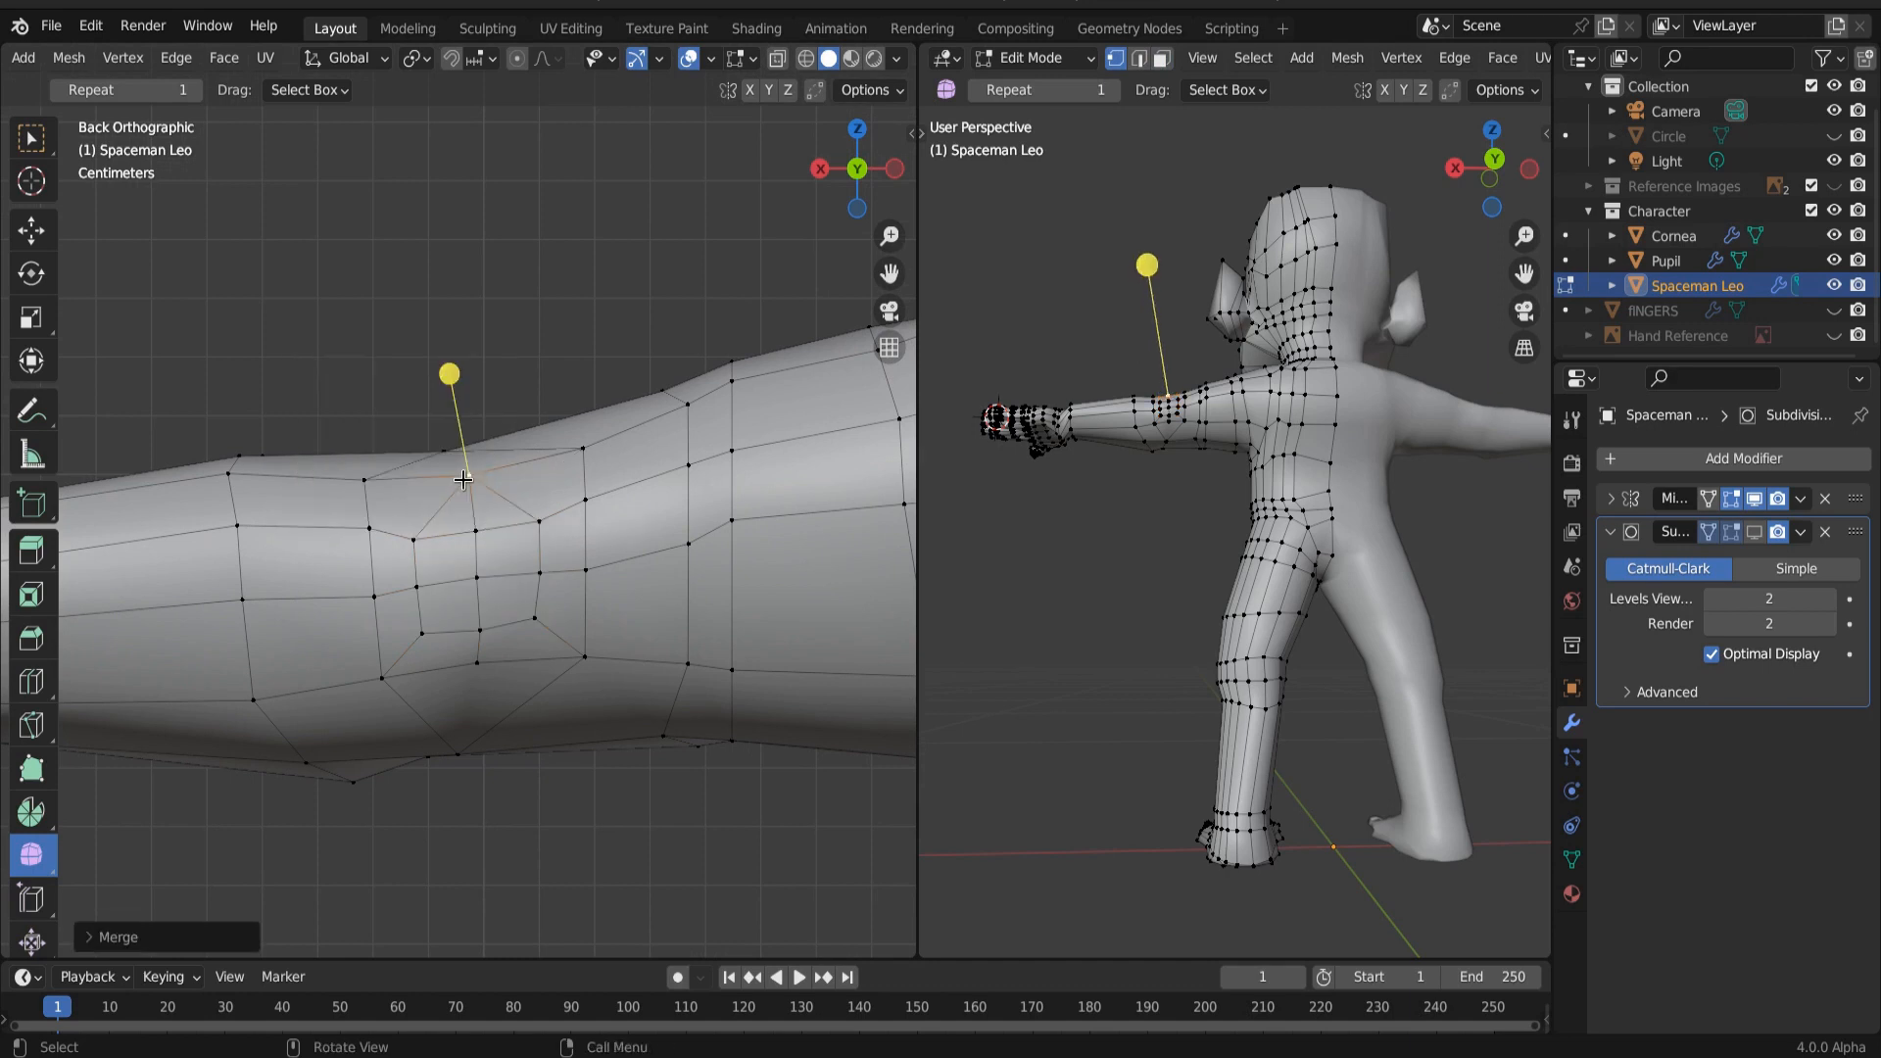
Step: Merge the three lower vertices of the inner elbow inset into the middle vertex below them, using At Last
click(432, 629)
shift+click(479, 631)
shift+click(534, 619)
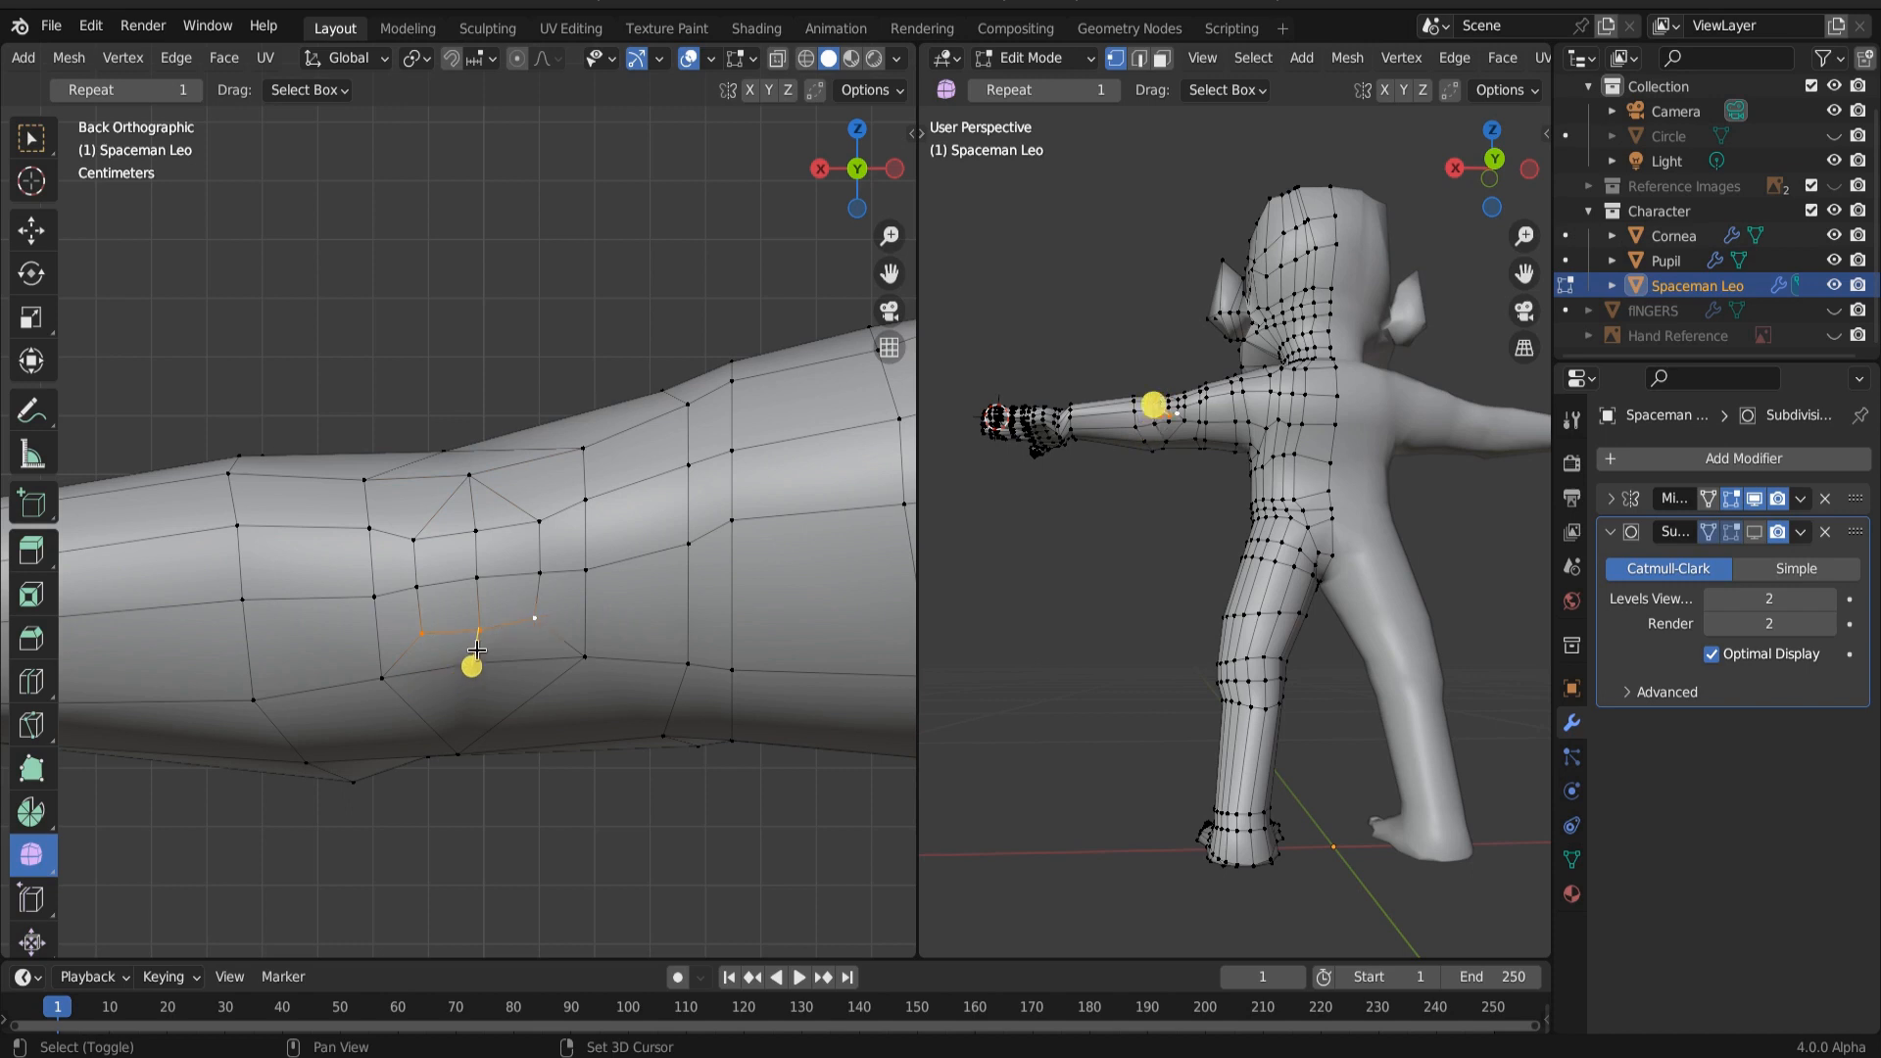
shift+click(495, 650)
key(m)
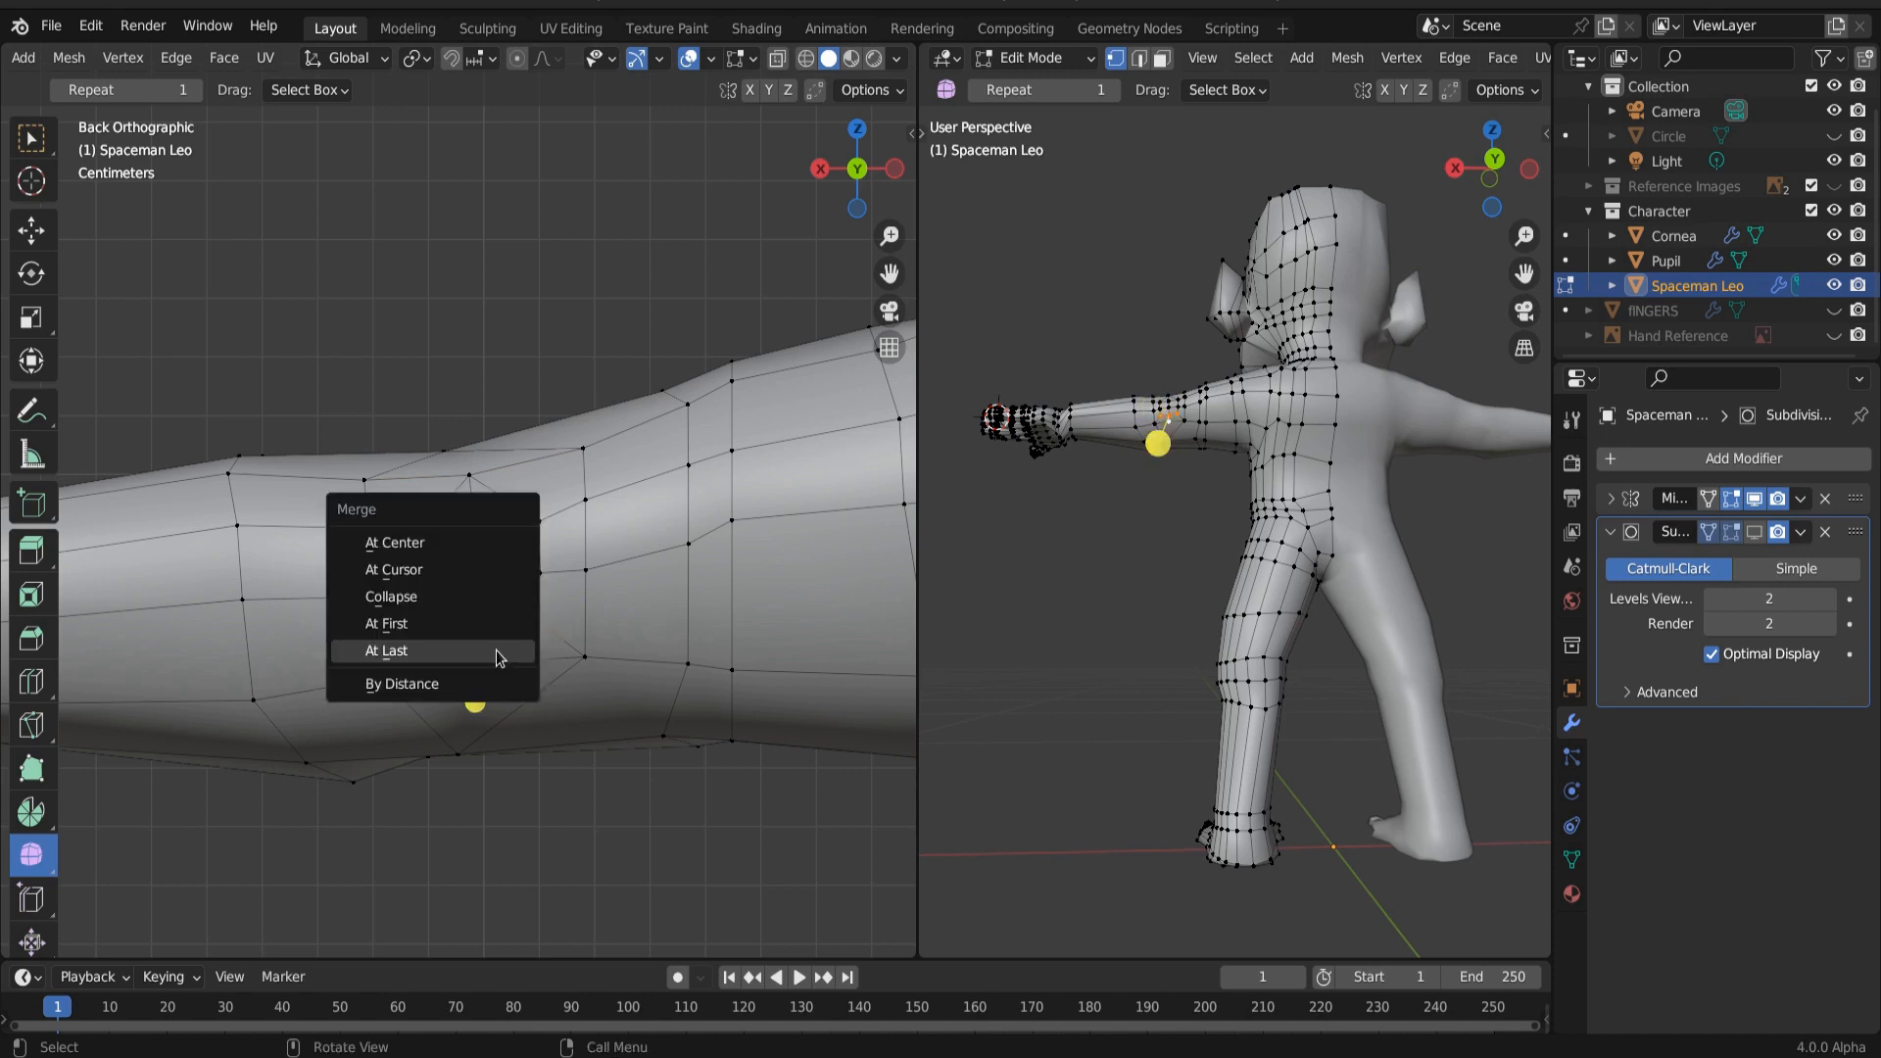
click(495, 650)
Step: Dissolve the two short middle edges leading to the inner inset's upper and lower merged vertices
key(2)
click(460, 623)
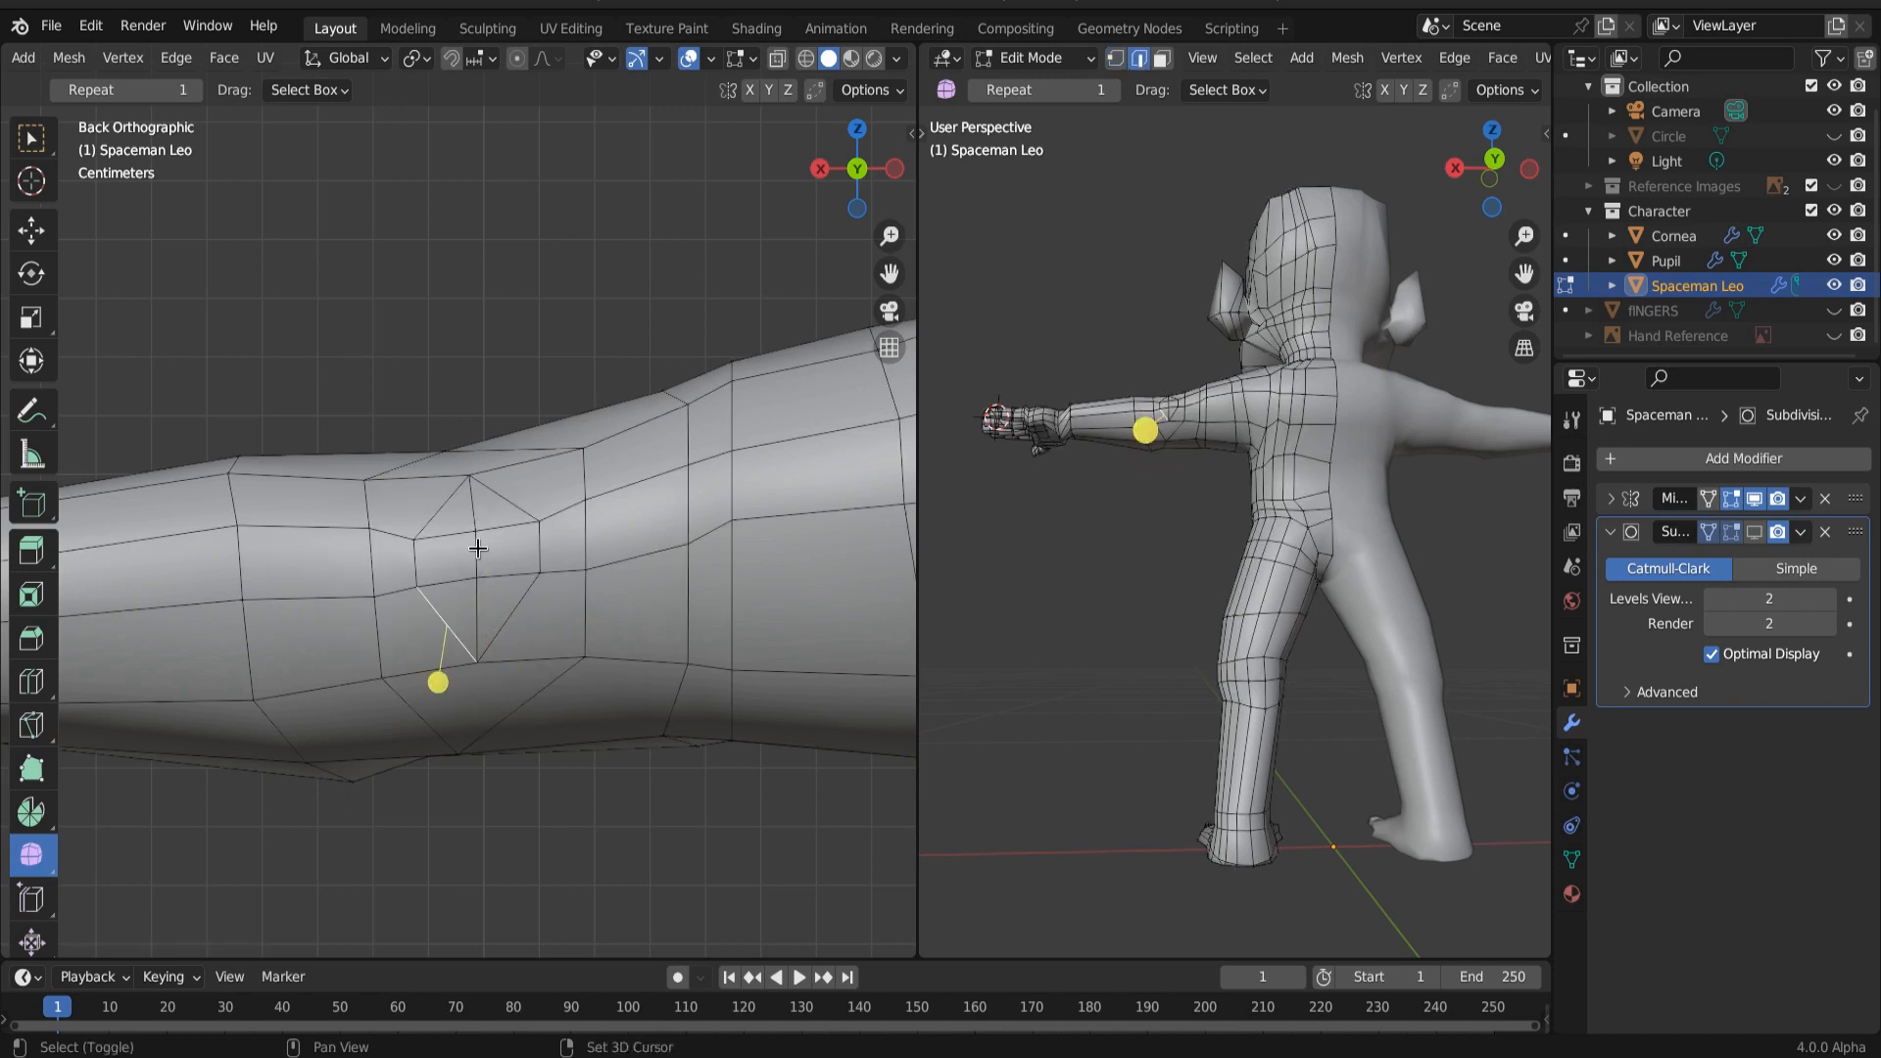
click(477, 514)
shift+click(474, 614)
right_click(468, 614)
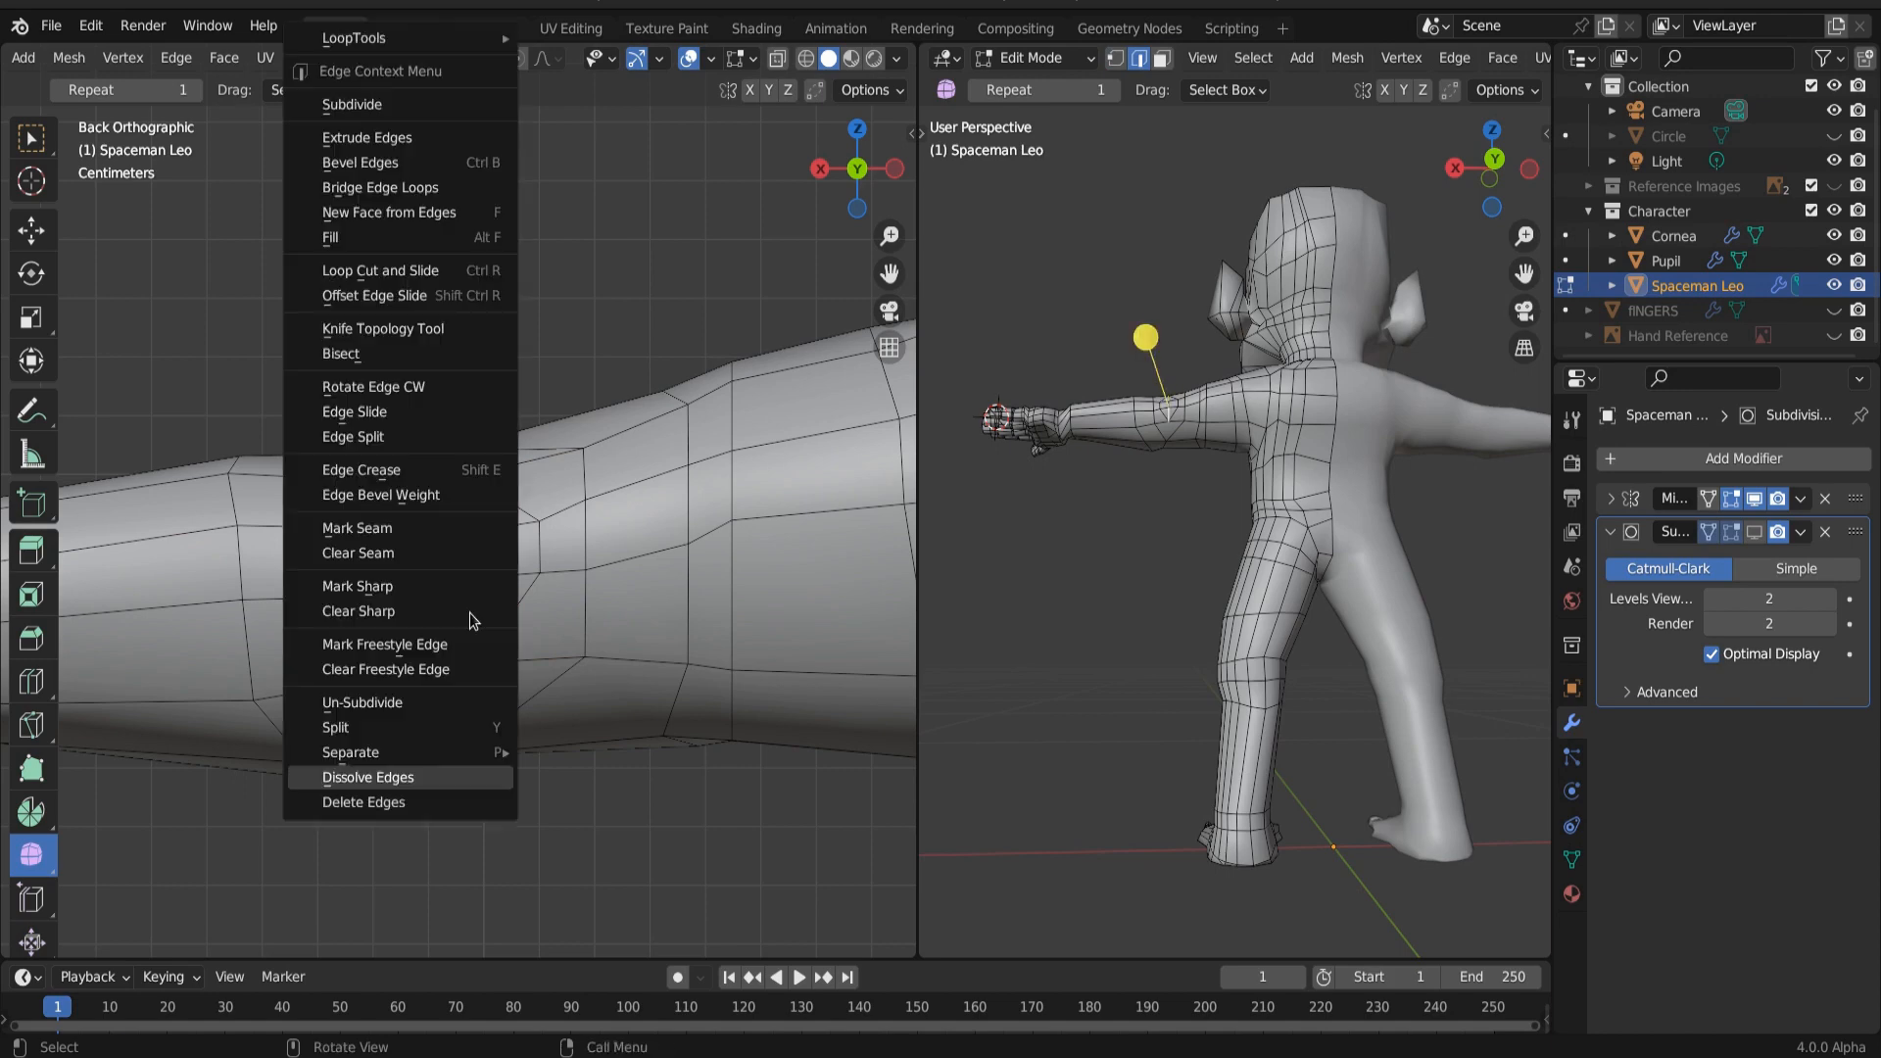
click(423, 776)
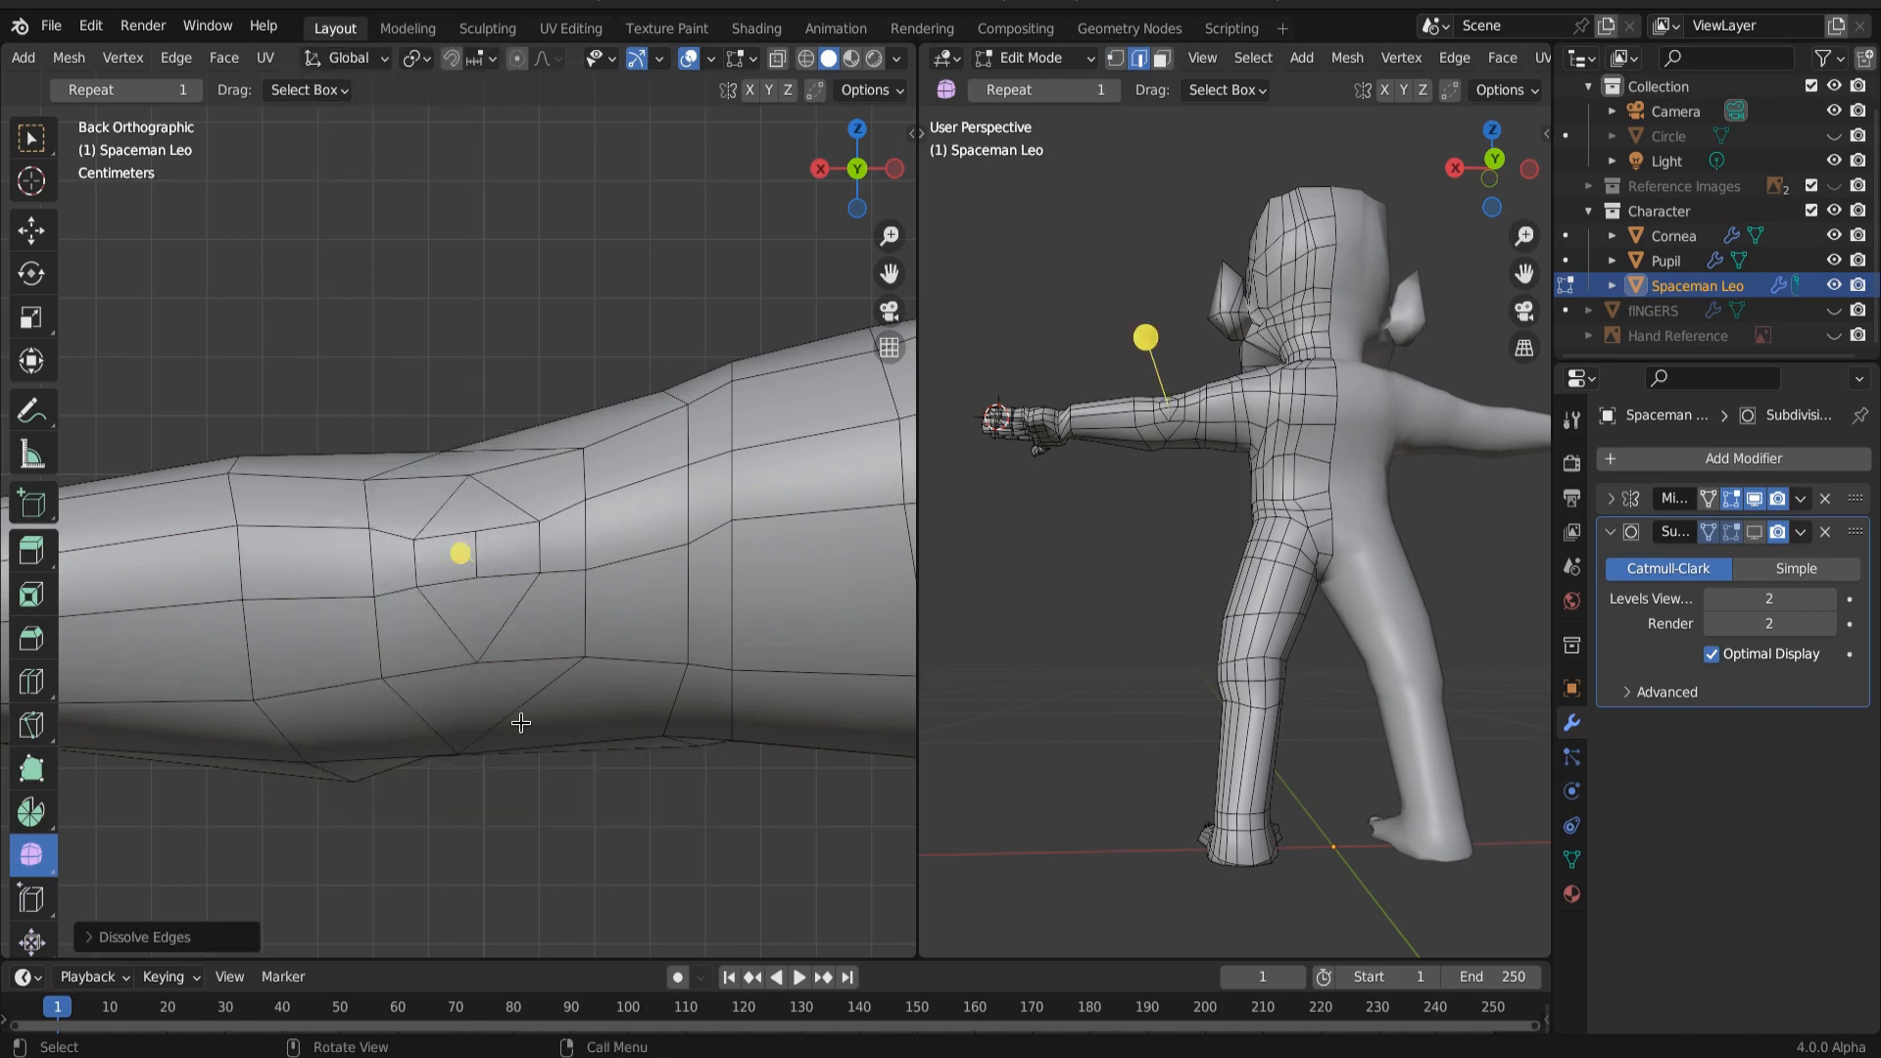
middle_drag(520, 722, 613, 808)
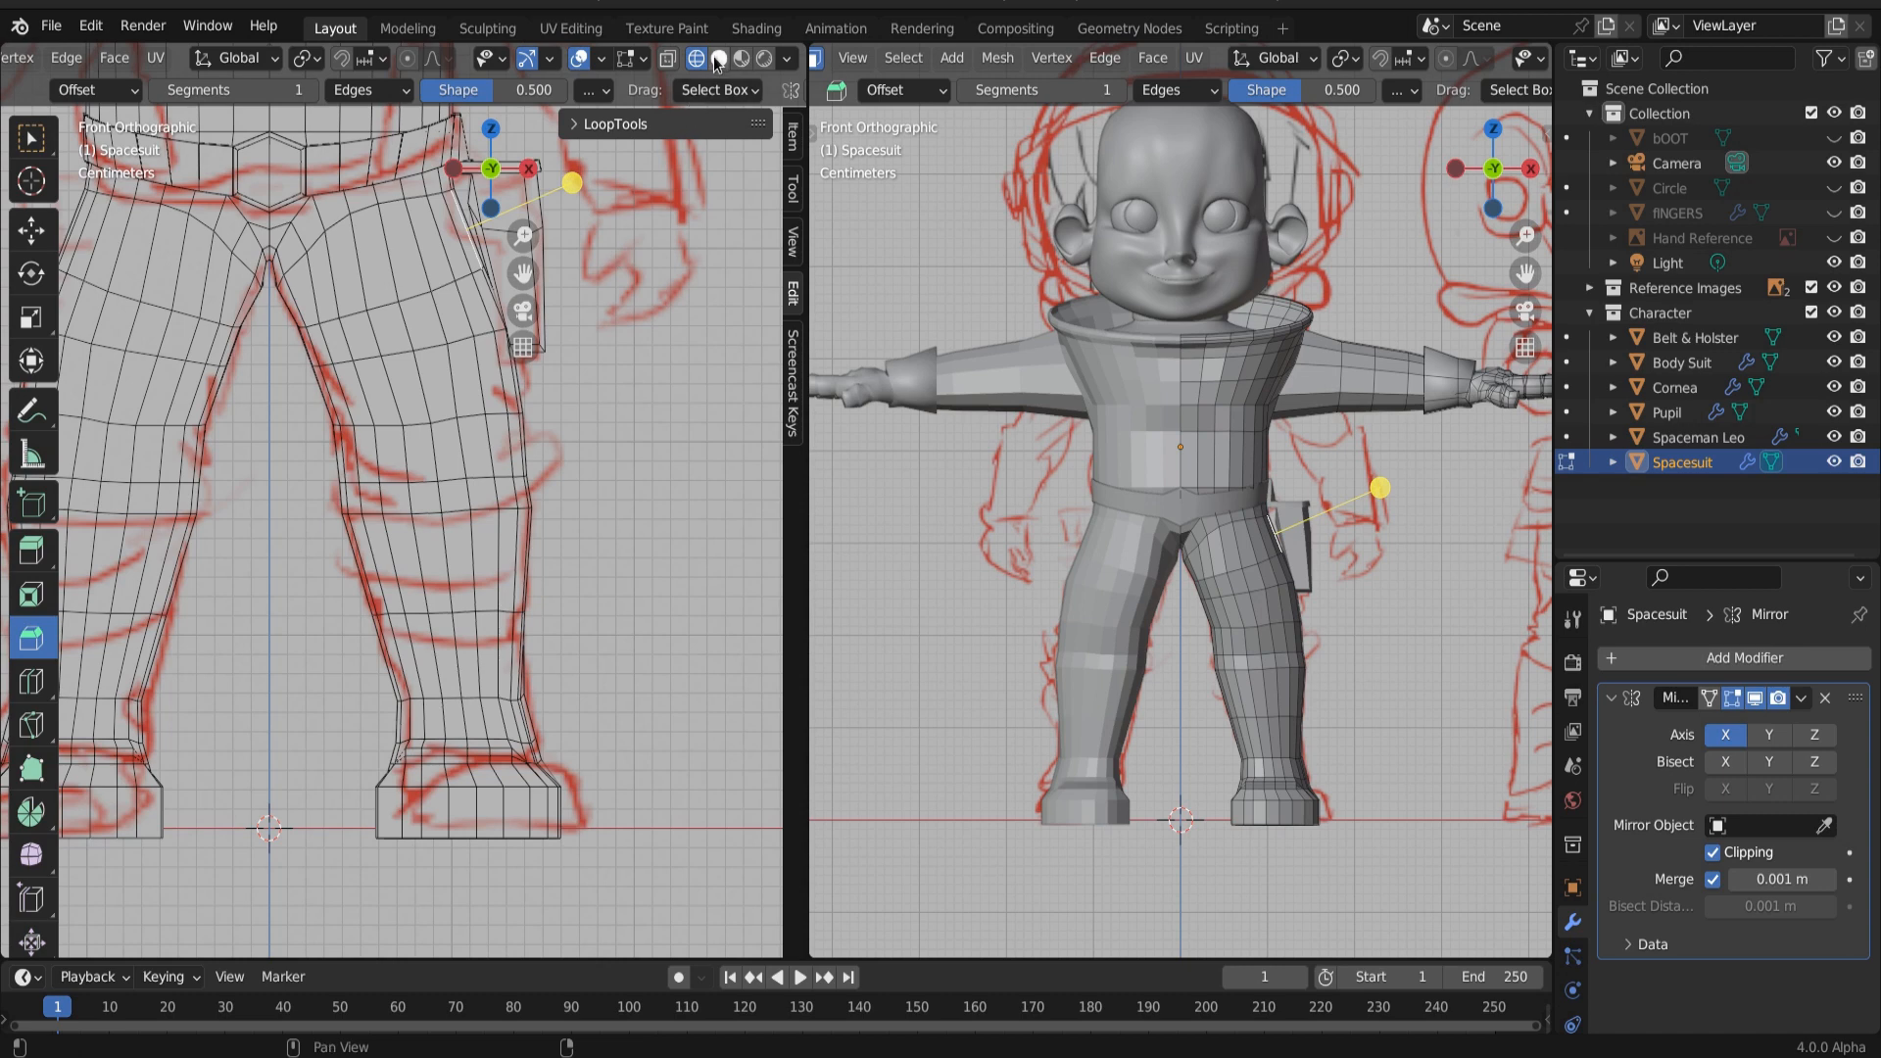
Step: Show the Spacesuit in solid shading and inset the faces across the front of its knee
click(719, 58)
drag(385, 449, 478, 488)
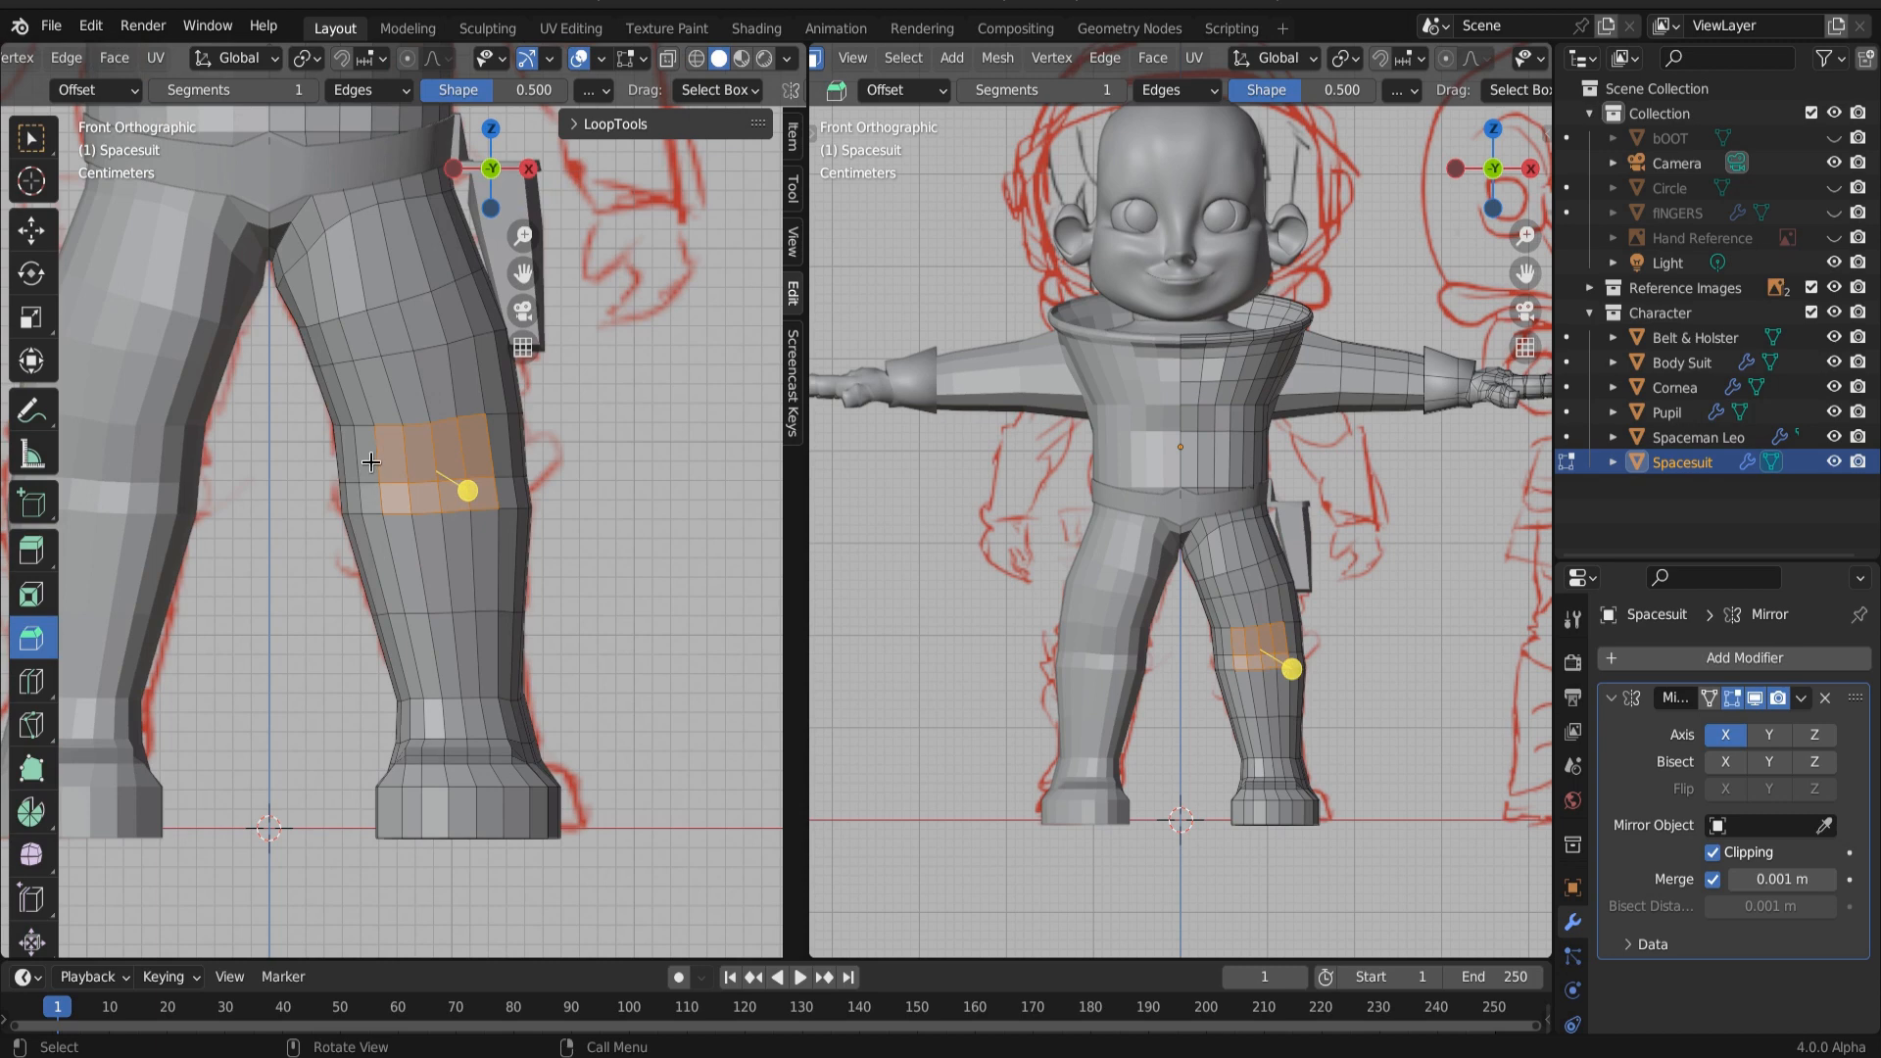
drag(470, 490, 476, 493)
scroll(481, 517, up, 3)
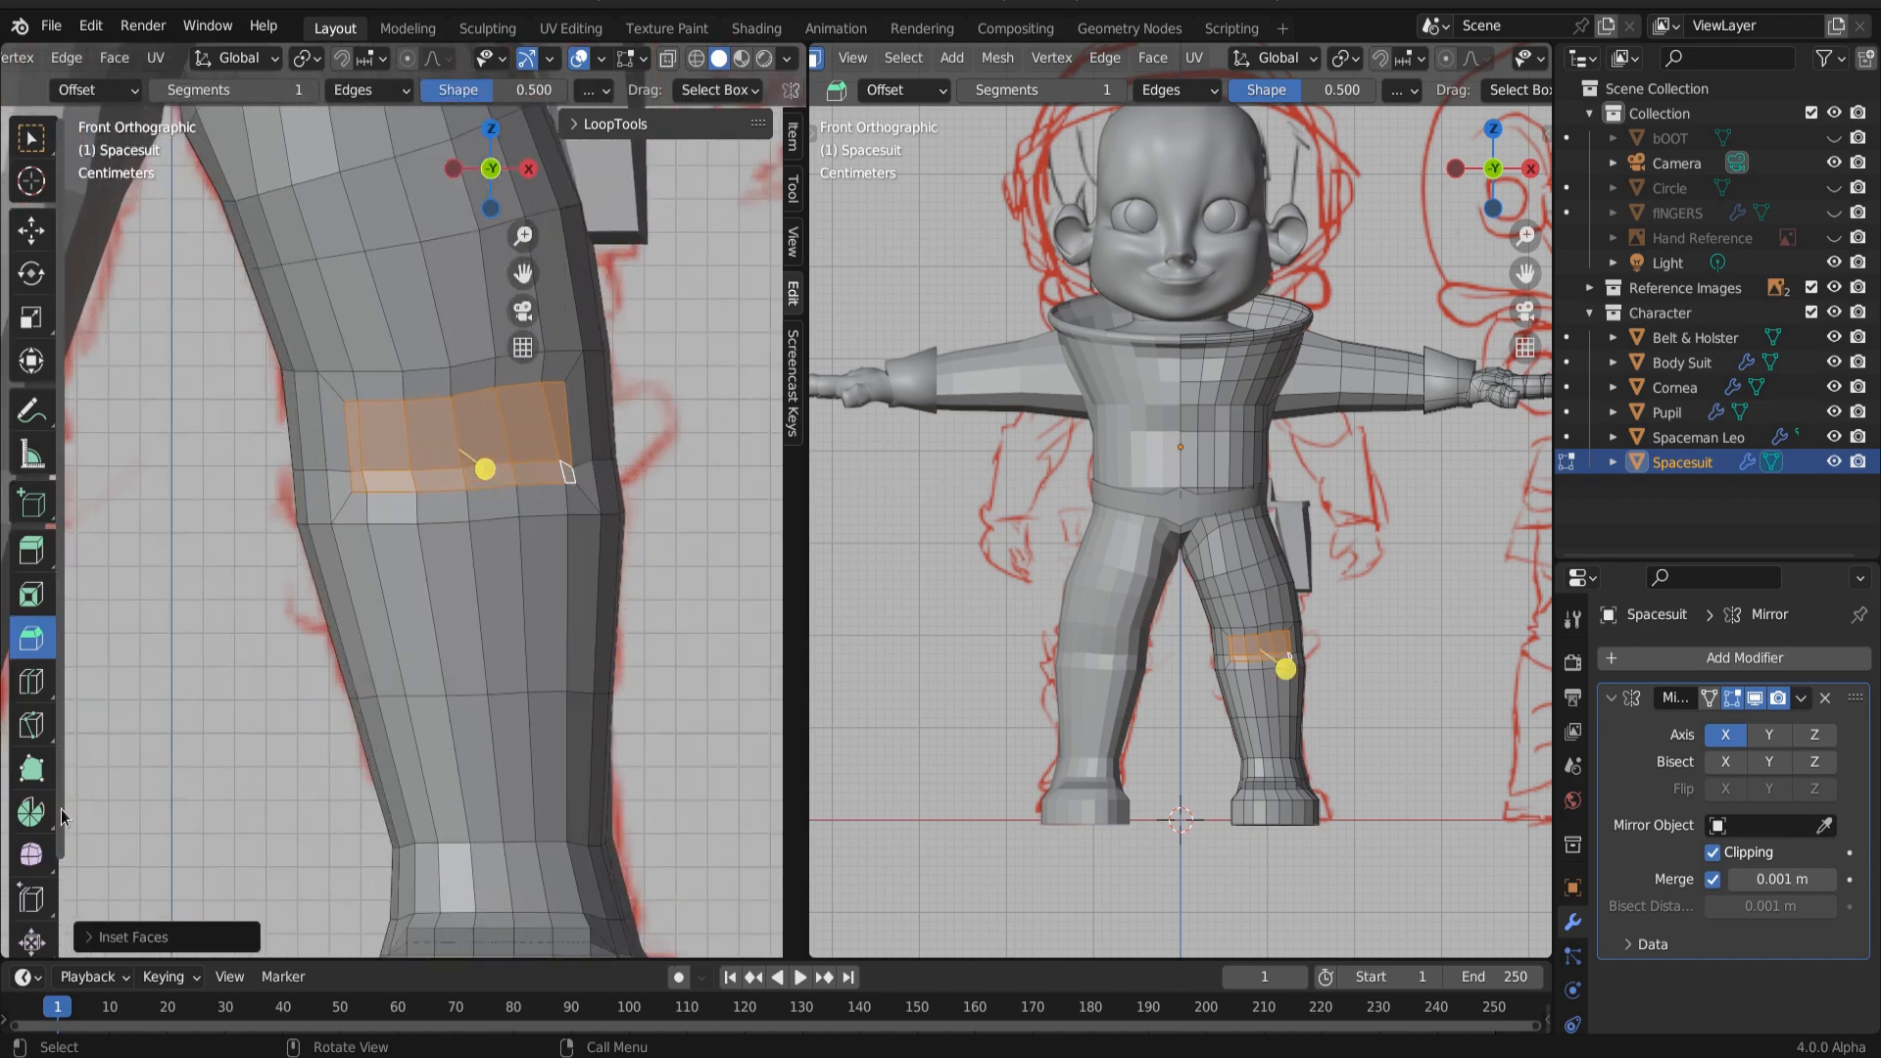
Step: Smooth the inset knee faces and move them about -0.0075 m along the global Y axis
drag(31, 855, 171, 870)
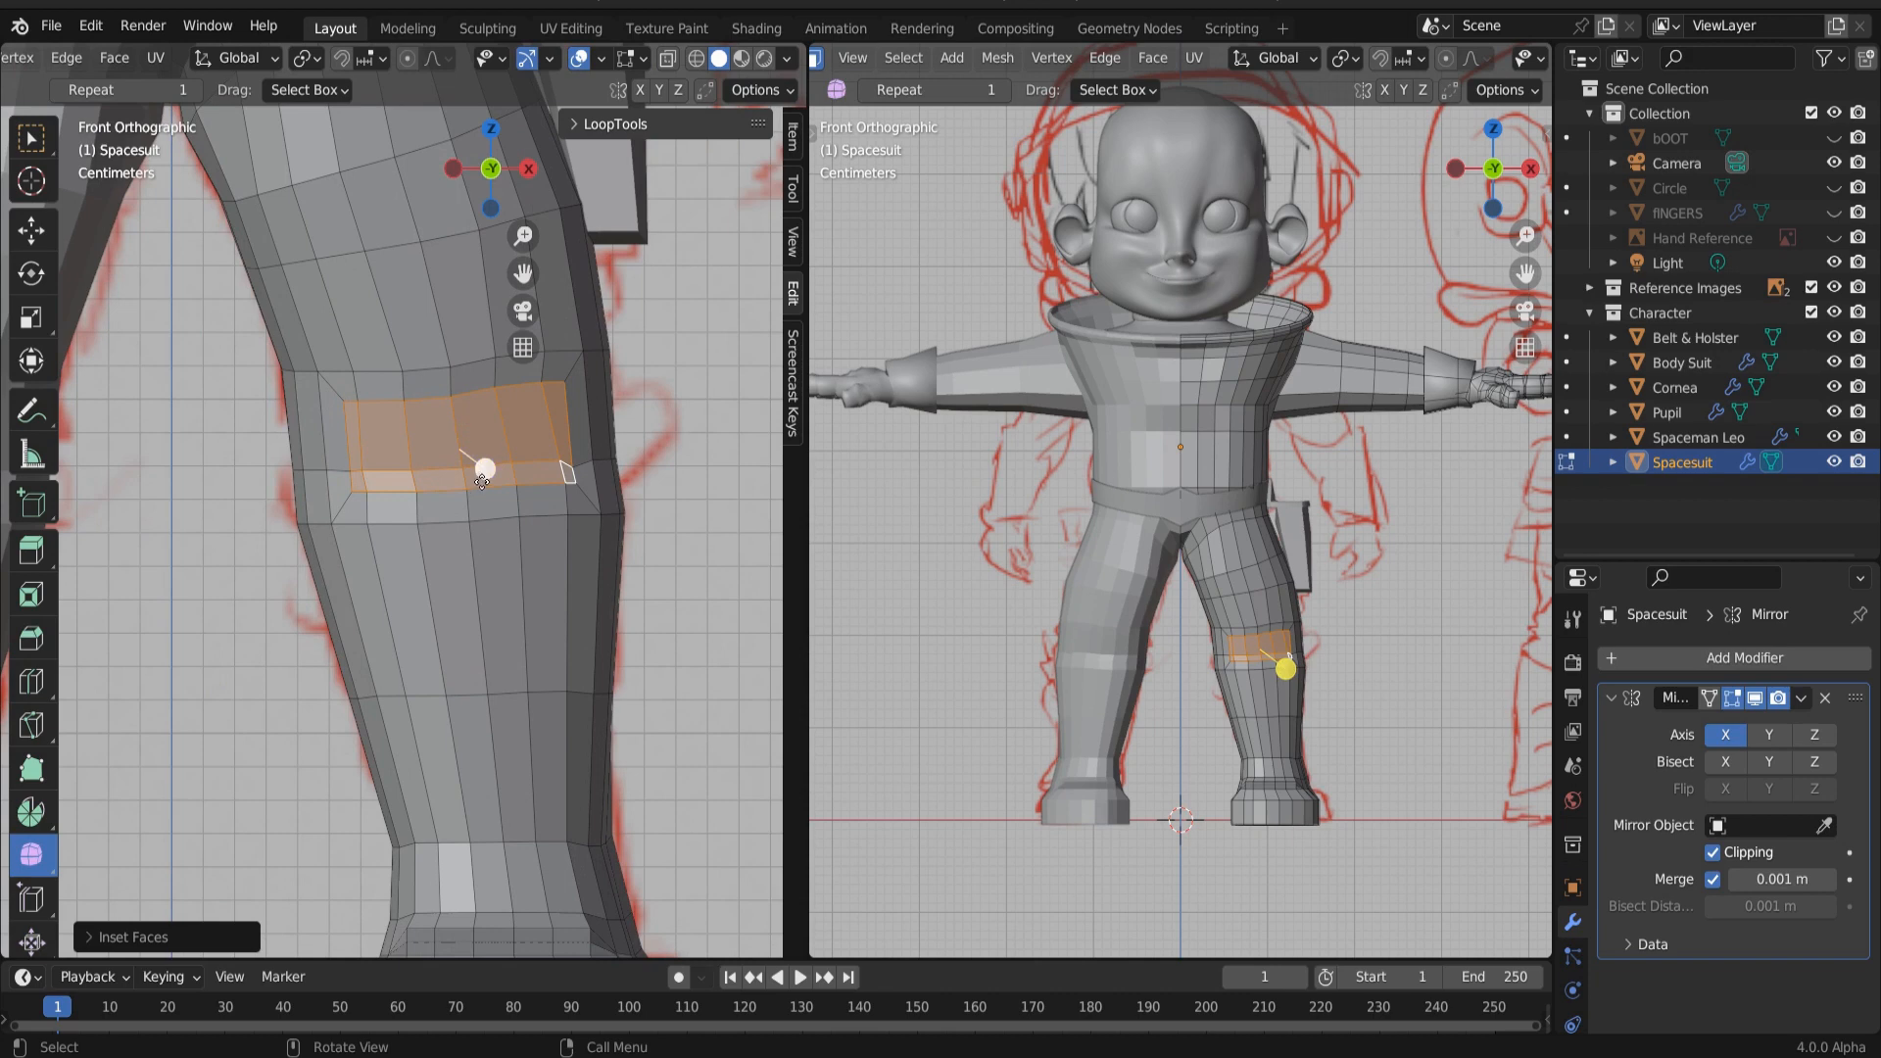
drag(486, 467, 676, 583)
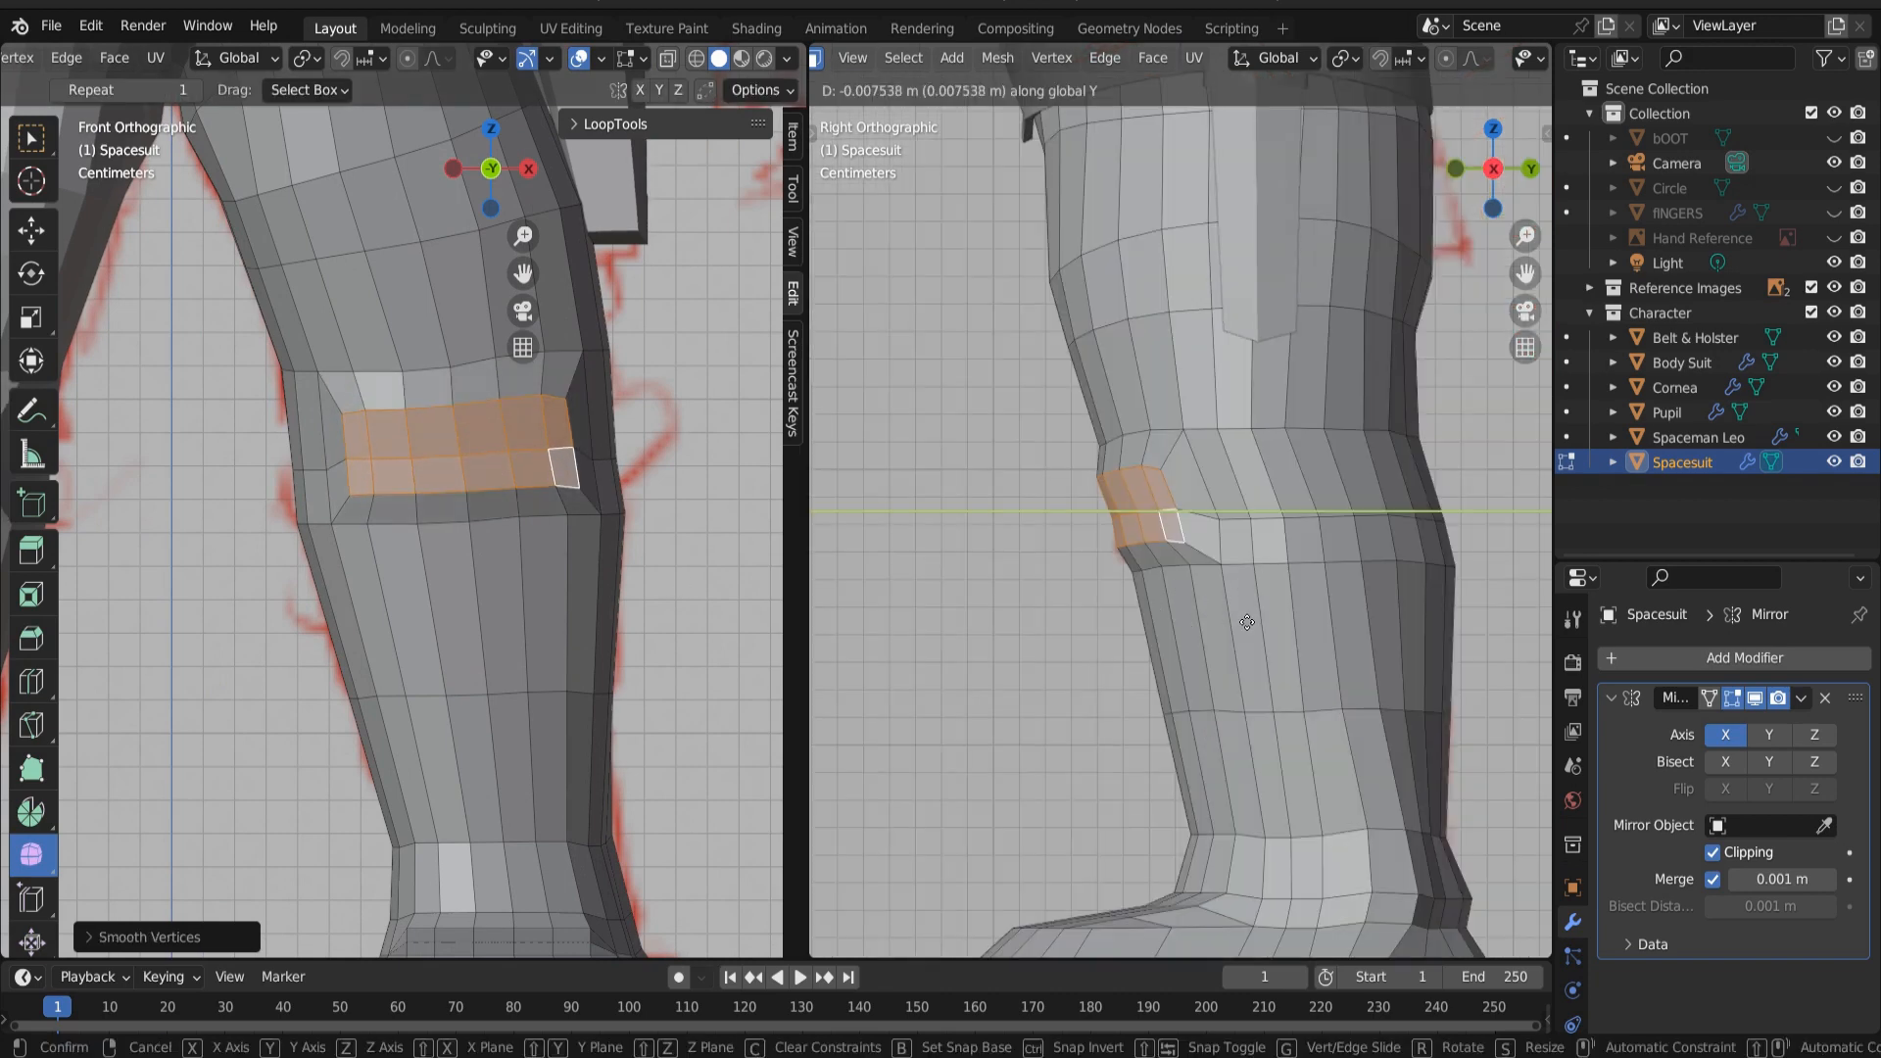
click(1246, 622)
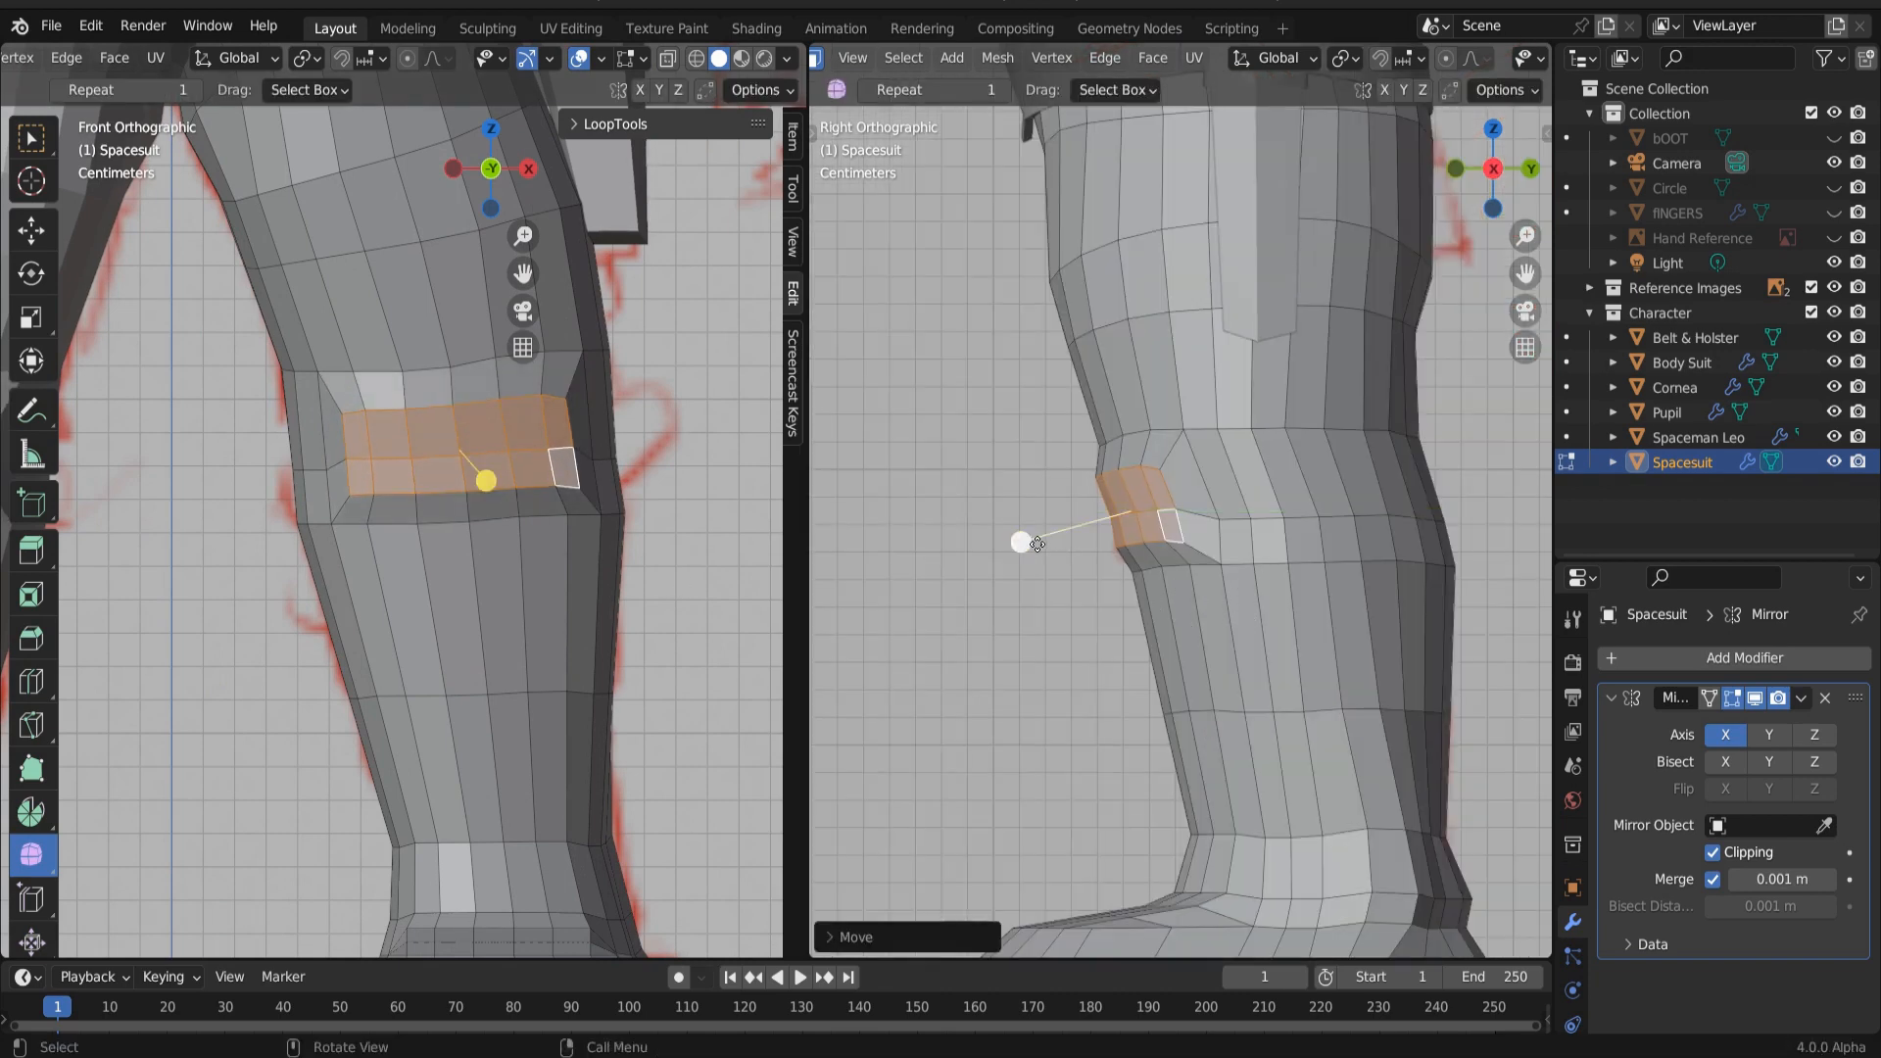
Step: Smooth the inset knee faces further and merge the three vertices at their inner-leg end into the adjacent middle vertex, using At Last
drag(1020, 542, 1086, 554)
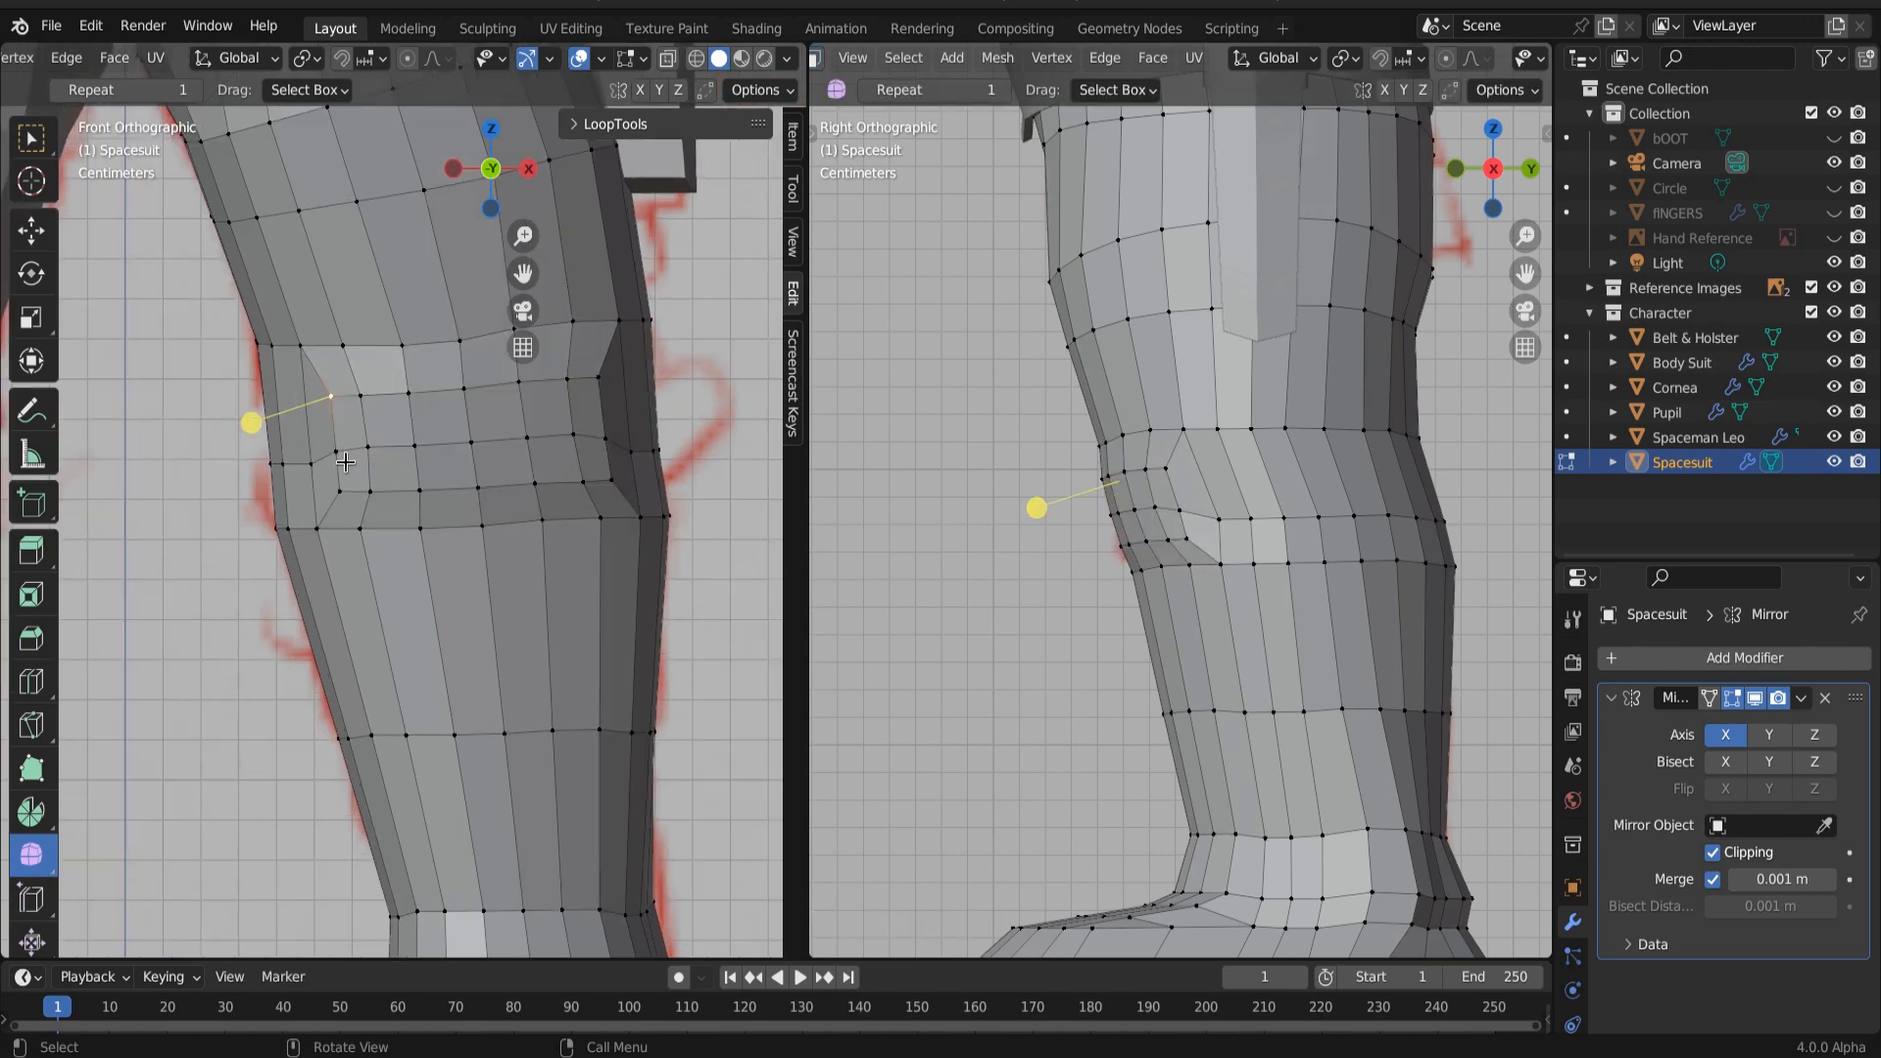
shift+click(339, 489)
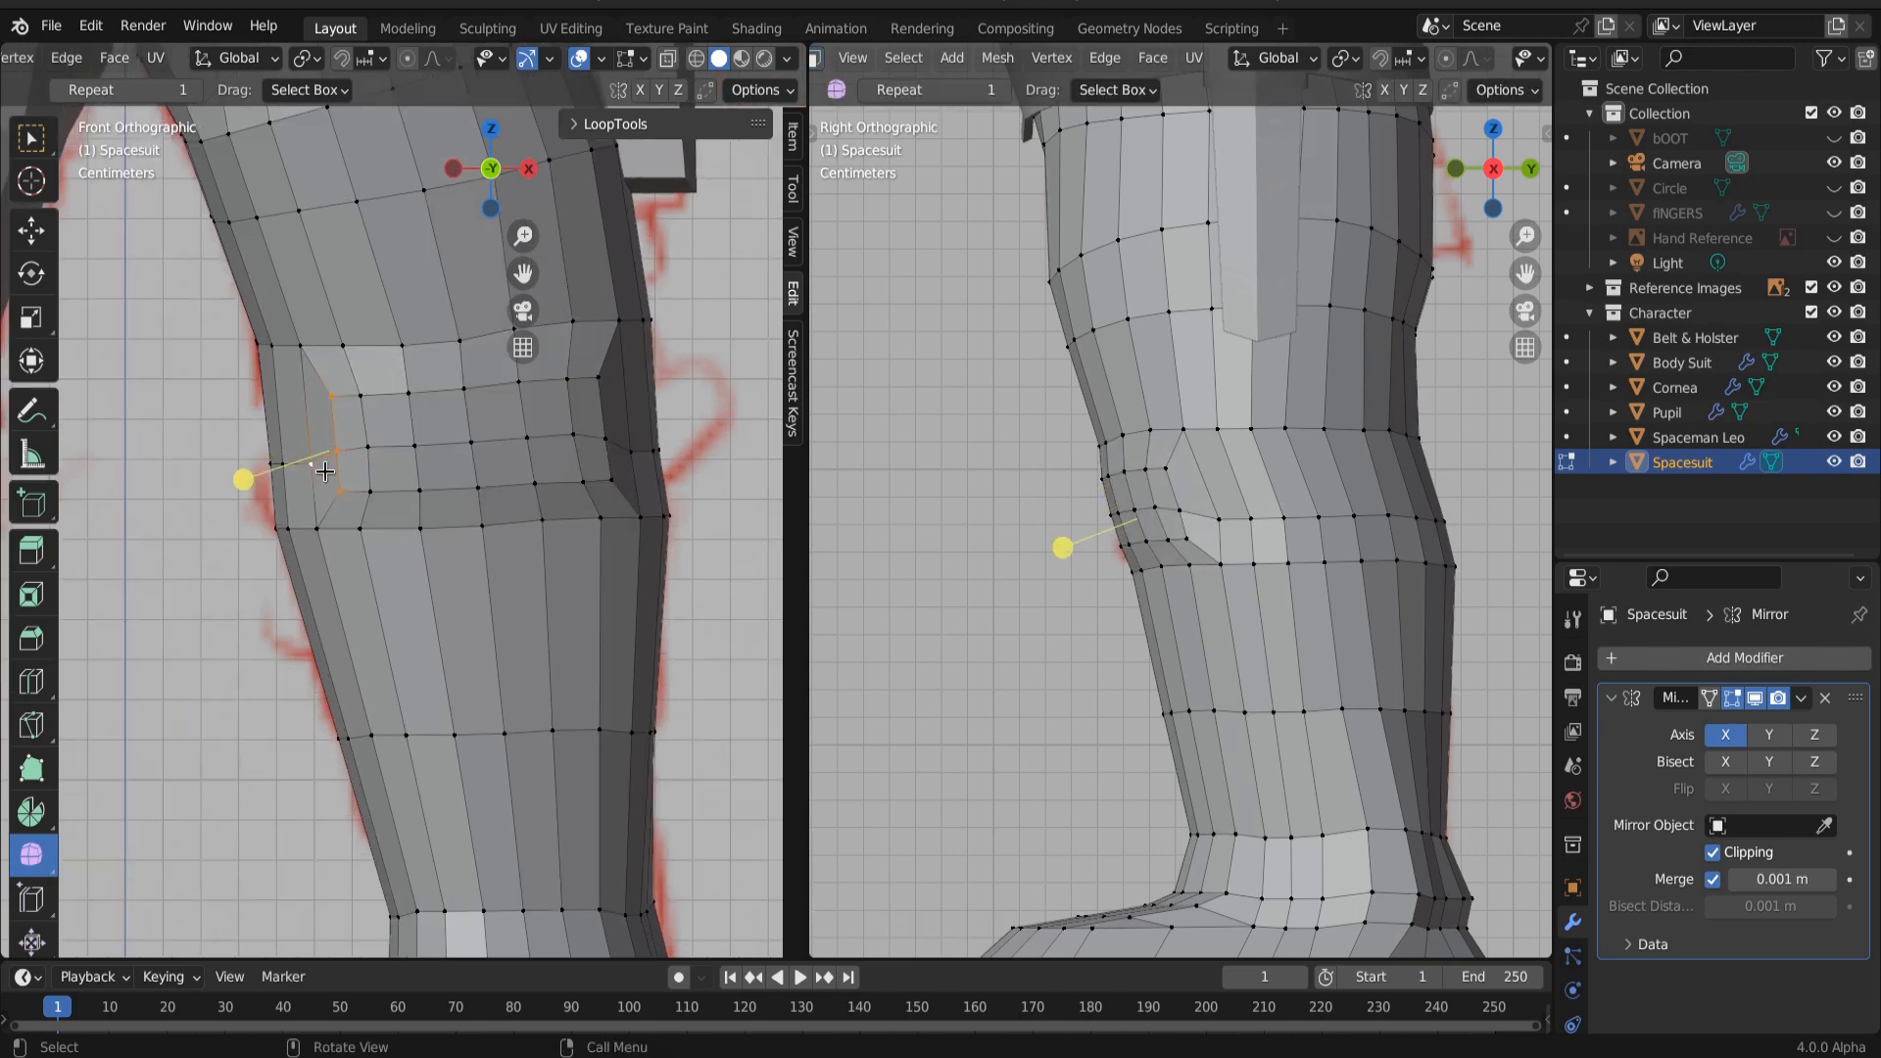
key(m)
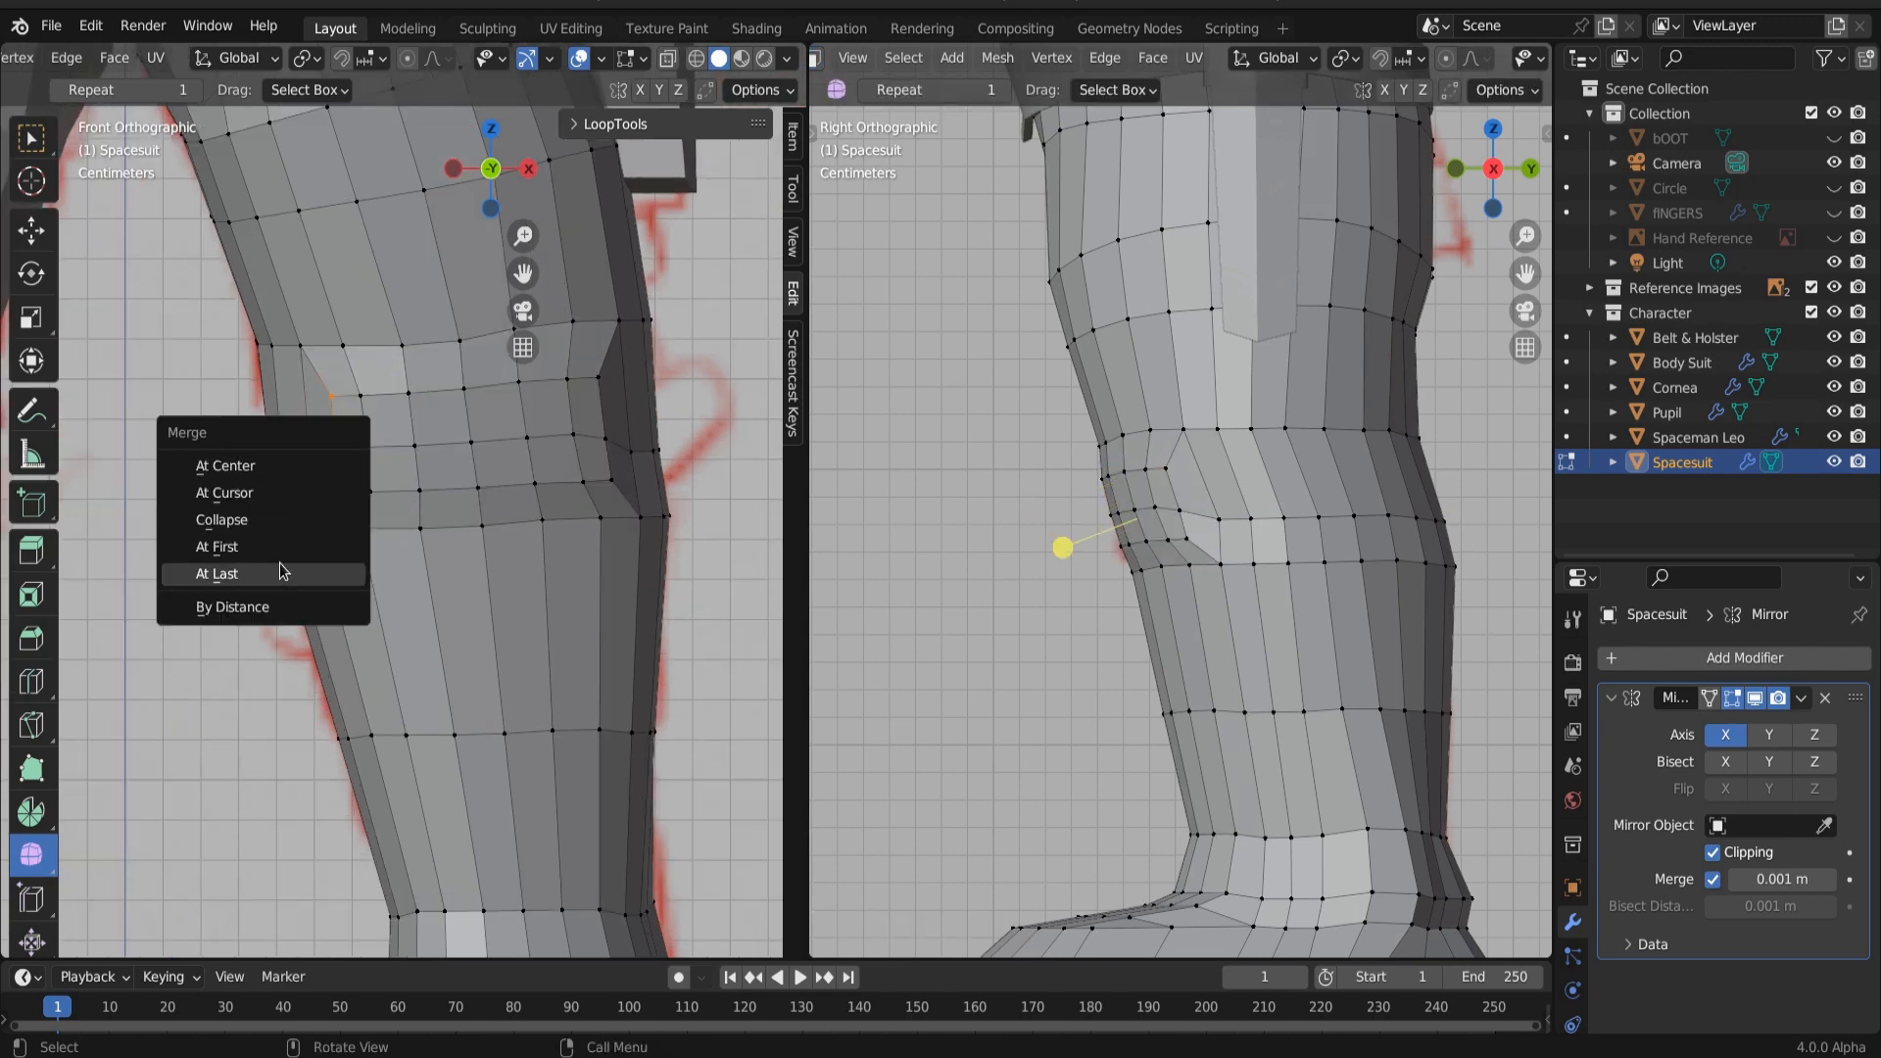
click(310, 580)
Step: Merge the three vertices at the outer-leg end of the knee inset into the adjacent middle vertex, using At Last
click(599, 384)
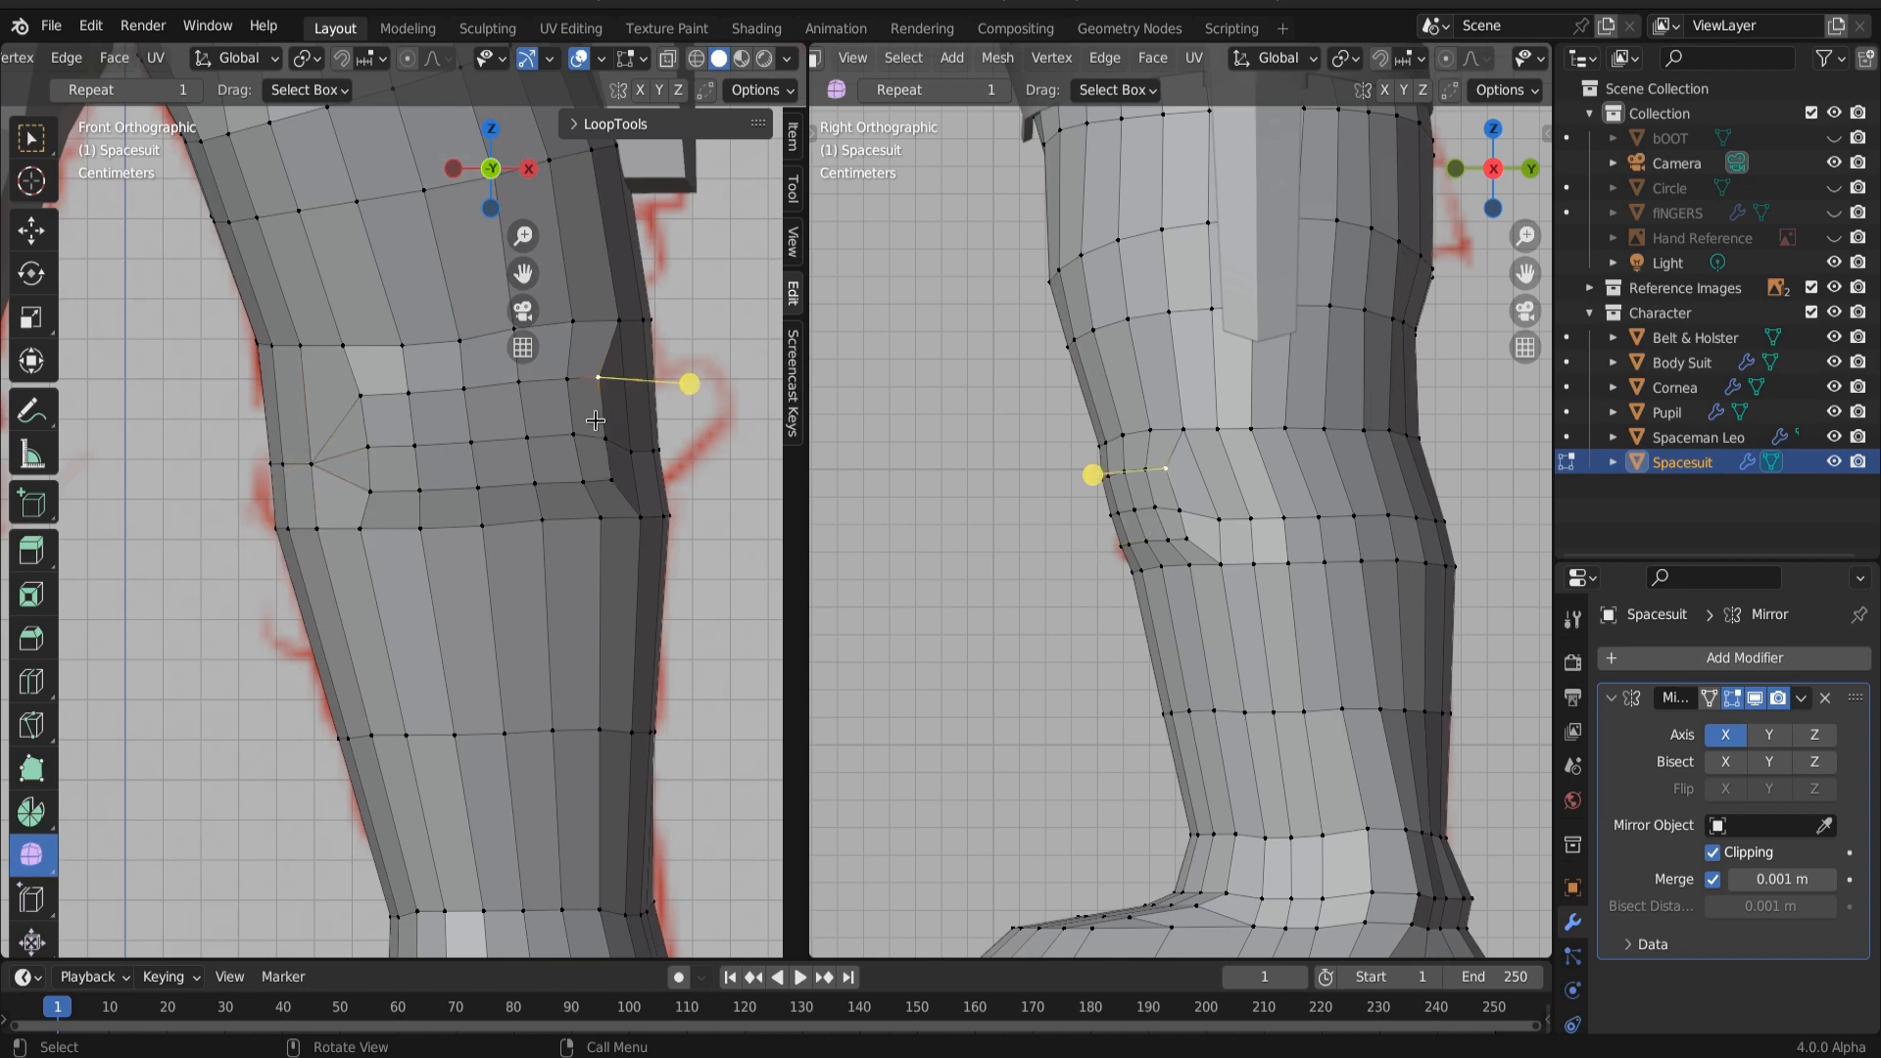
shift+click(604, 443)
shift+click(611, 477)
shift+click(628, 455)
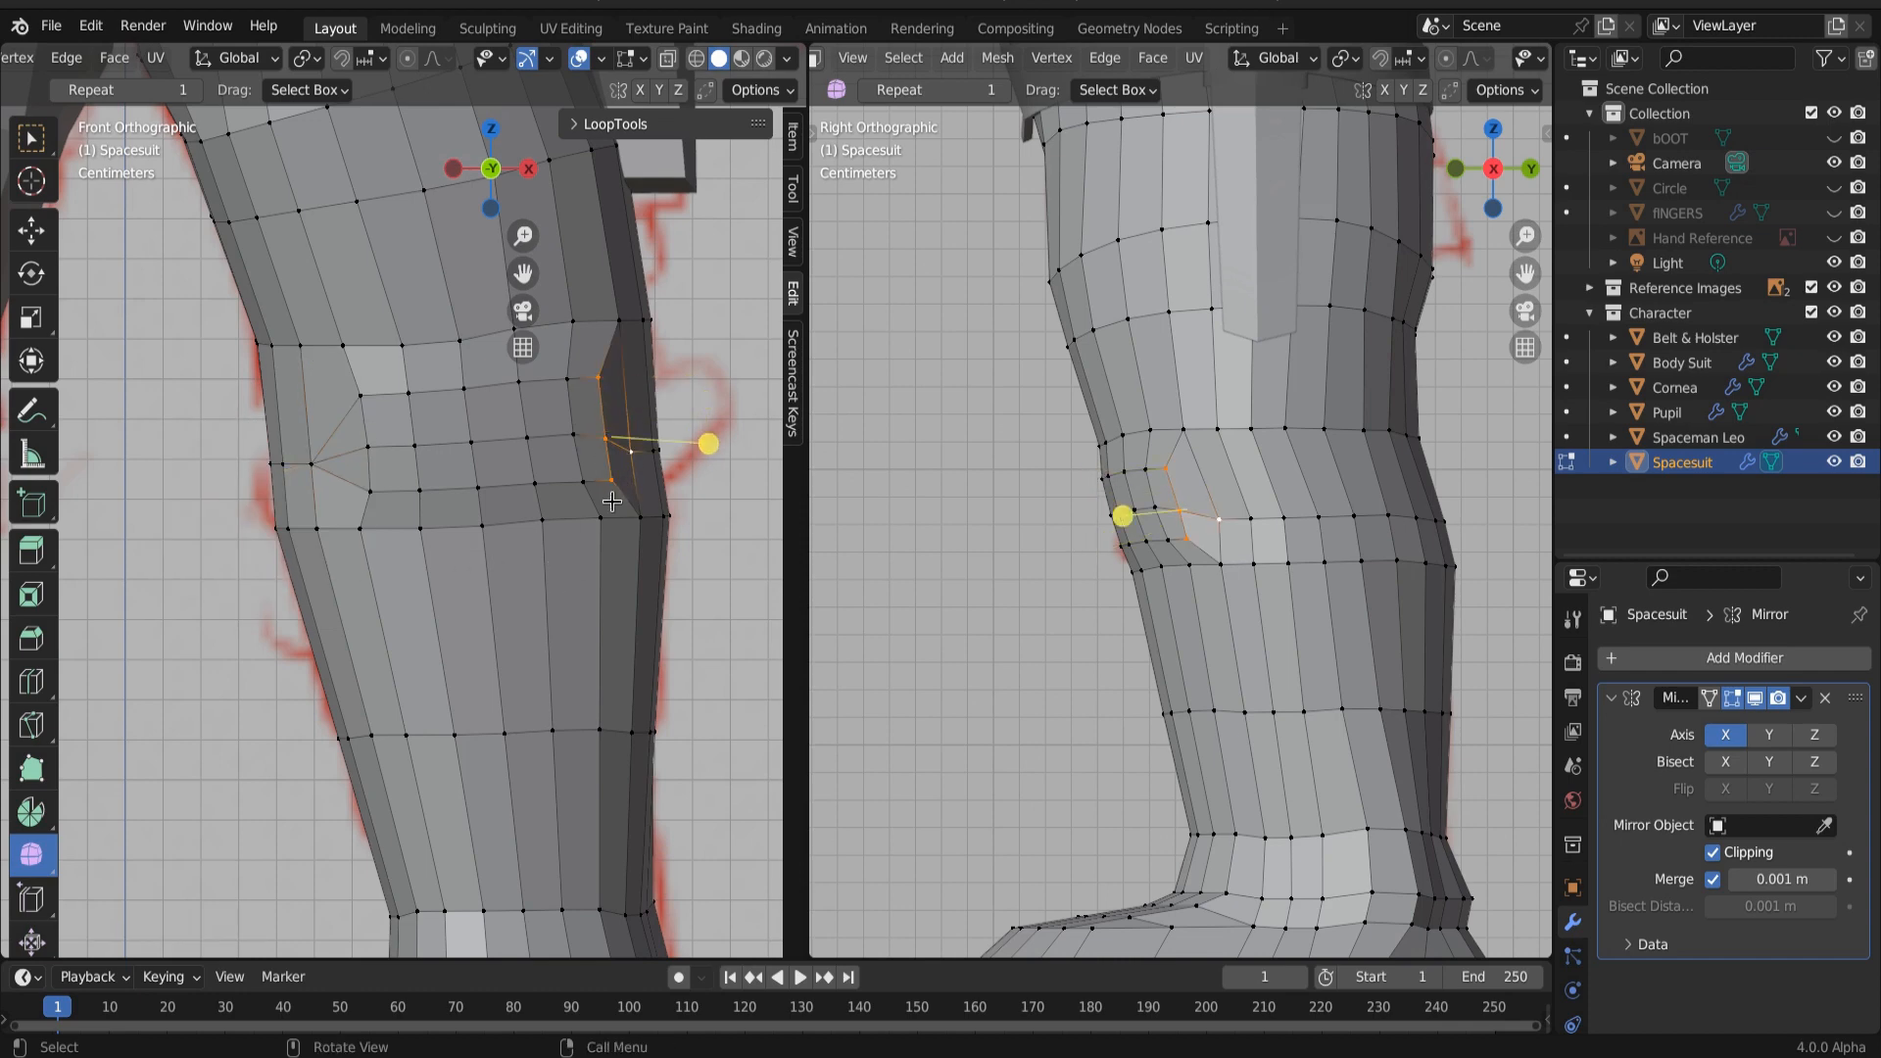
key(m)
click(611, 502)
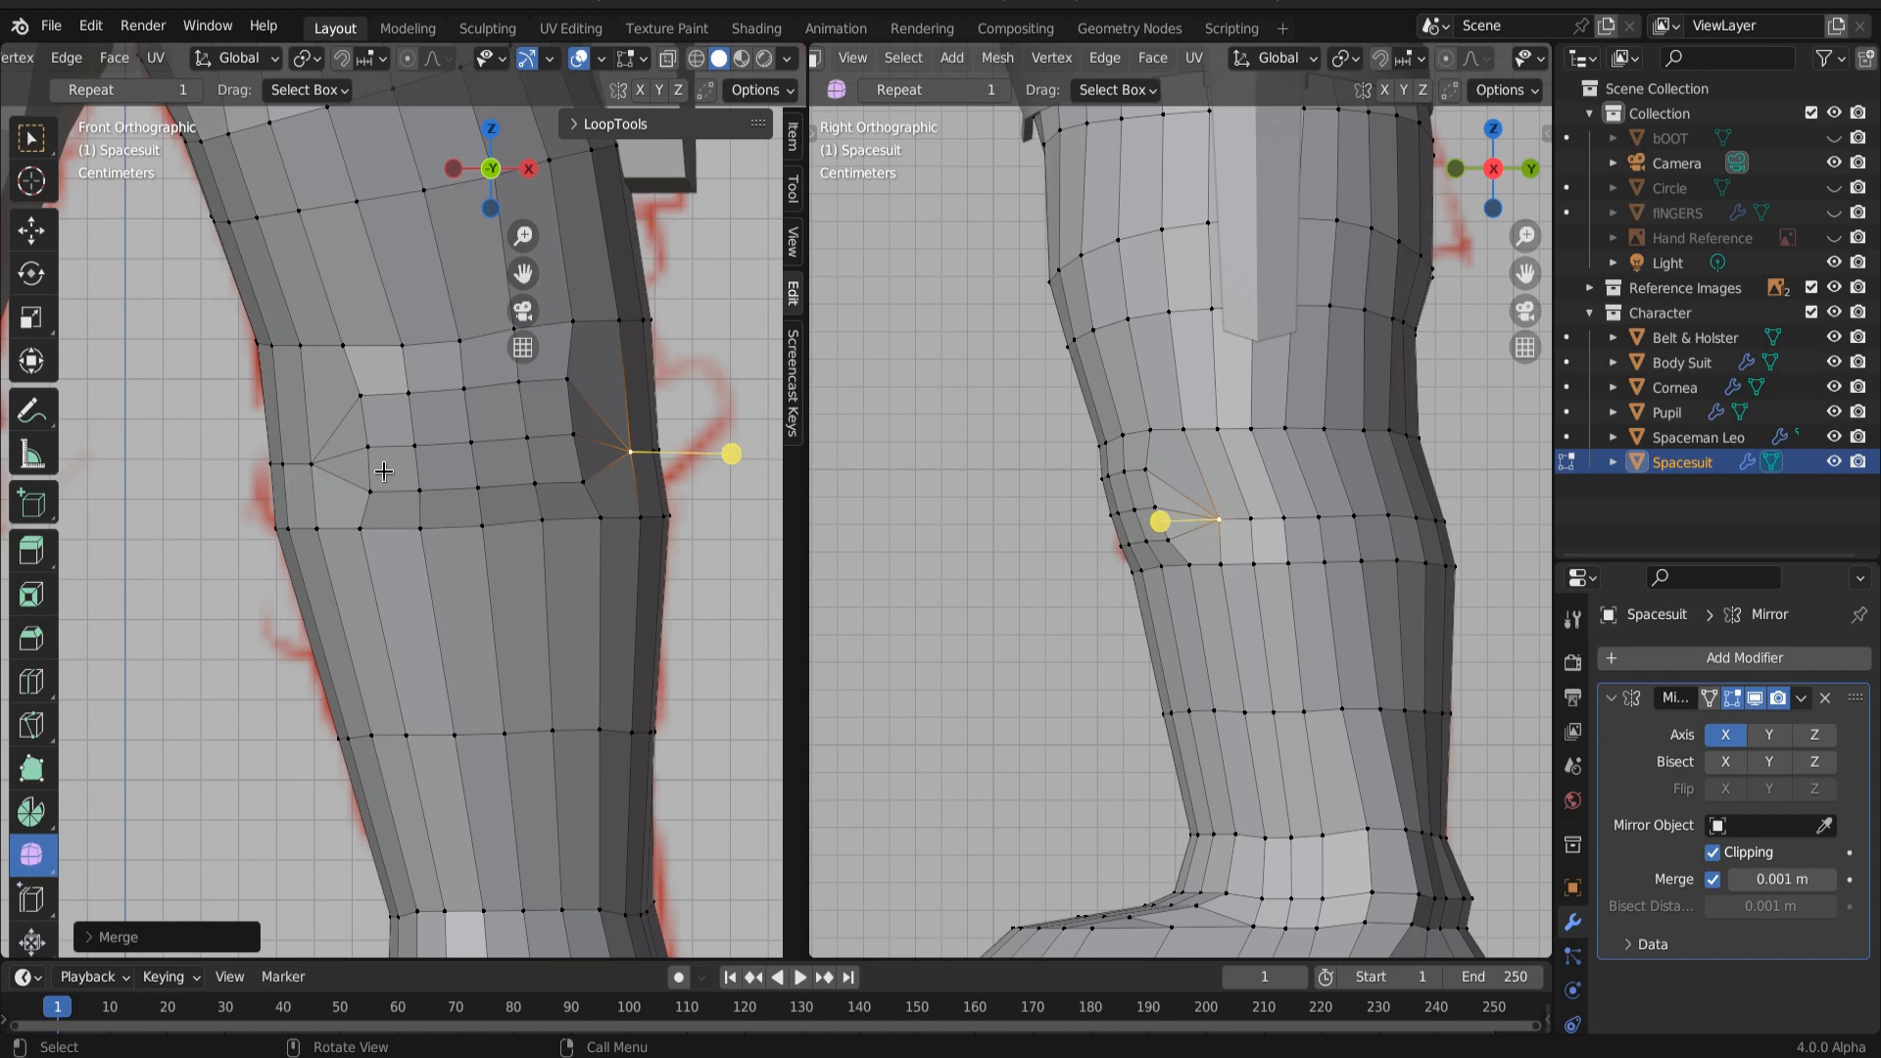
Step: Dissolve the short middle edges leading to the merged vertices at both ends of the knee inset
click(333, 453)
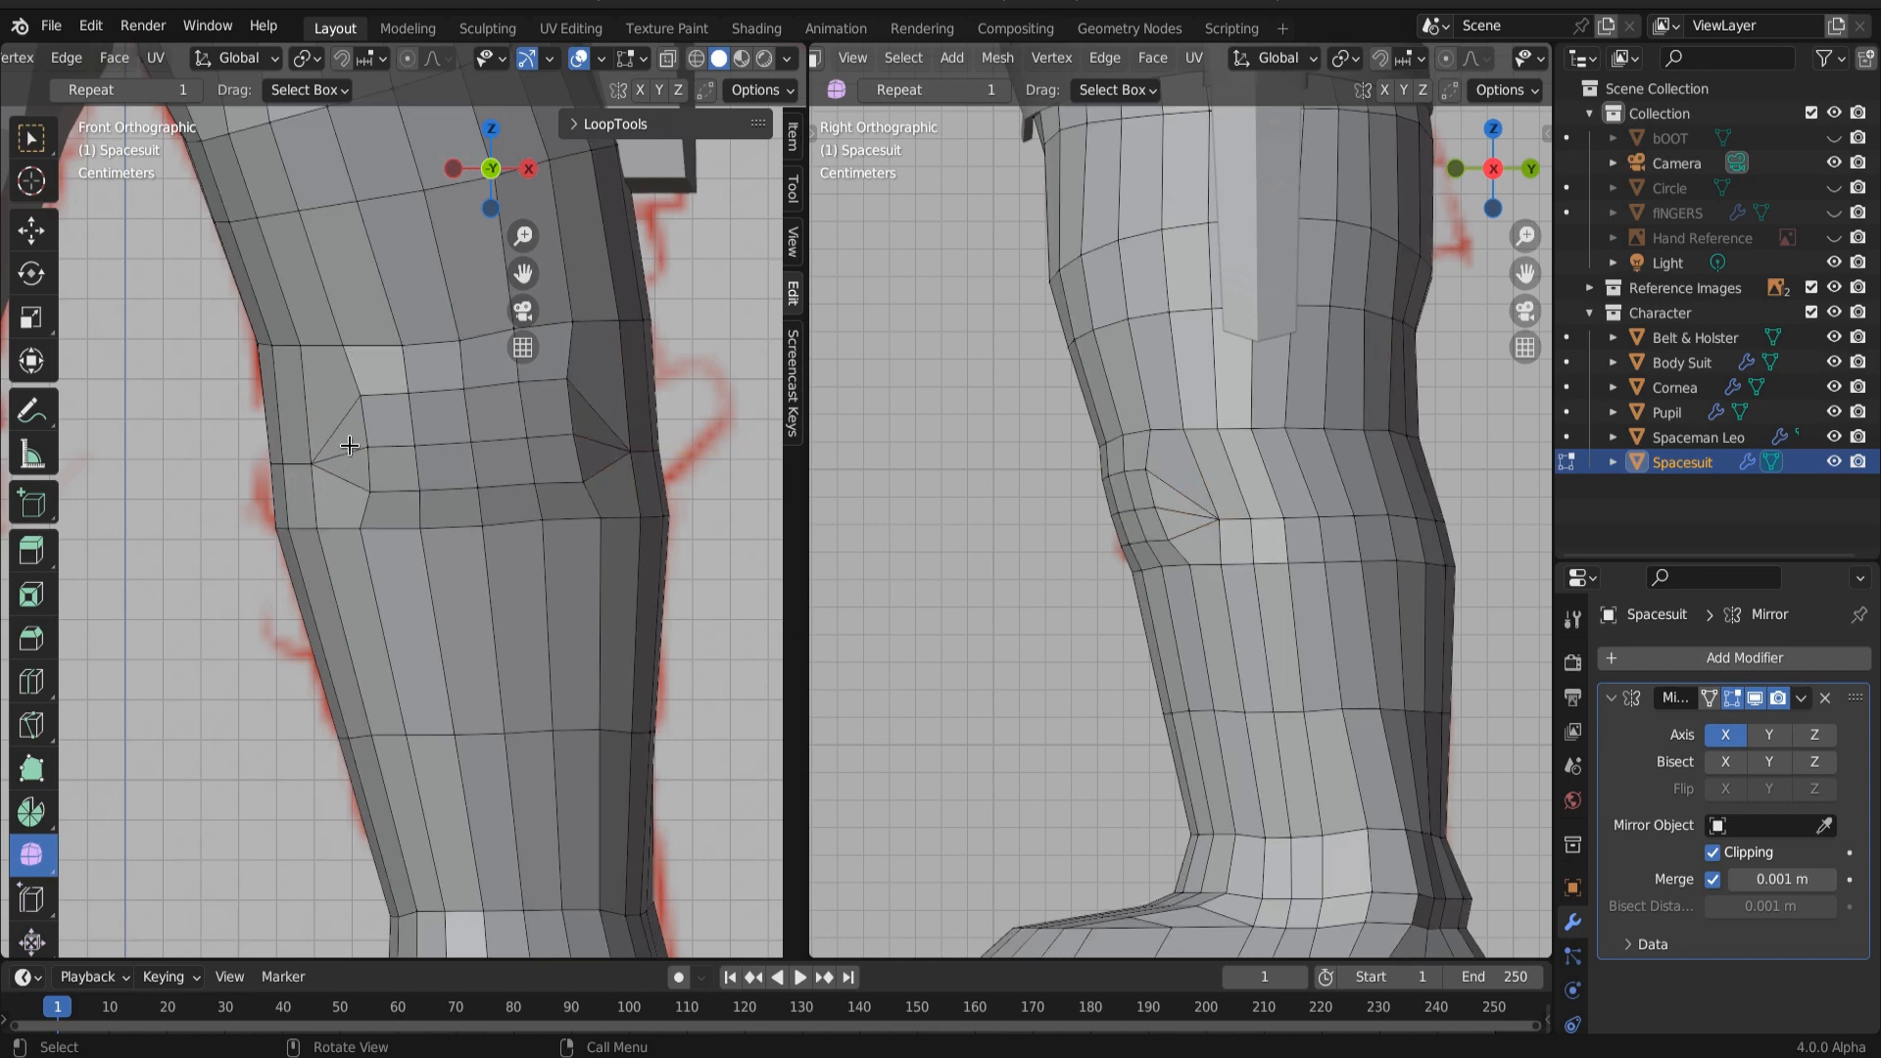
shift+click(585, 442)
right_click(585, 442)
click(464, 1007)
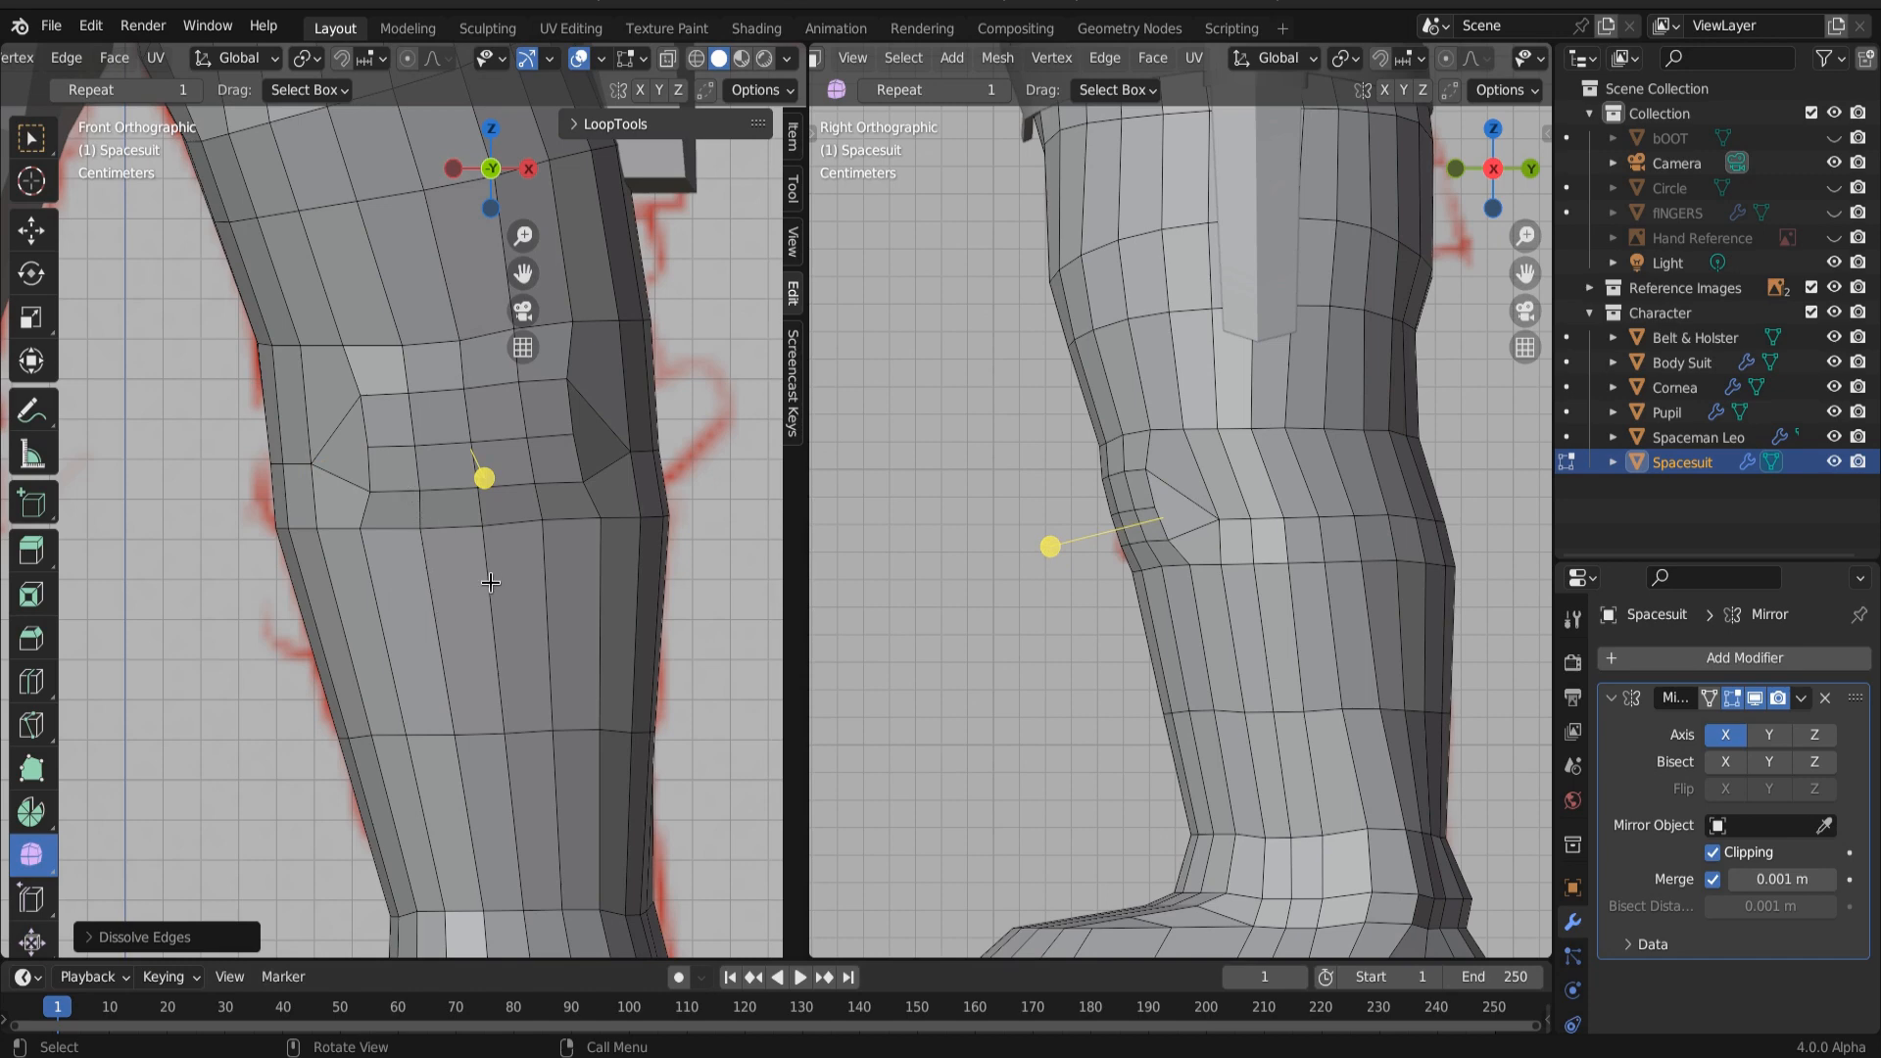
Step: Widen the central knee faces toward both sides of the leg and inset them slightly
drag(321, 384, 594, 462)
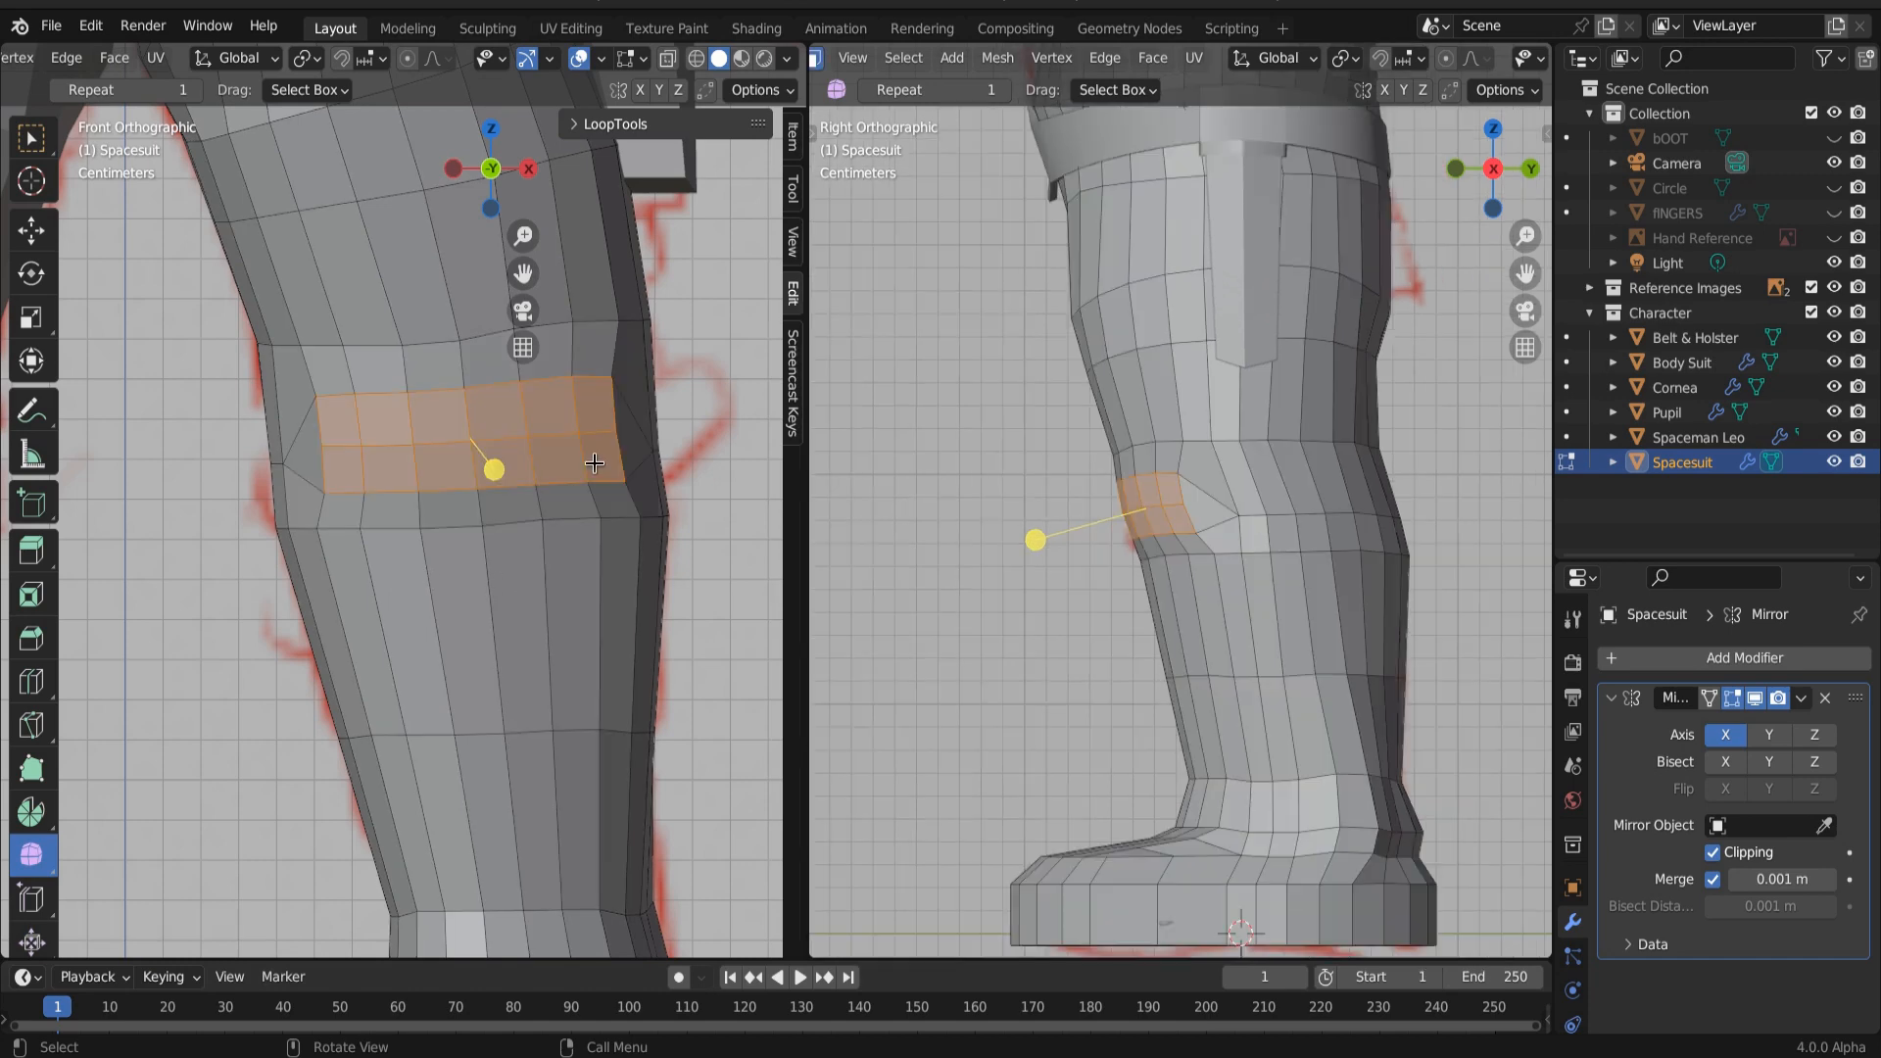
key(i)
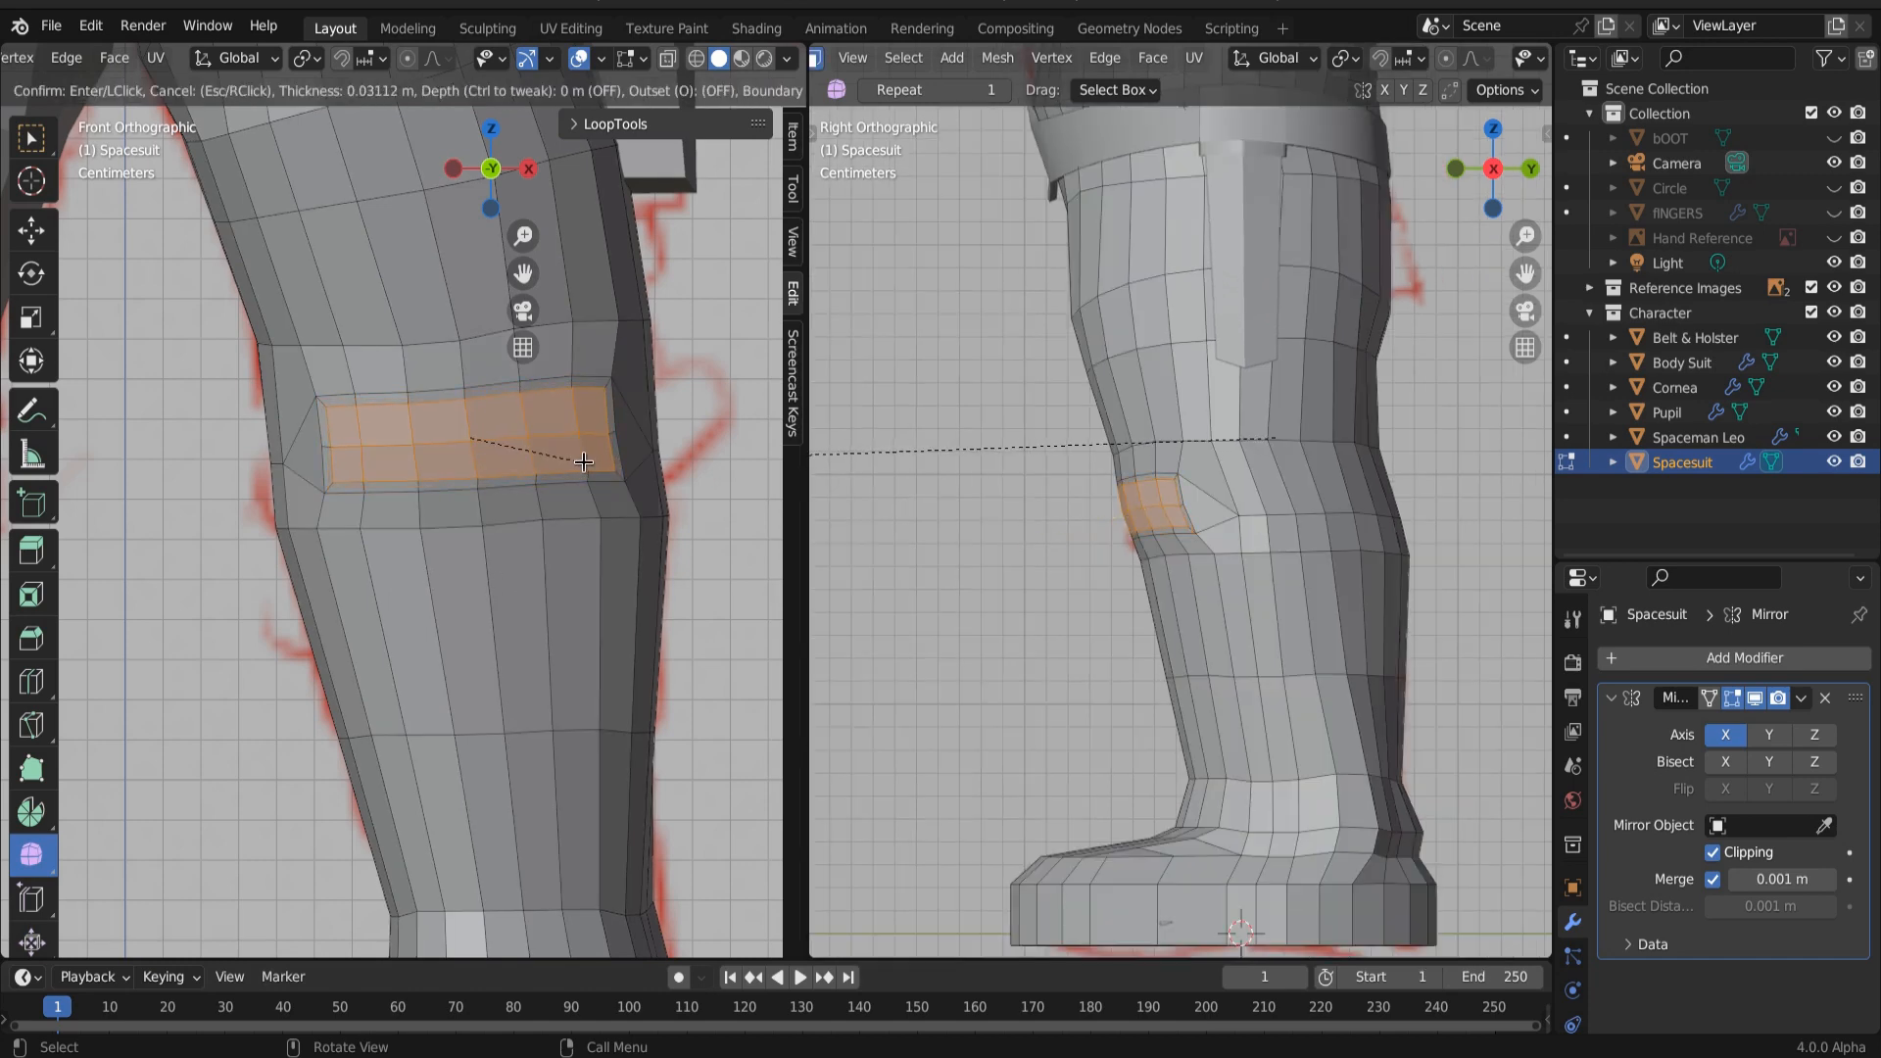
click(577, 462)
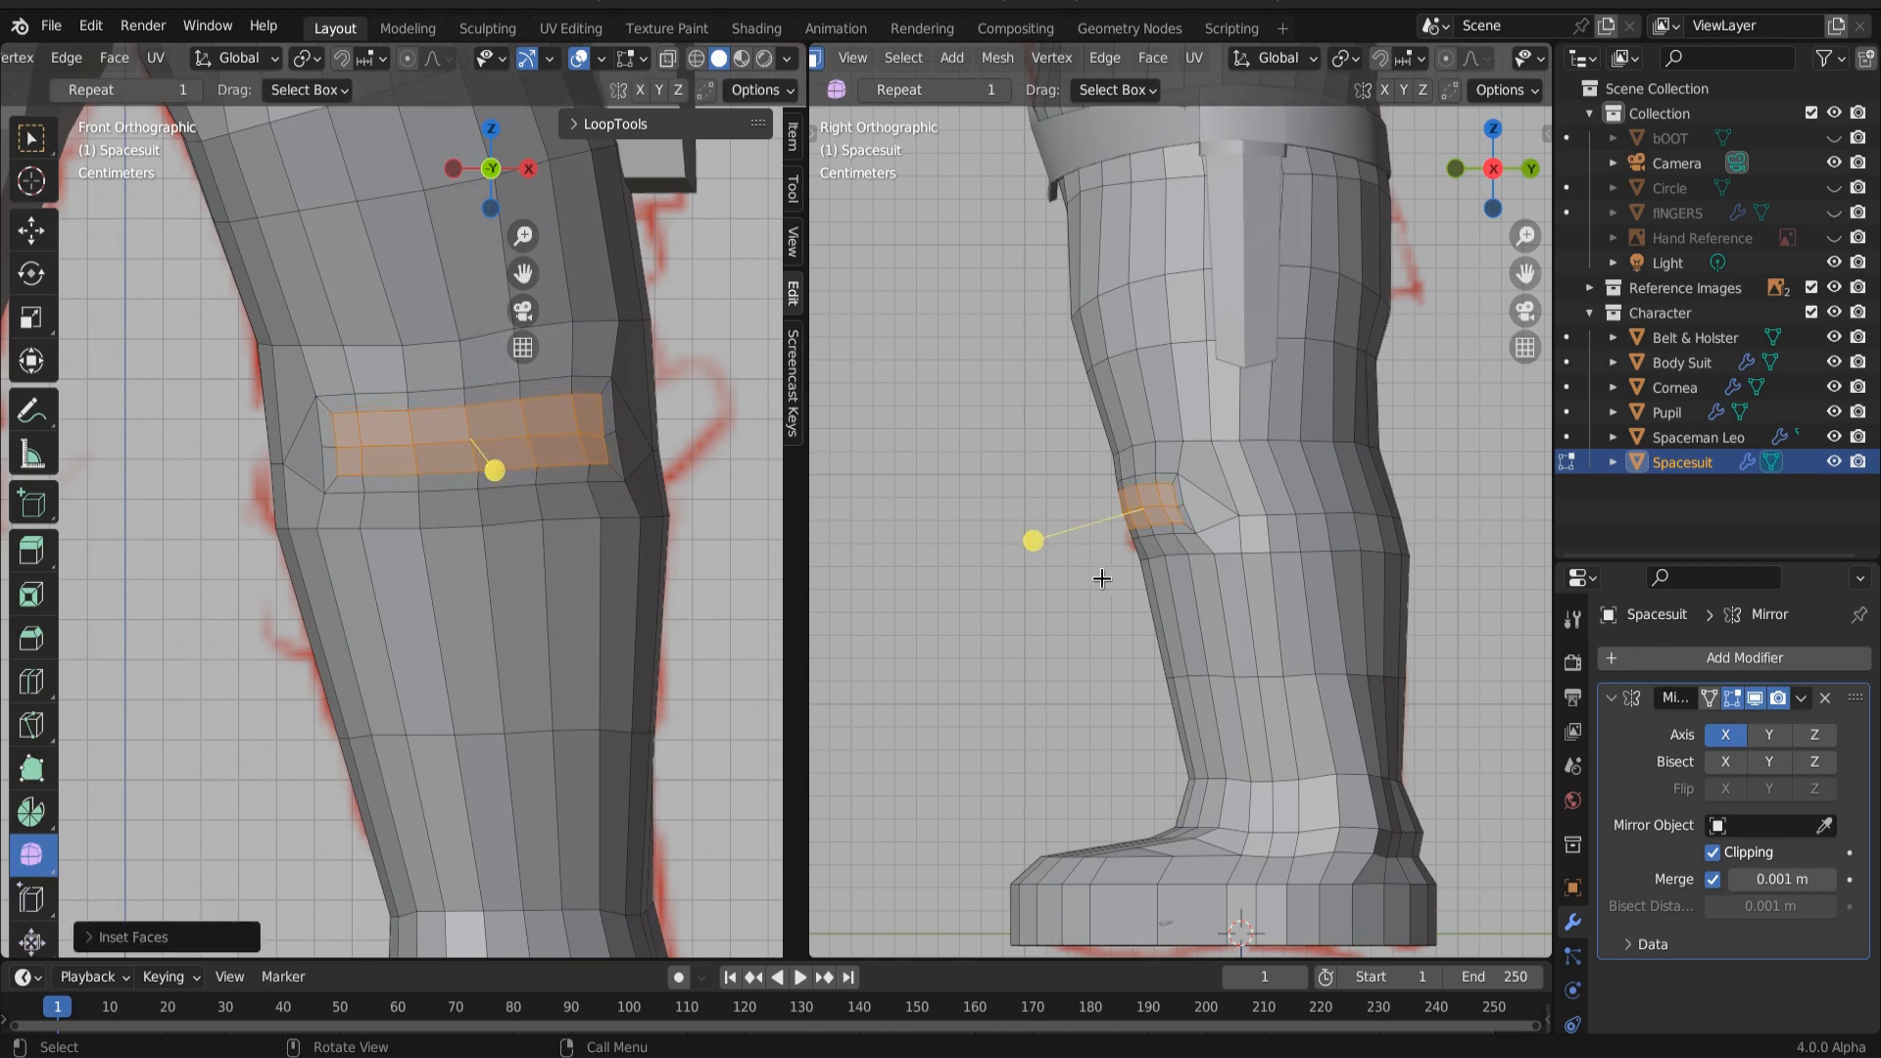
Step: Move the newly inset knee faces about -0.0028 m along the global Y axis and scale them down
scroll(1281, 579, up, 2)
key(g)
key(y)
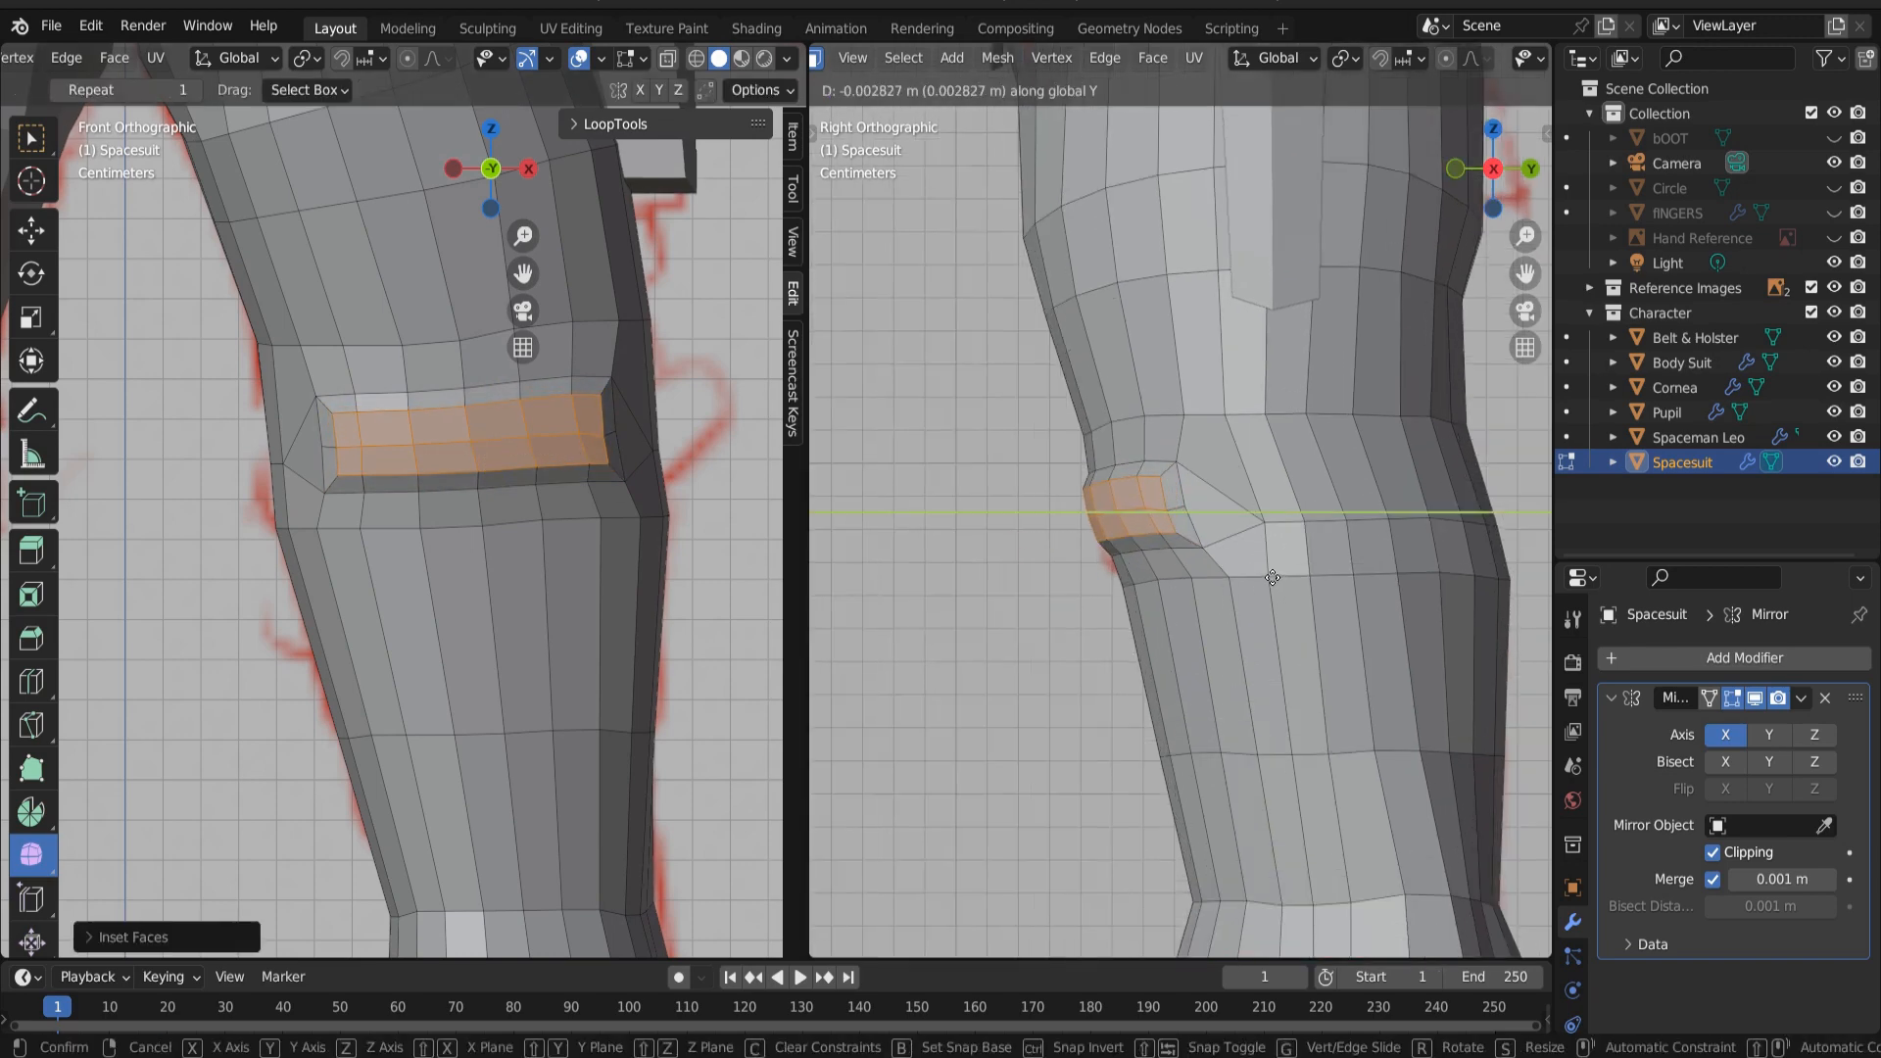
click(1094, 551)
key(s)
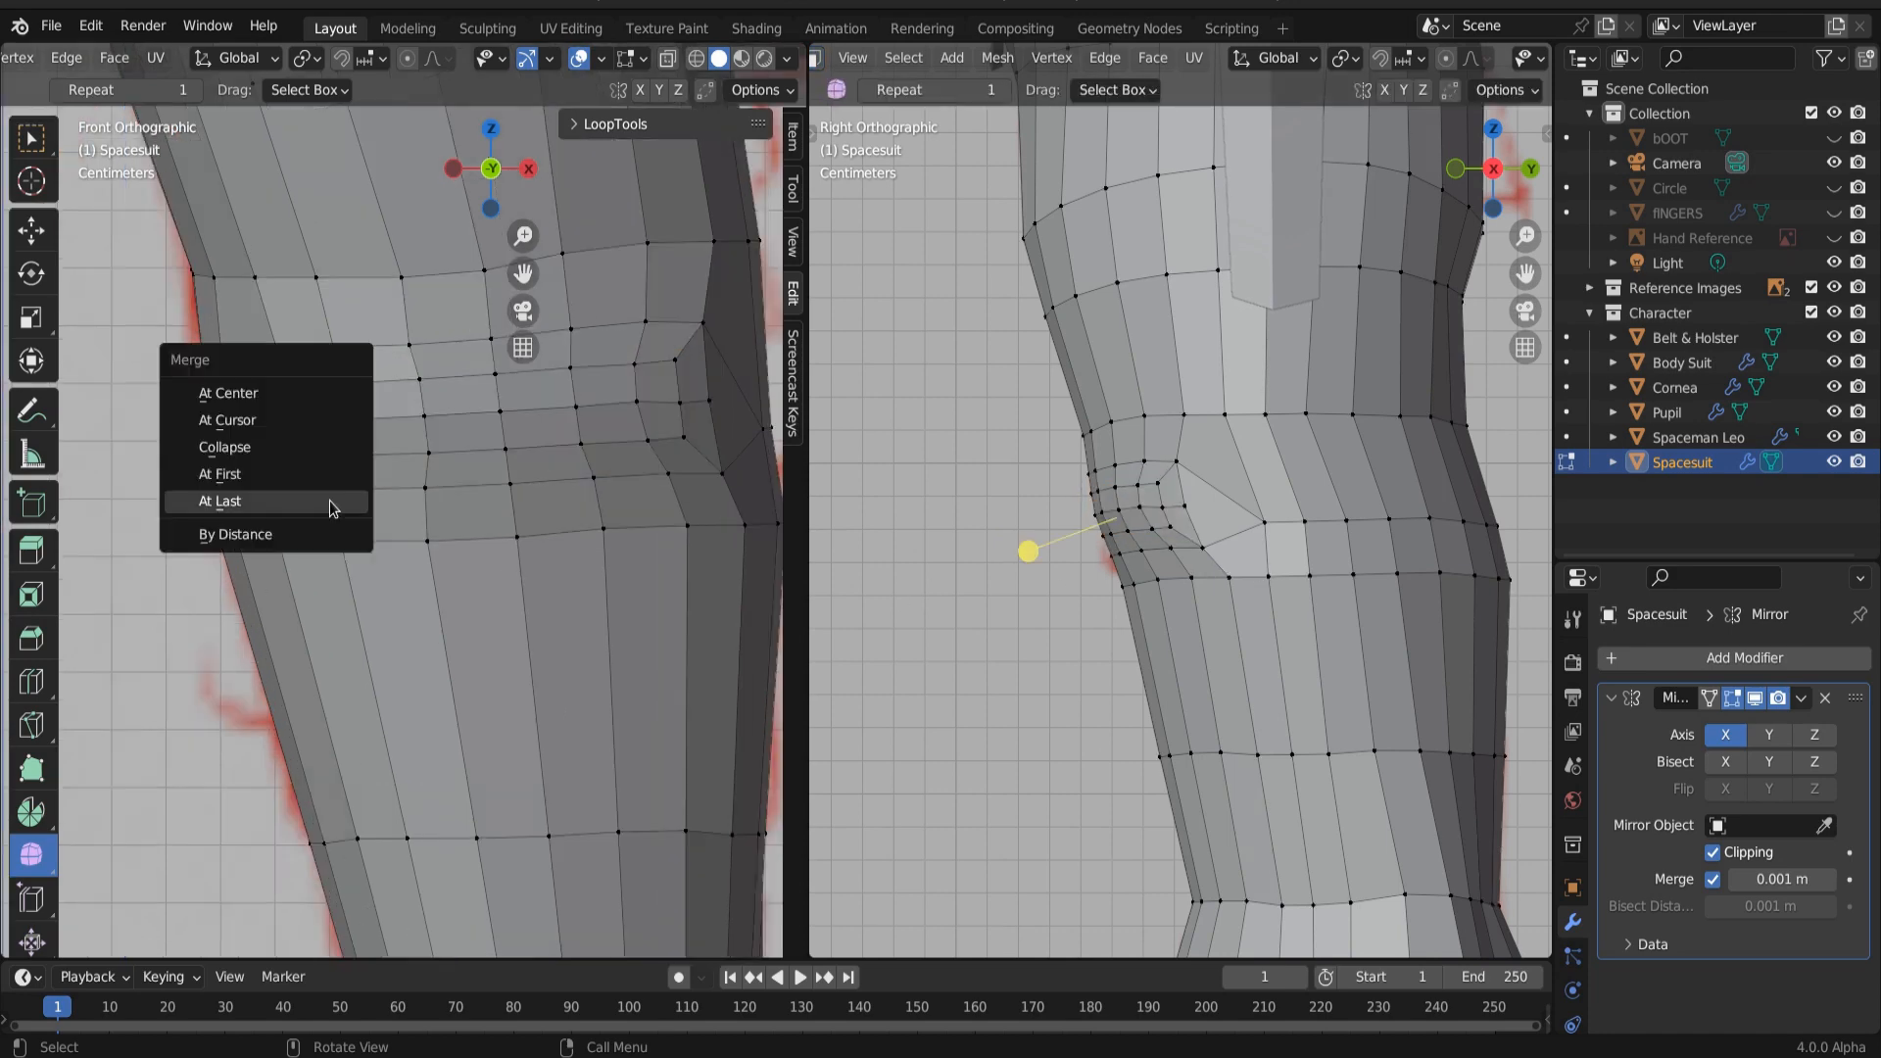
Step: Merge the three vertices at each end of the second knee inset into the neighbouring outer middle vertex, using At Last
click(330, 507)
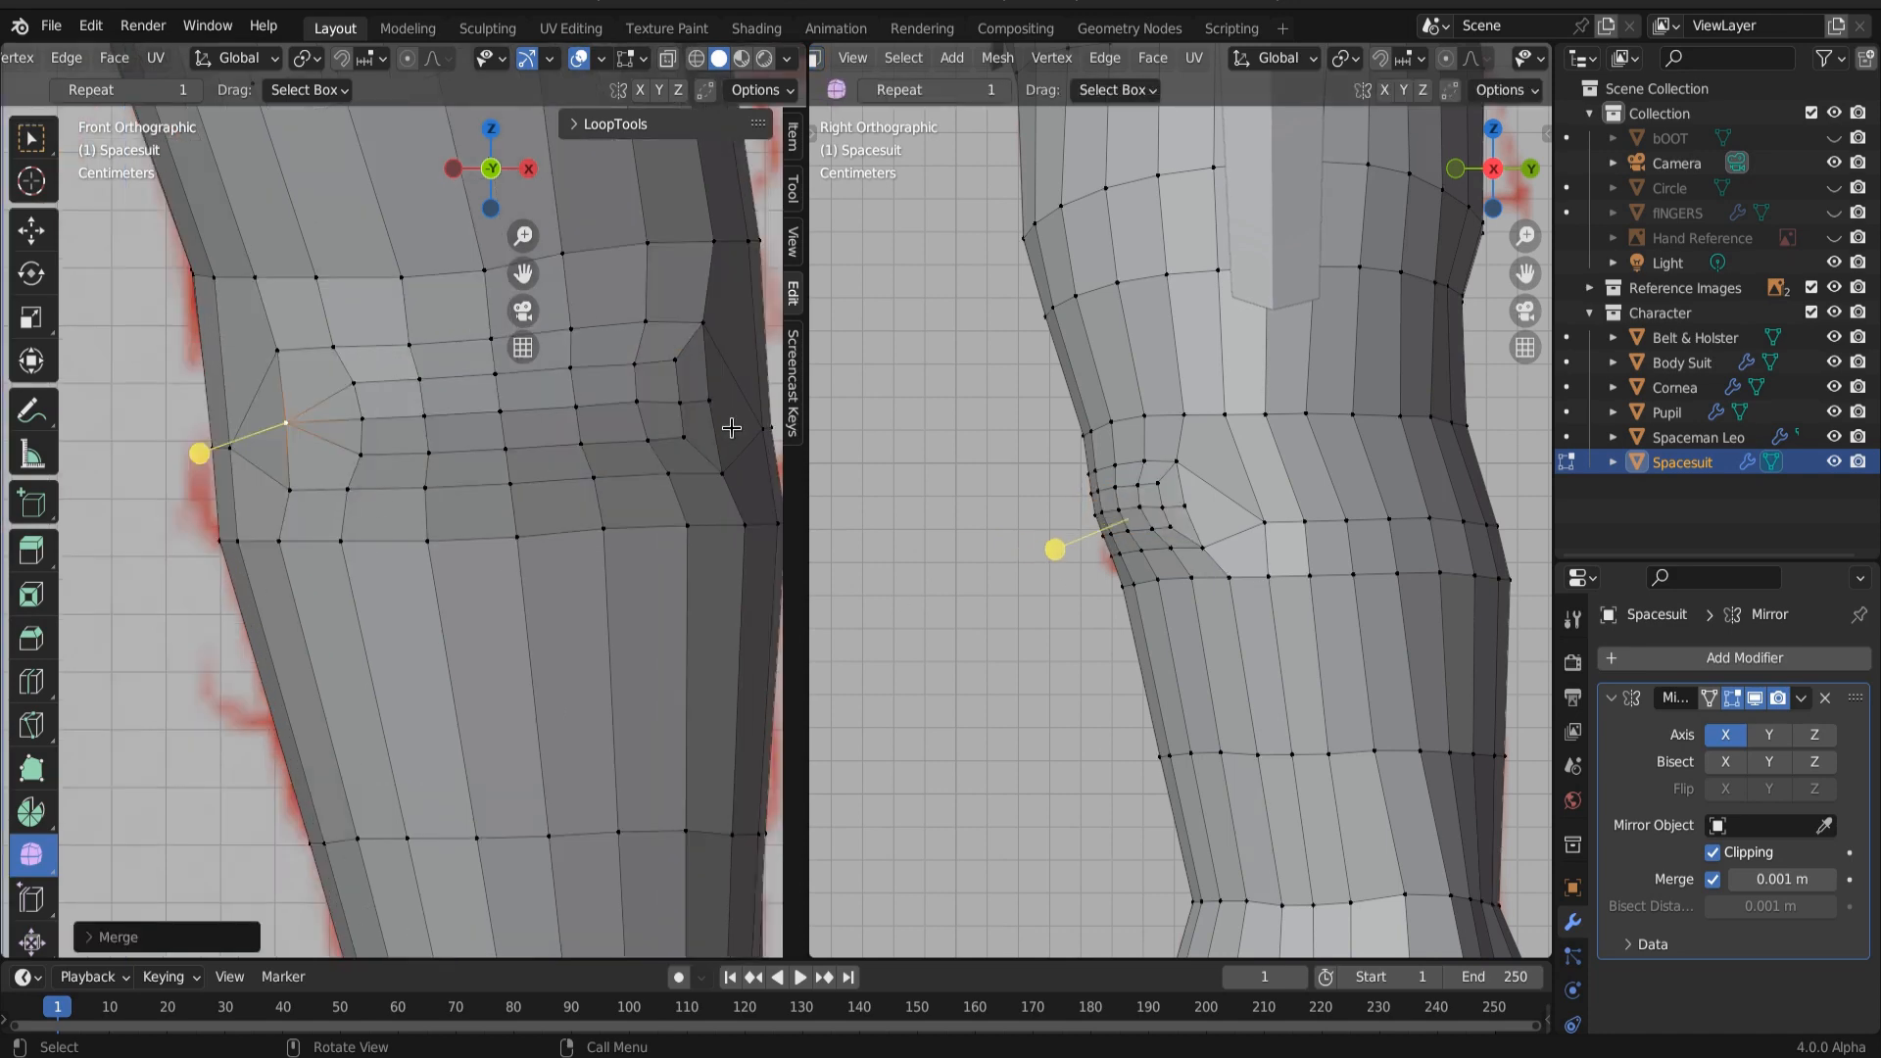
click(675, 361)
shift+click(680, 403)
shift+click(684, 437)
shift+click(708, 401)
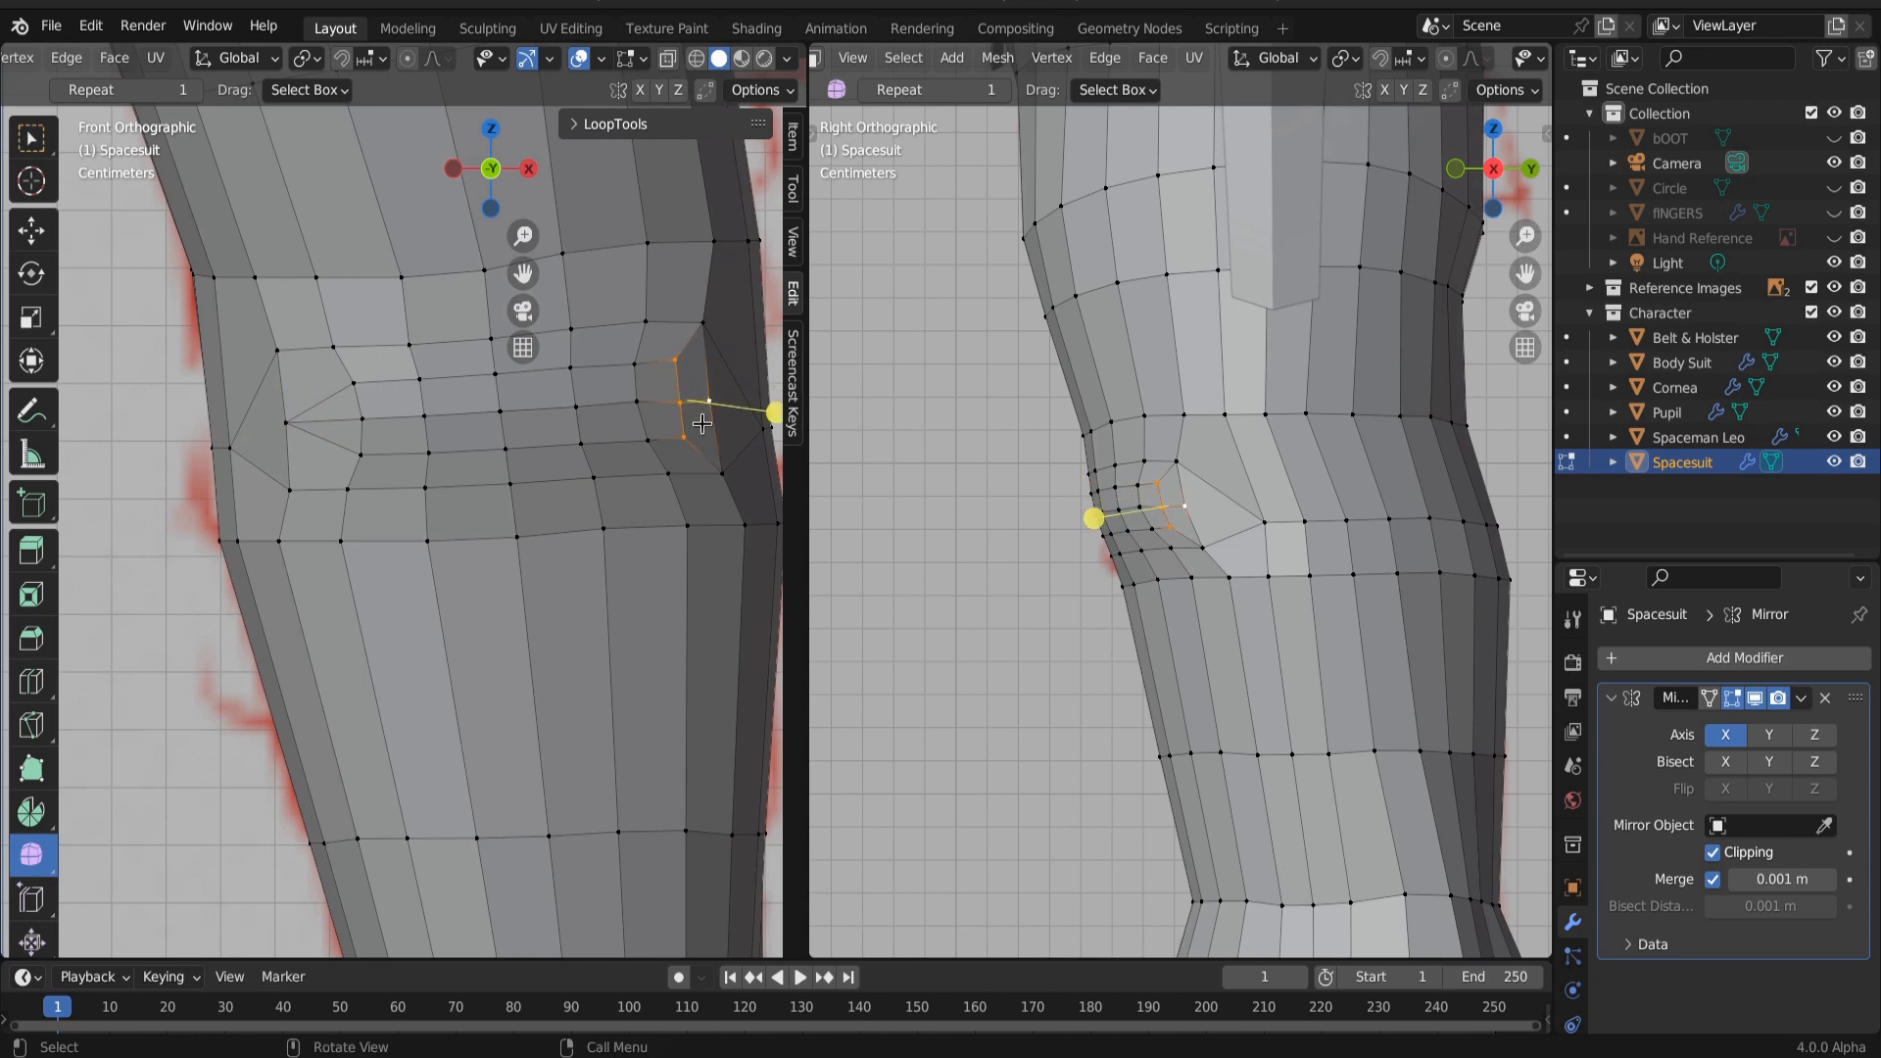
key(m)
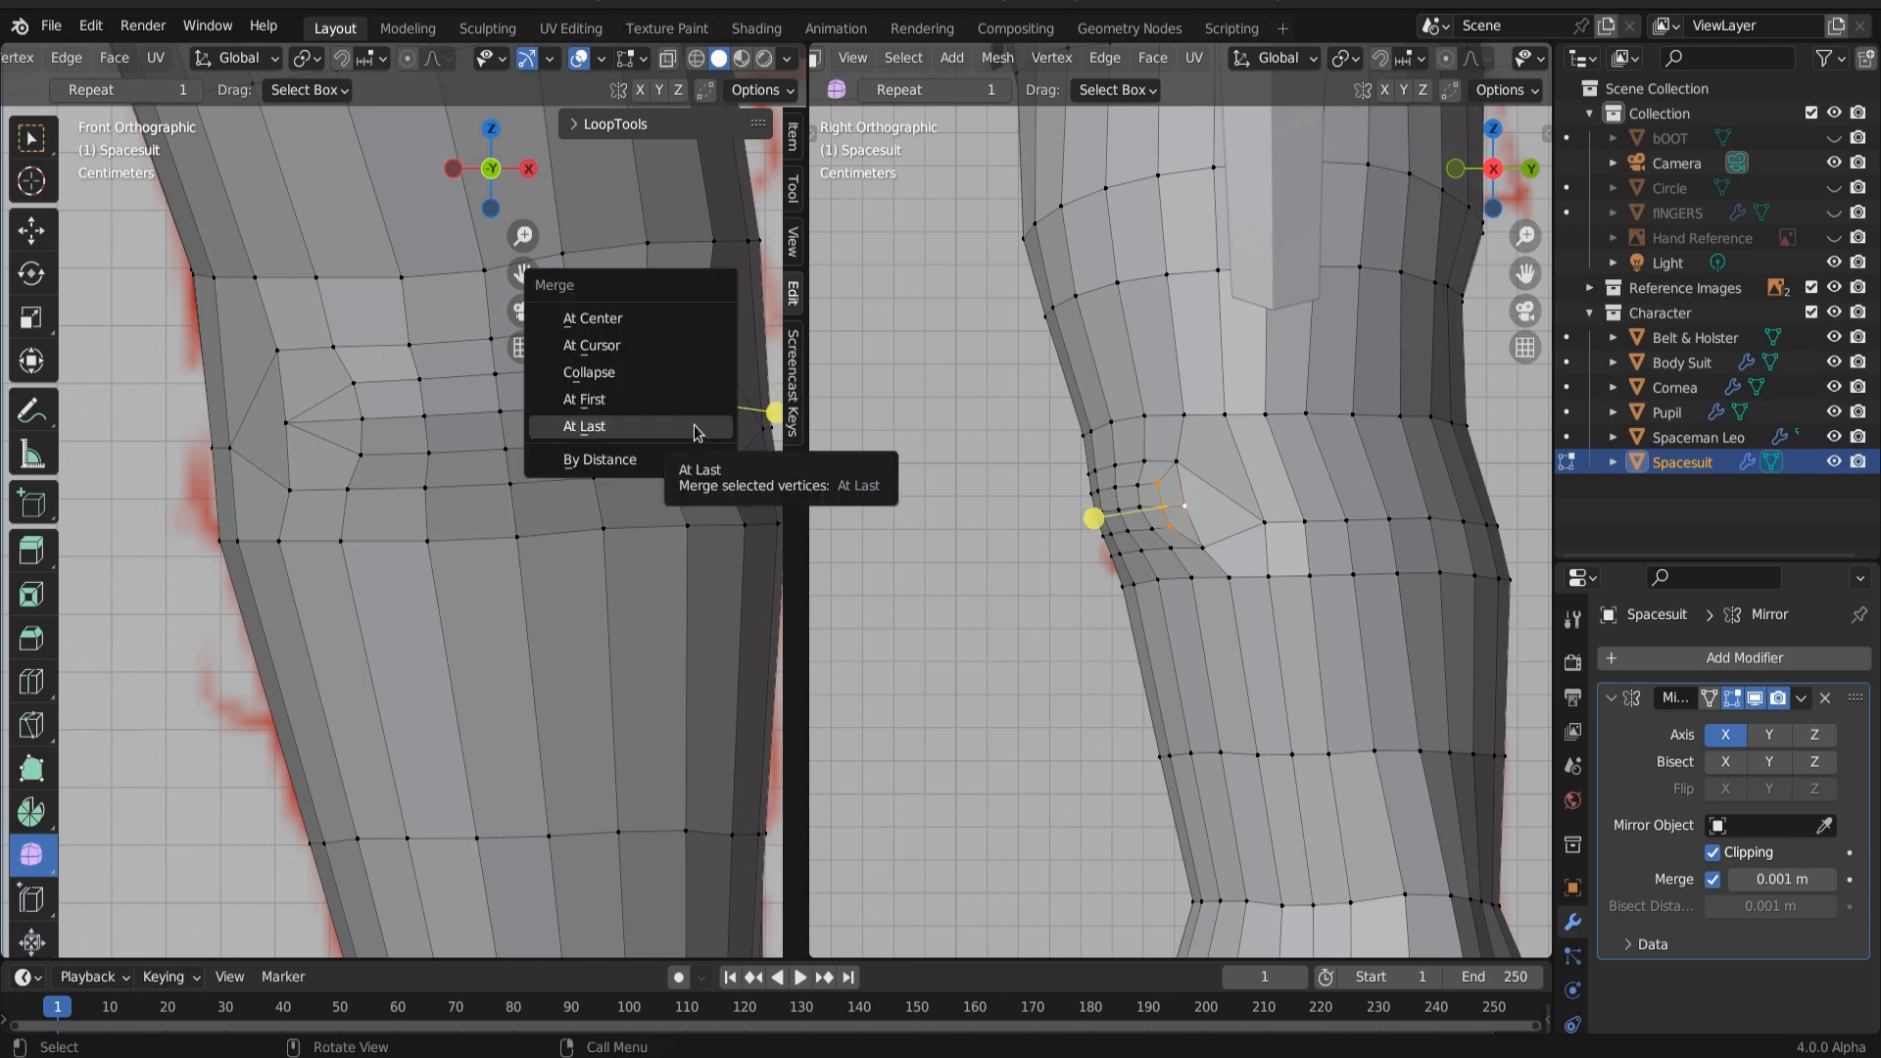
click(693, 425)
Step: Dissolve the short middle edges leading to the merged vertices at both ends of the second knee inset
key(2)
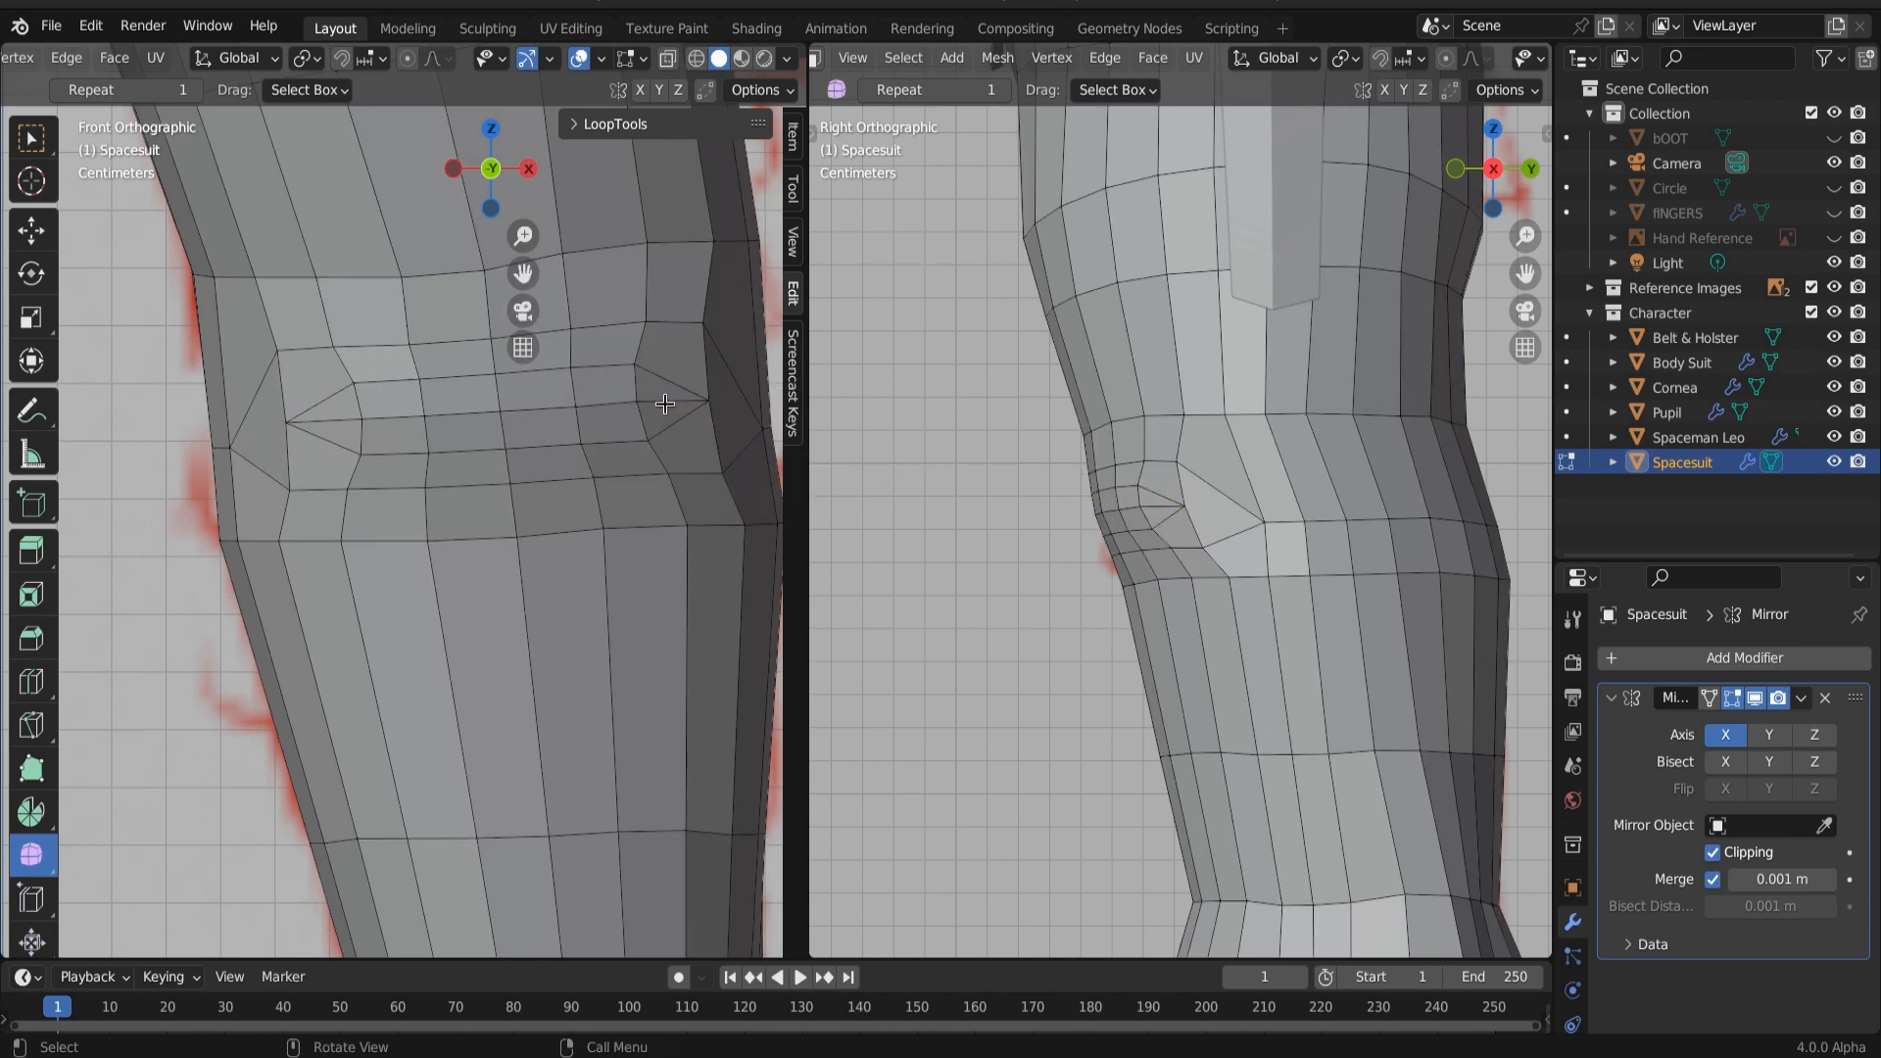
click(666, 404)
right_click(336, 425)
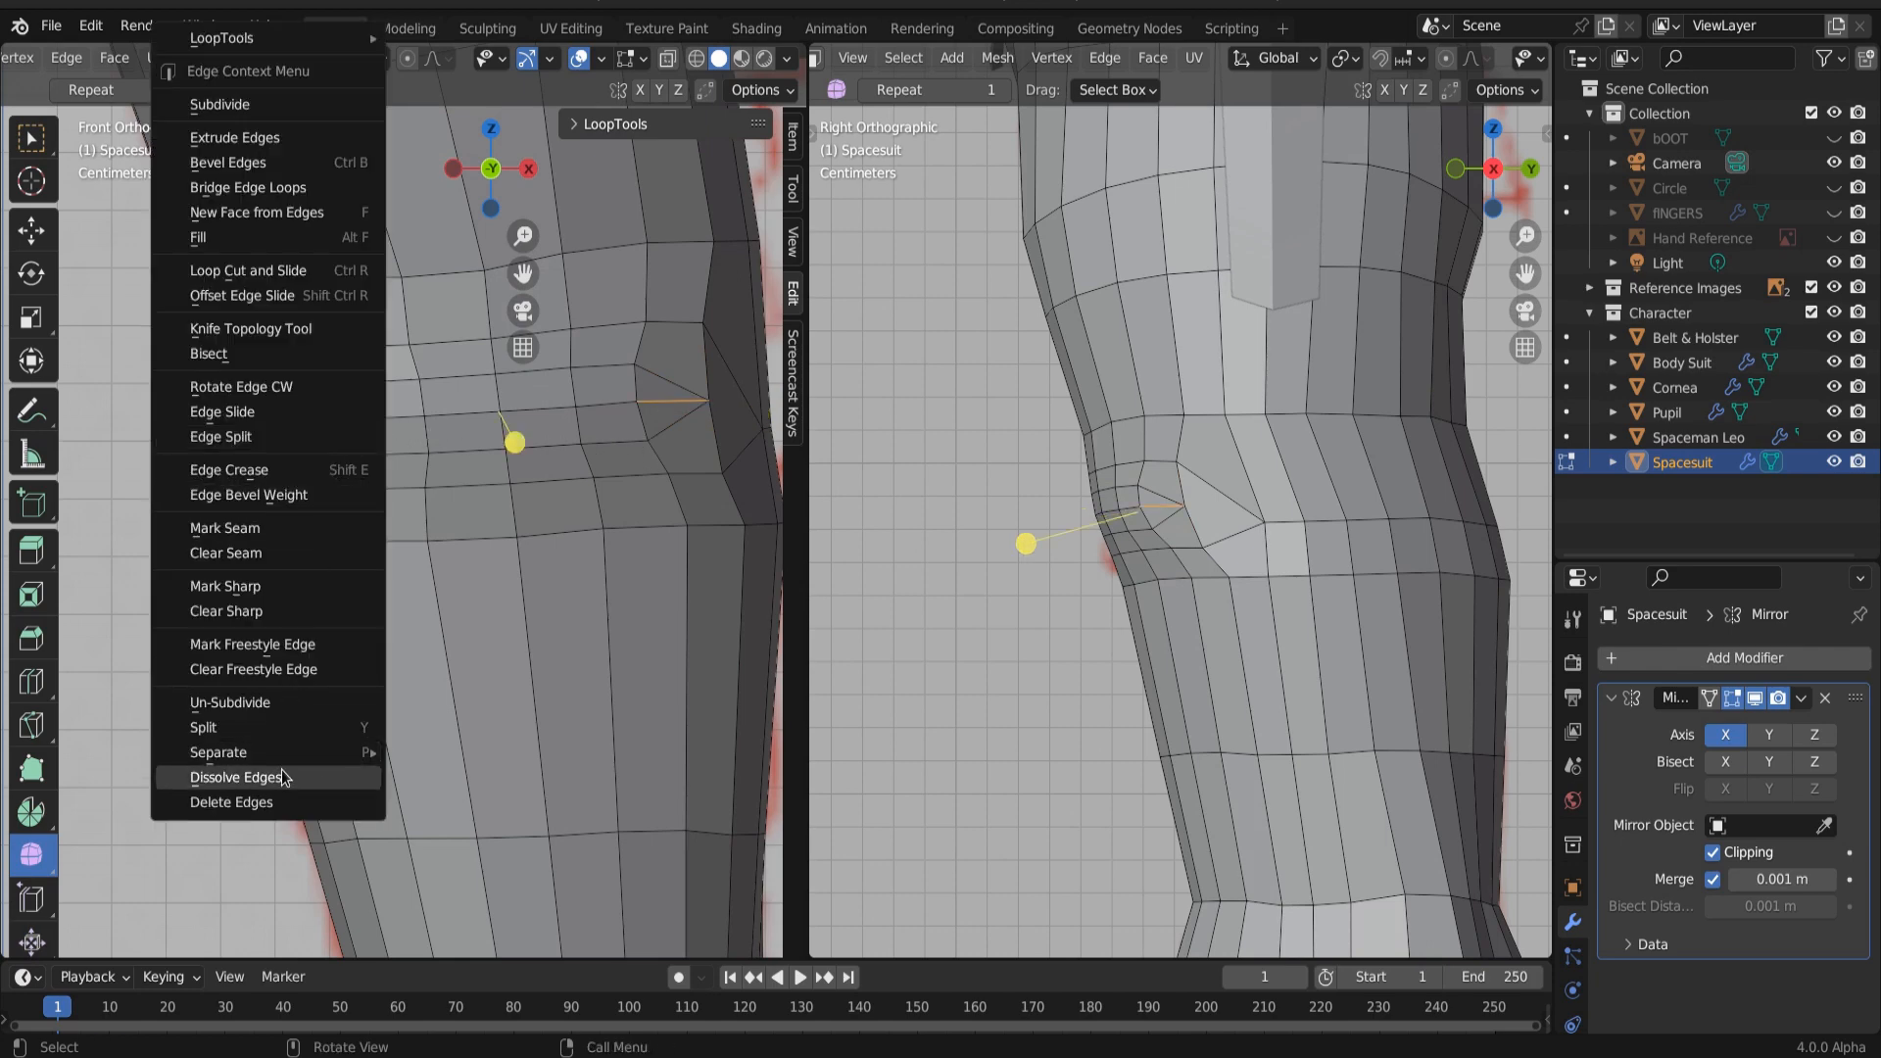
click(282, 776)
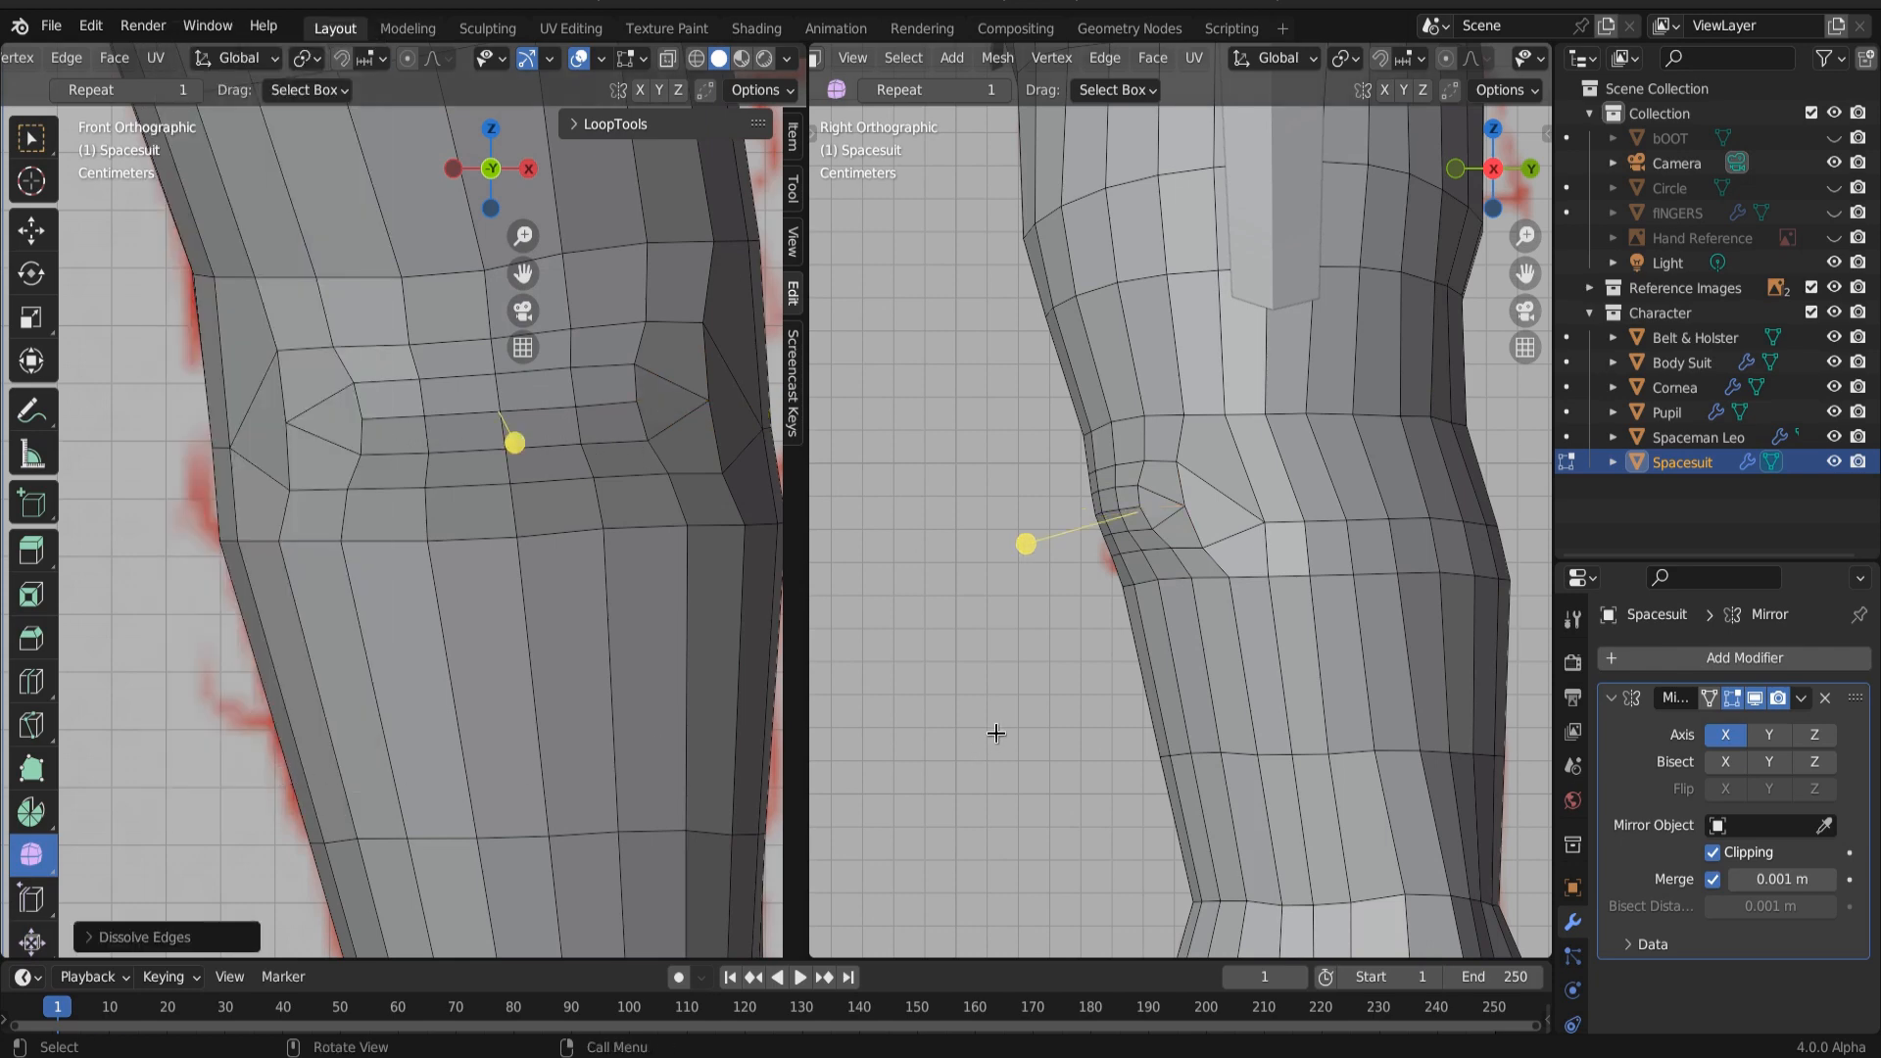
Step: Inset the two columns of faces around the back of the spacesuit's arm, beside the glove cuff, by about 0.076 m
scroll(1264, 661, down, 4)
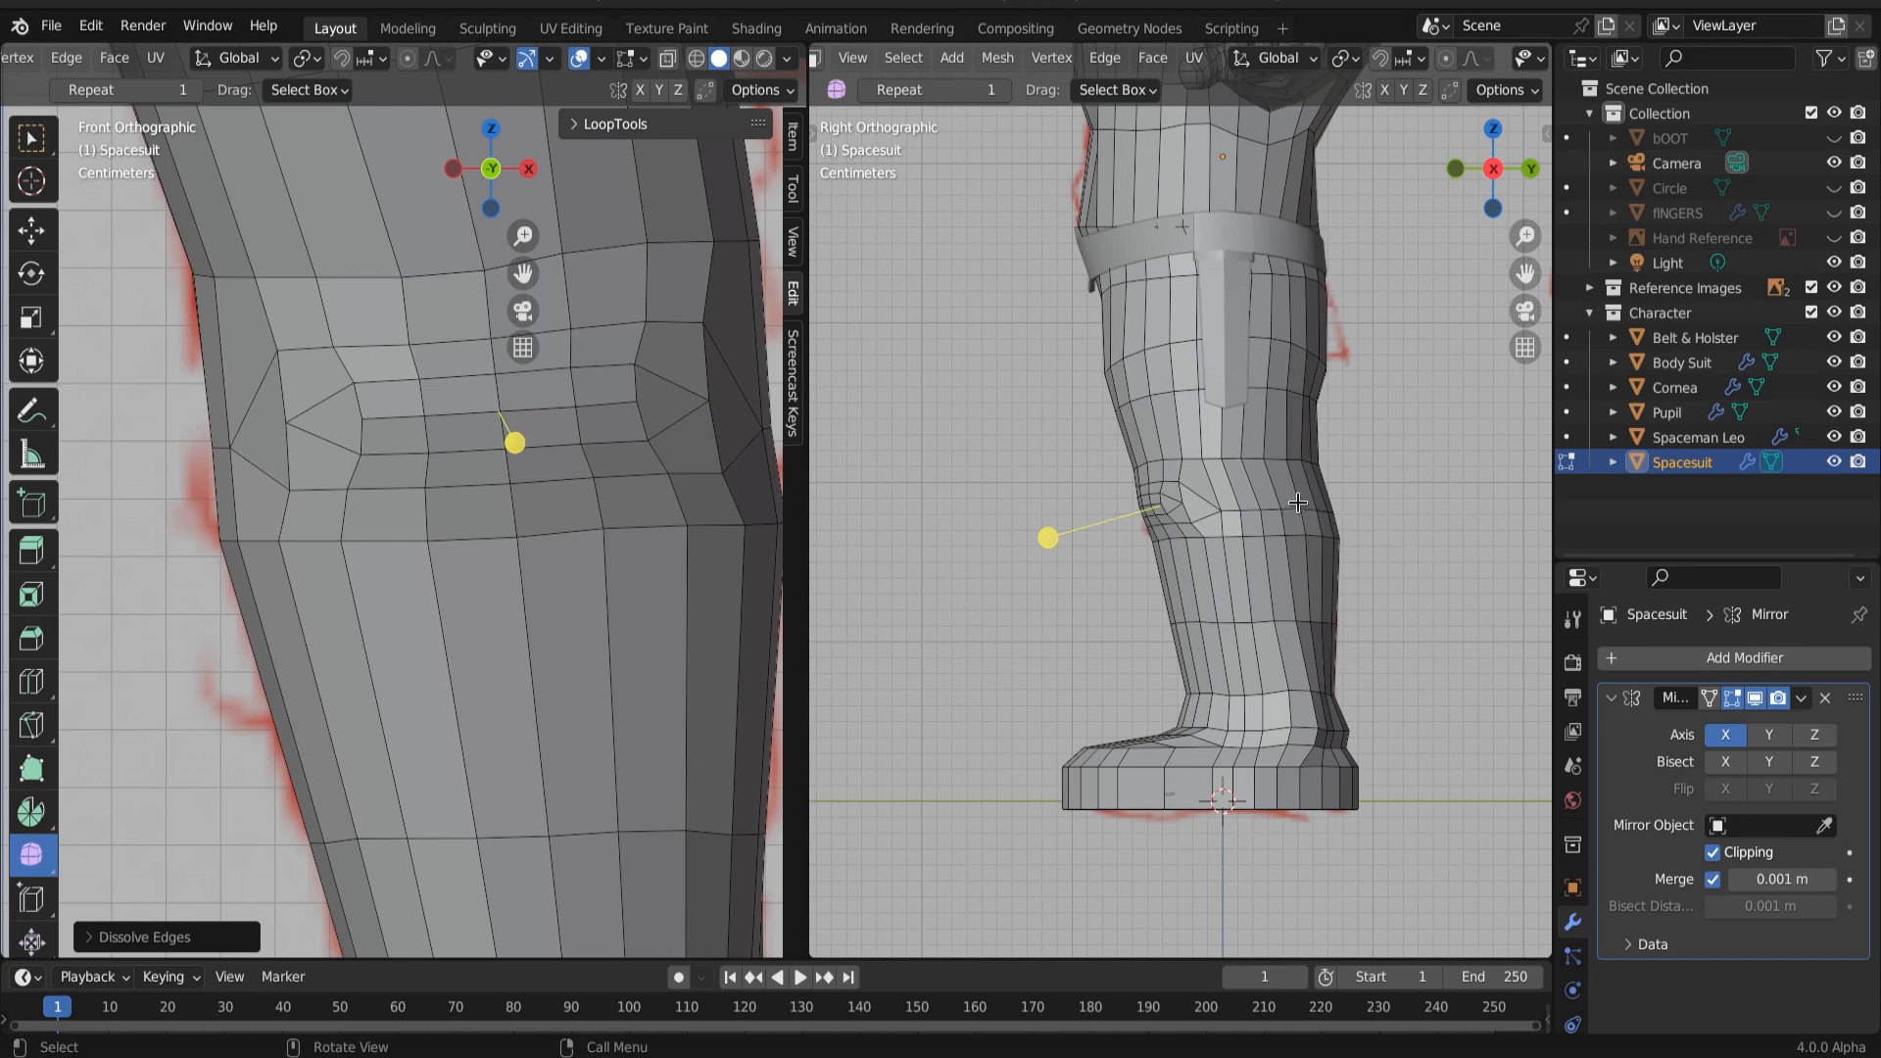
scroll(1299, 503, down, 3)
shift+middle_drag(1314, 443, 1268, 655)
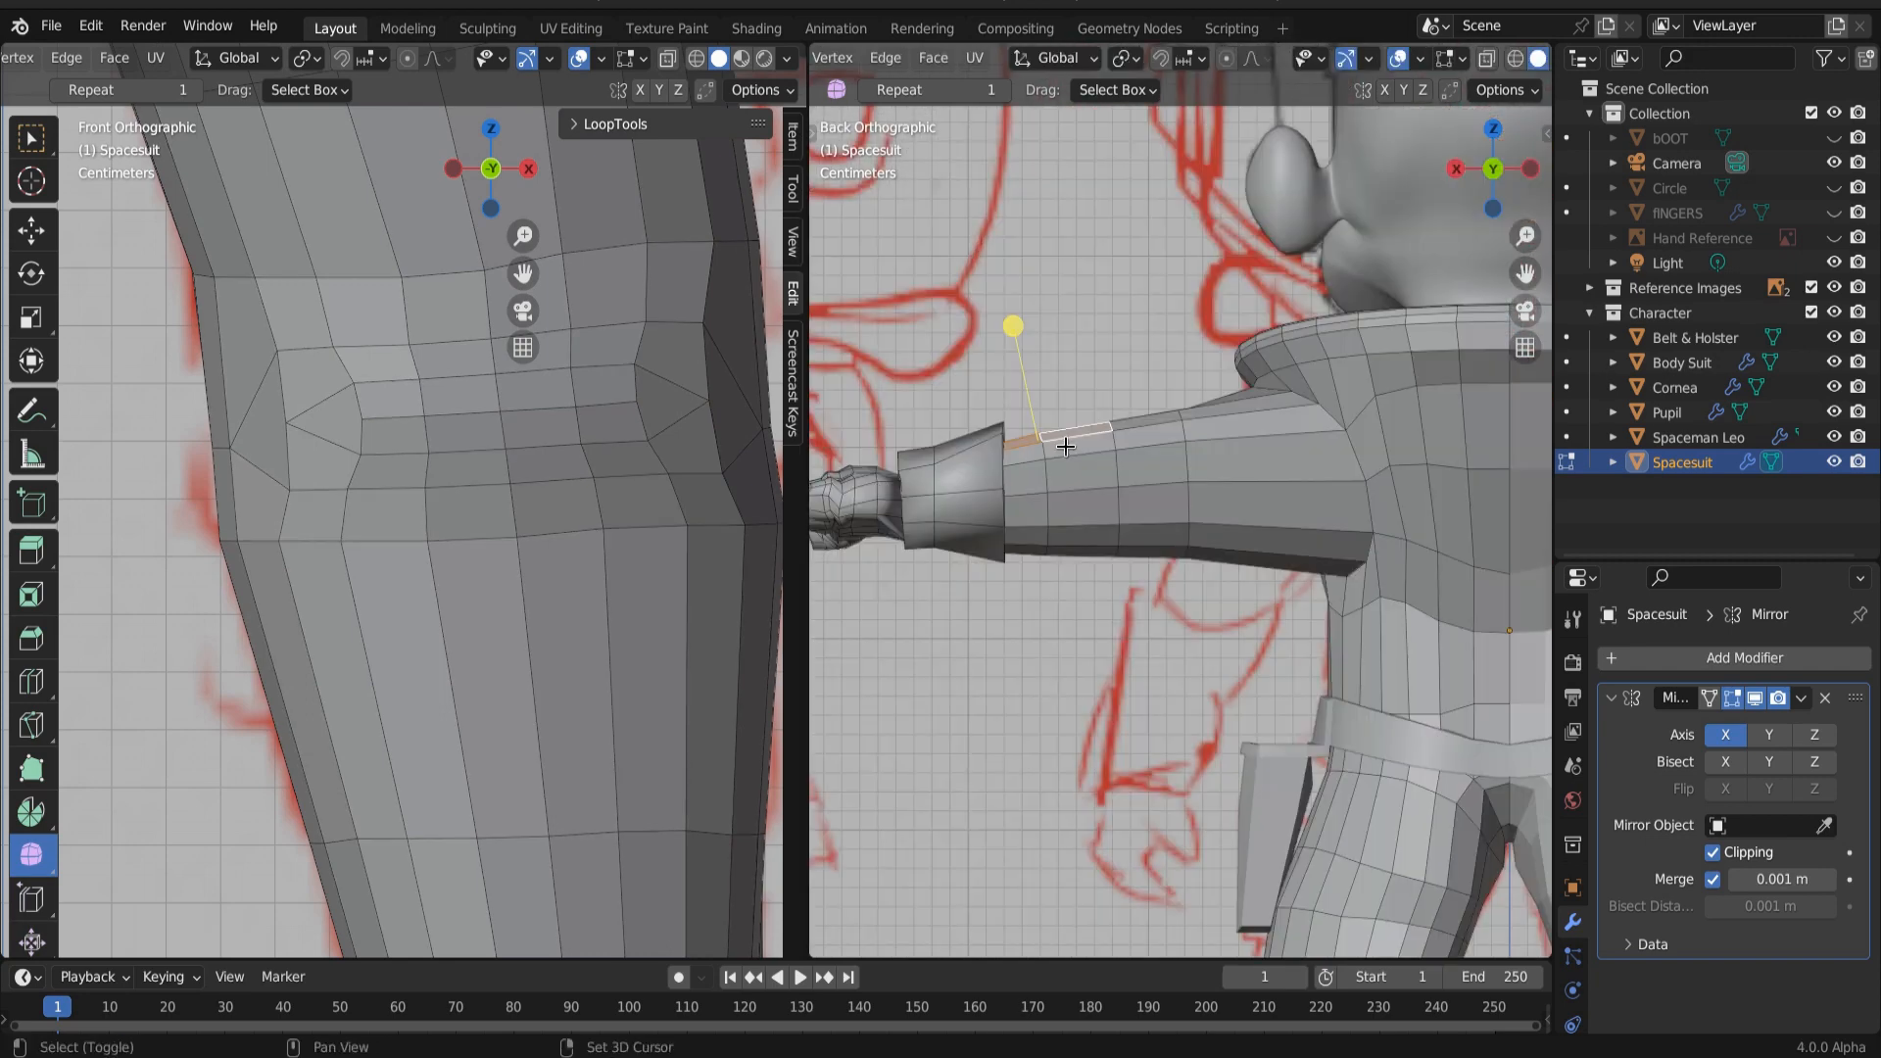
shift+click(1066, 446)
shift+click(1031, 455)
shift+click(1032, 474)
shift+click(1057, 483)
shift+click(1062, 502)
shift+click(1028, 510)
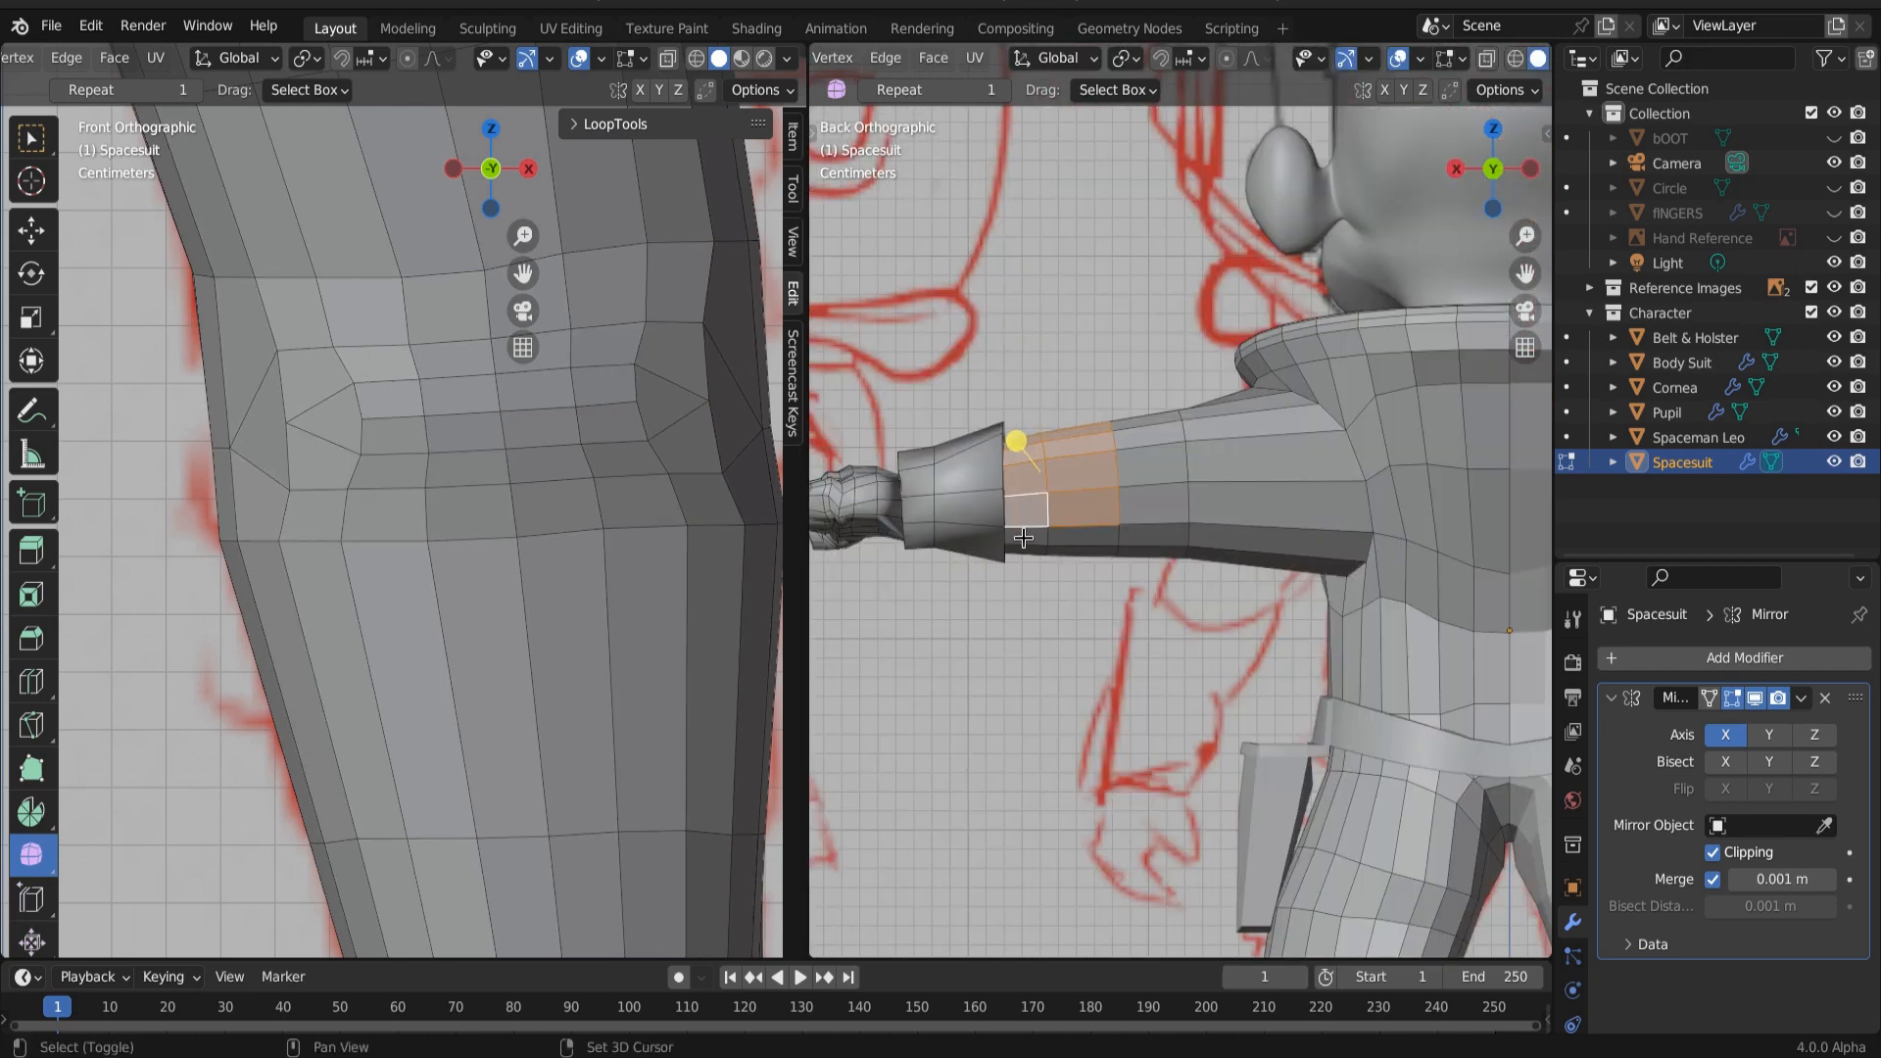
shift+click(1072, 536)
shift+click(1038, 541)
shift+click(1035, 552)
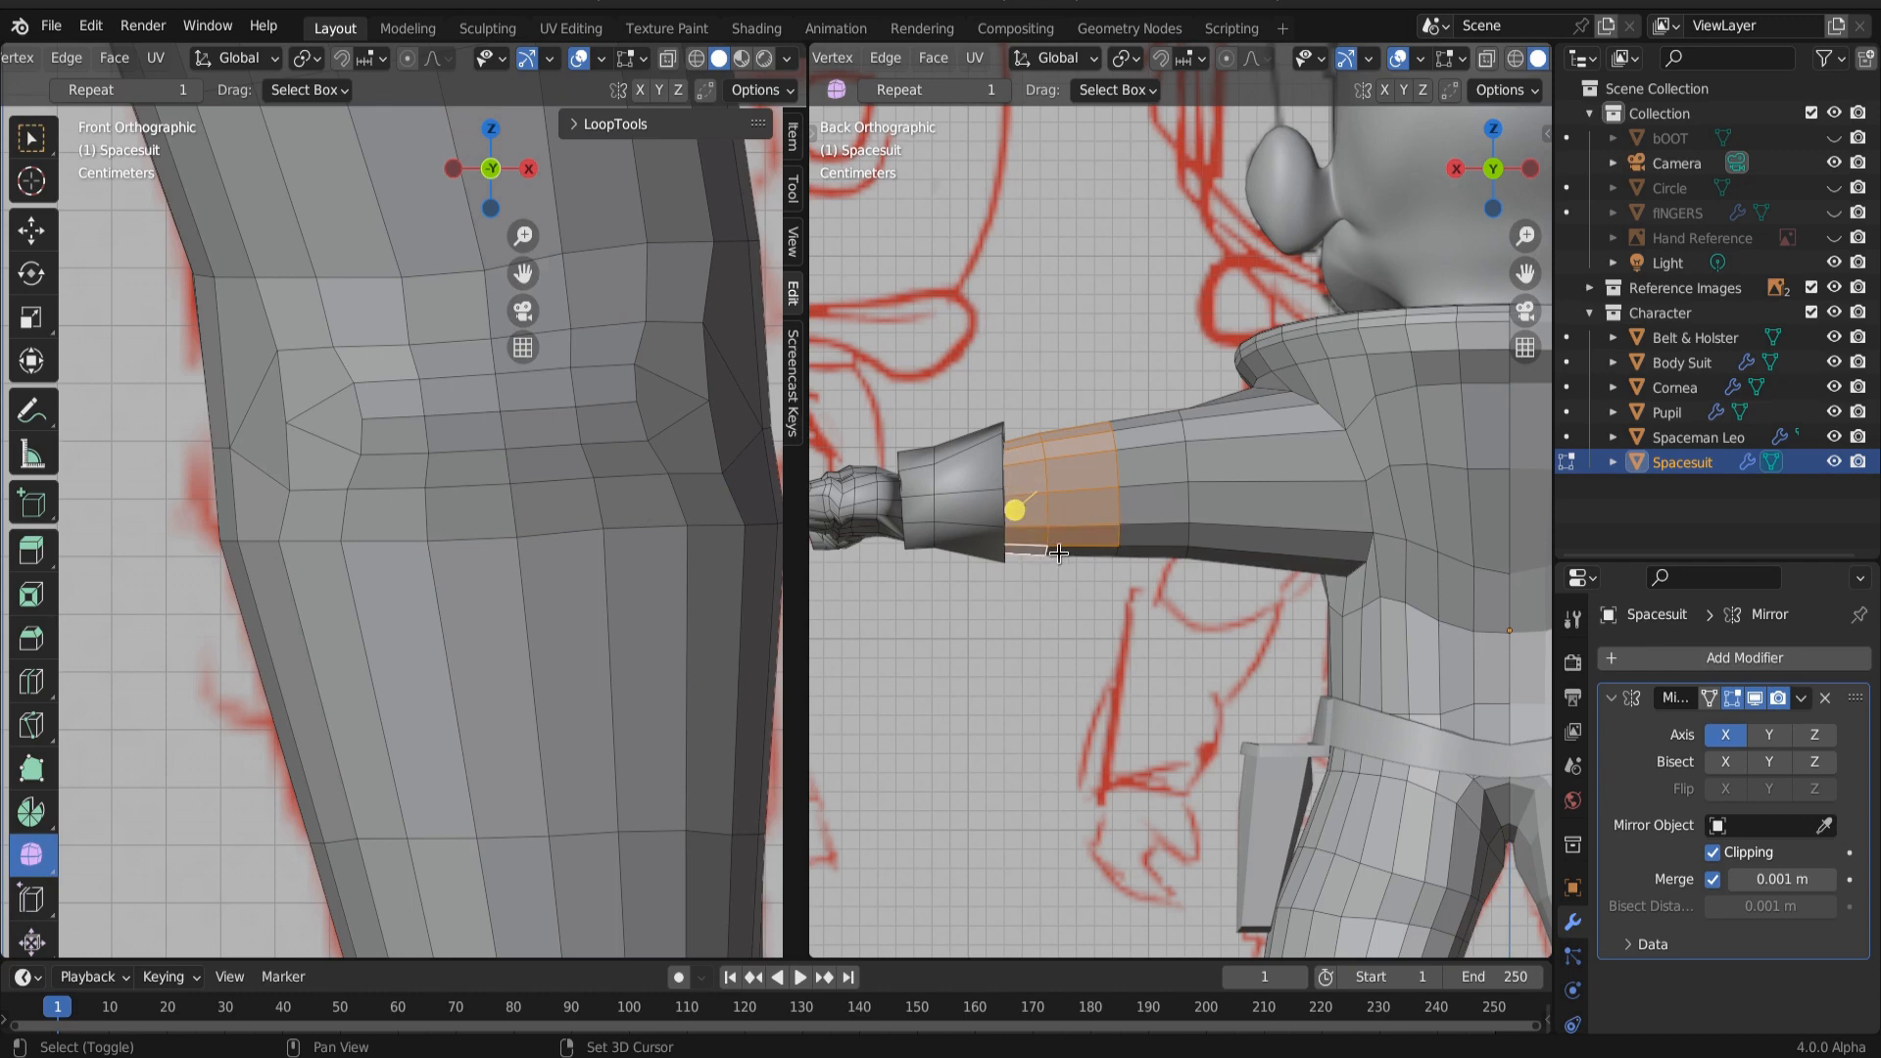
shift+click(1061, 553)
middle_drag(1089, 587, 1116, 752)
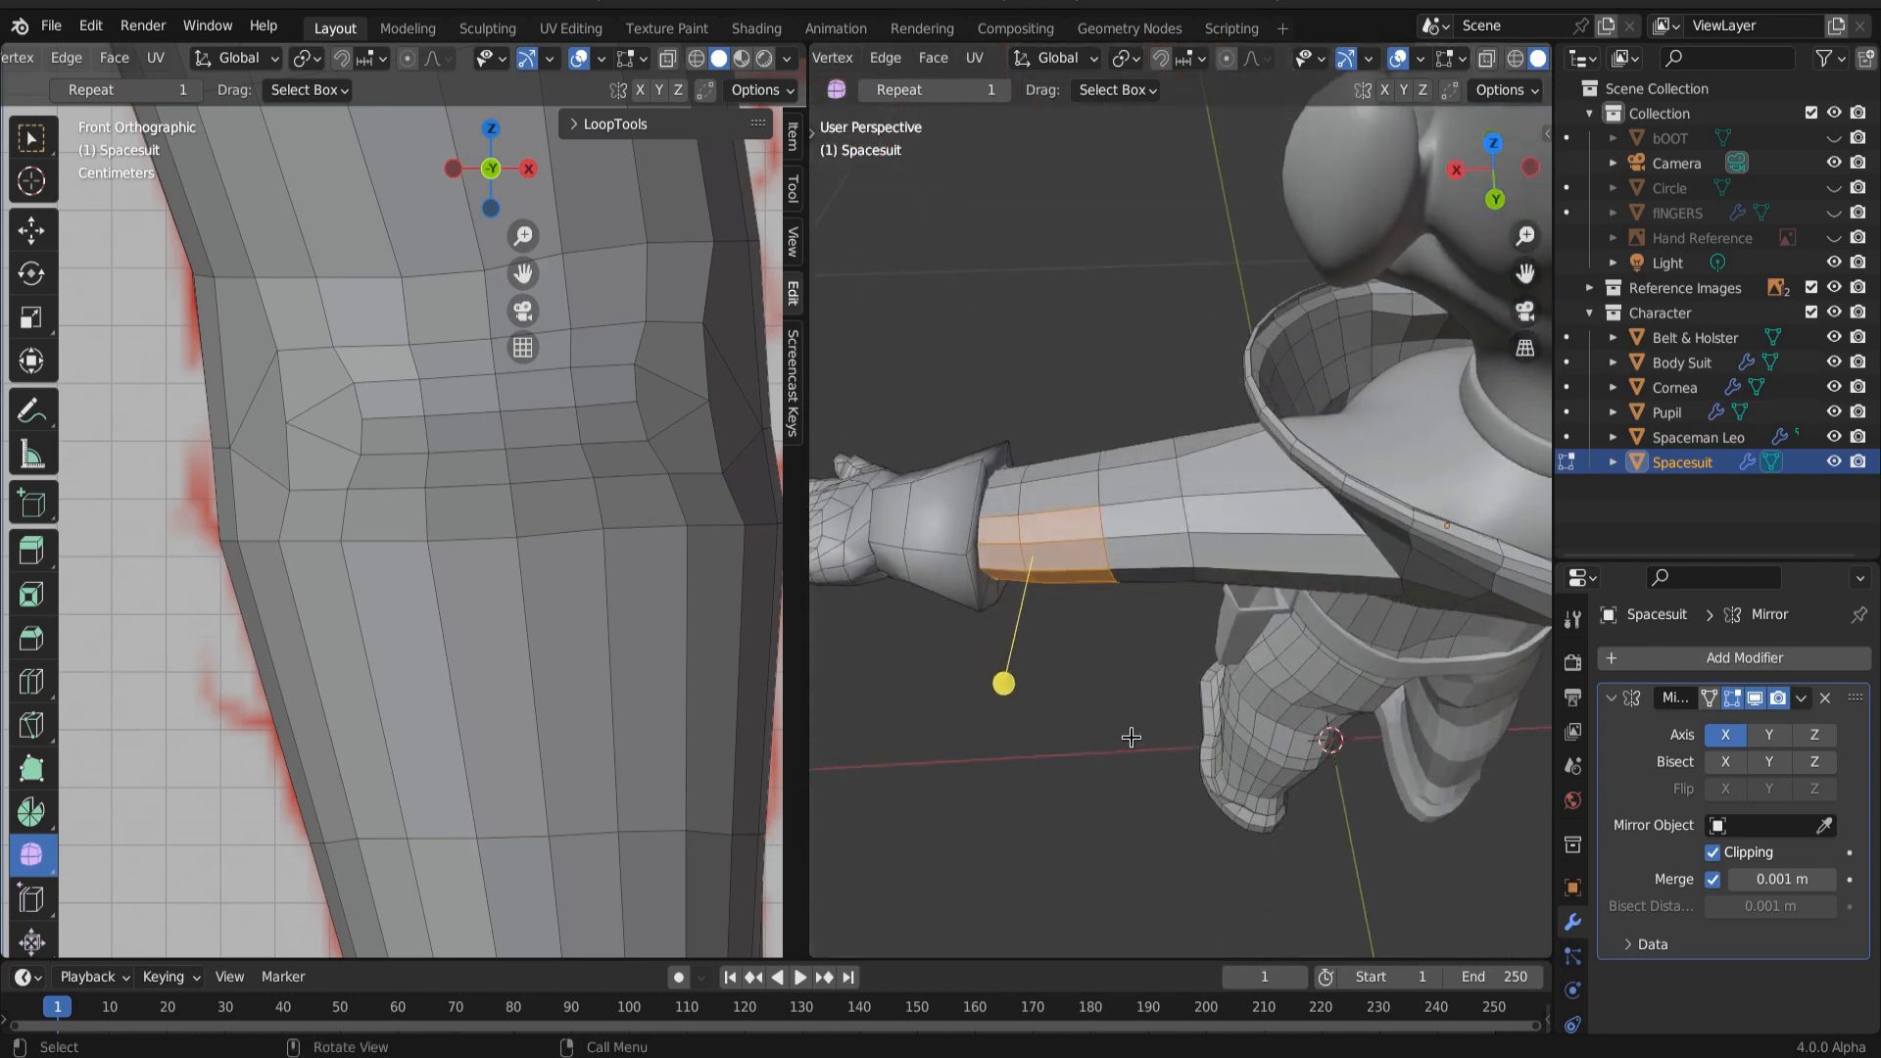
key(ctrl+KP_1)
key(i)
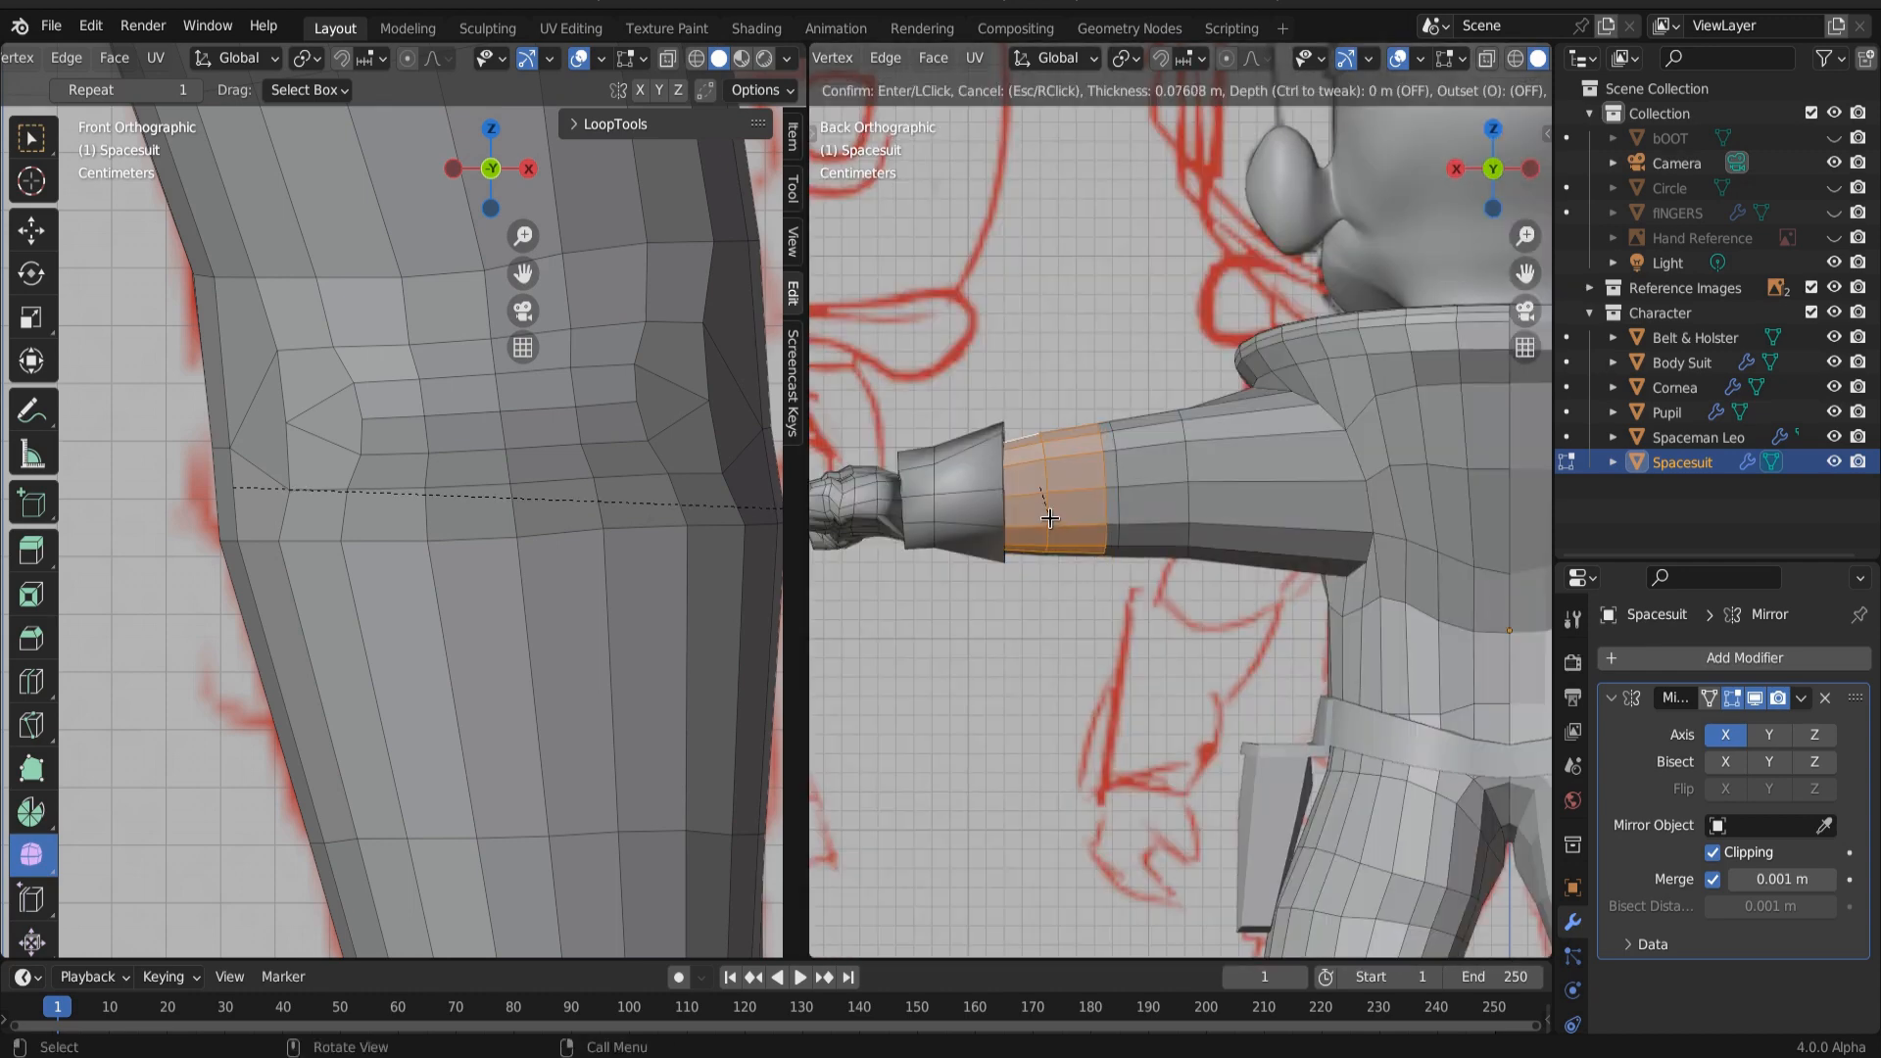
click(1051, 518)
Step: Merge the three lower vertices of the arm inset into the middle vertex below them, using At Last
middle_drag(1050, 517, 1218, 720)
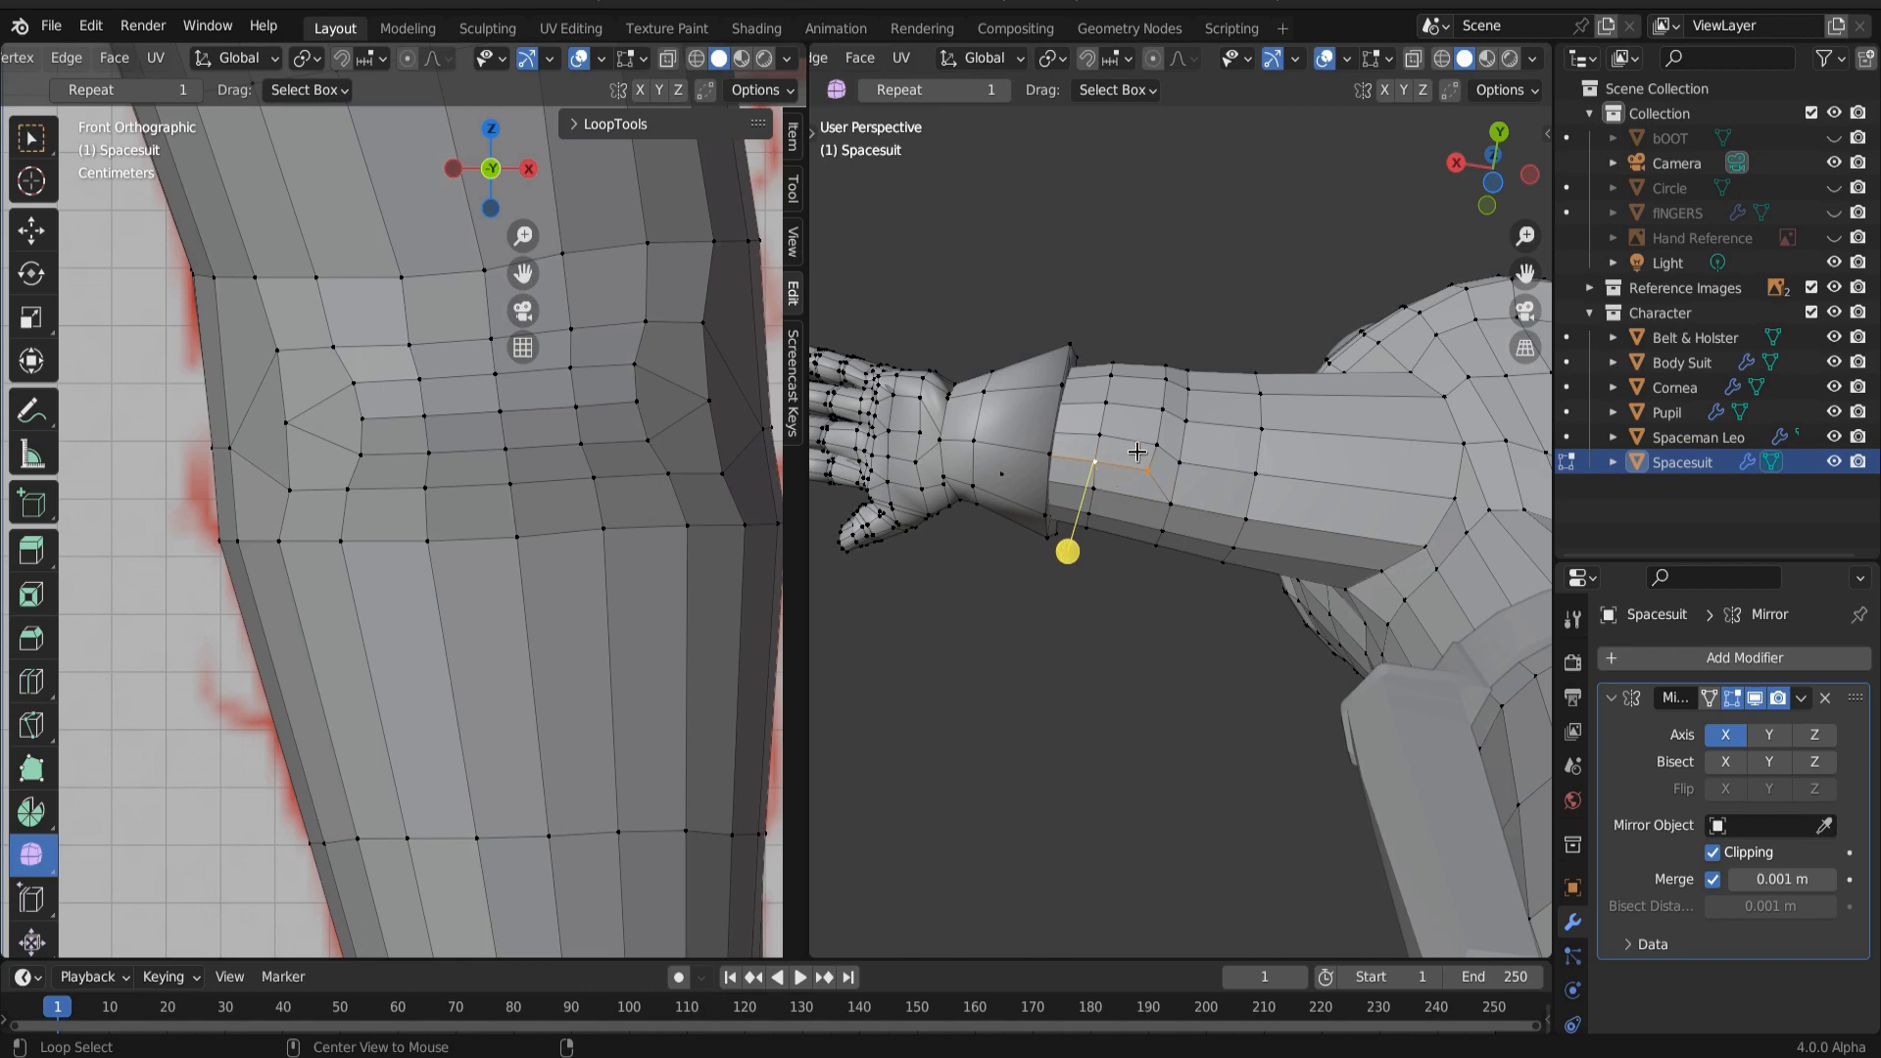
click(1441, 58)
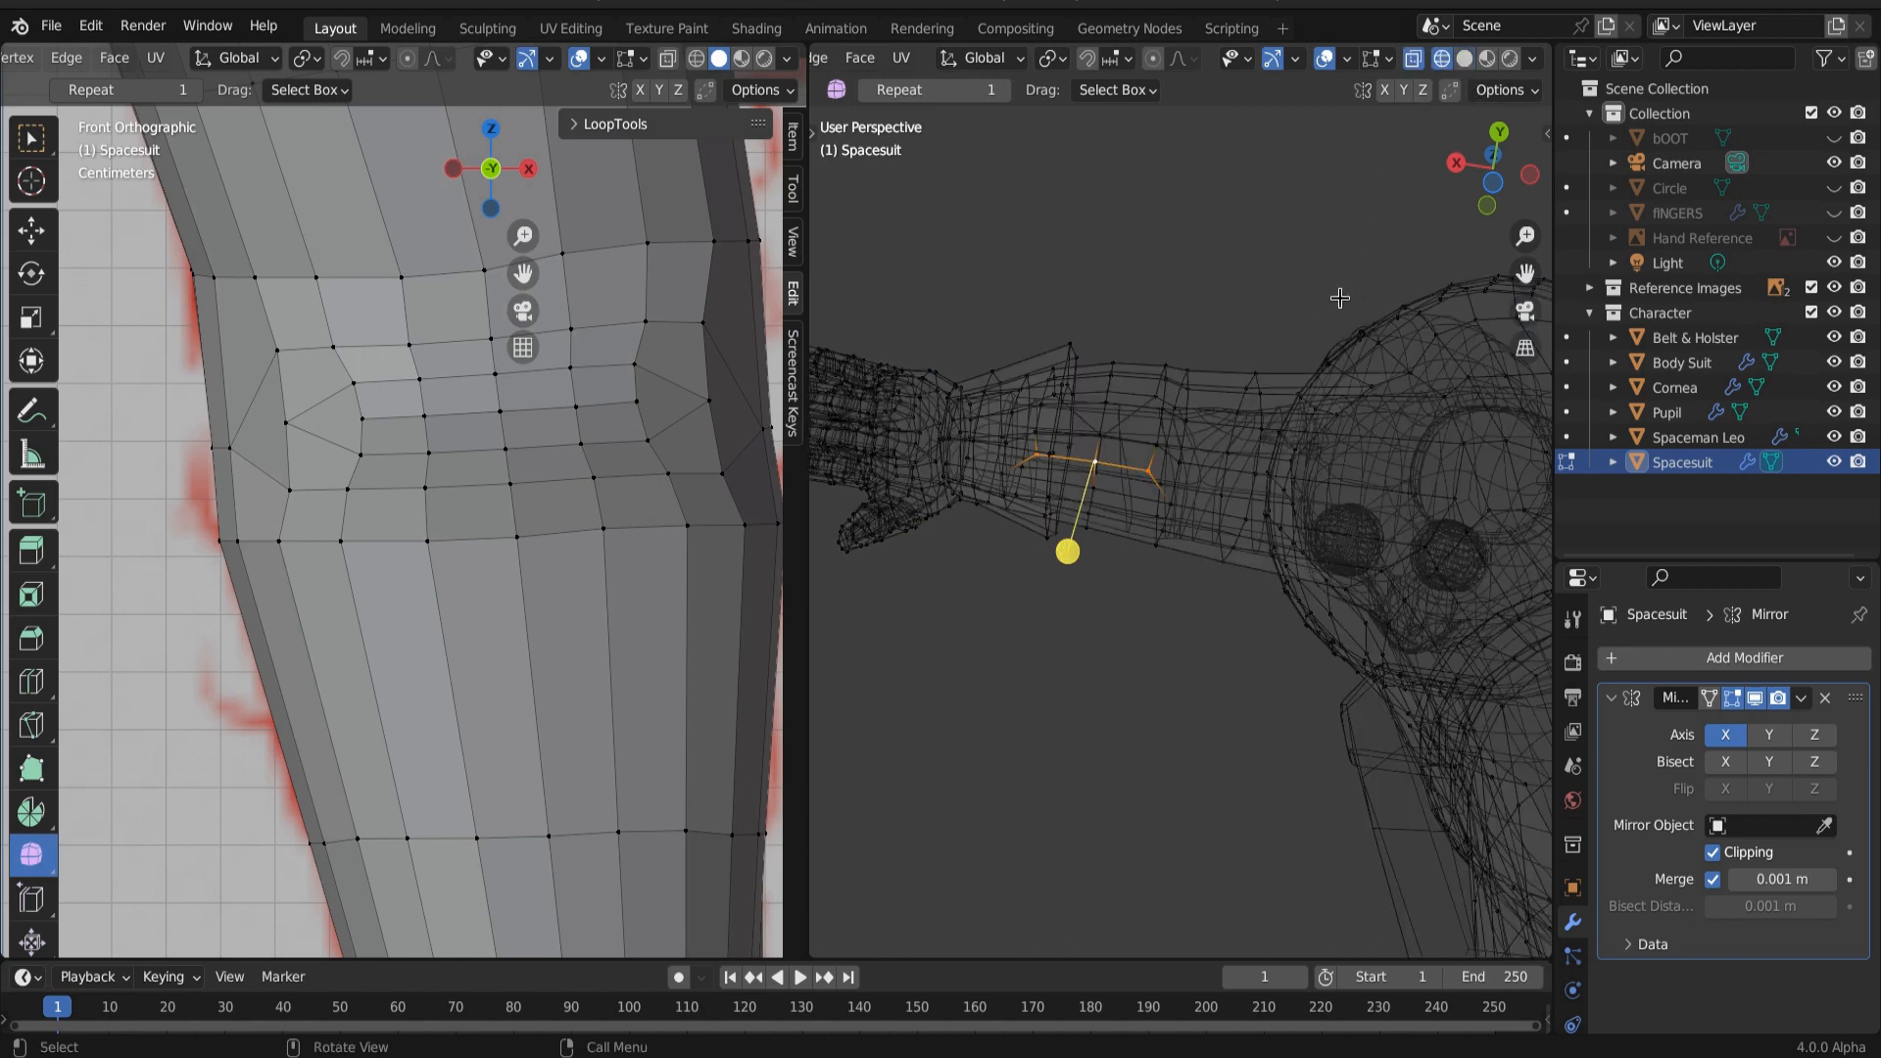
click(1464, 59)
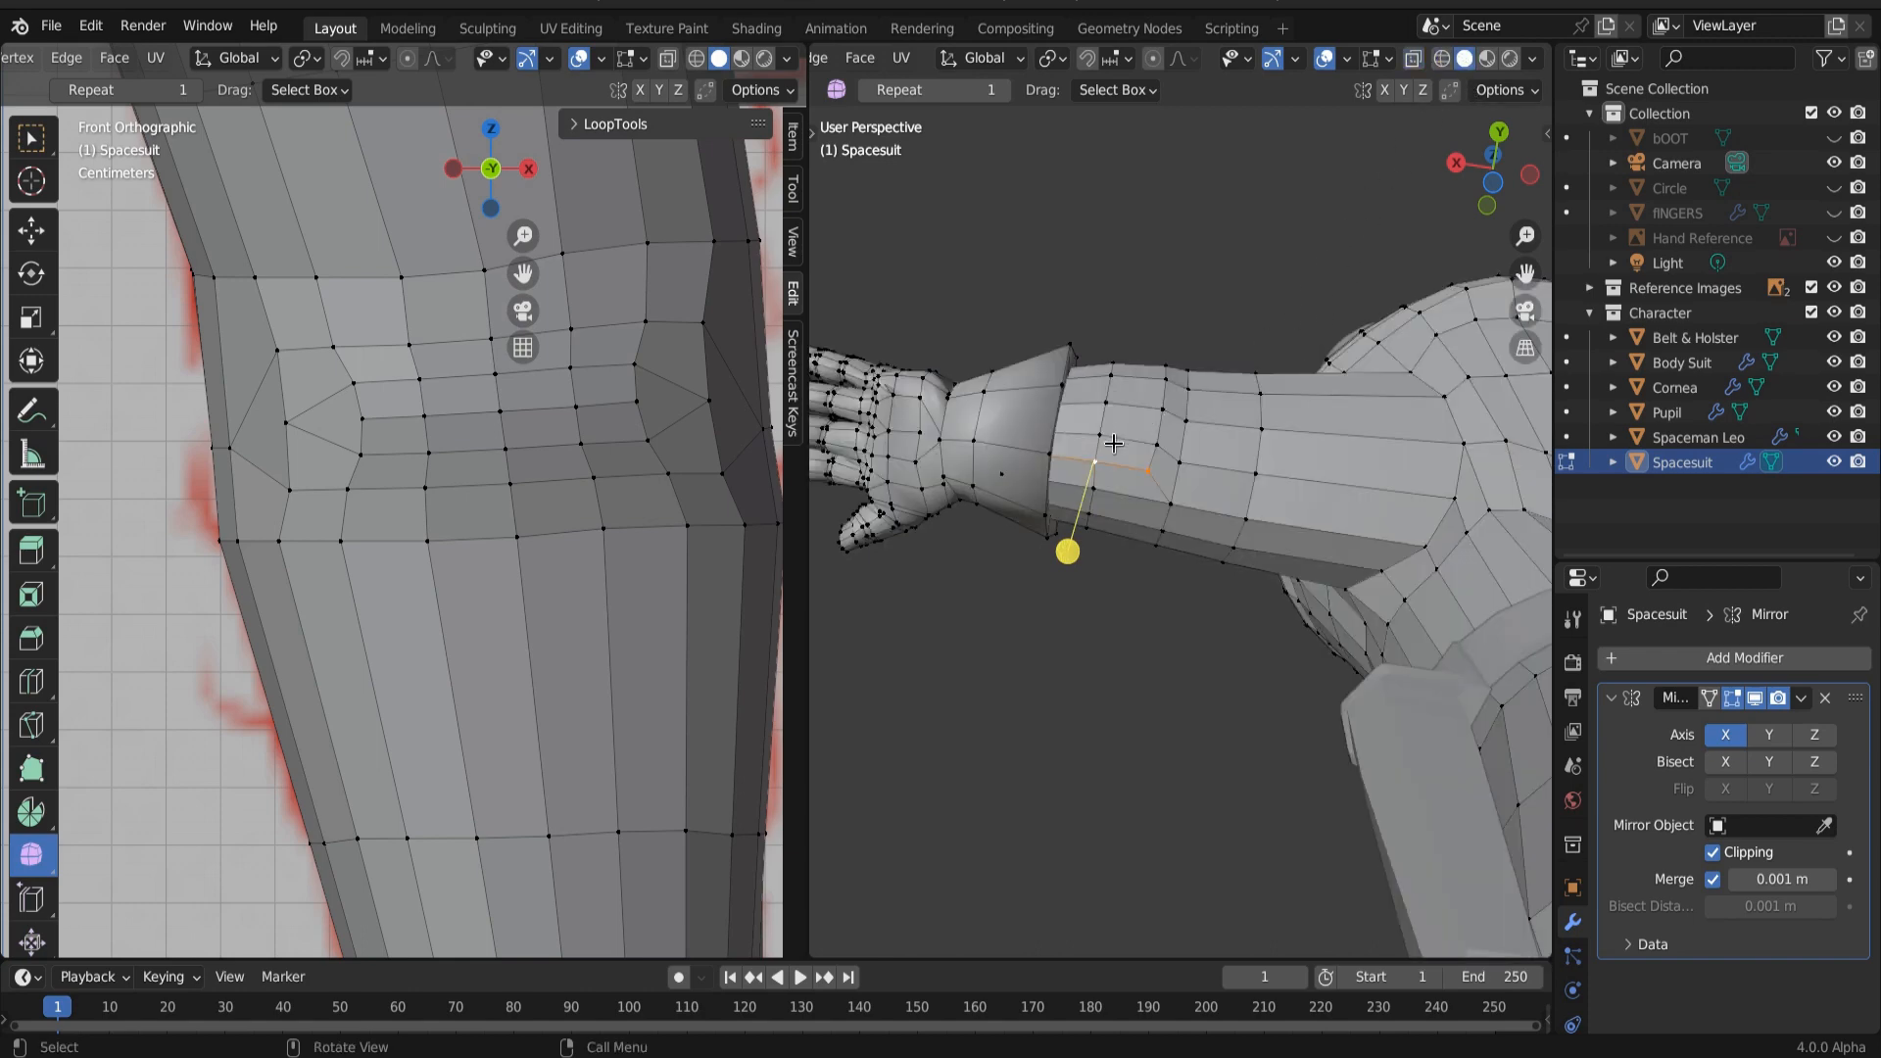
shift+click(1097, 485)
key(m)
click(1149, 492)
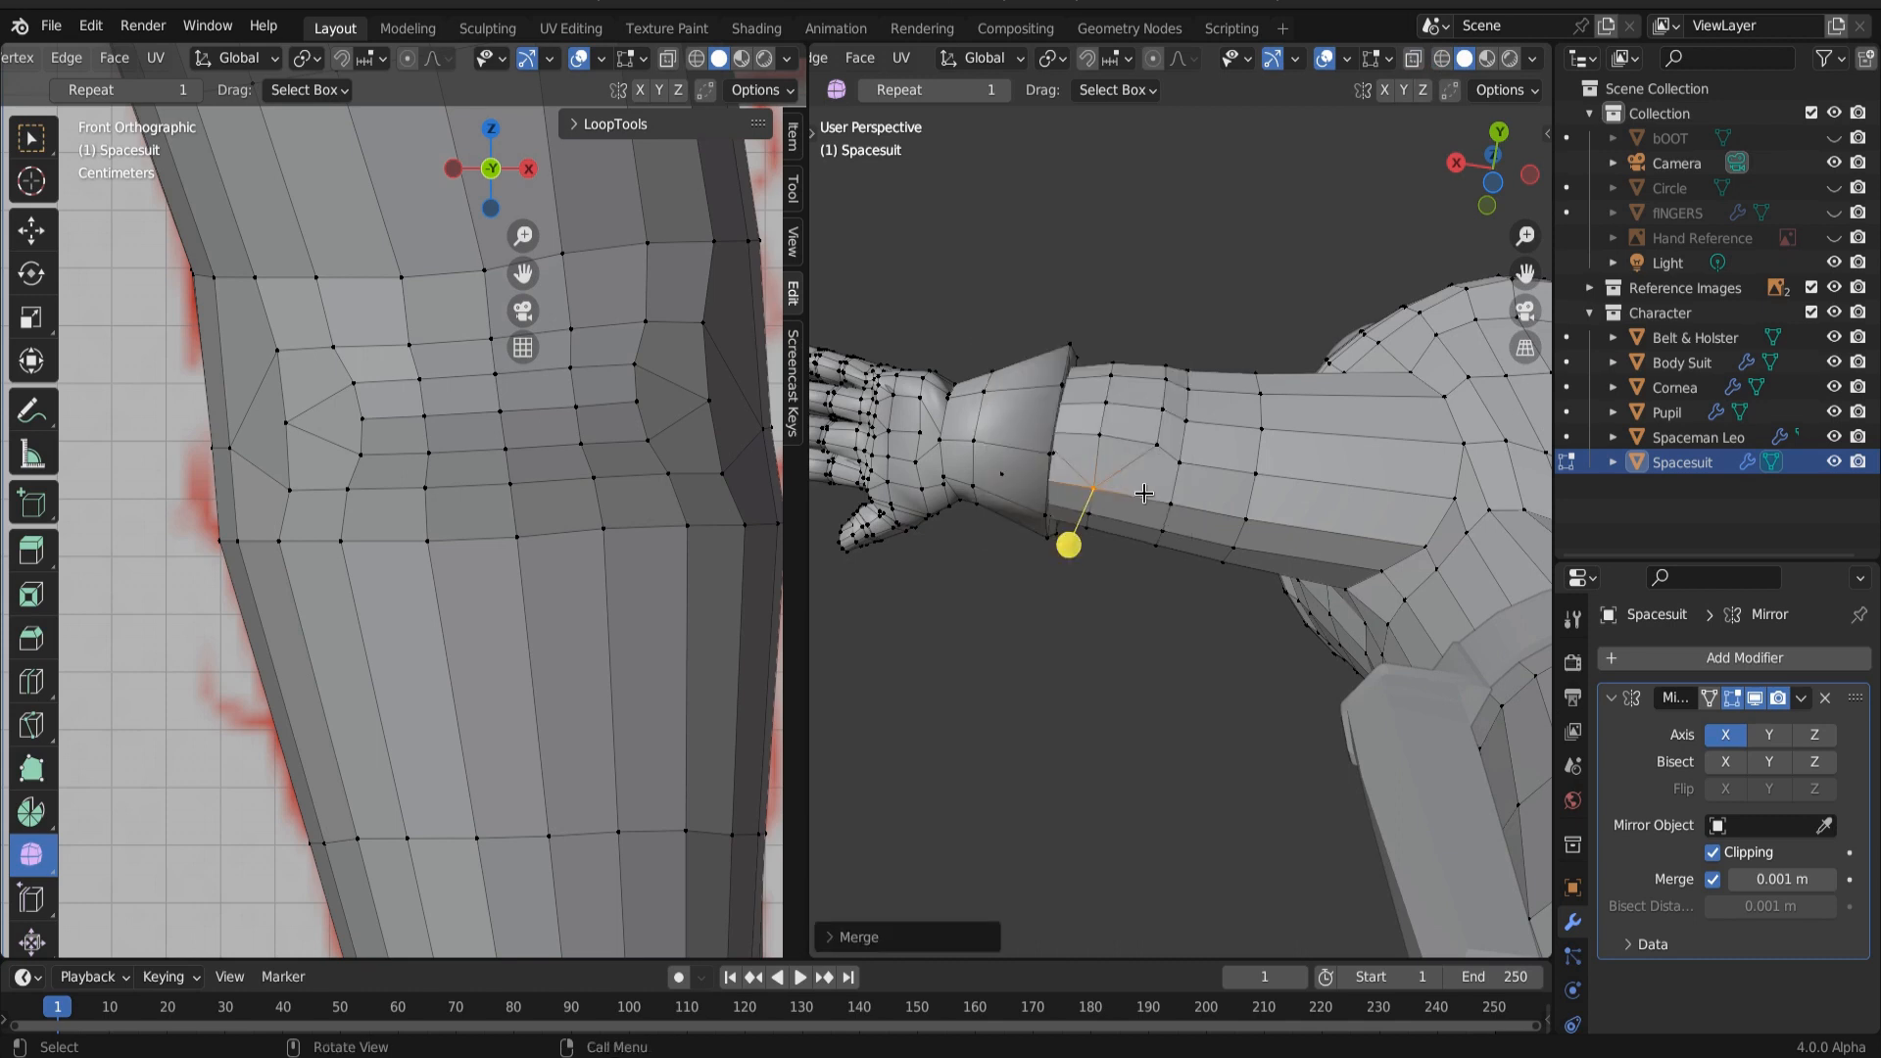
Step: Dissolve the short middle edge leading to the merged lower vertex of the arm inset
key(2)
click(1103, 453)
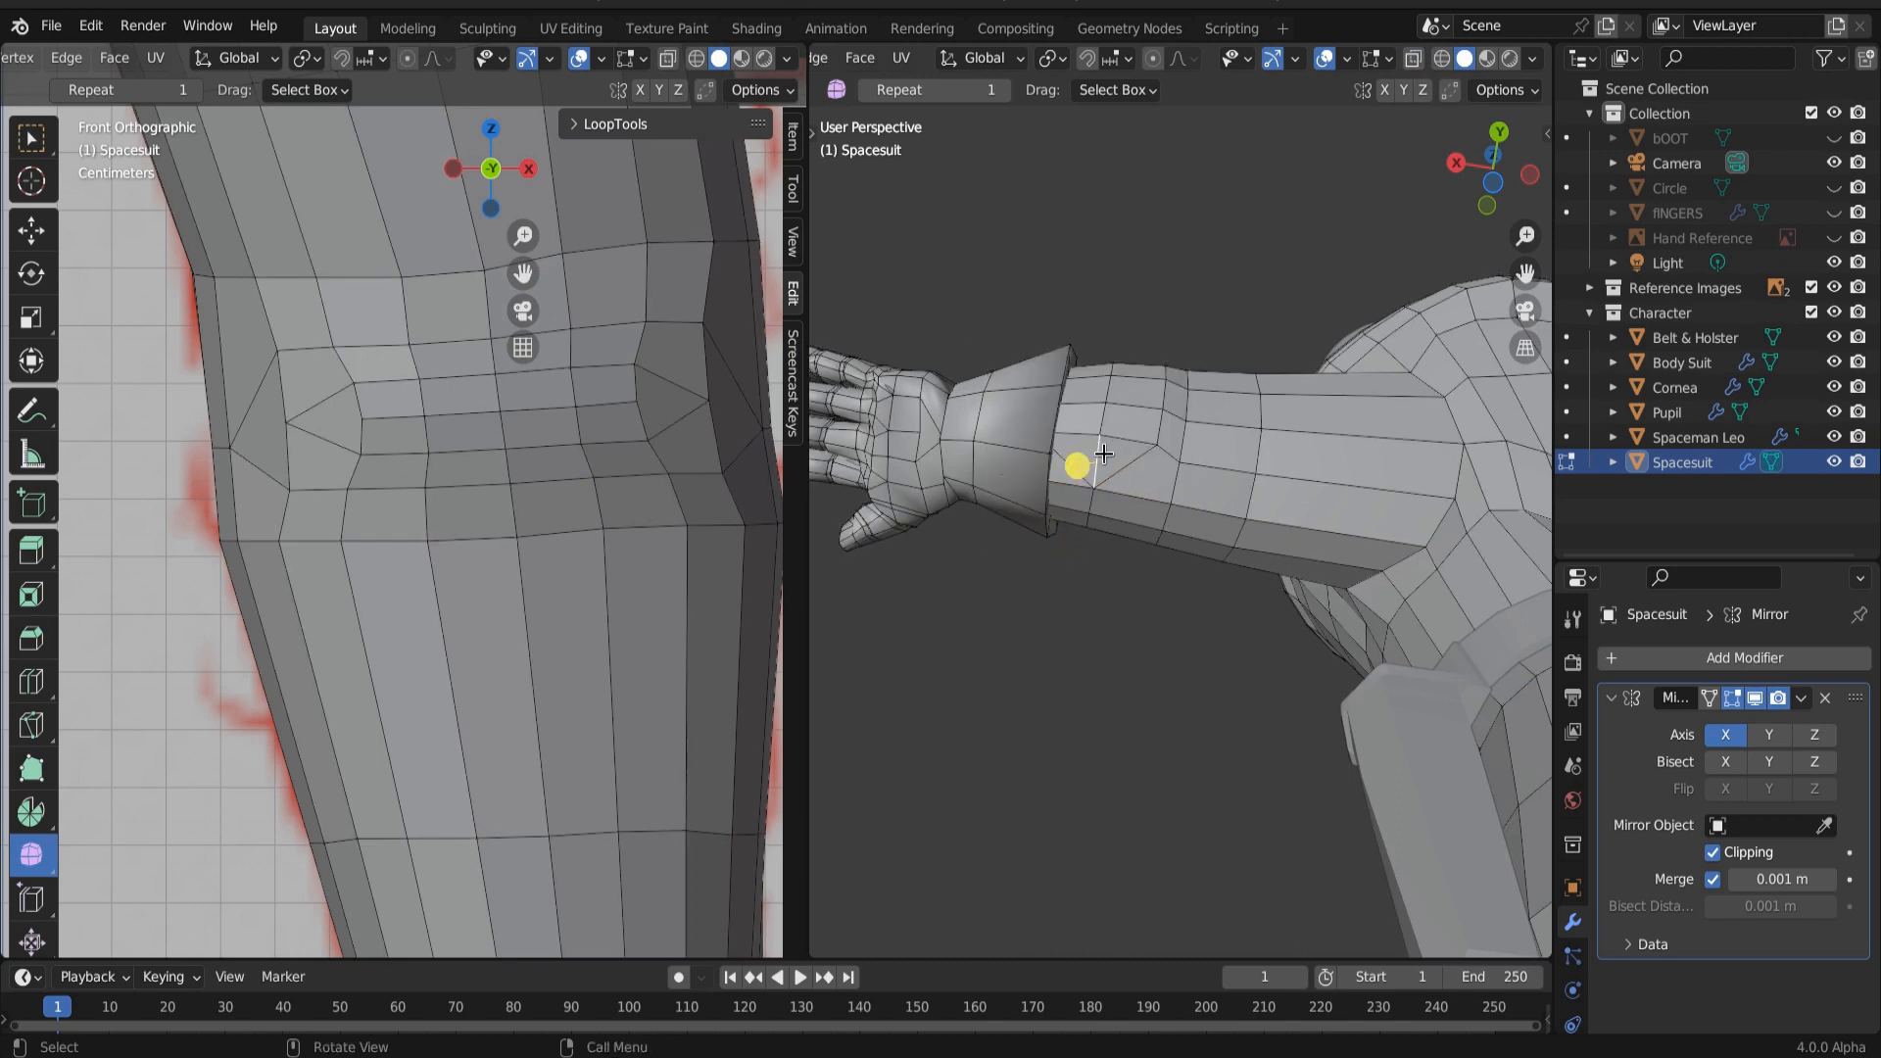
right_click(1102, 453)
click(1000, 728)
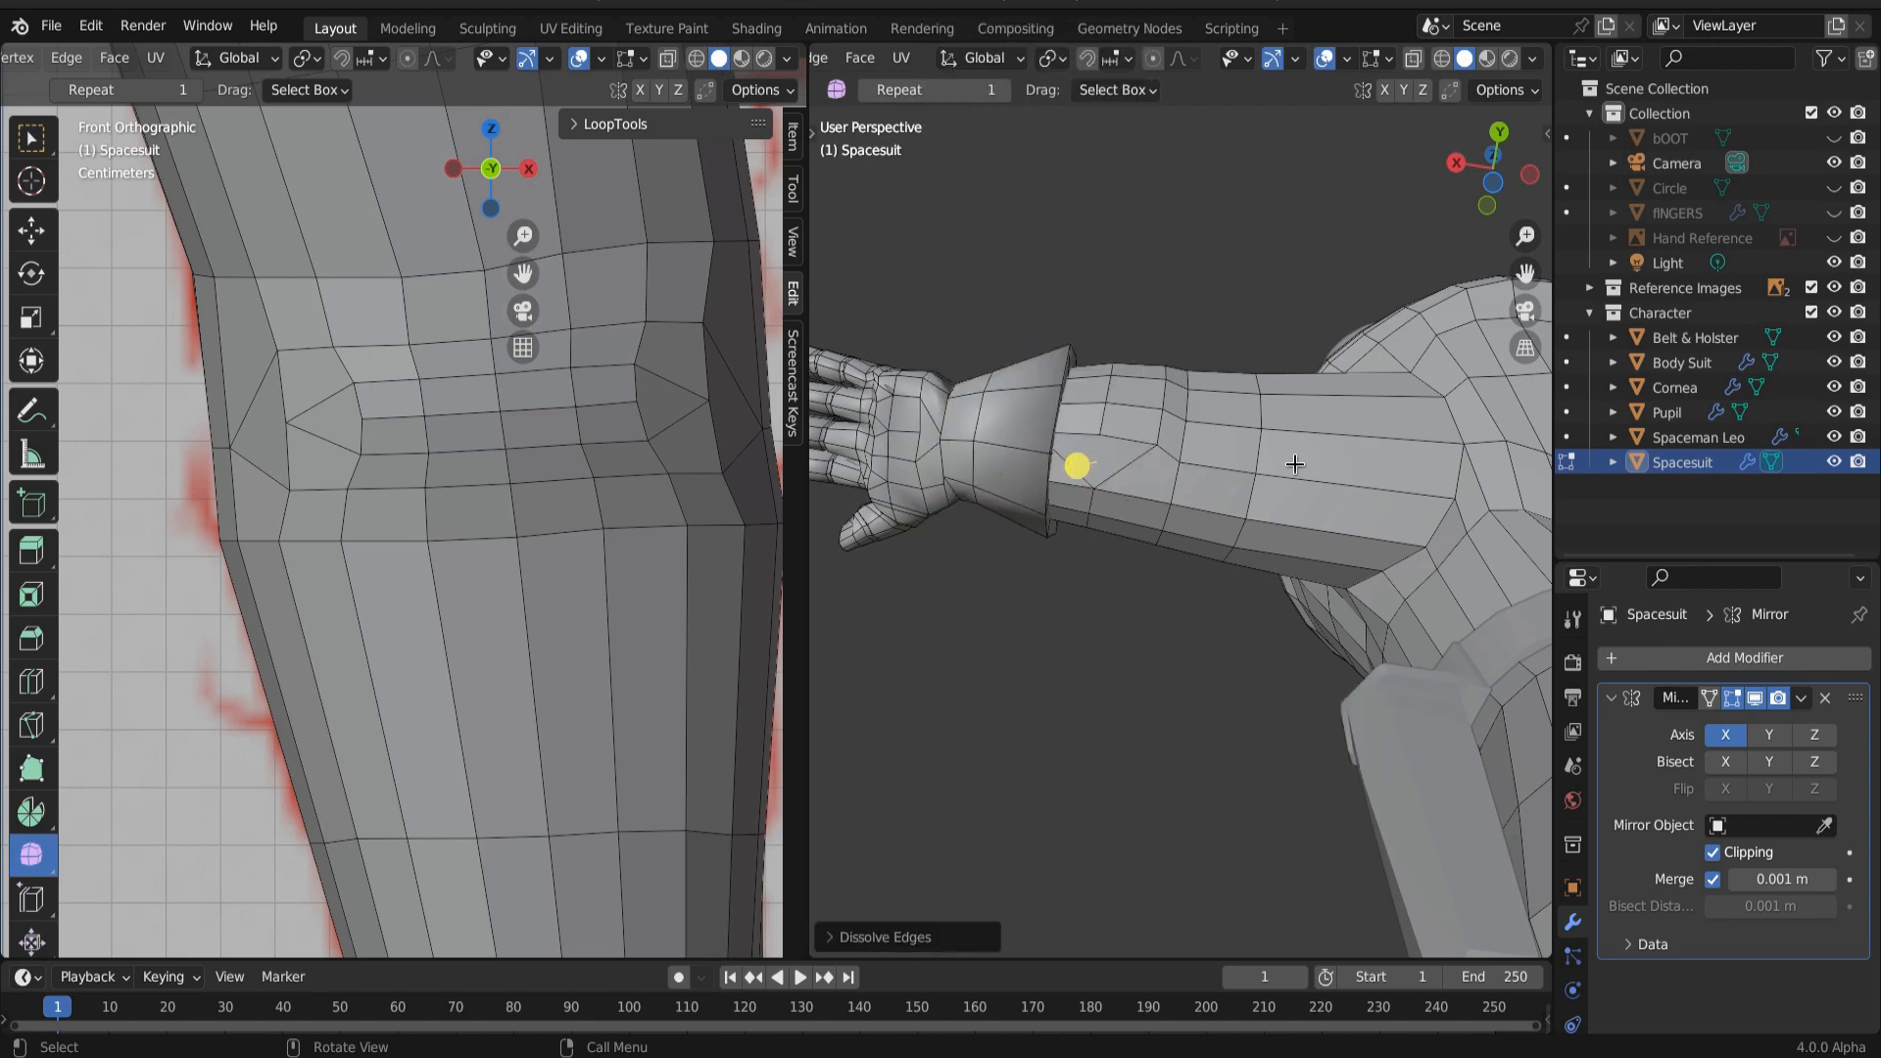
Step: Undo the last three edits on the spacesuit's arm
middle_drag(1289, 462, 1134, 568)
key(ctrl+z)
key(ctrl+z)
key(ctrl+z)
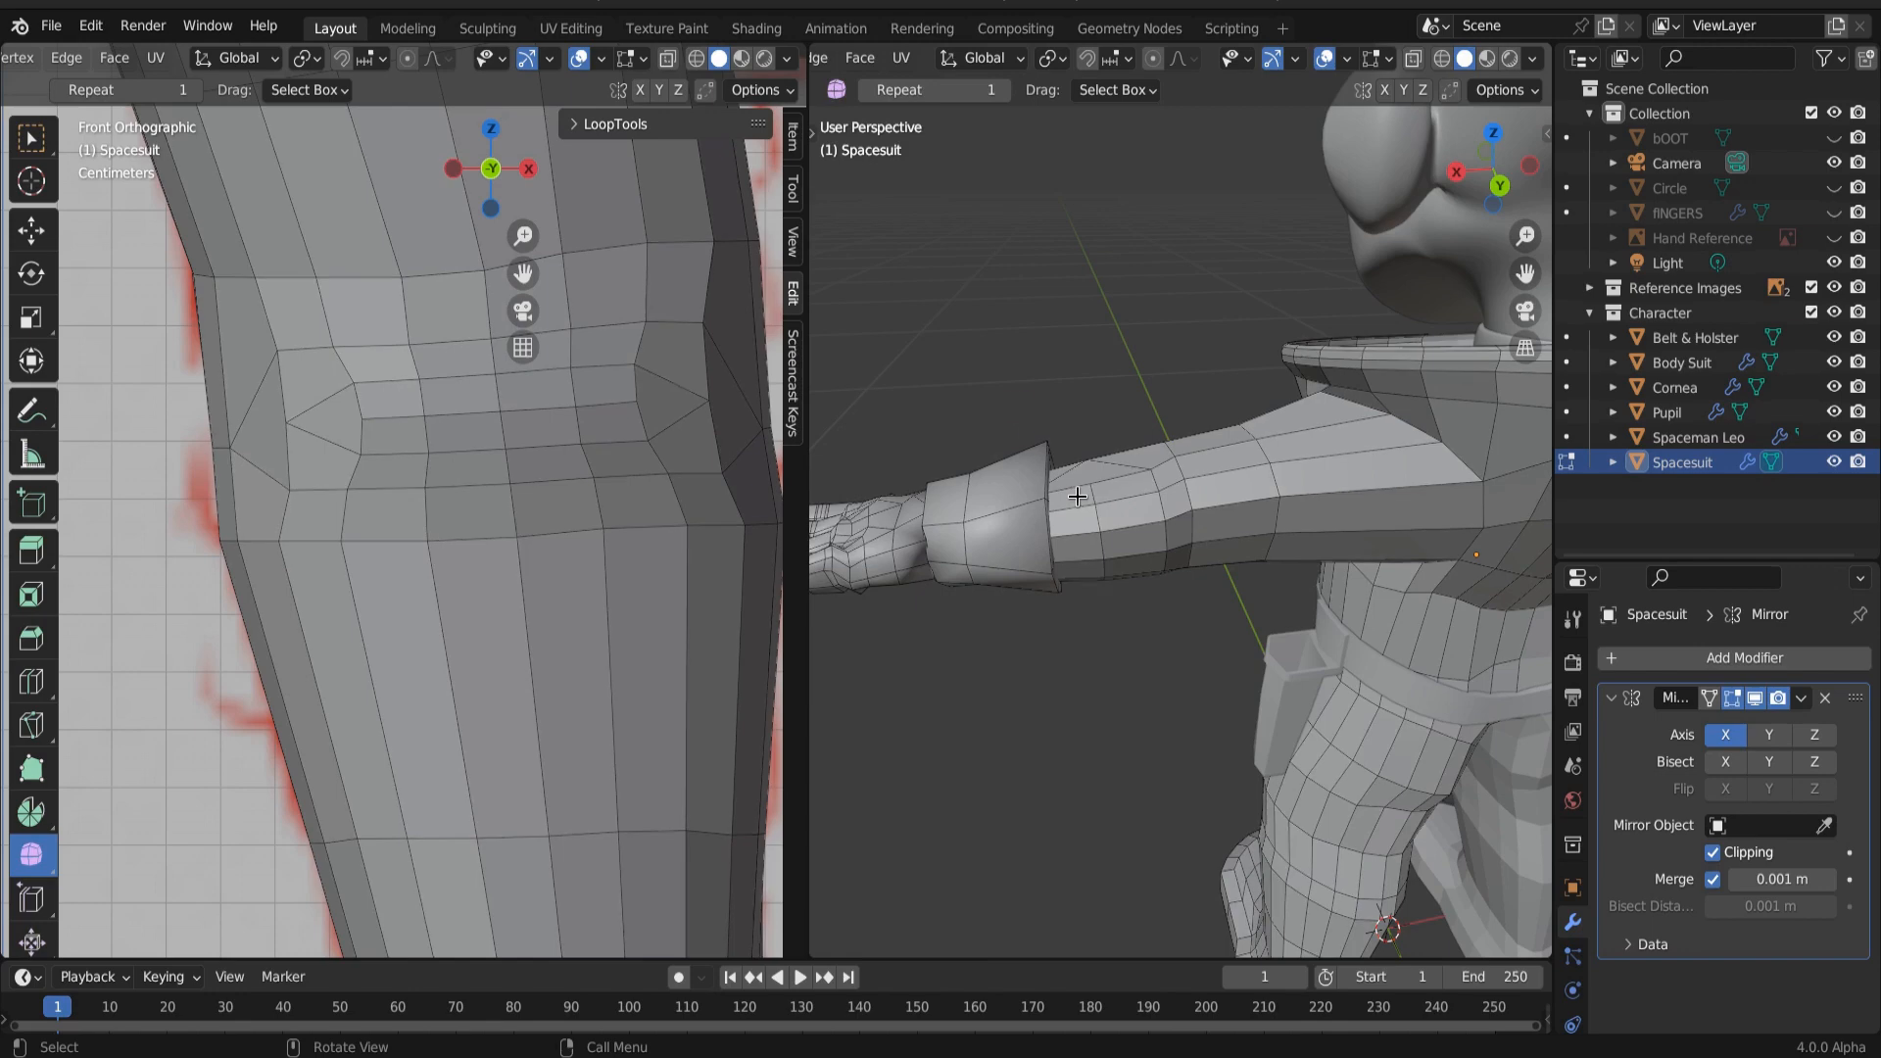
Step: Merge the three lower vertices of the inset on the back of the arm into the middle vertex below, using At Last
middle_drag(1075, 496, 1156, 471)
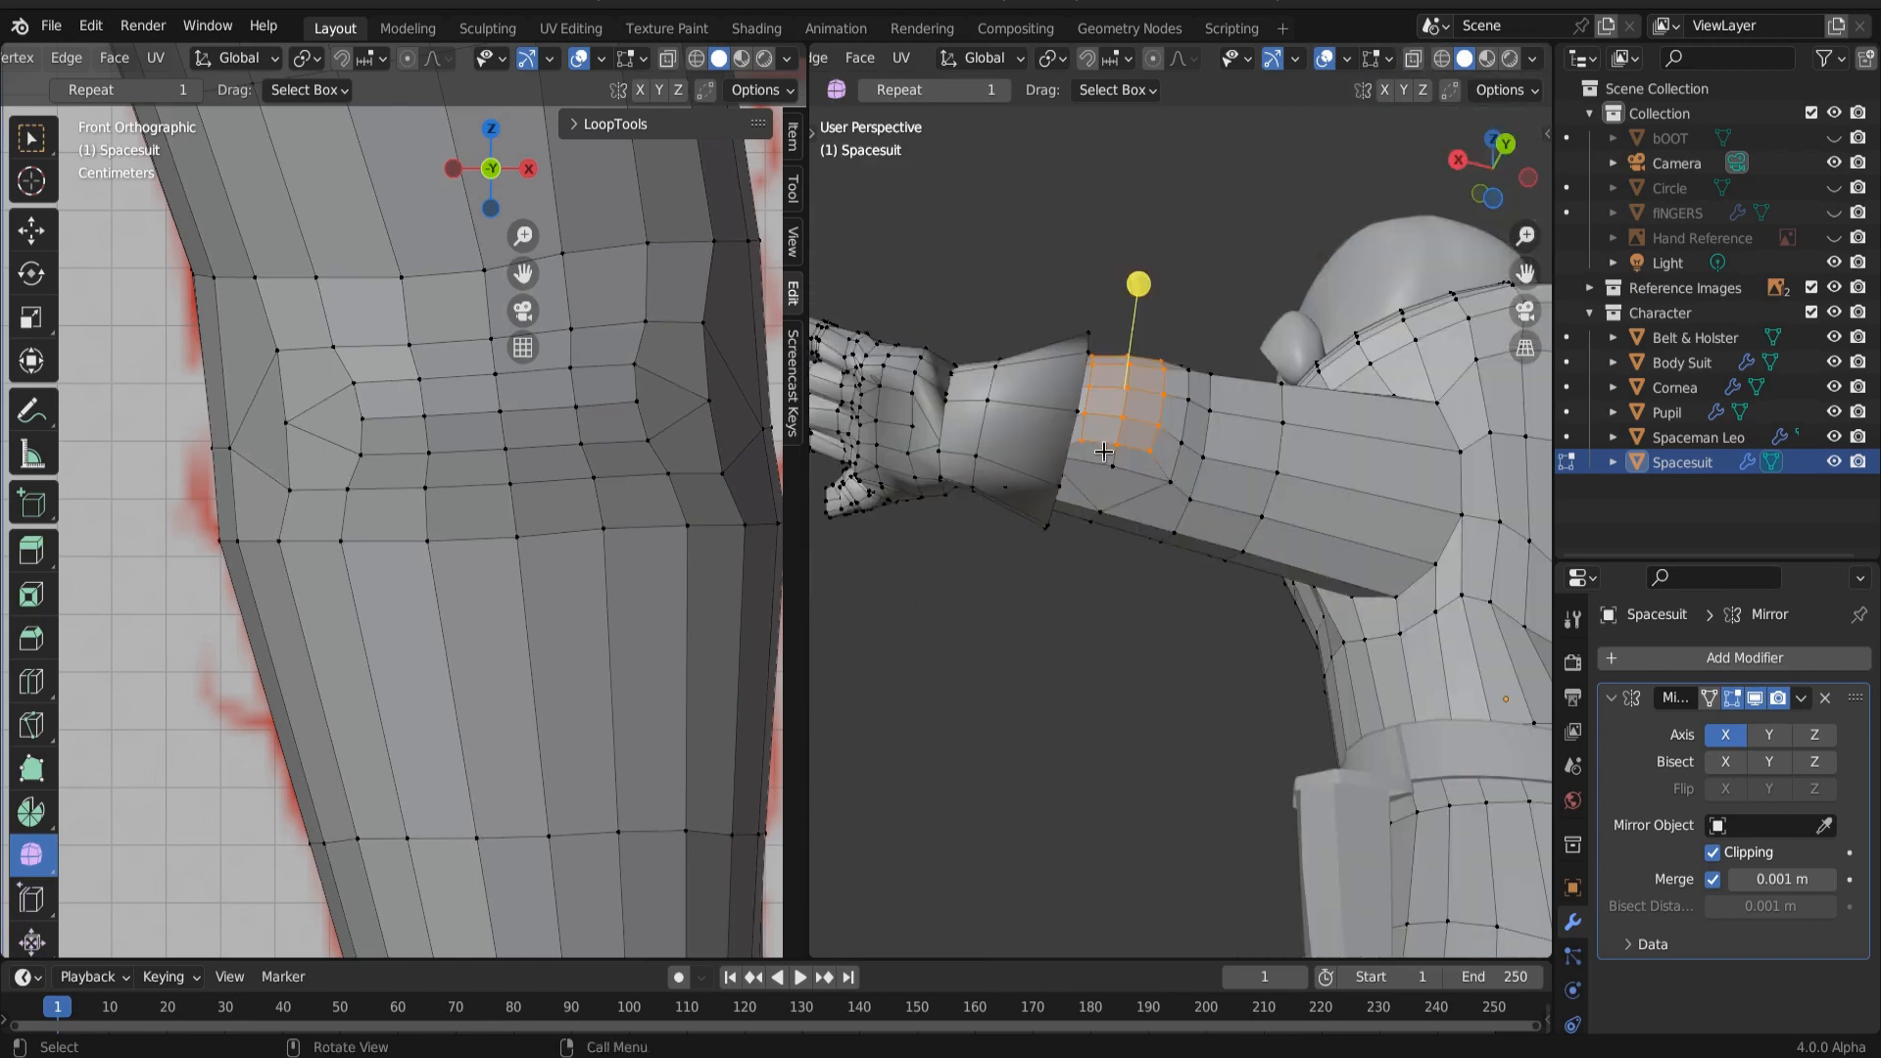
click(1082, 439)
shift+click(1117, 444)
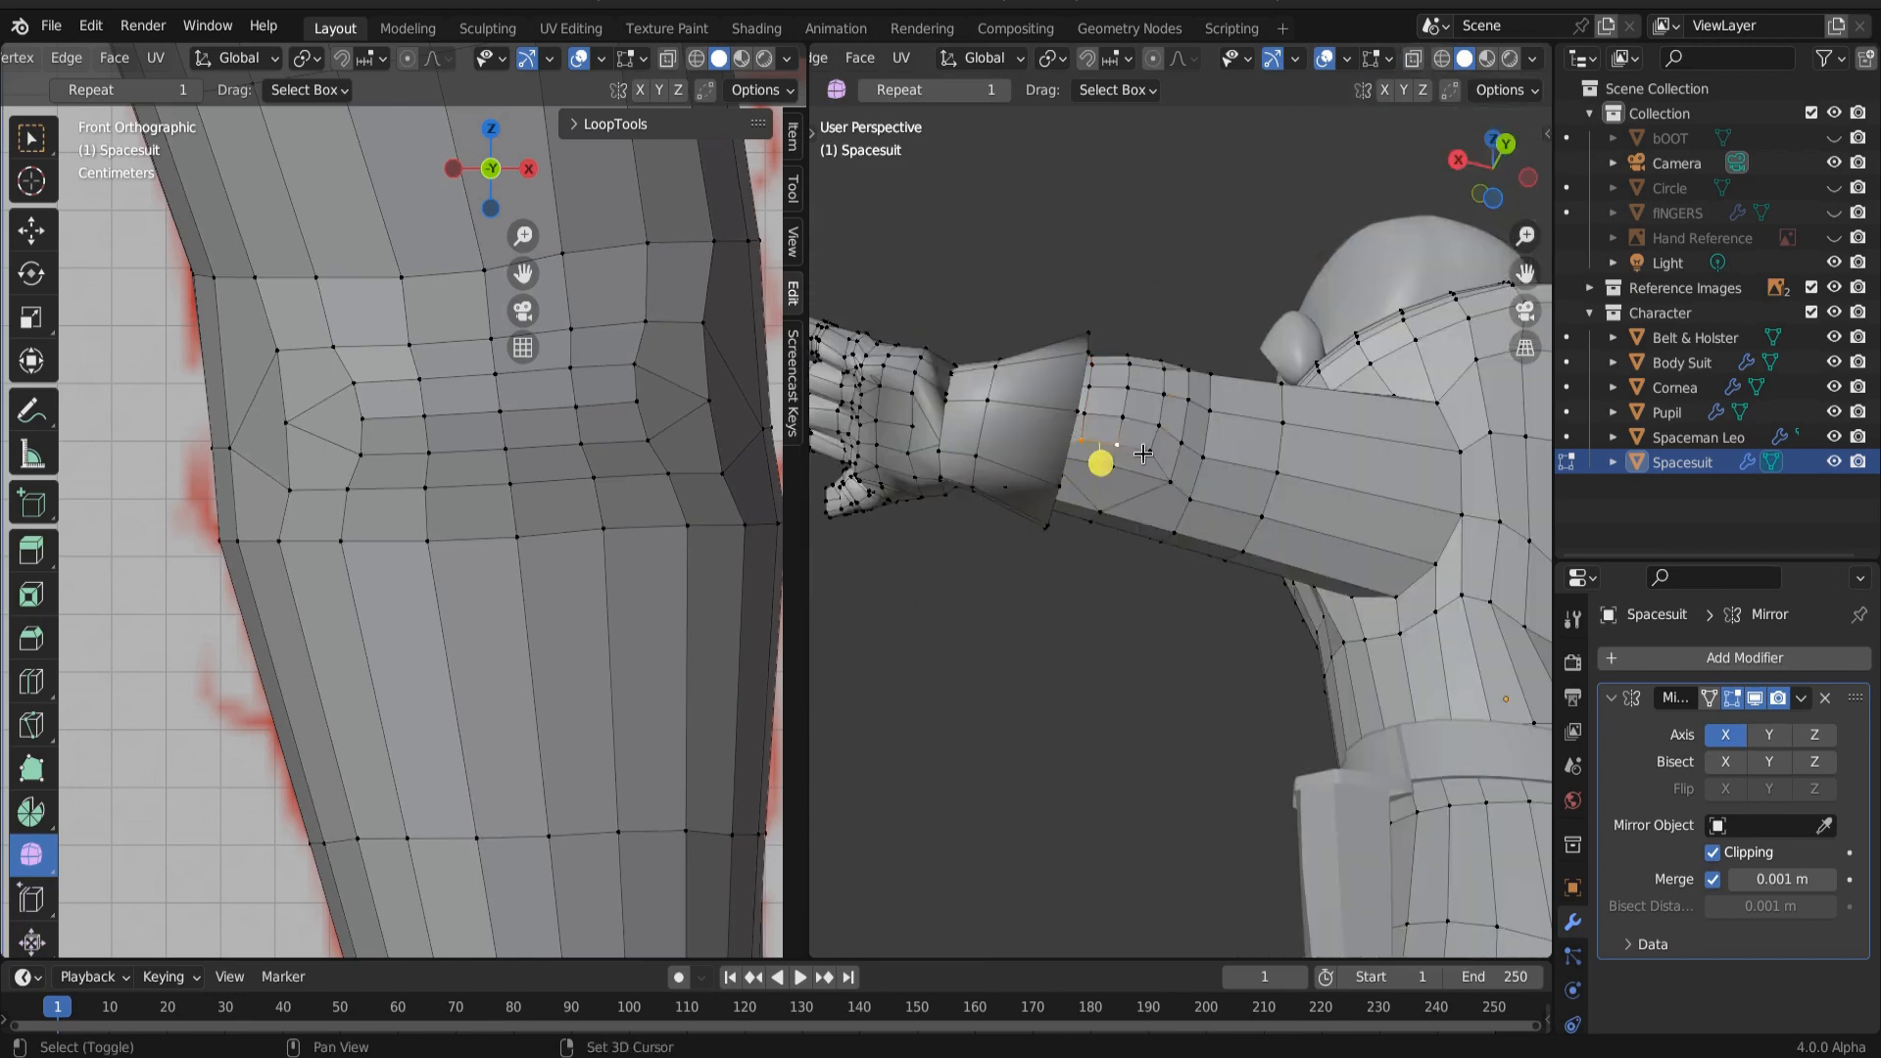
shift+click(1148, 452)
shift+click(1113, 468)
key(m)
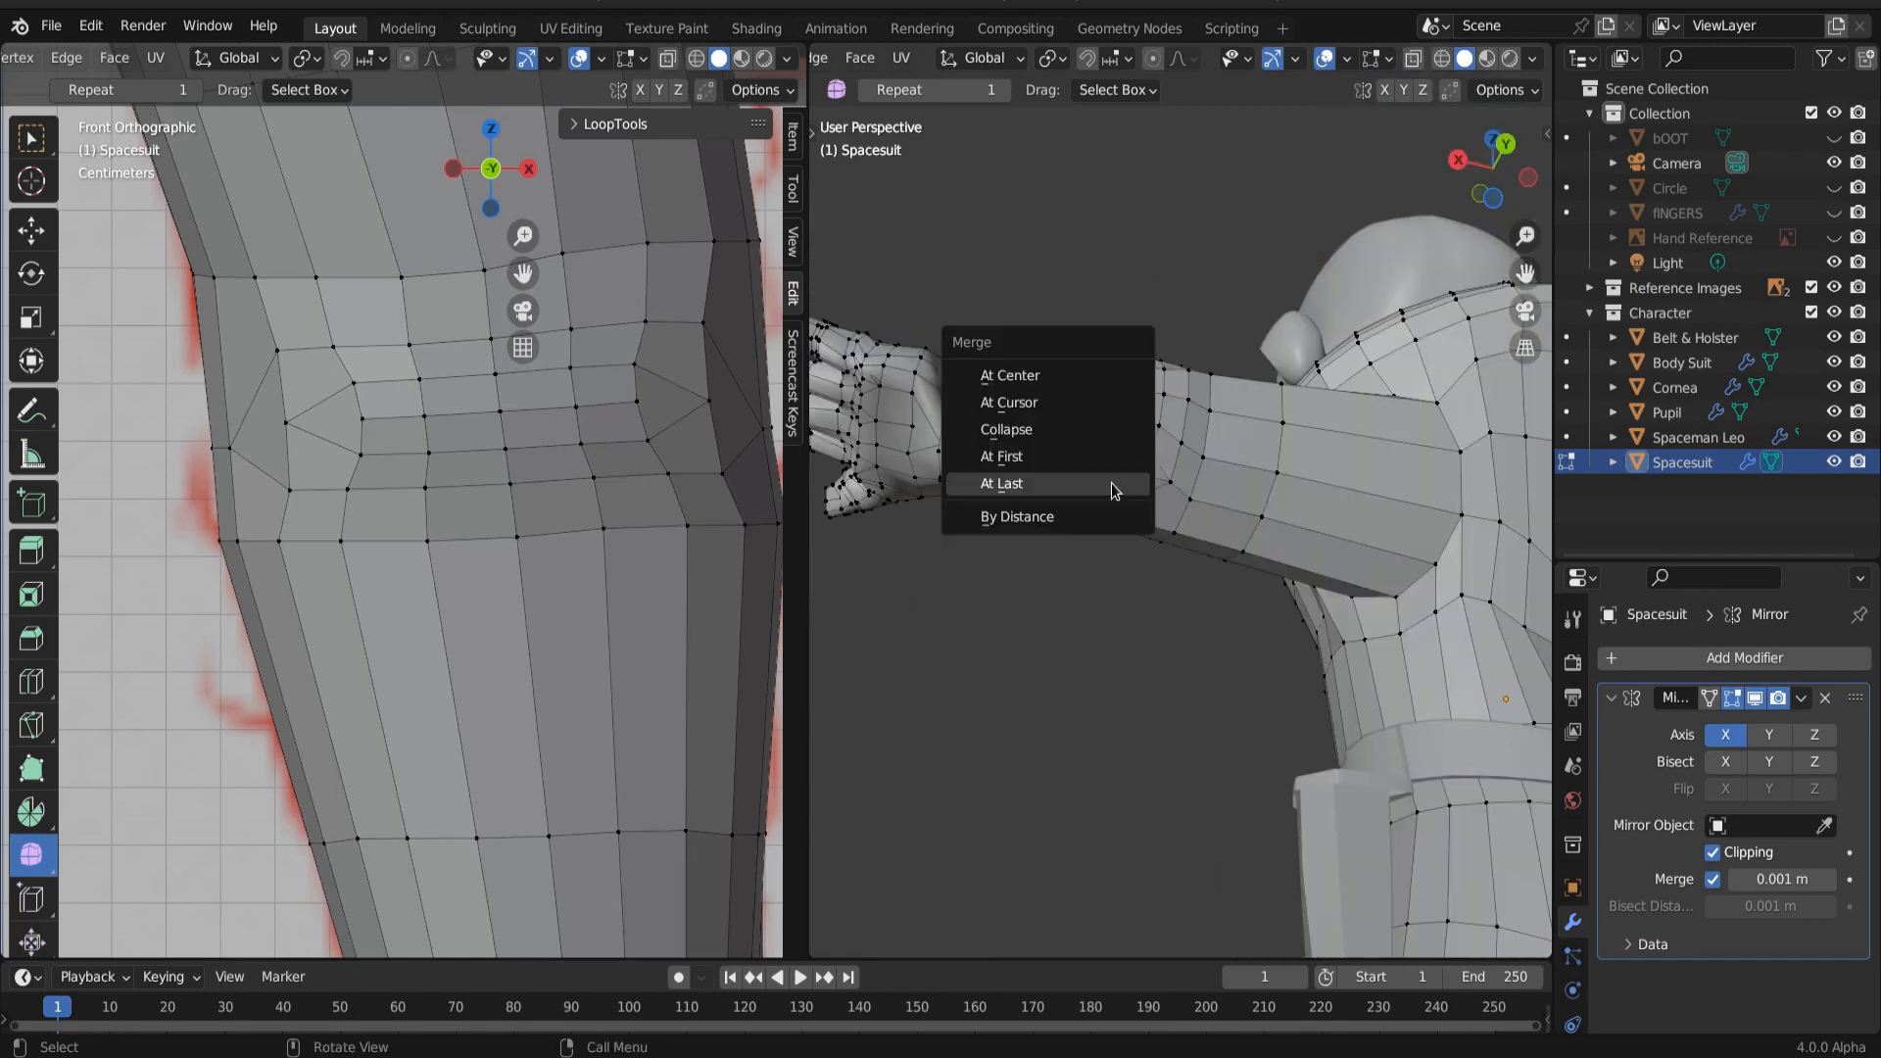
click(1111, 484)
Step: Dissolve the short middle edge leading to the merged vertex on this side of the arm inset
key(2)
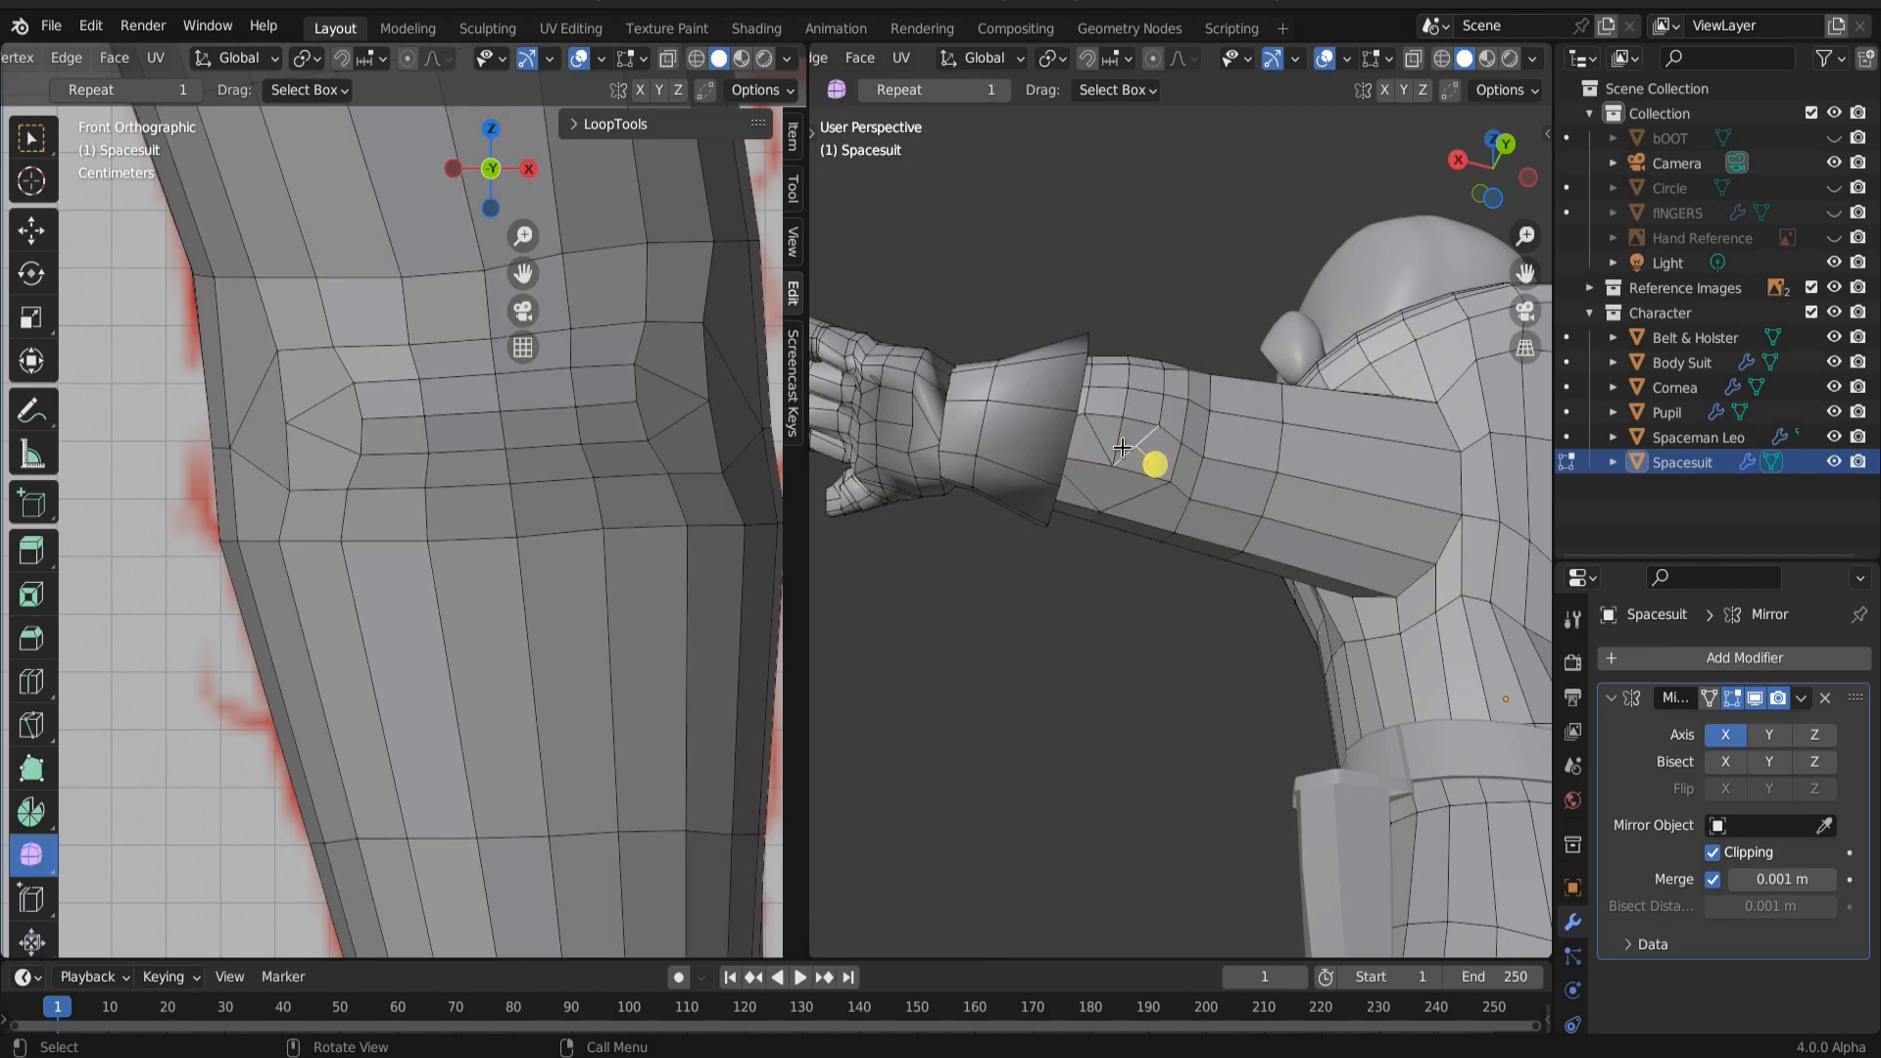
right_click(1125, 450)
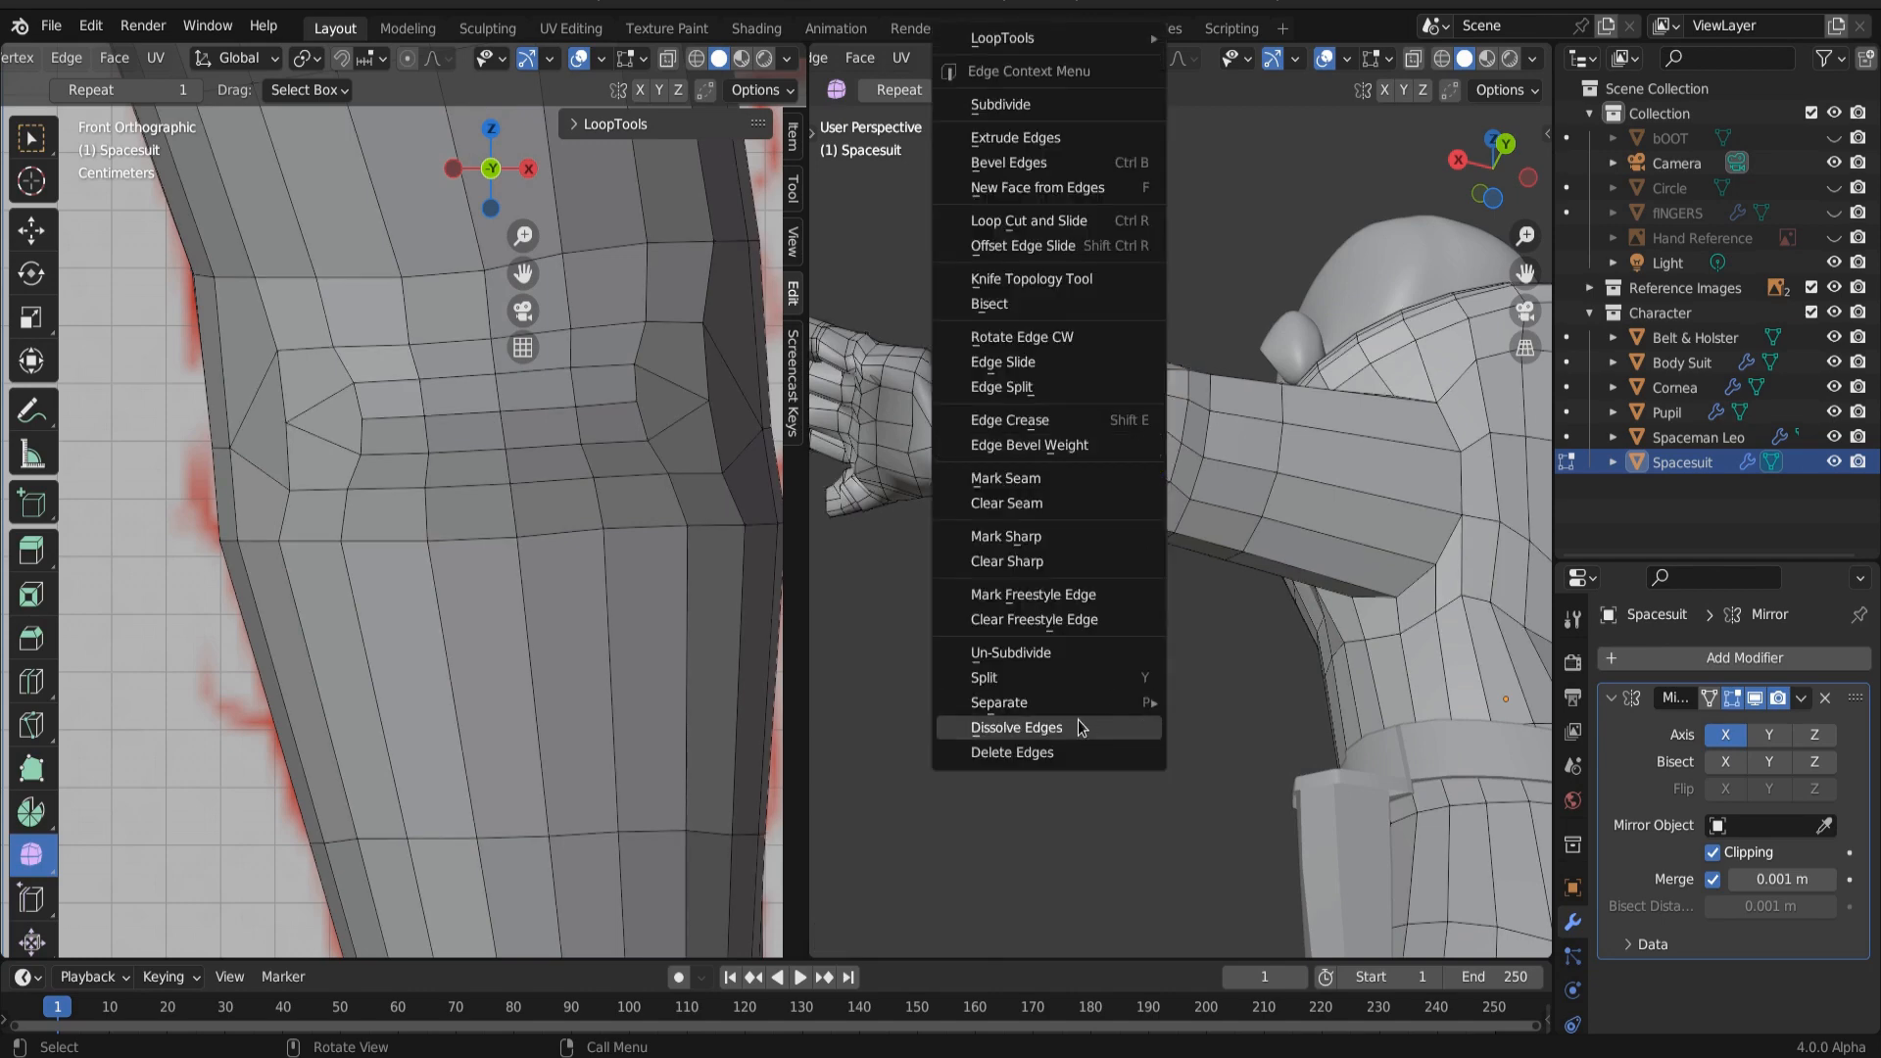
click(1081, 727)
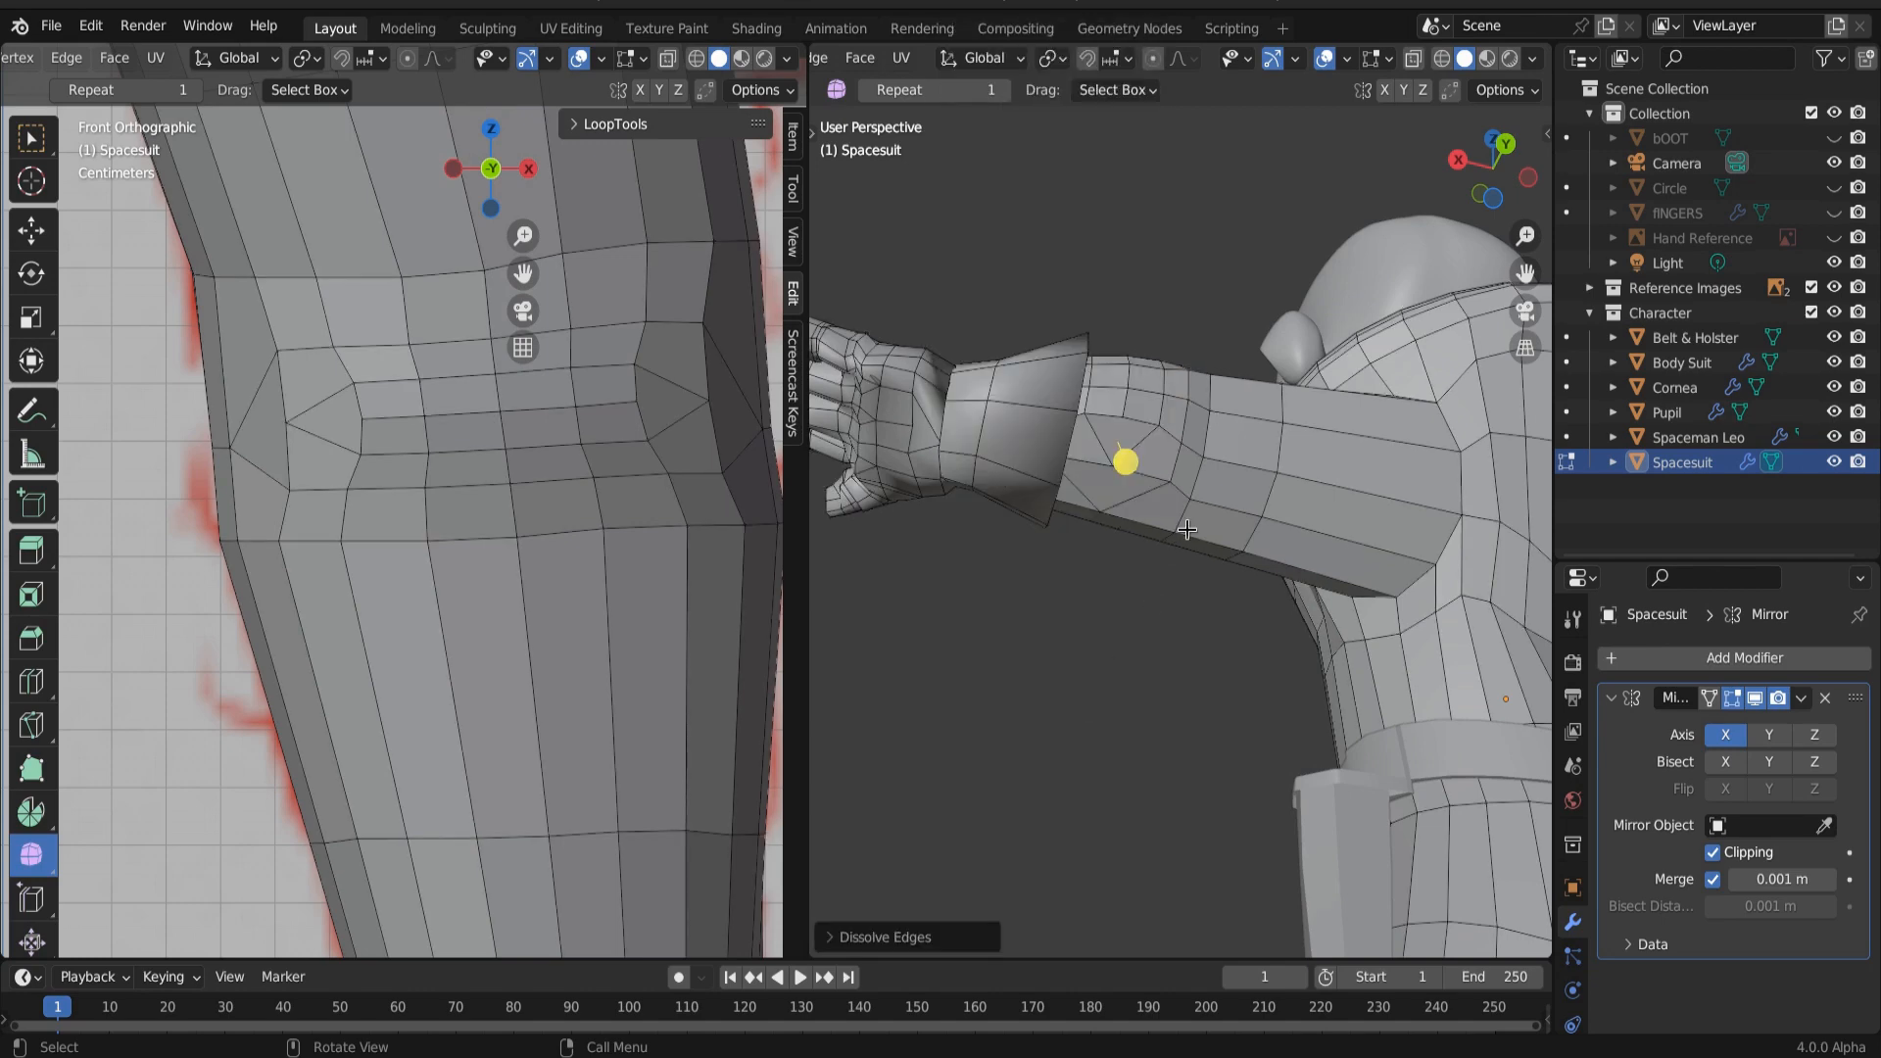
Step: Merge the three vertices along the opposite end of the arm inset into the last selected one, using At Last
middle_drag(1122, 455, 1194, 730)
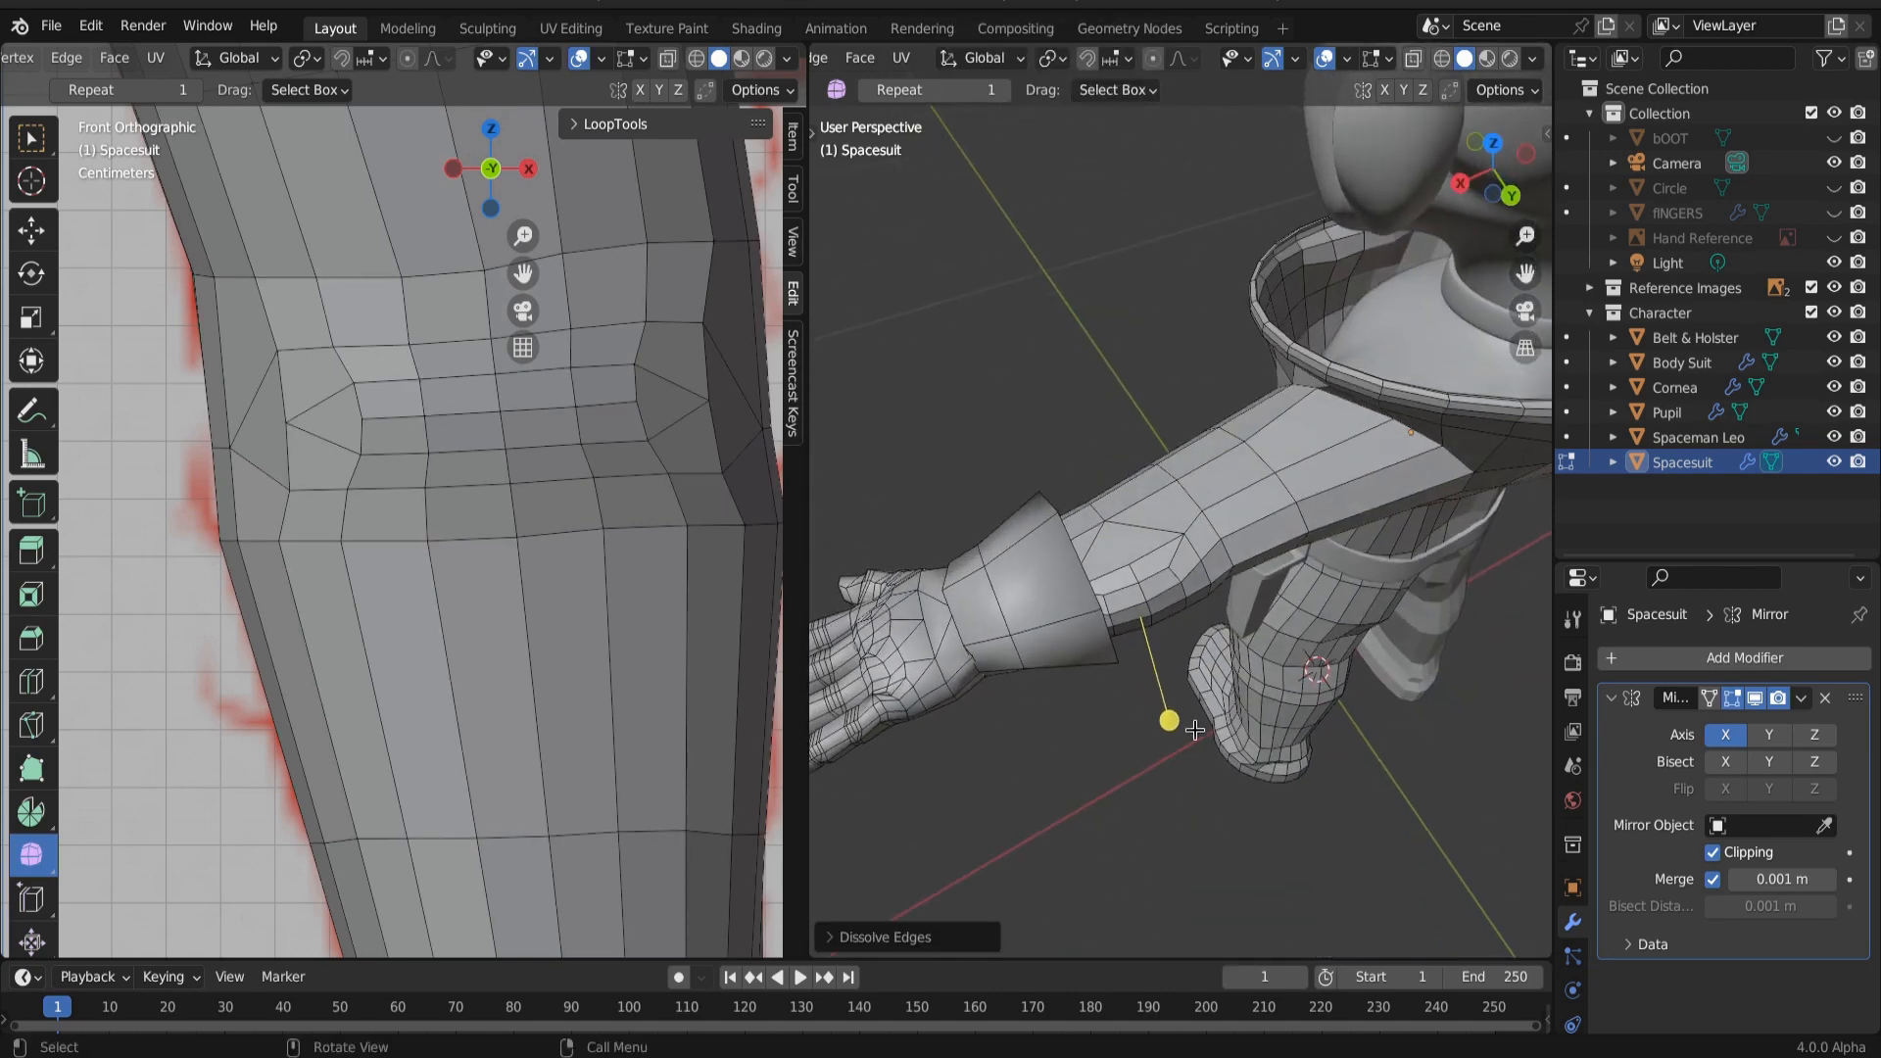
key(1)
click(1110, 591)
shift+click(1139, 583)
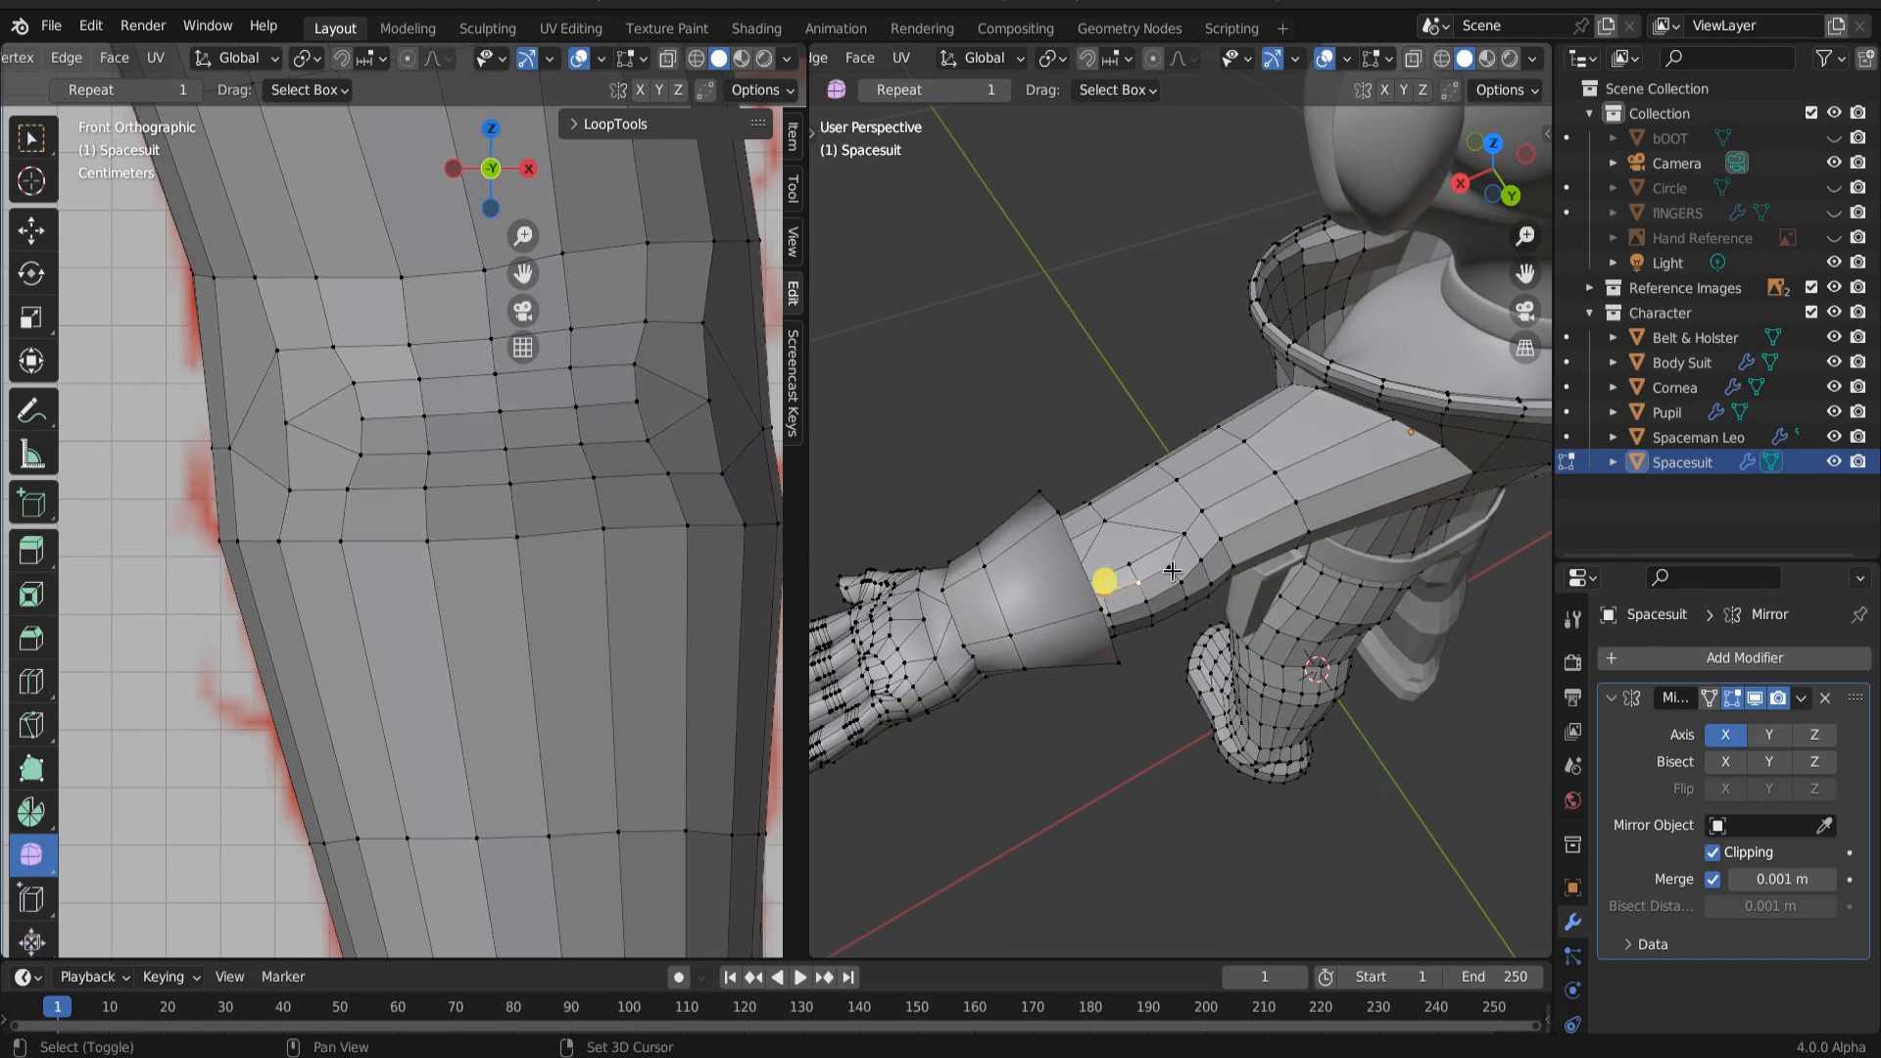
shift+click(1170, 569)
key(m)
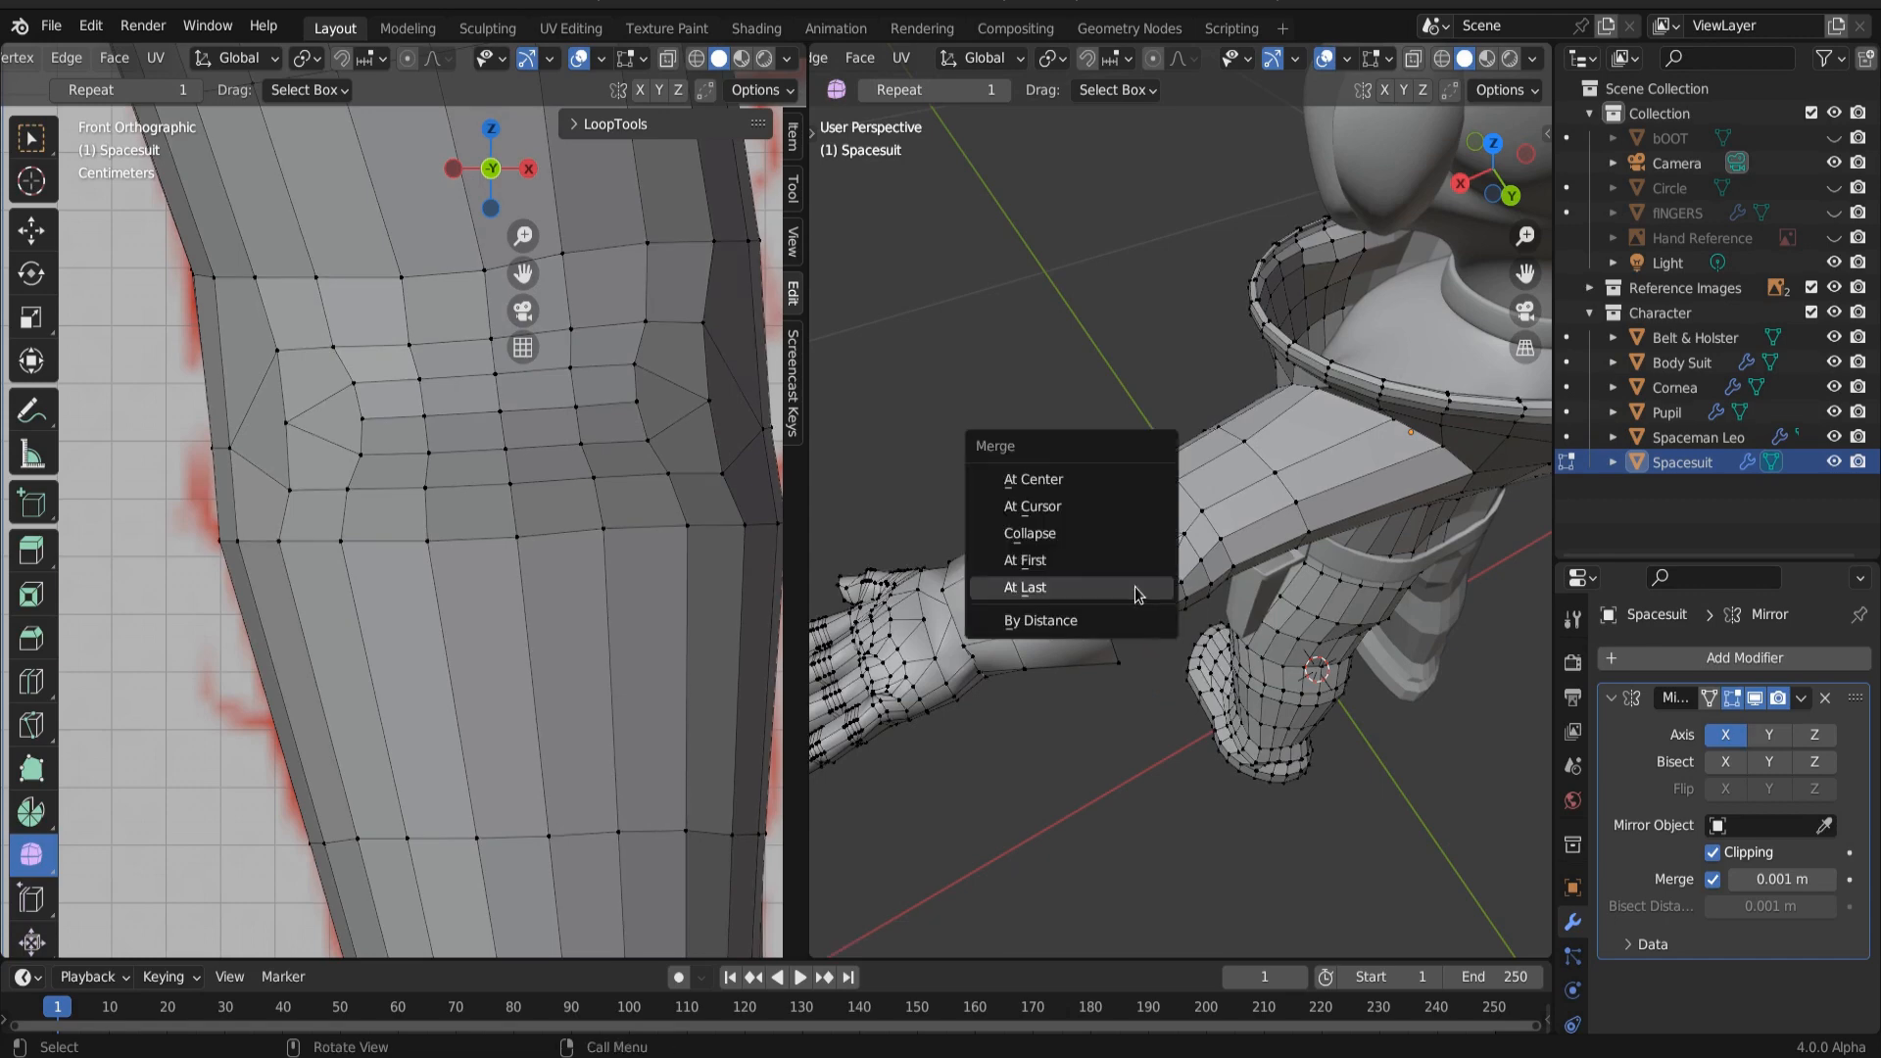
click(1134, 586)
Step: Dissolve the short middle edge beside the merged vertex at the opposite end of the arm inset
key(2)
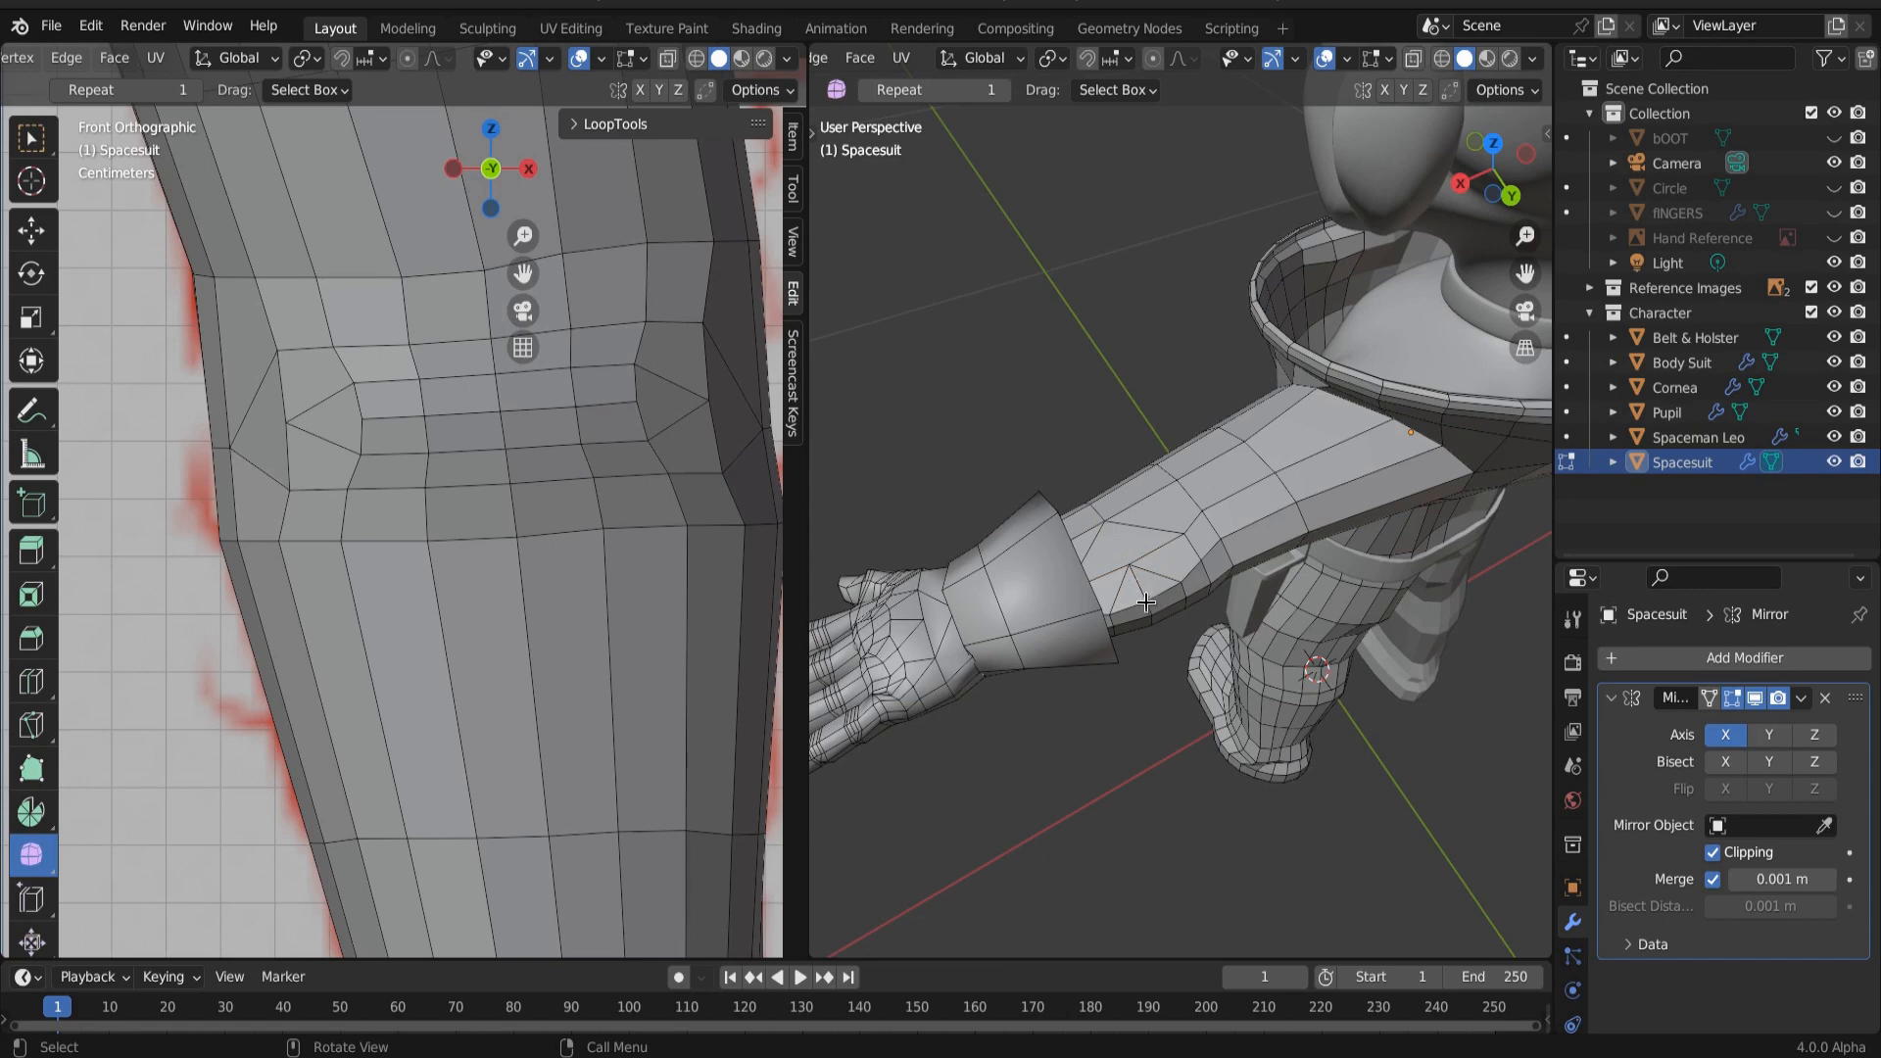
click(1125, 568)
key(ctrl+e)
click(1115, 733)
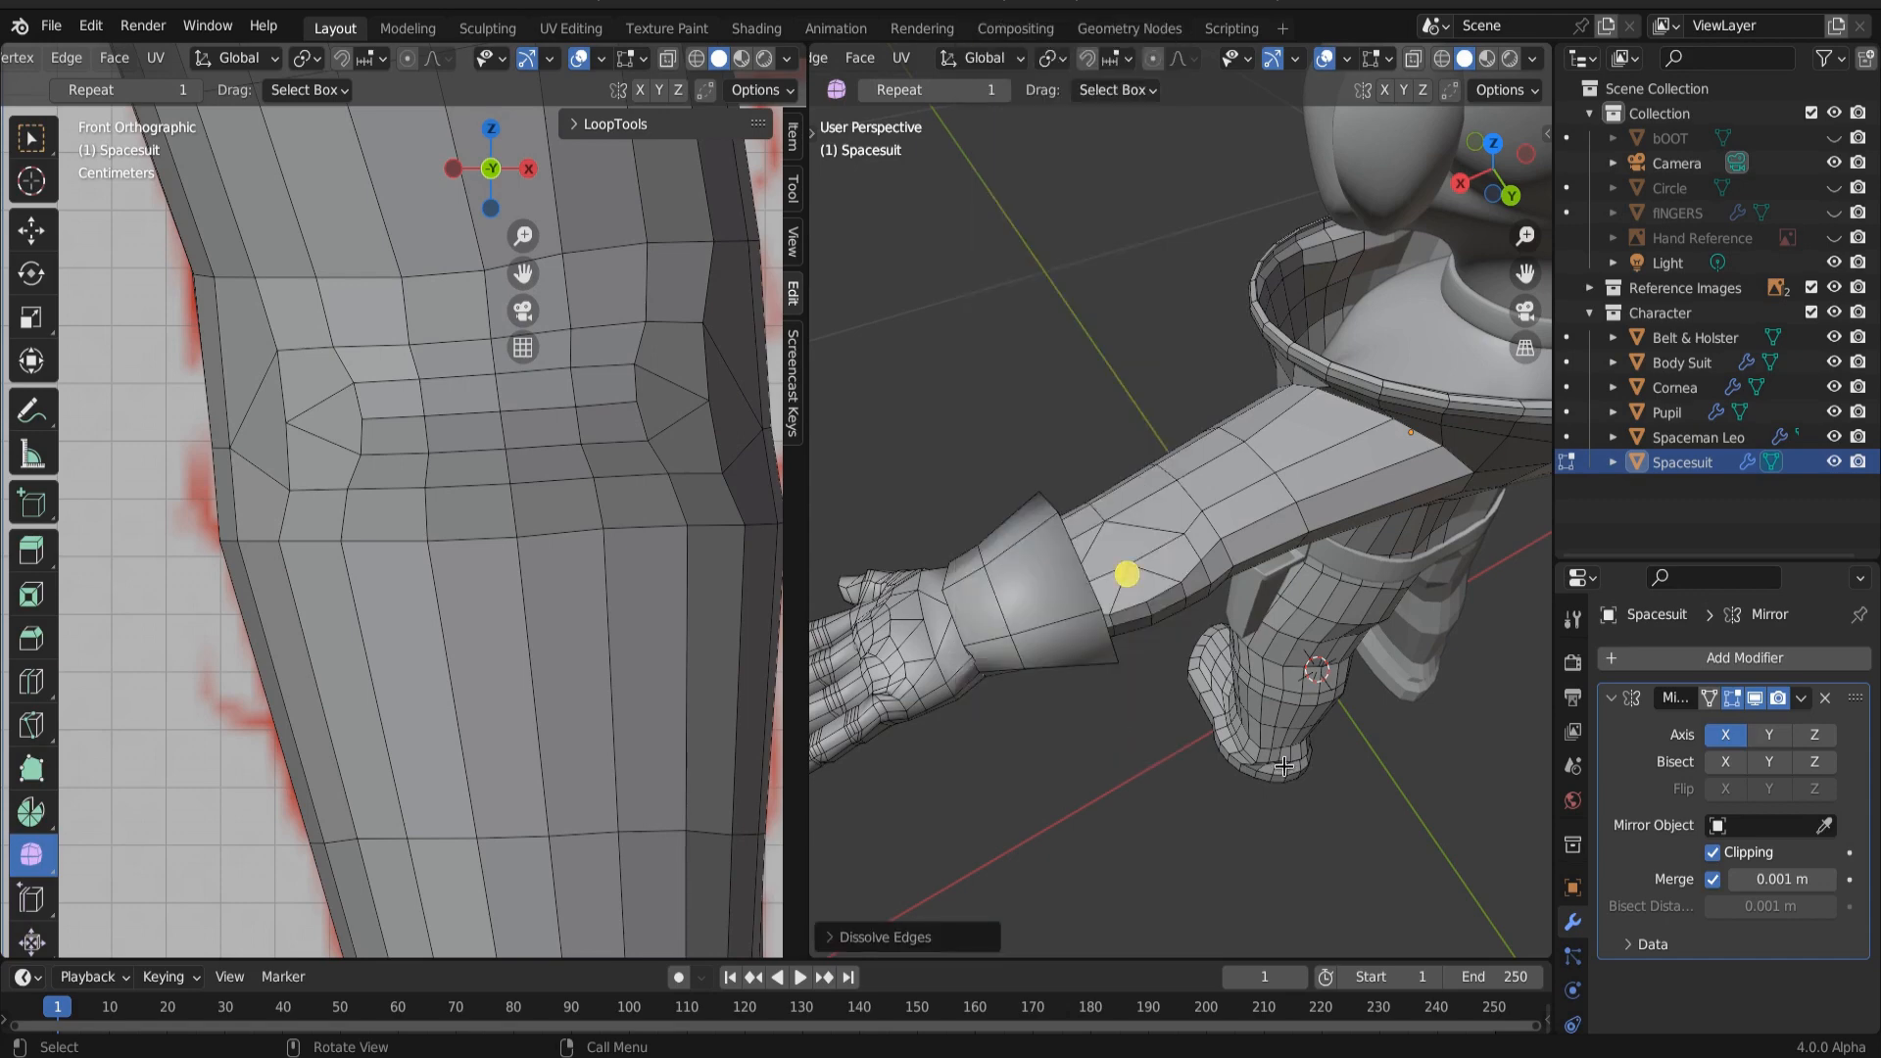
key(KP_3)
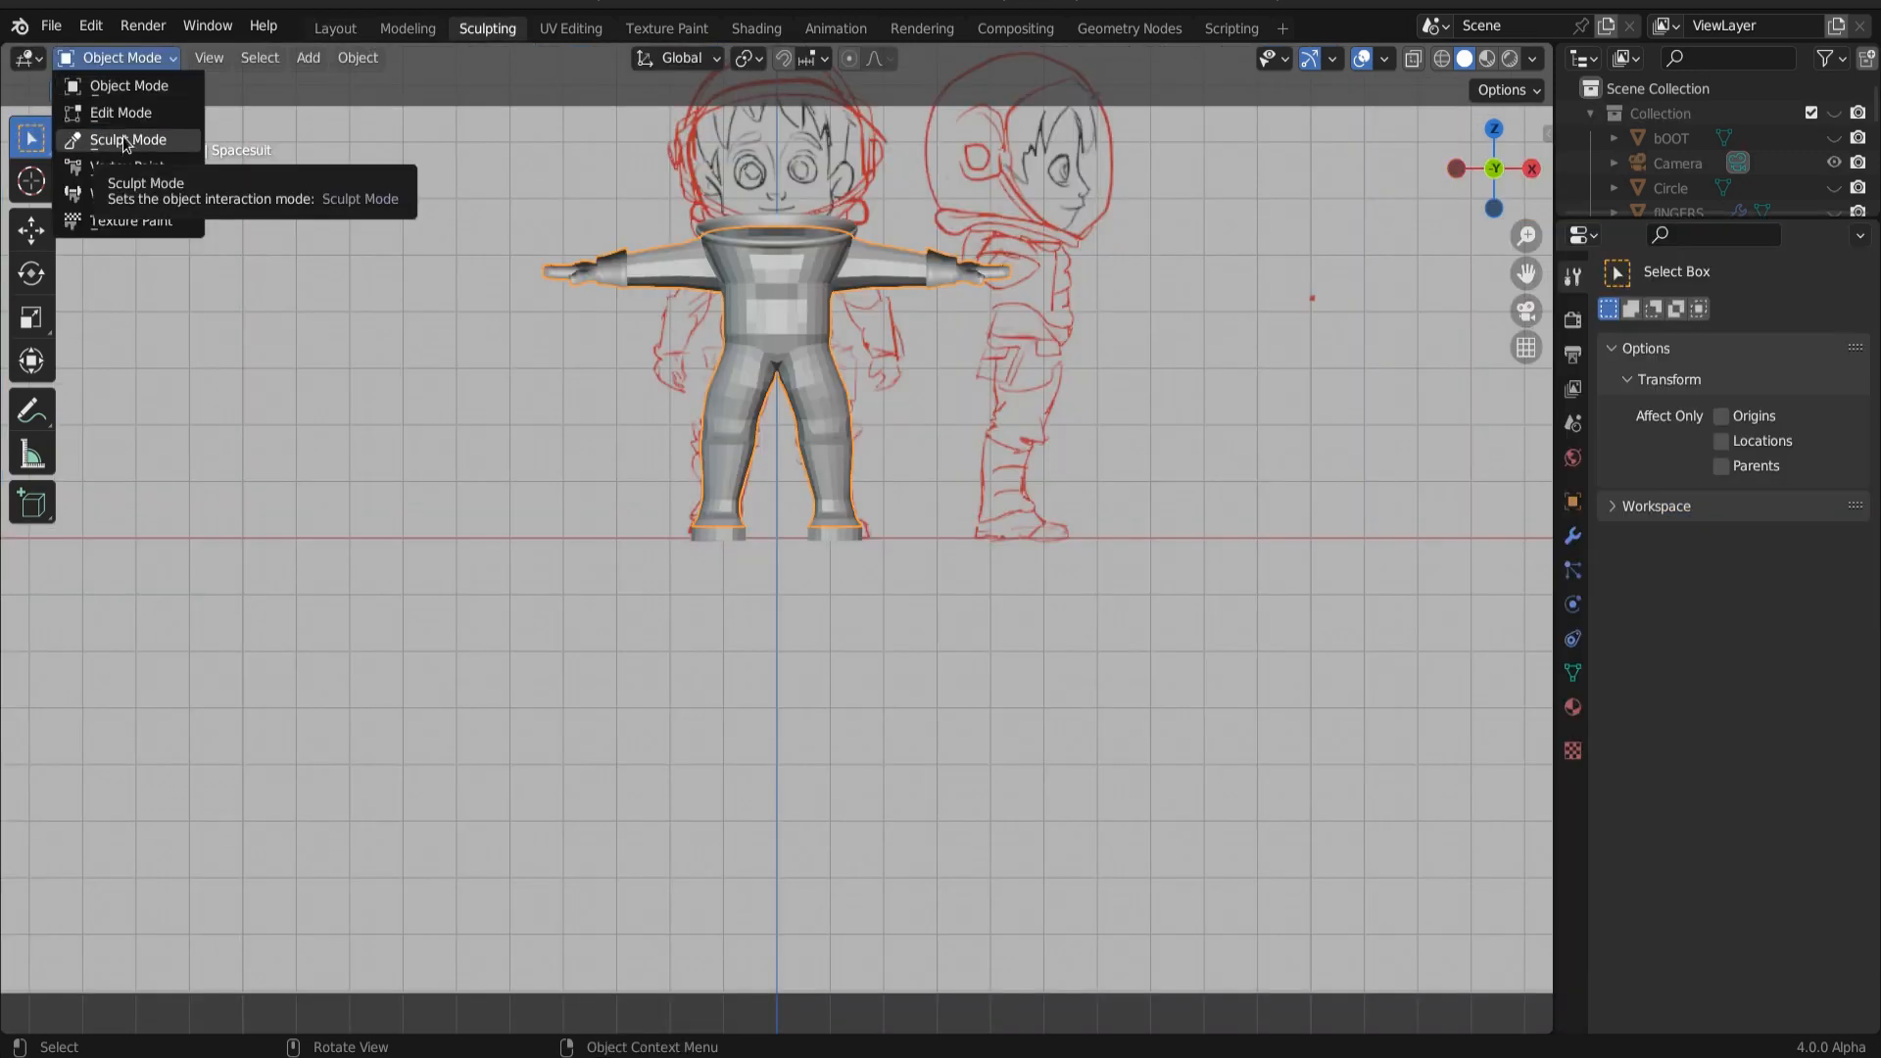
Step: Apply the Mirror modifier on the Spacesuit object
click(1573, 536)
click(1801, 366)
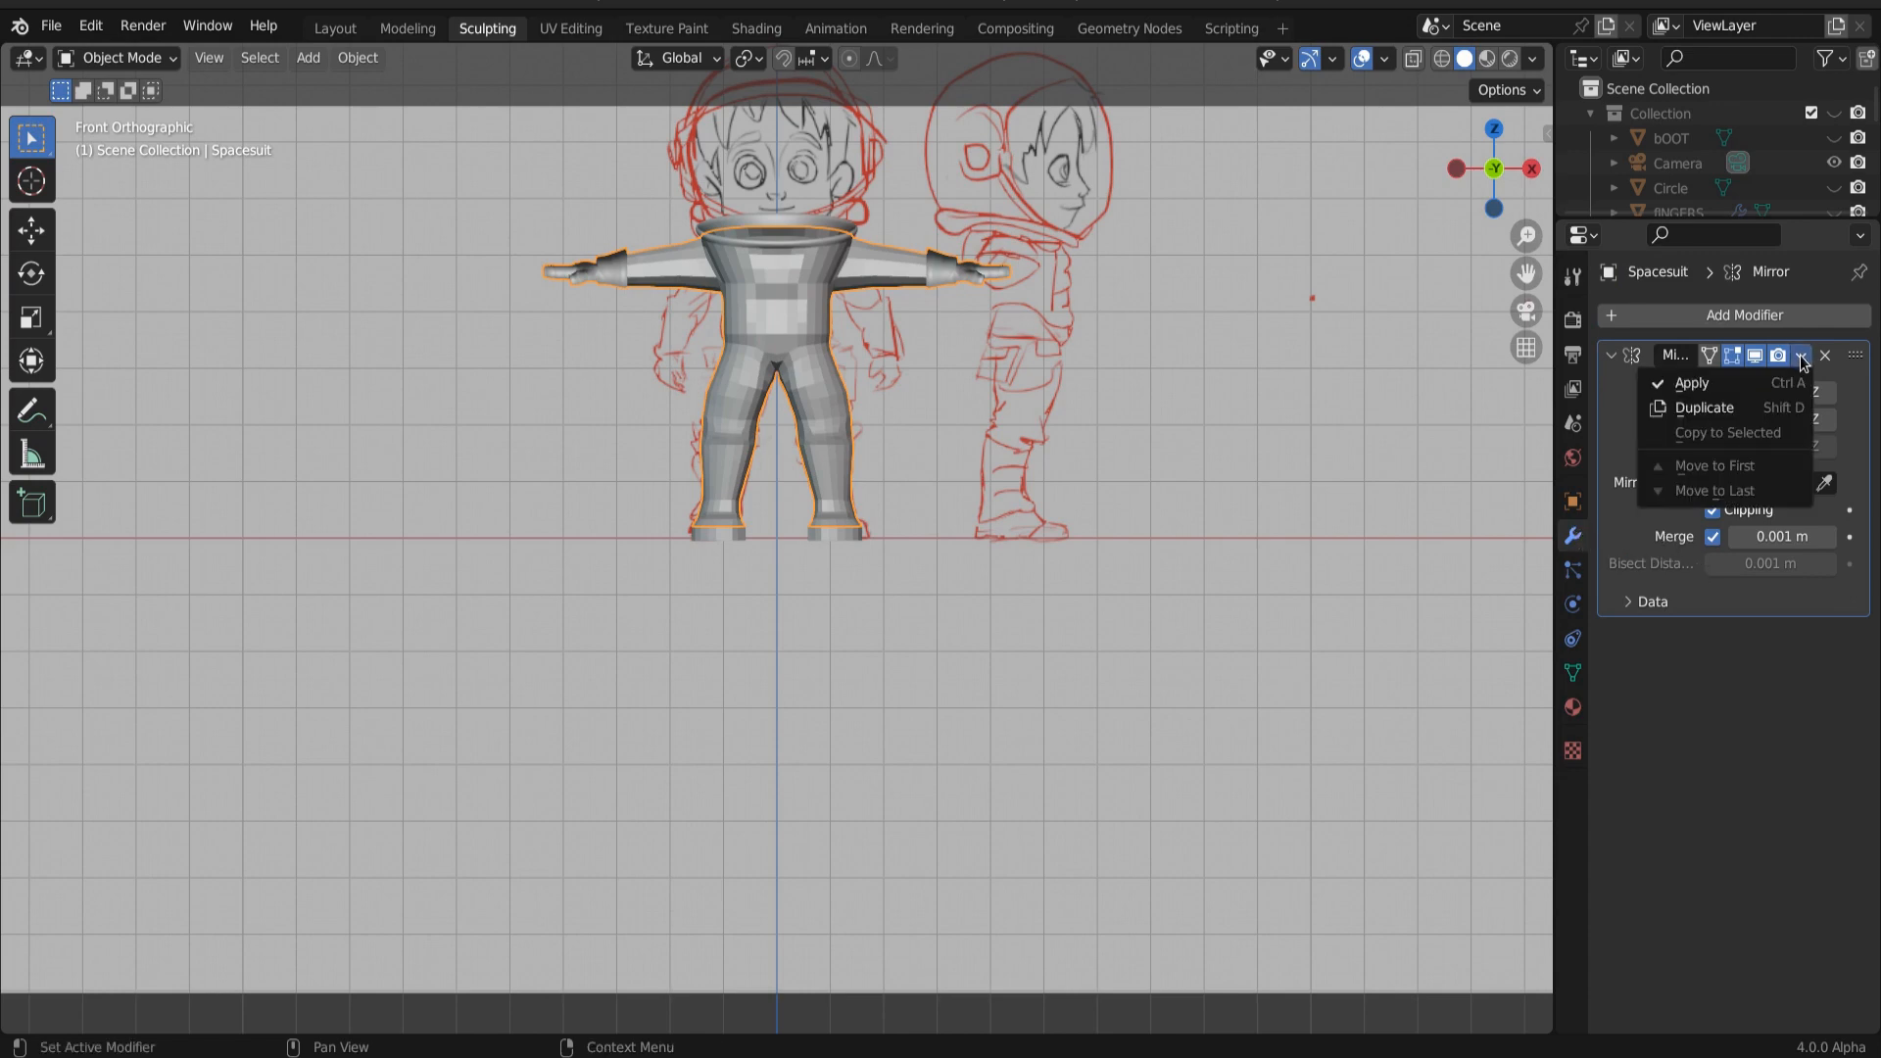
click(1741, 384)
Step: Add a Multiresolution modifier to the Spacesuit and subdivide it to level 4
click(1740, 324)
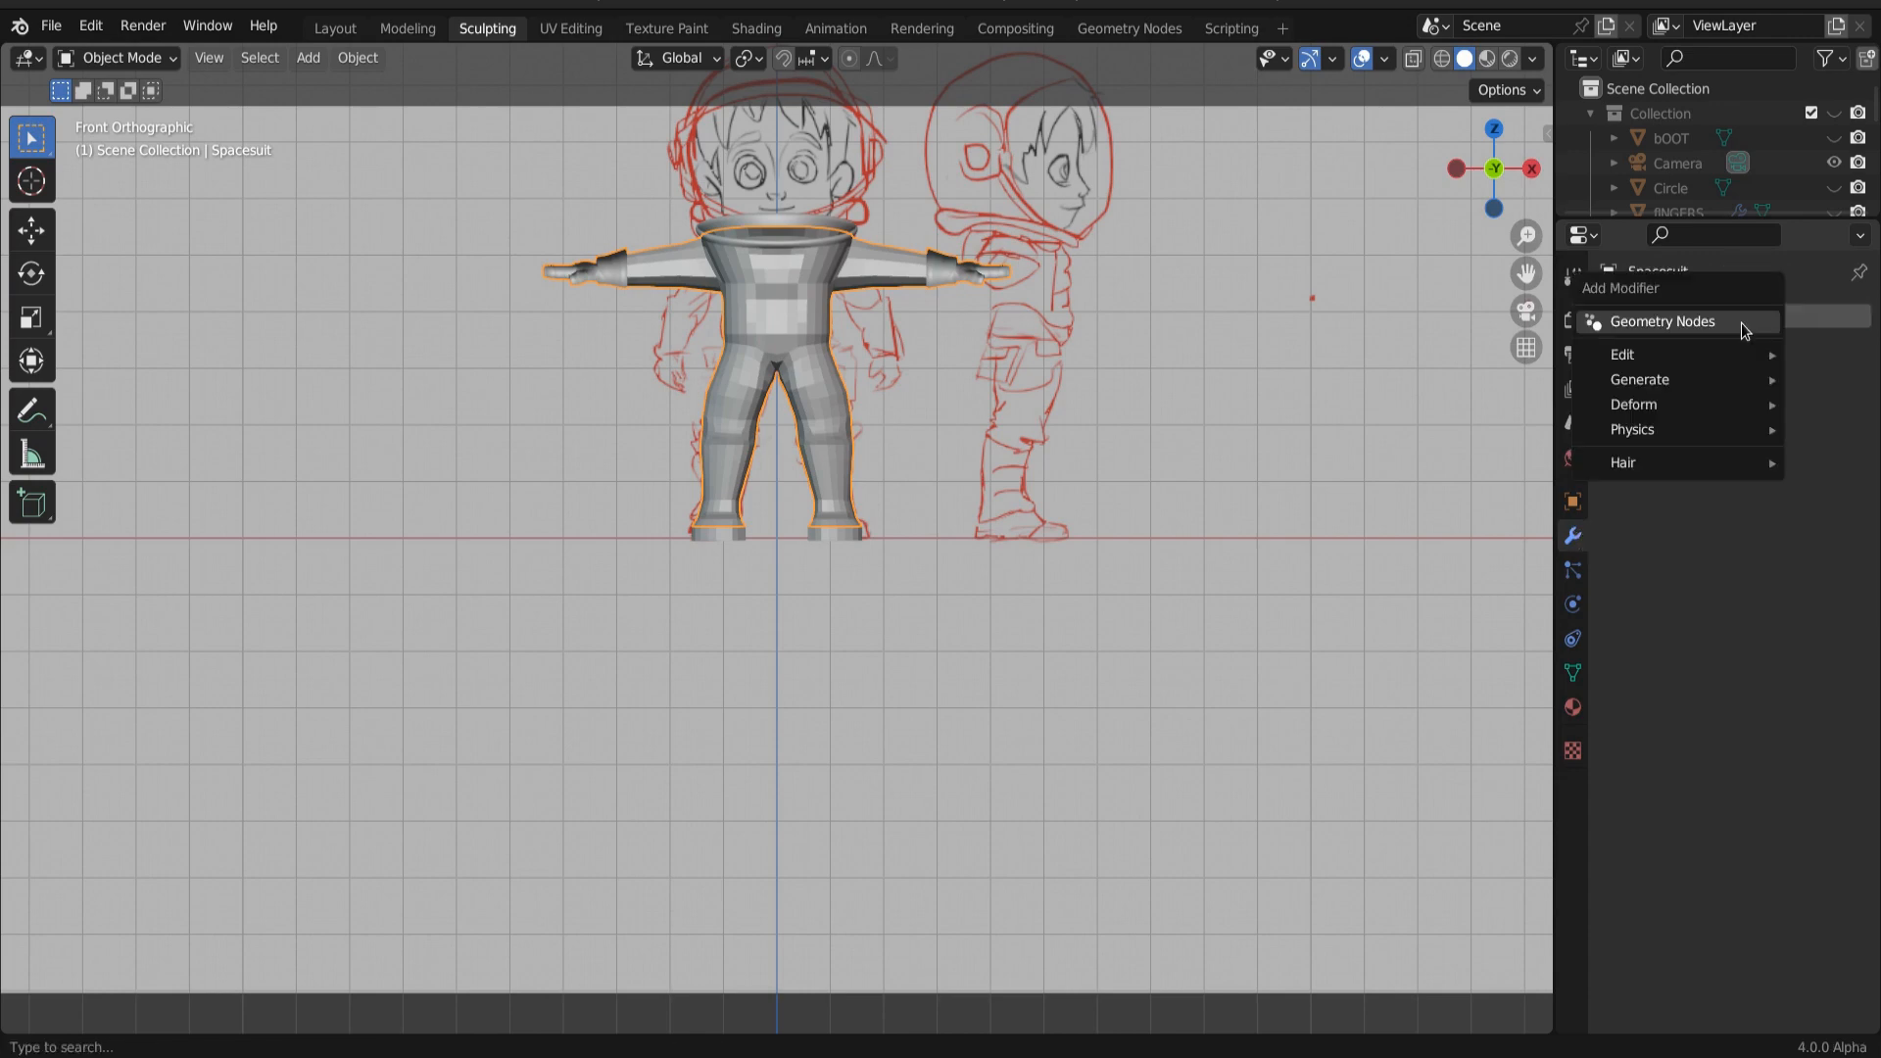
mouse_move(1707, 362)
mouse_move(1663, 384)
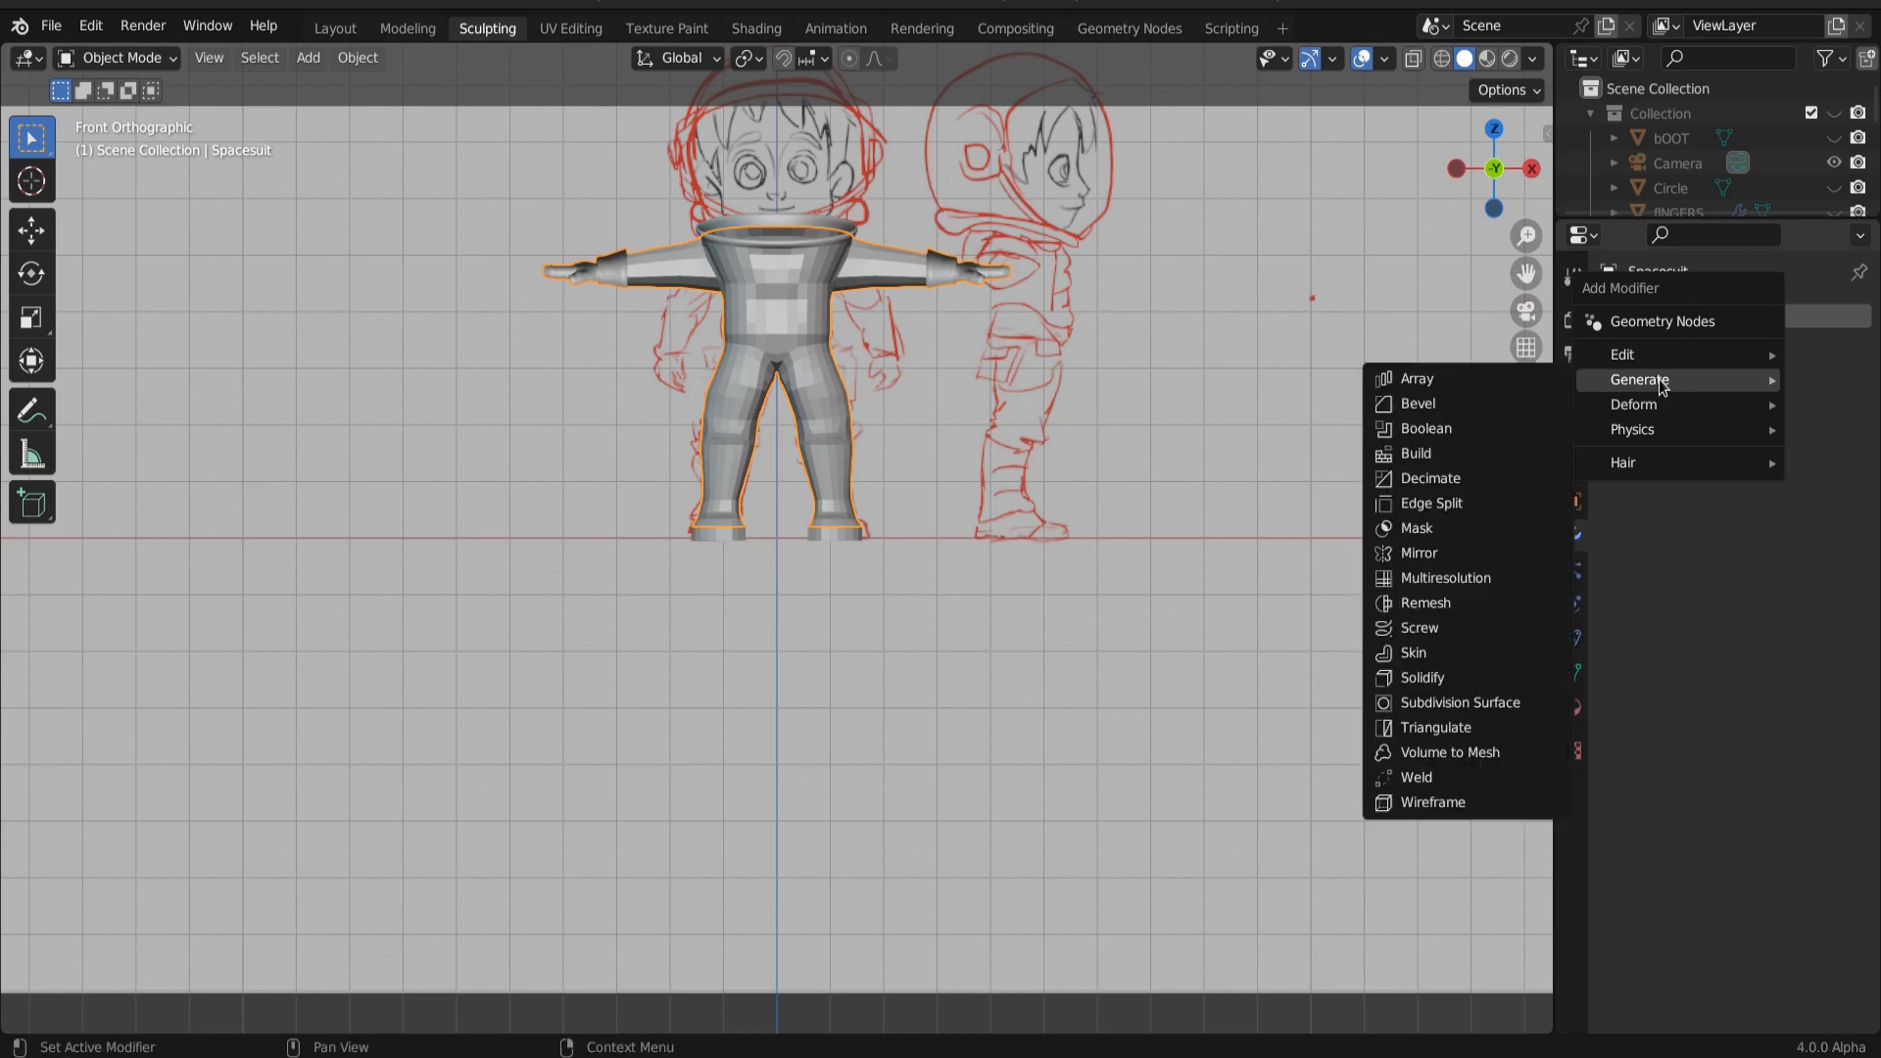
click(1460, 579)
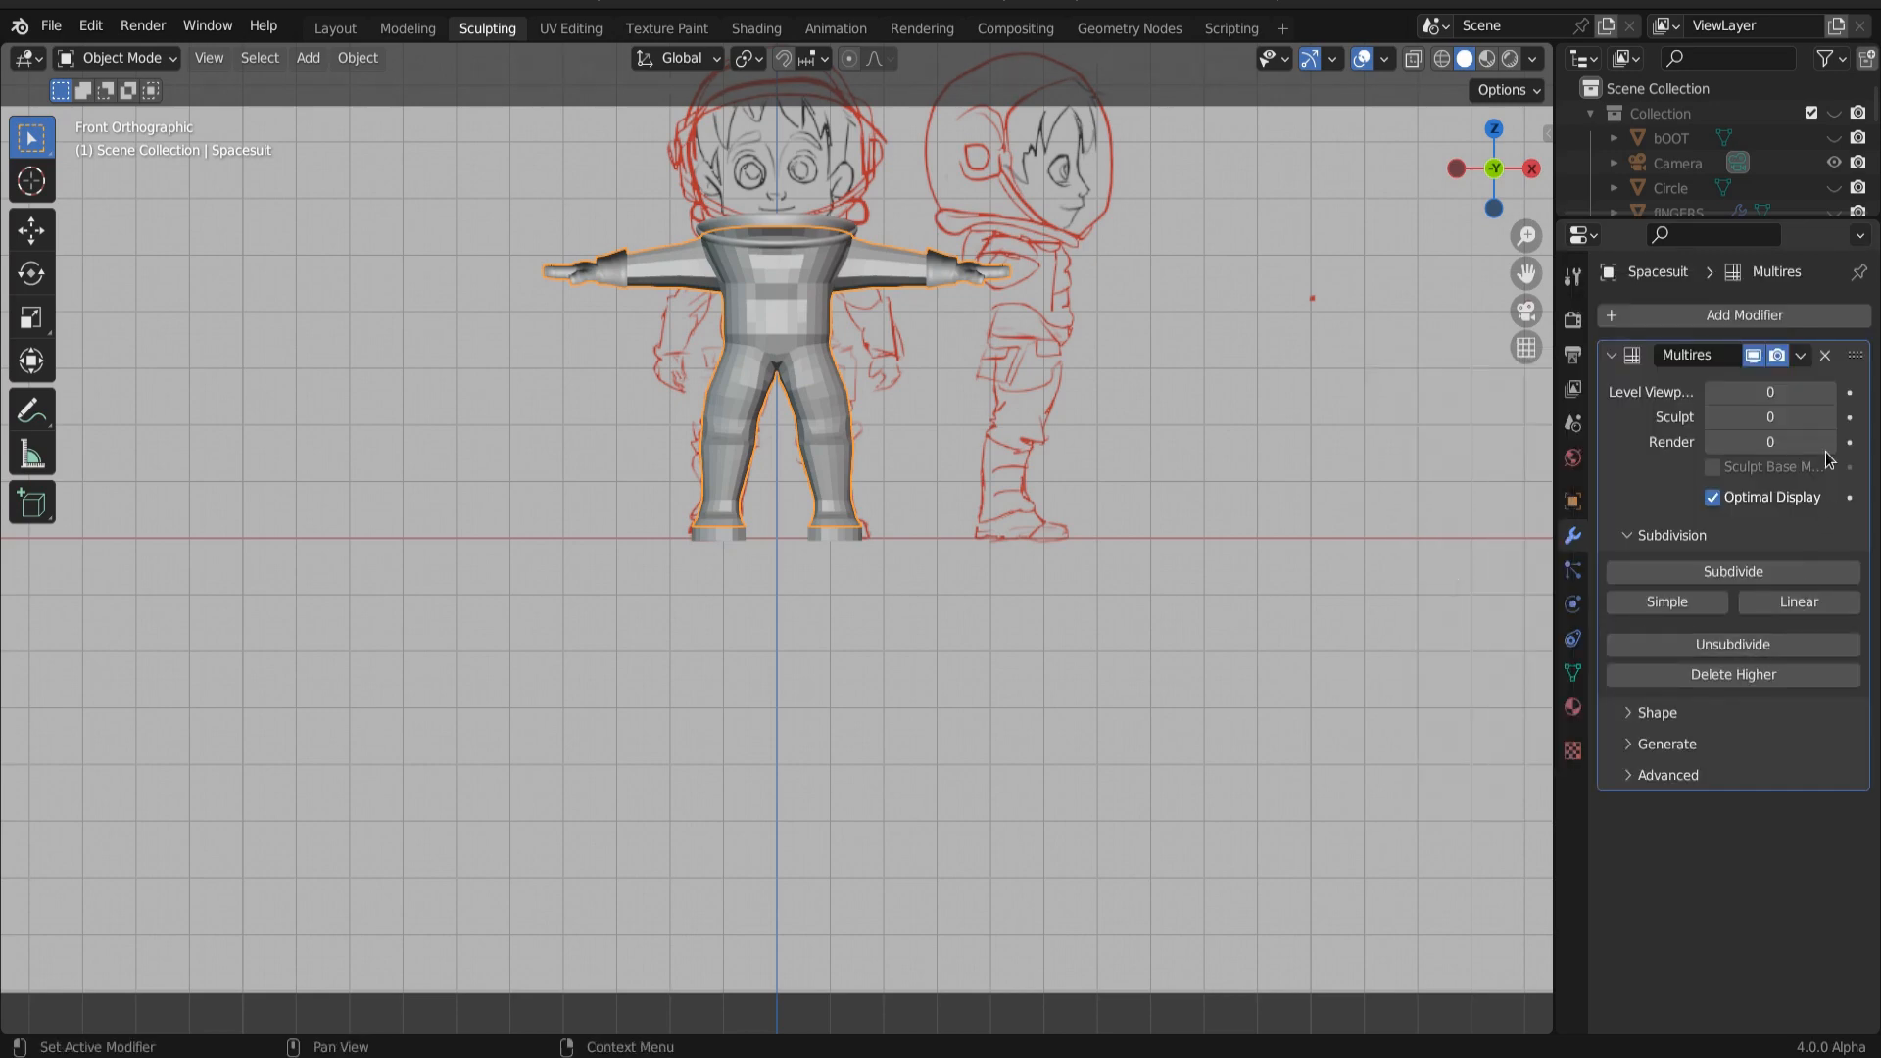
click(1760, 576)
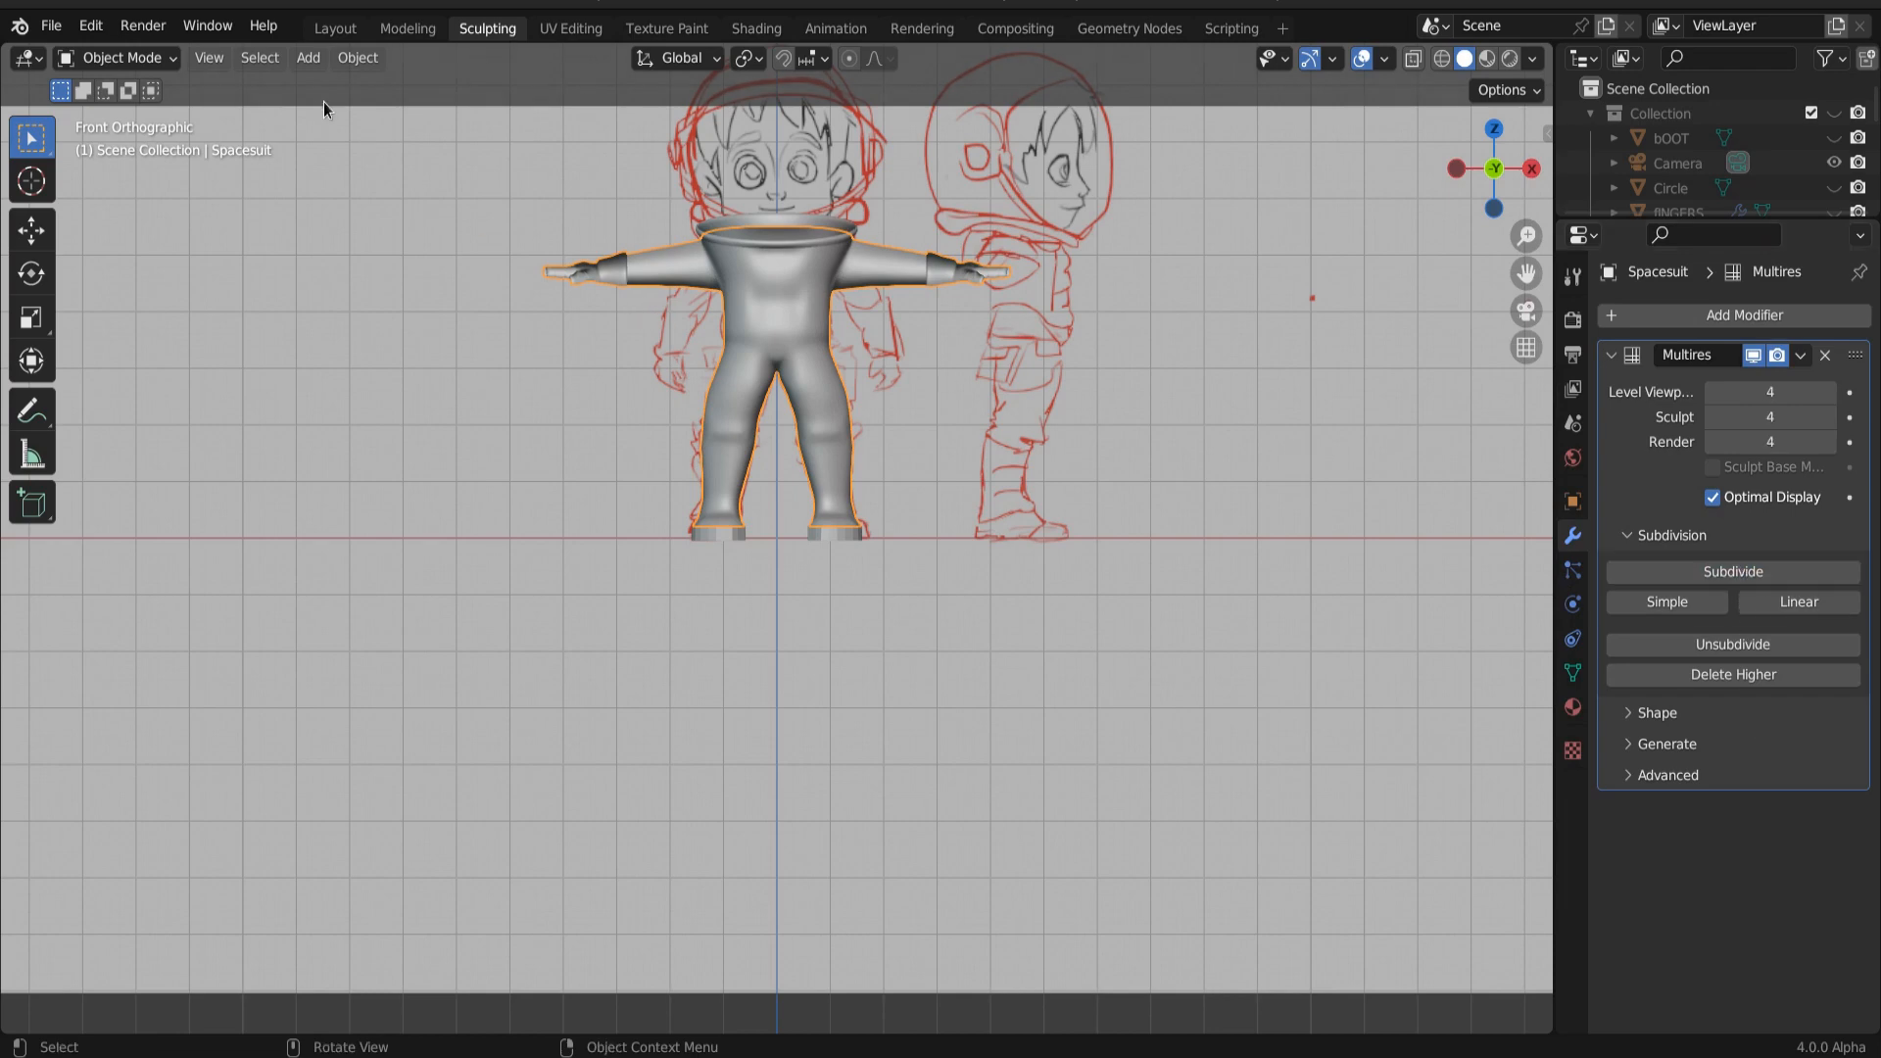
Step: Switch the Spacesuit to Sculpt Mode and widen the brush list so the brush names show
click(117, 58)
click(125, 140)
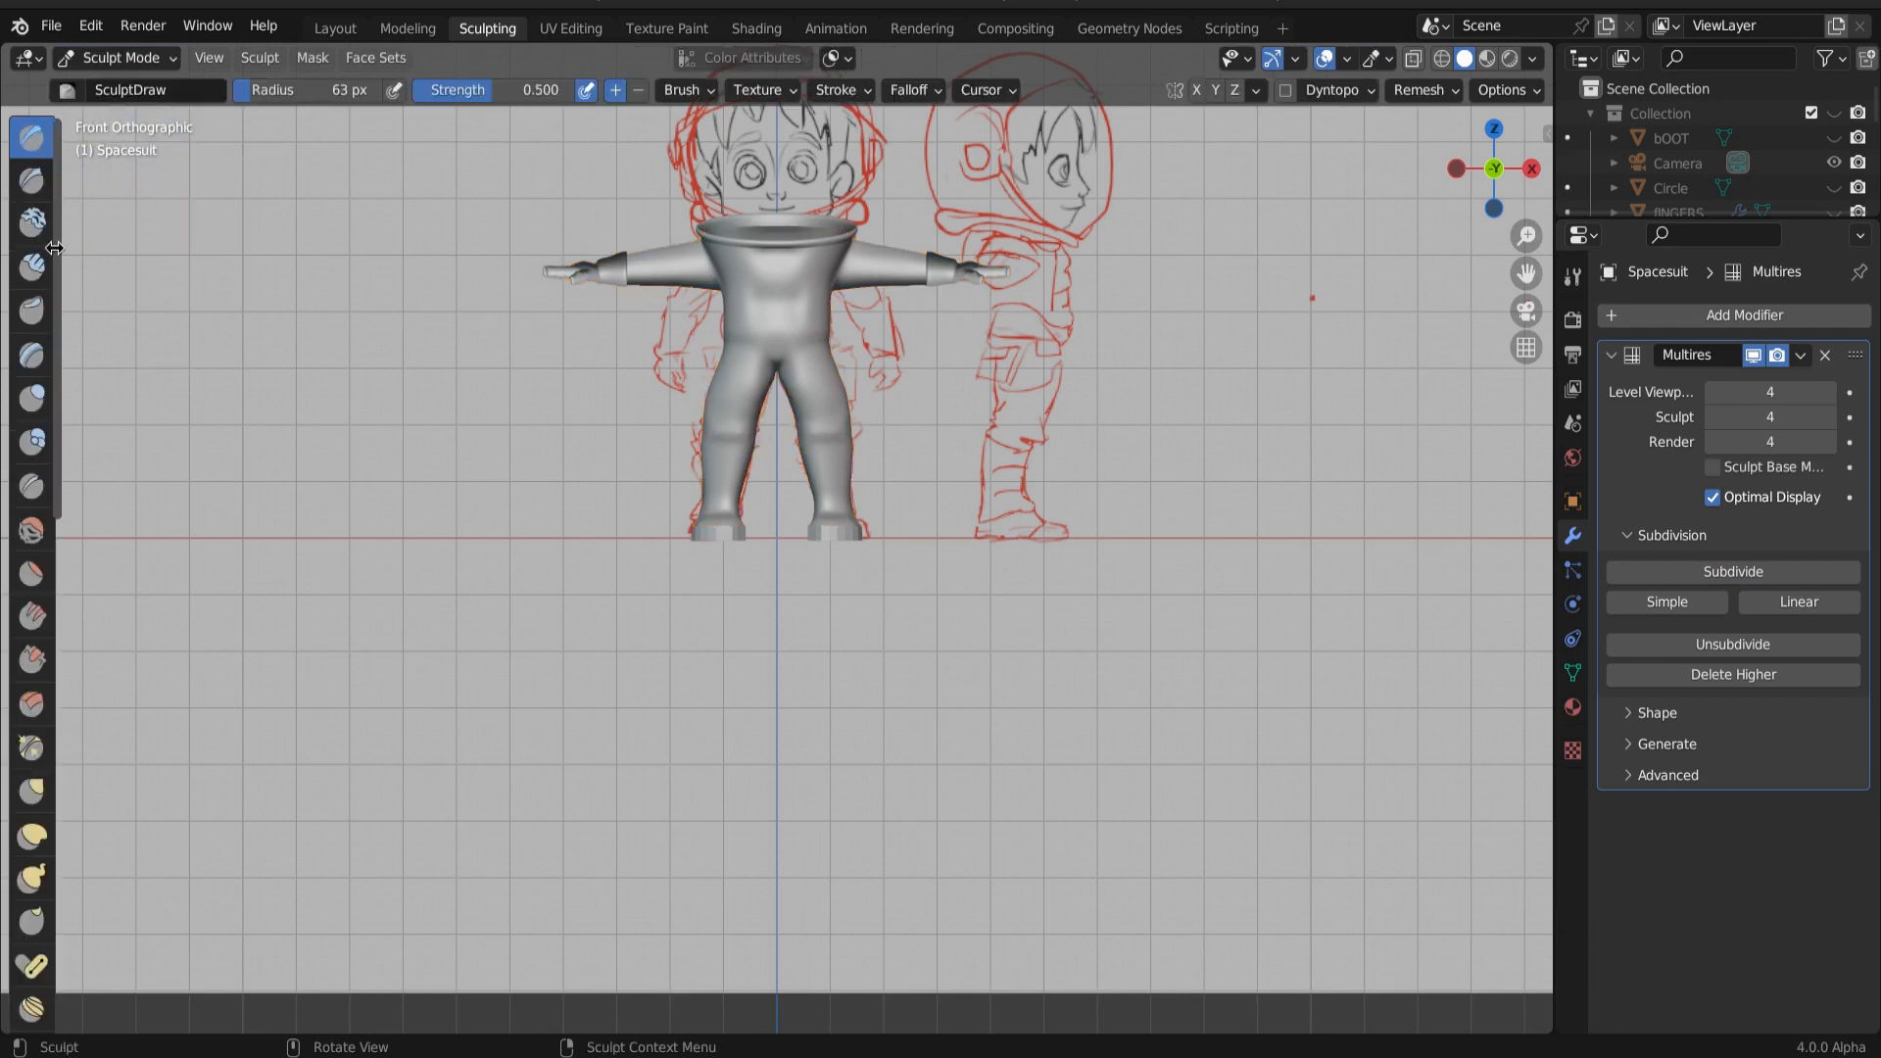
mouse_move(56, 248)
mouse_down()
mouse_move(281, 281)
mouse_move(234, 290)
mouse_up()
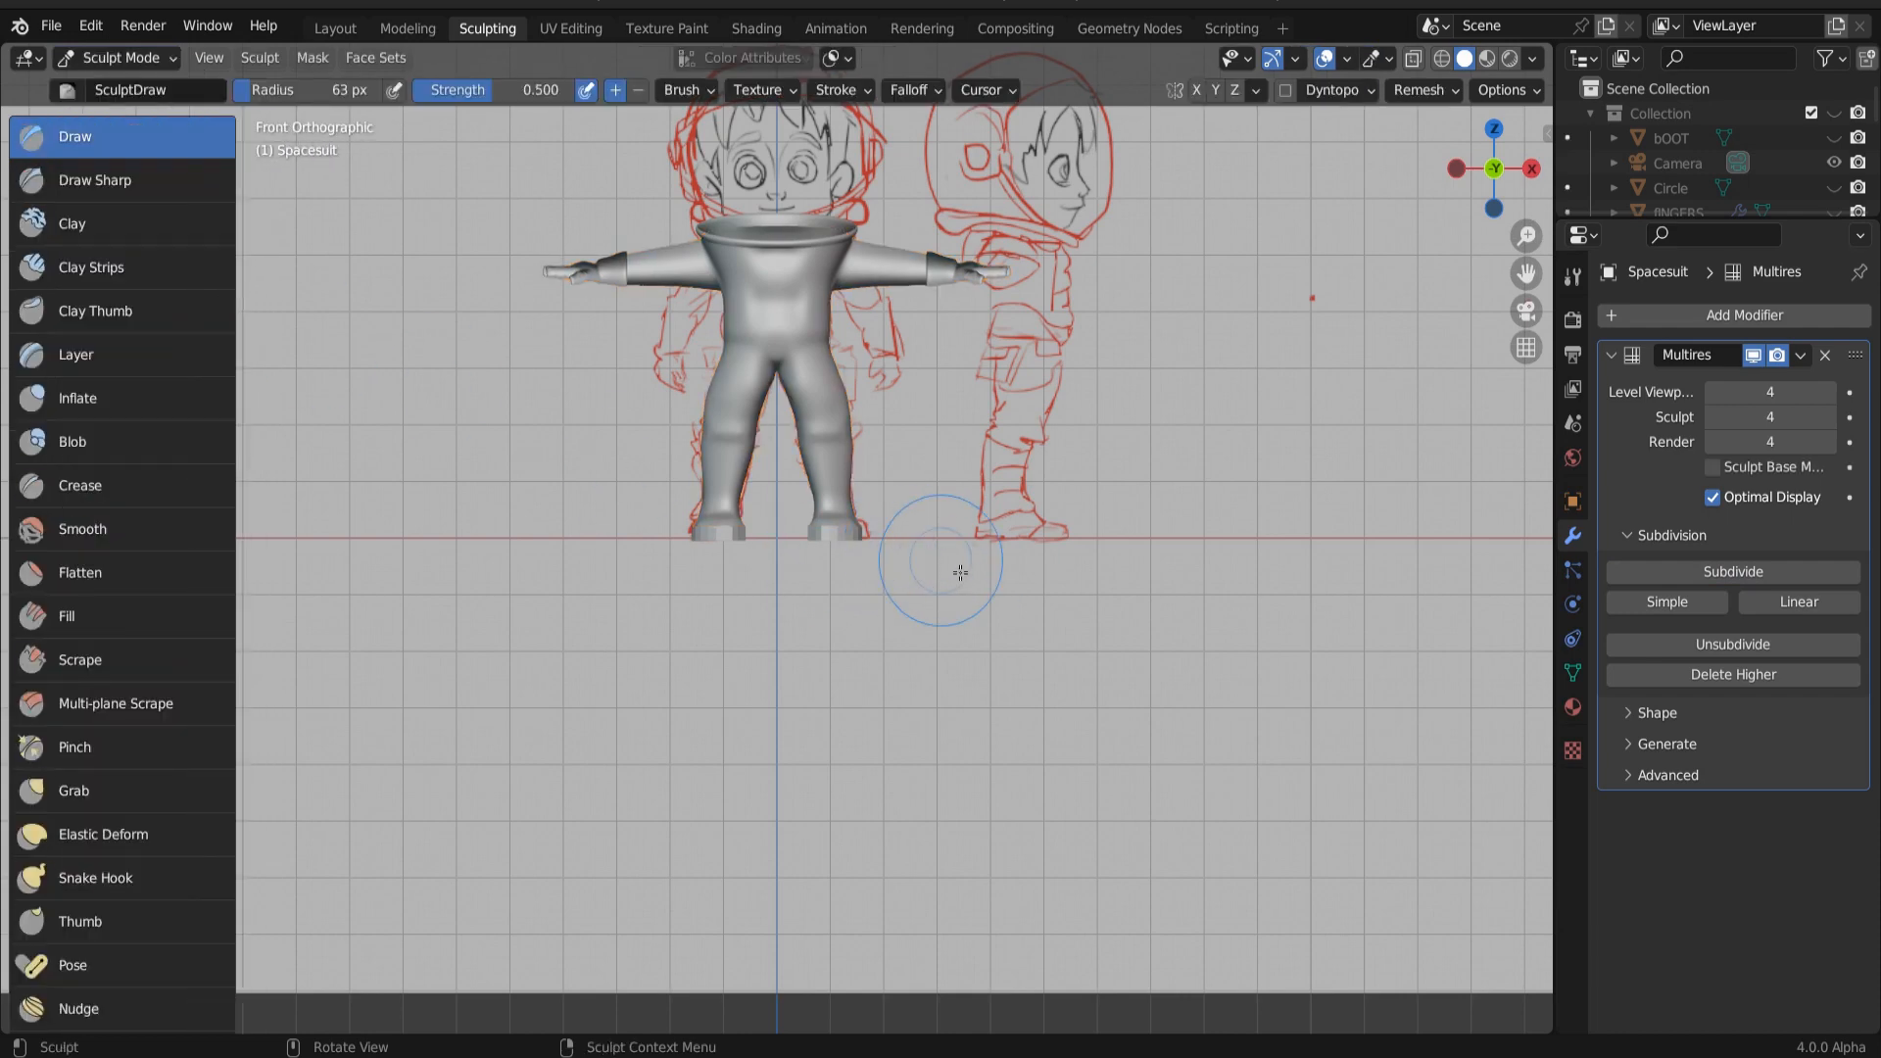
Step: Set the viewport shading's lighting to MatCap and choose the reddish-brown clay material
scroll(957, 557, up, 4)
scroll(959, 551, up, 4)
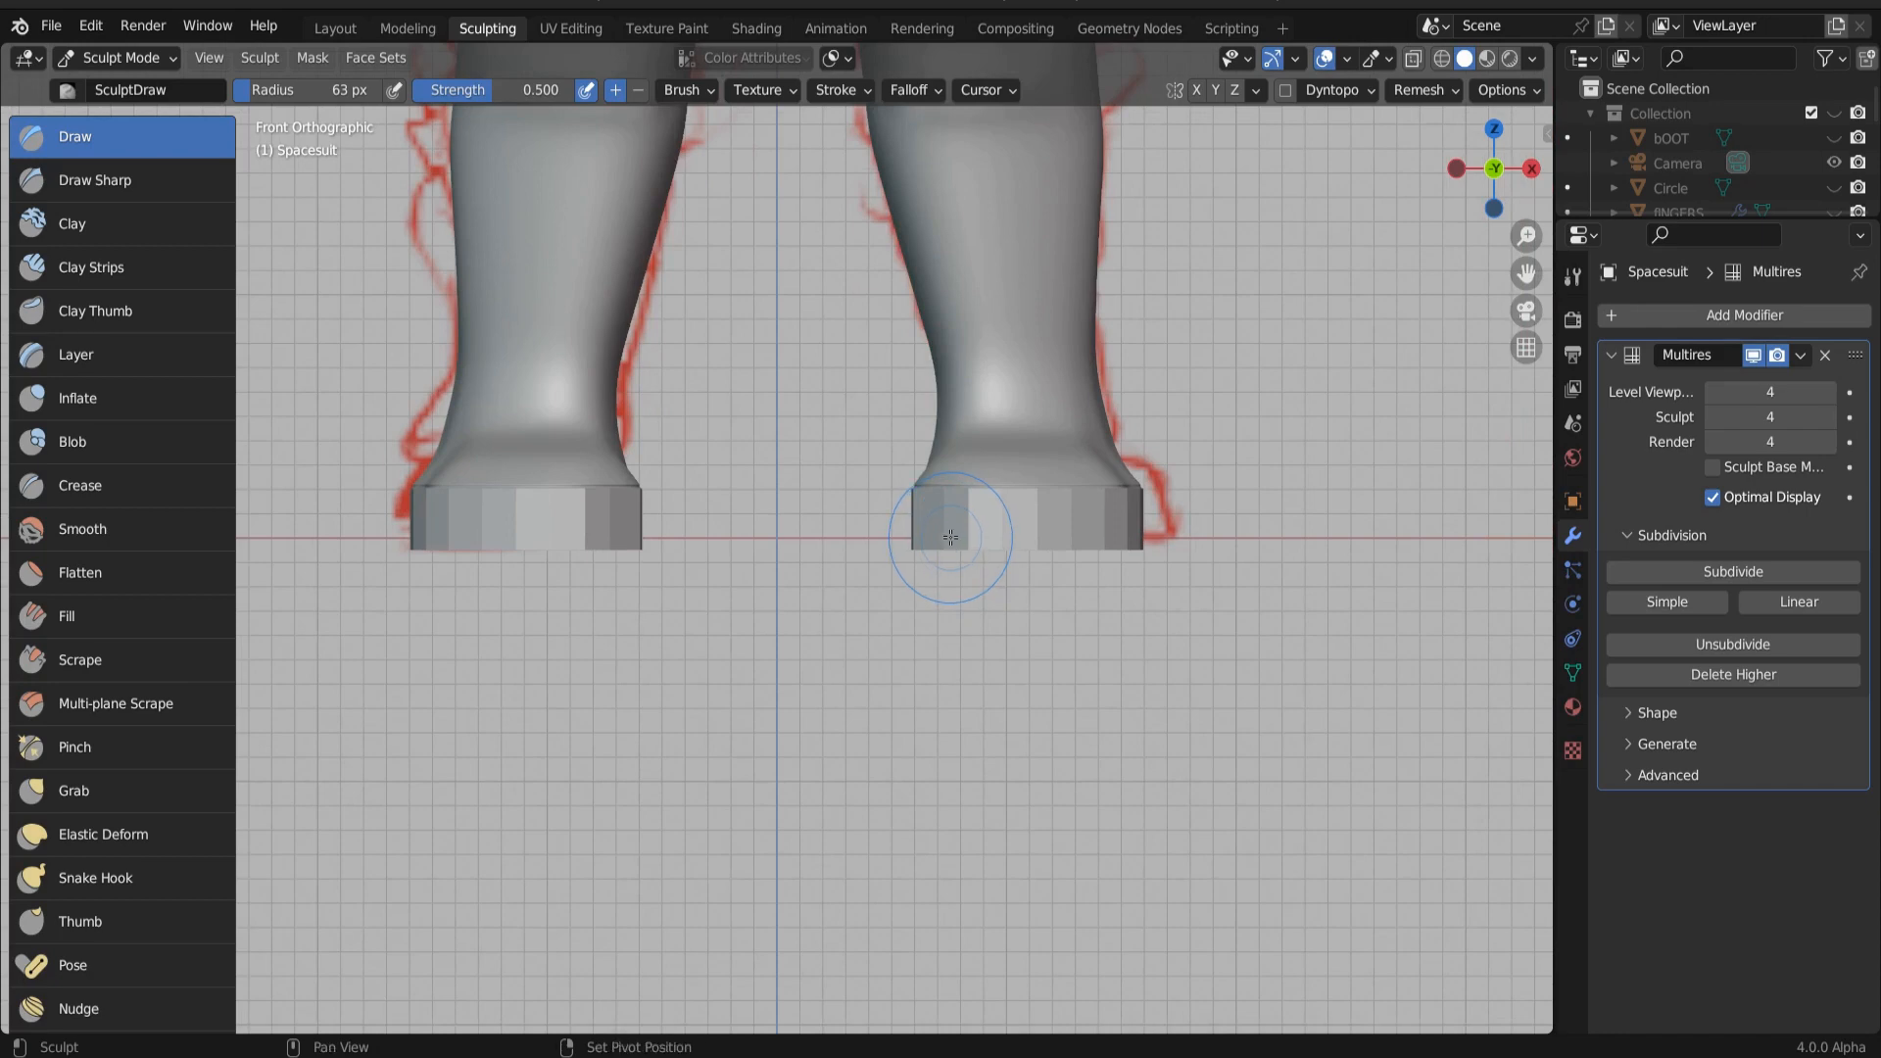
shift+middle_drag(948, 549, 802, 1043)
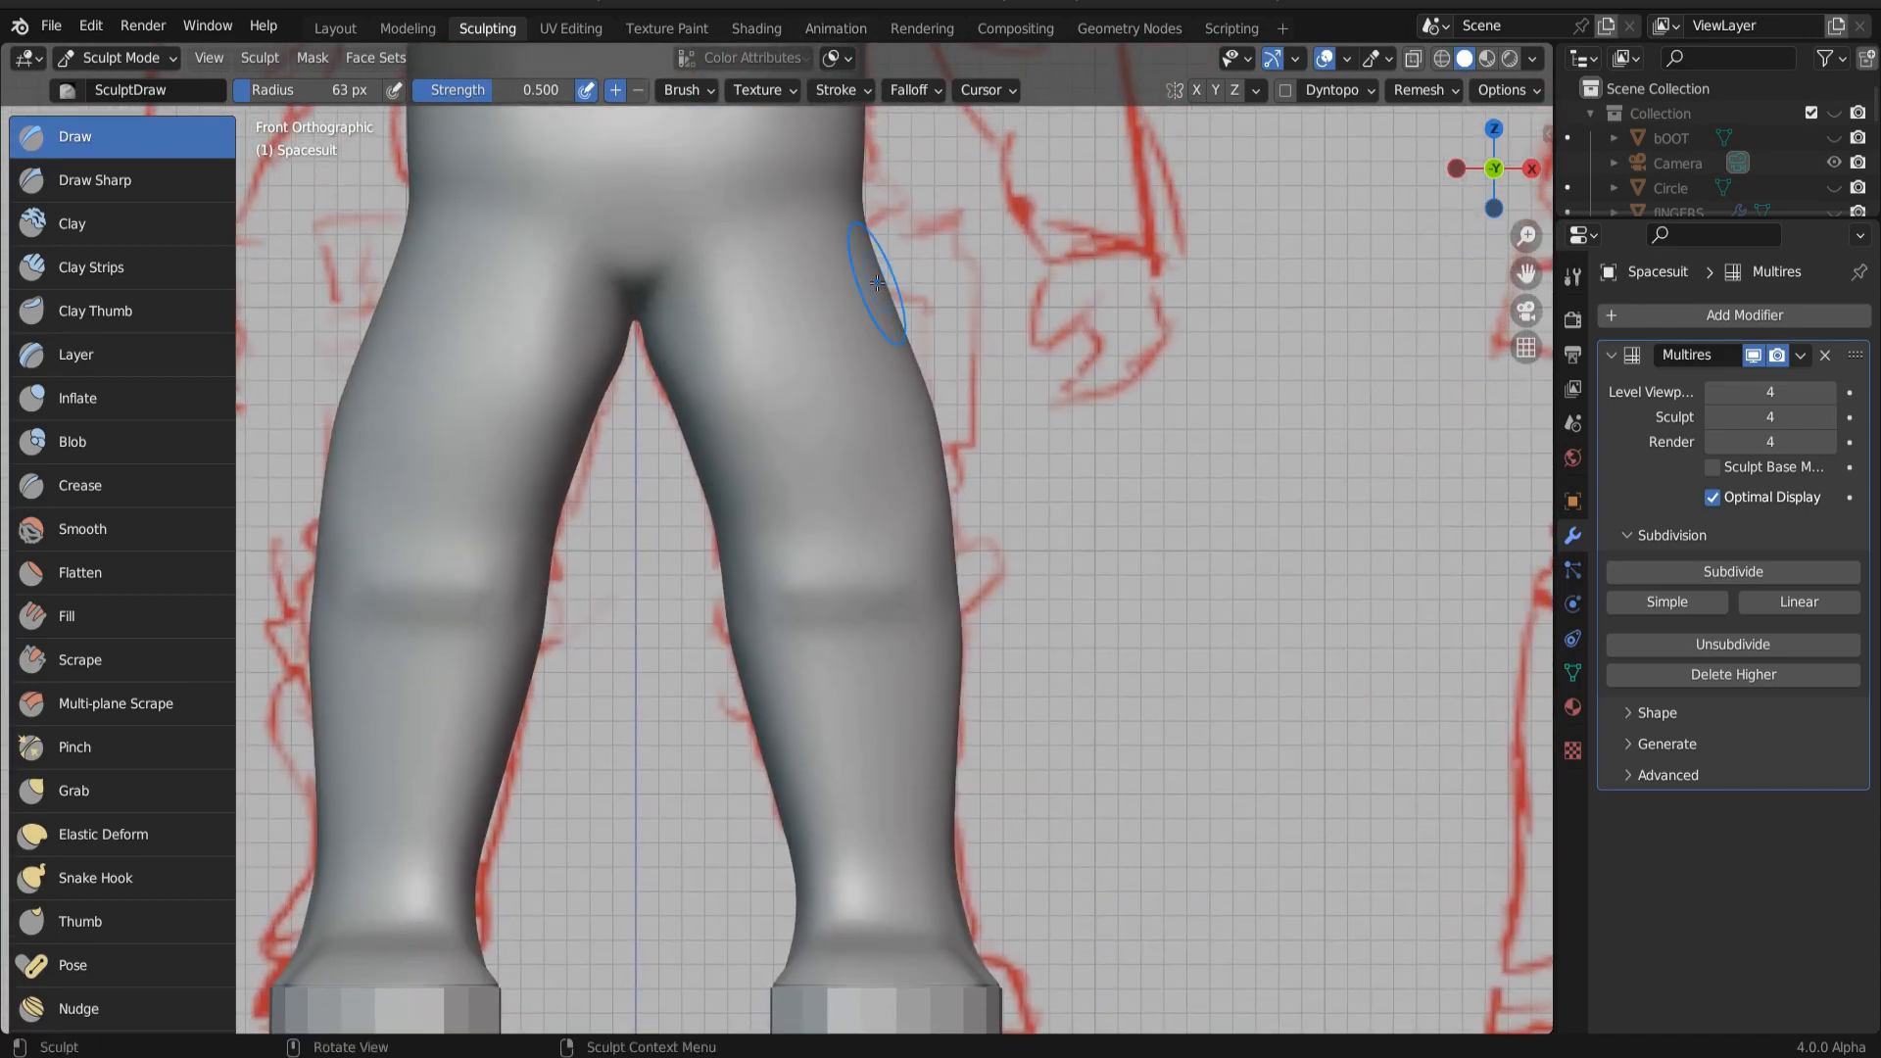
click(1534, 61)
click(1431, 179)
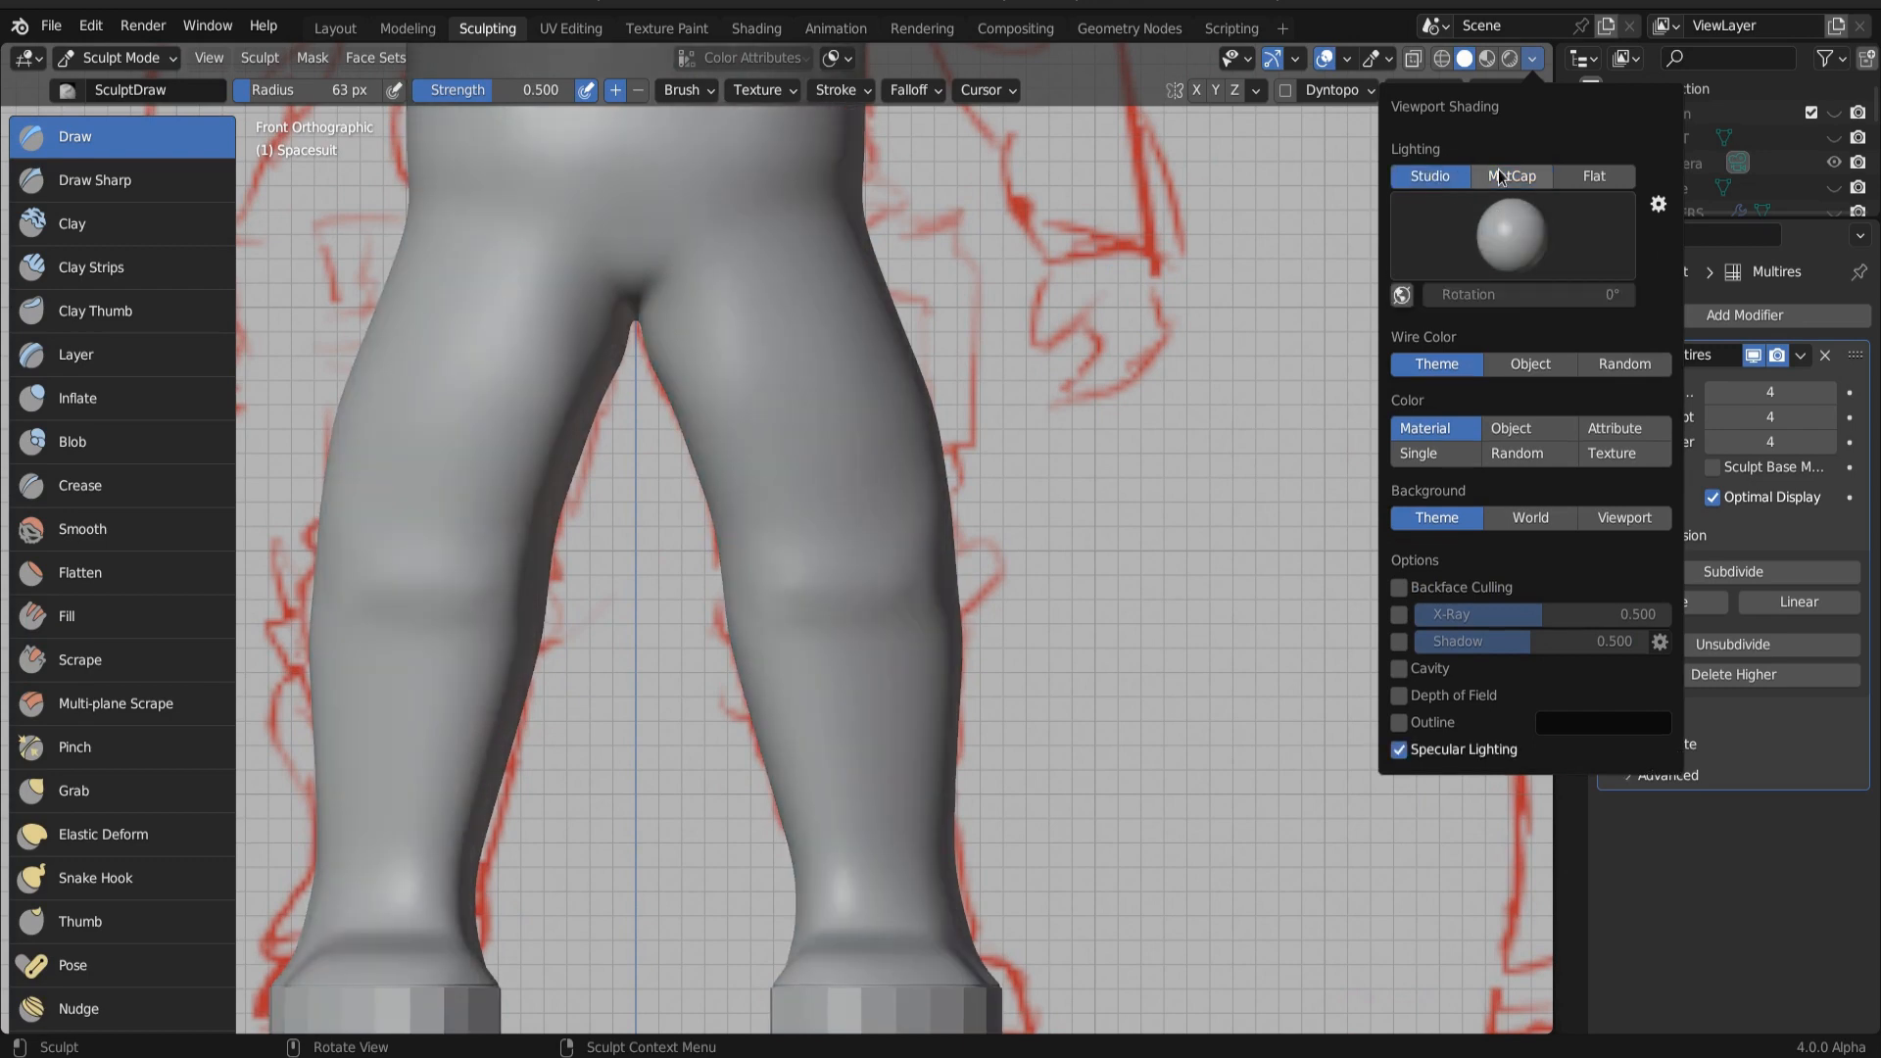
click(1509, 176)
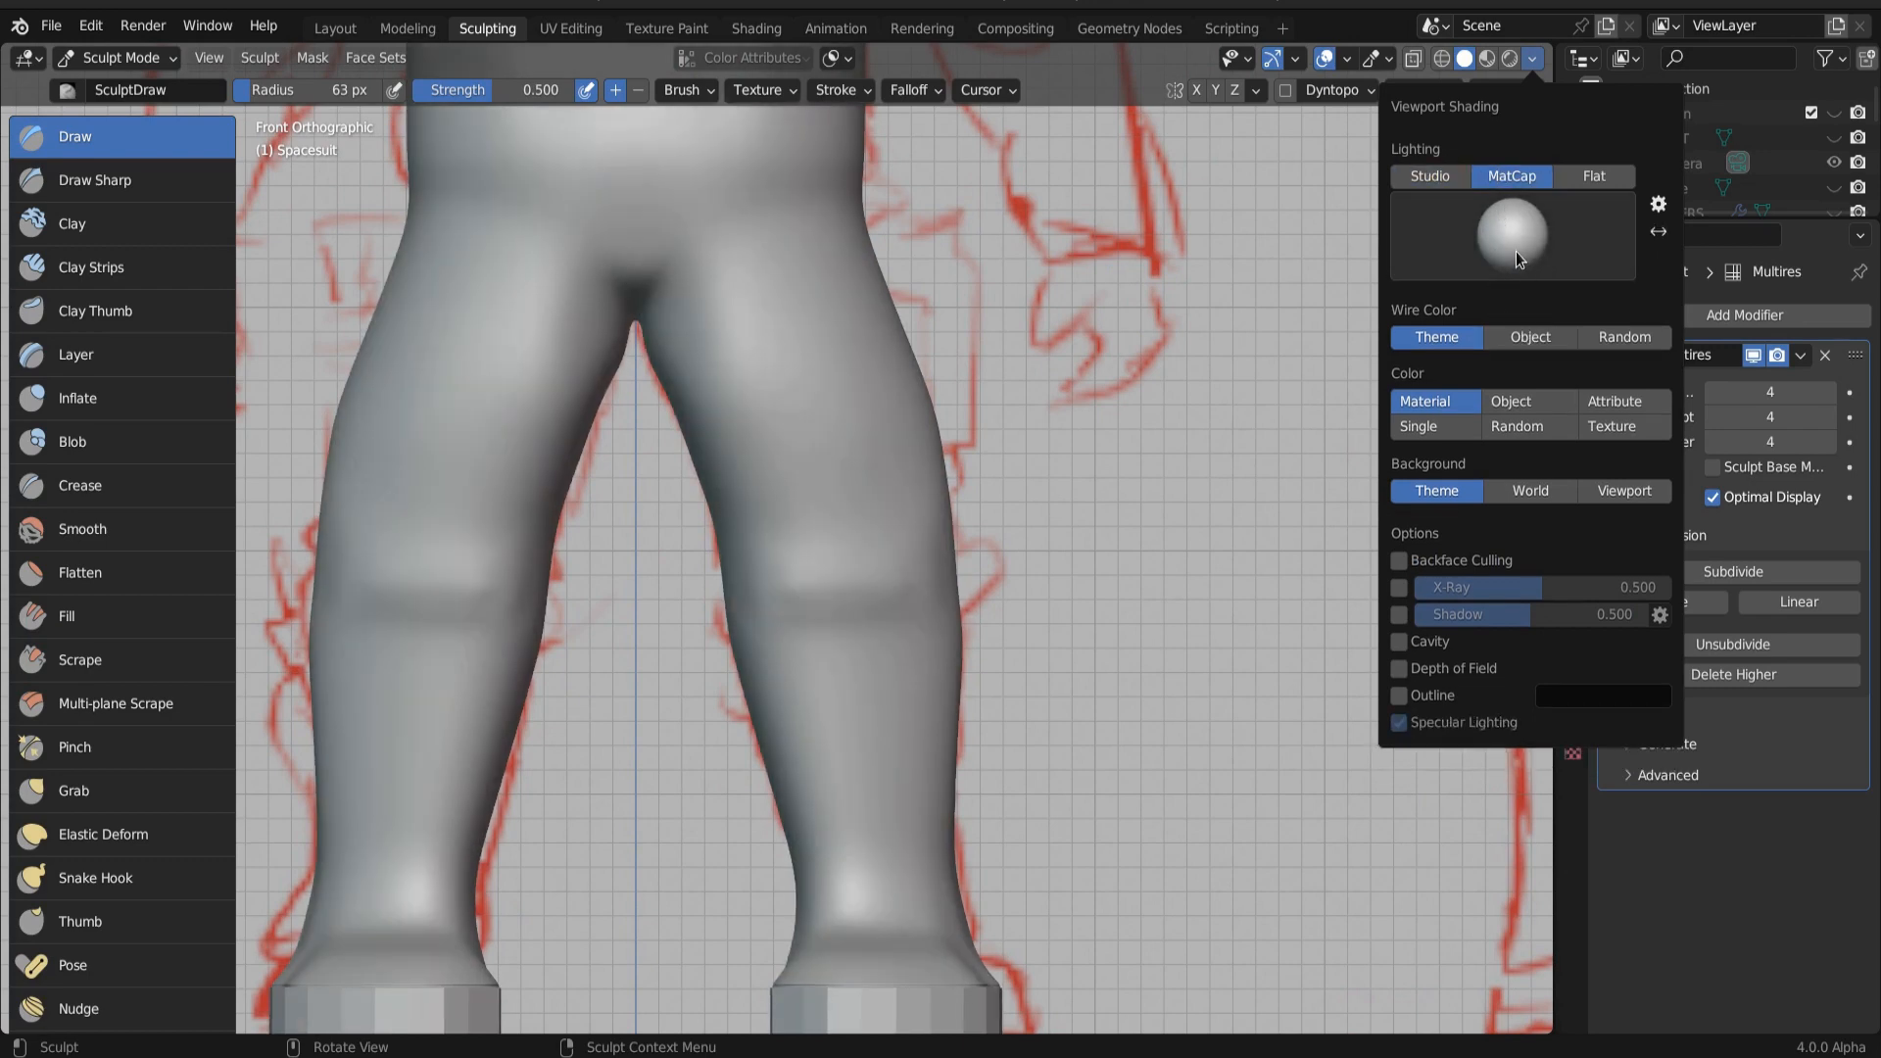
click(1517, 250)
click(1165, 396)
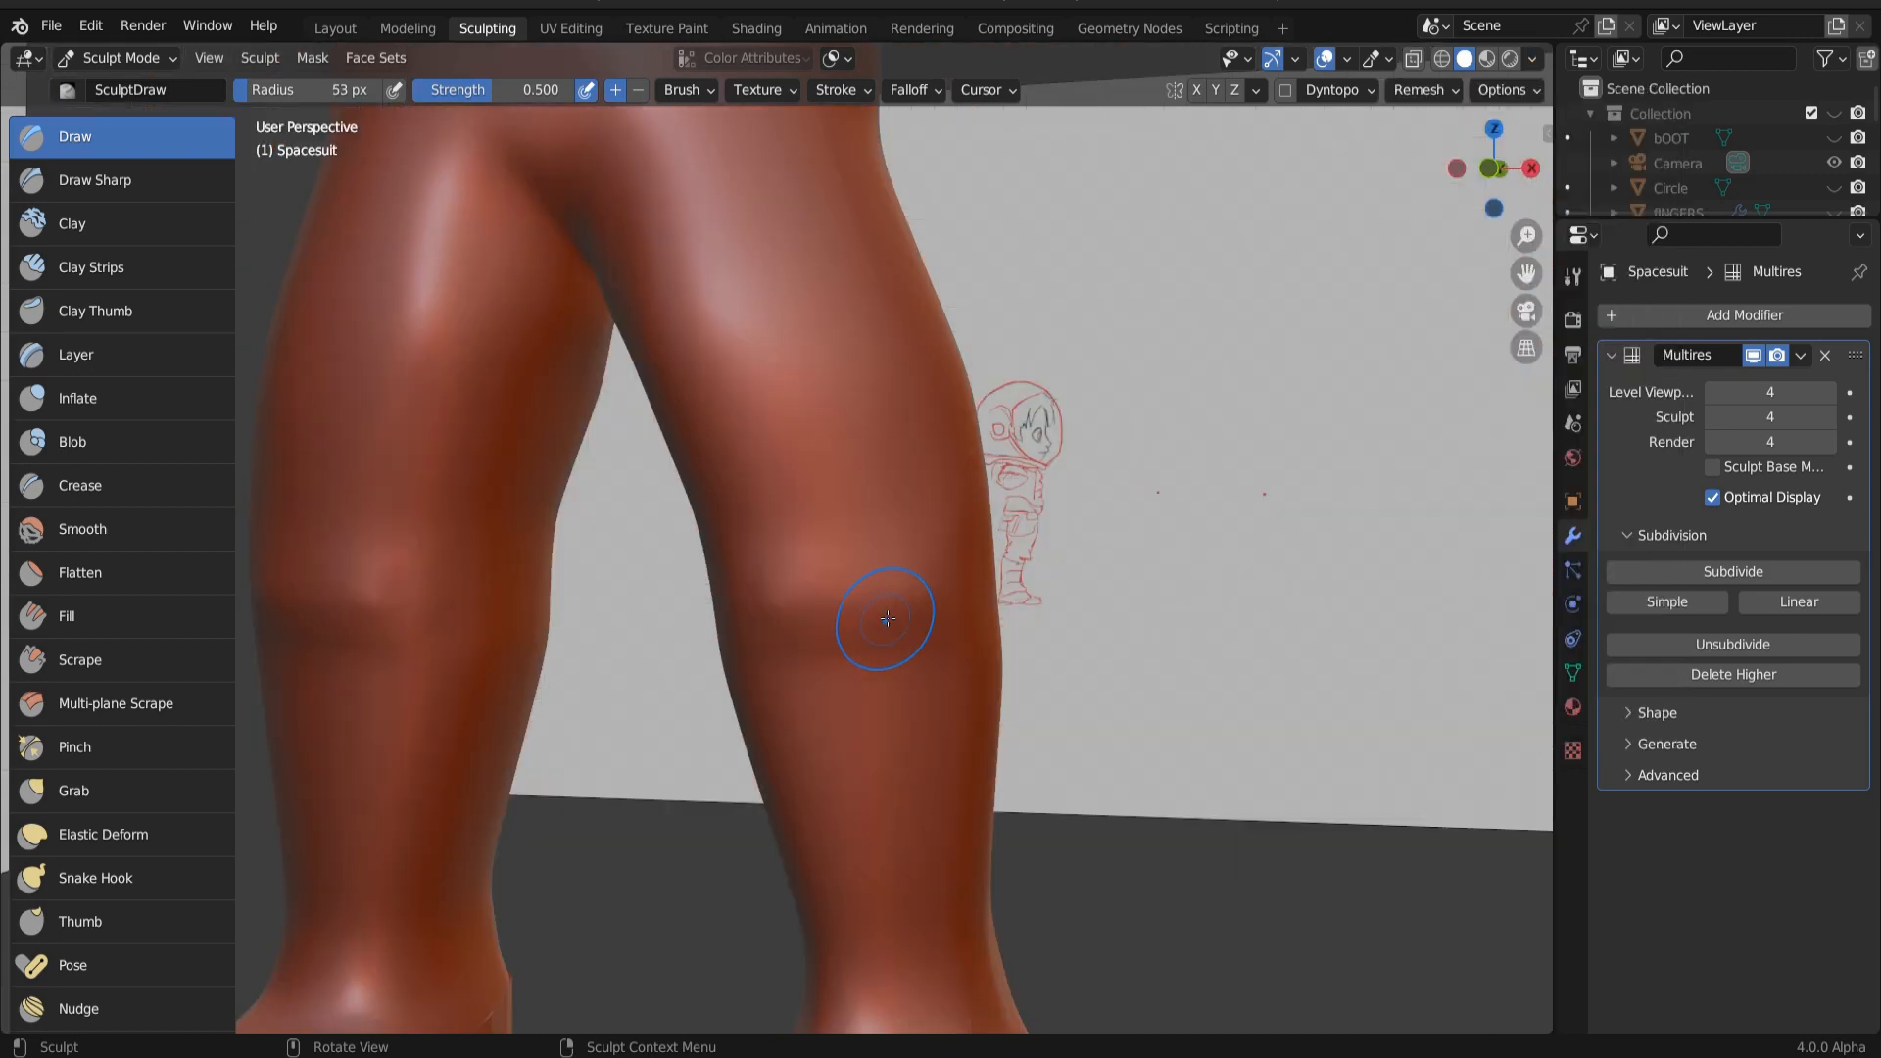
Step: Sculpt a raised horizontal fold across the front of one knee with the Draw brush and carve a groove beside it
scroll(879, 619, up, 2)
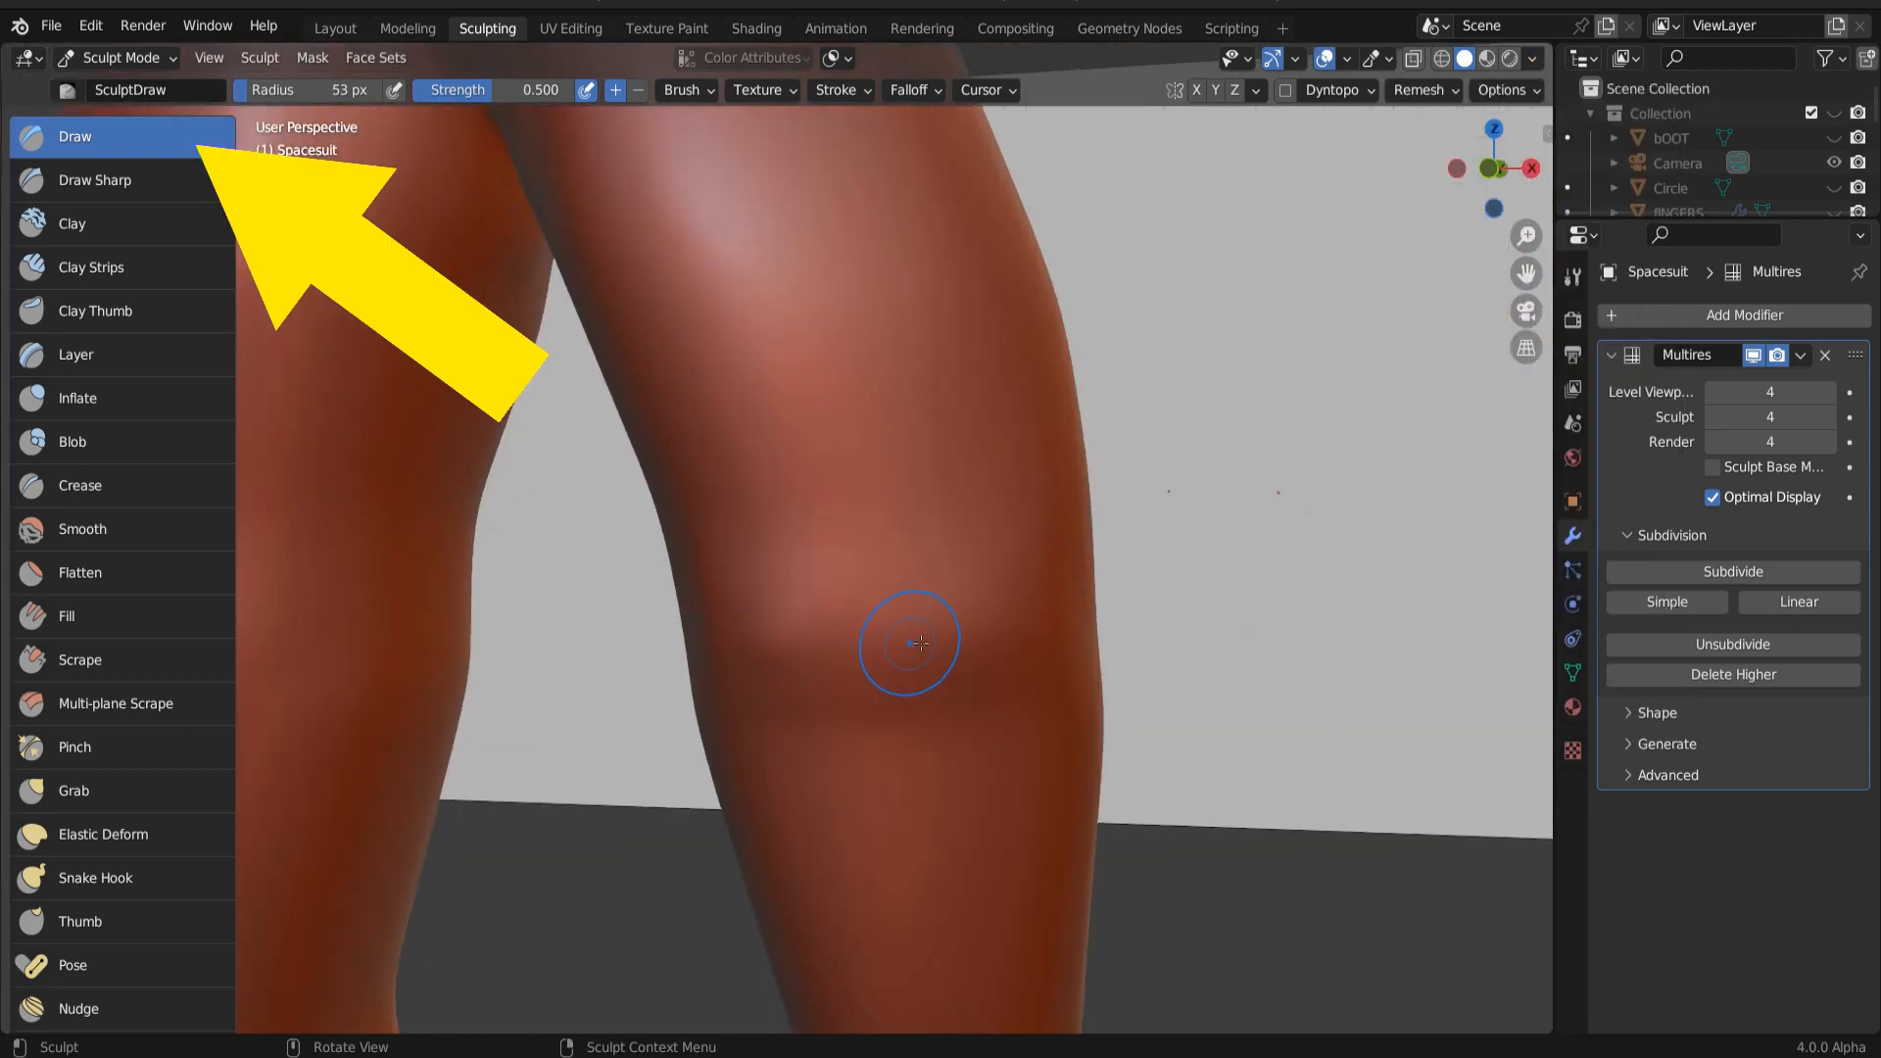
drag(980, 635, 760, 654)
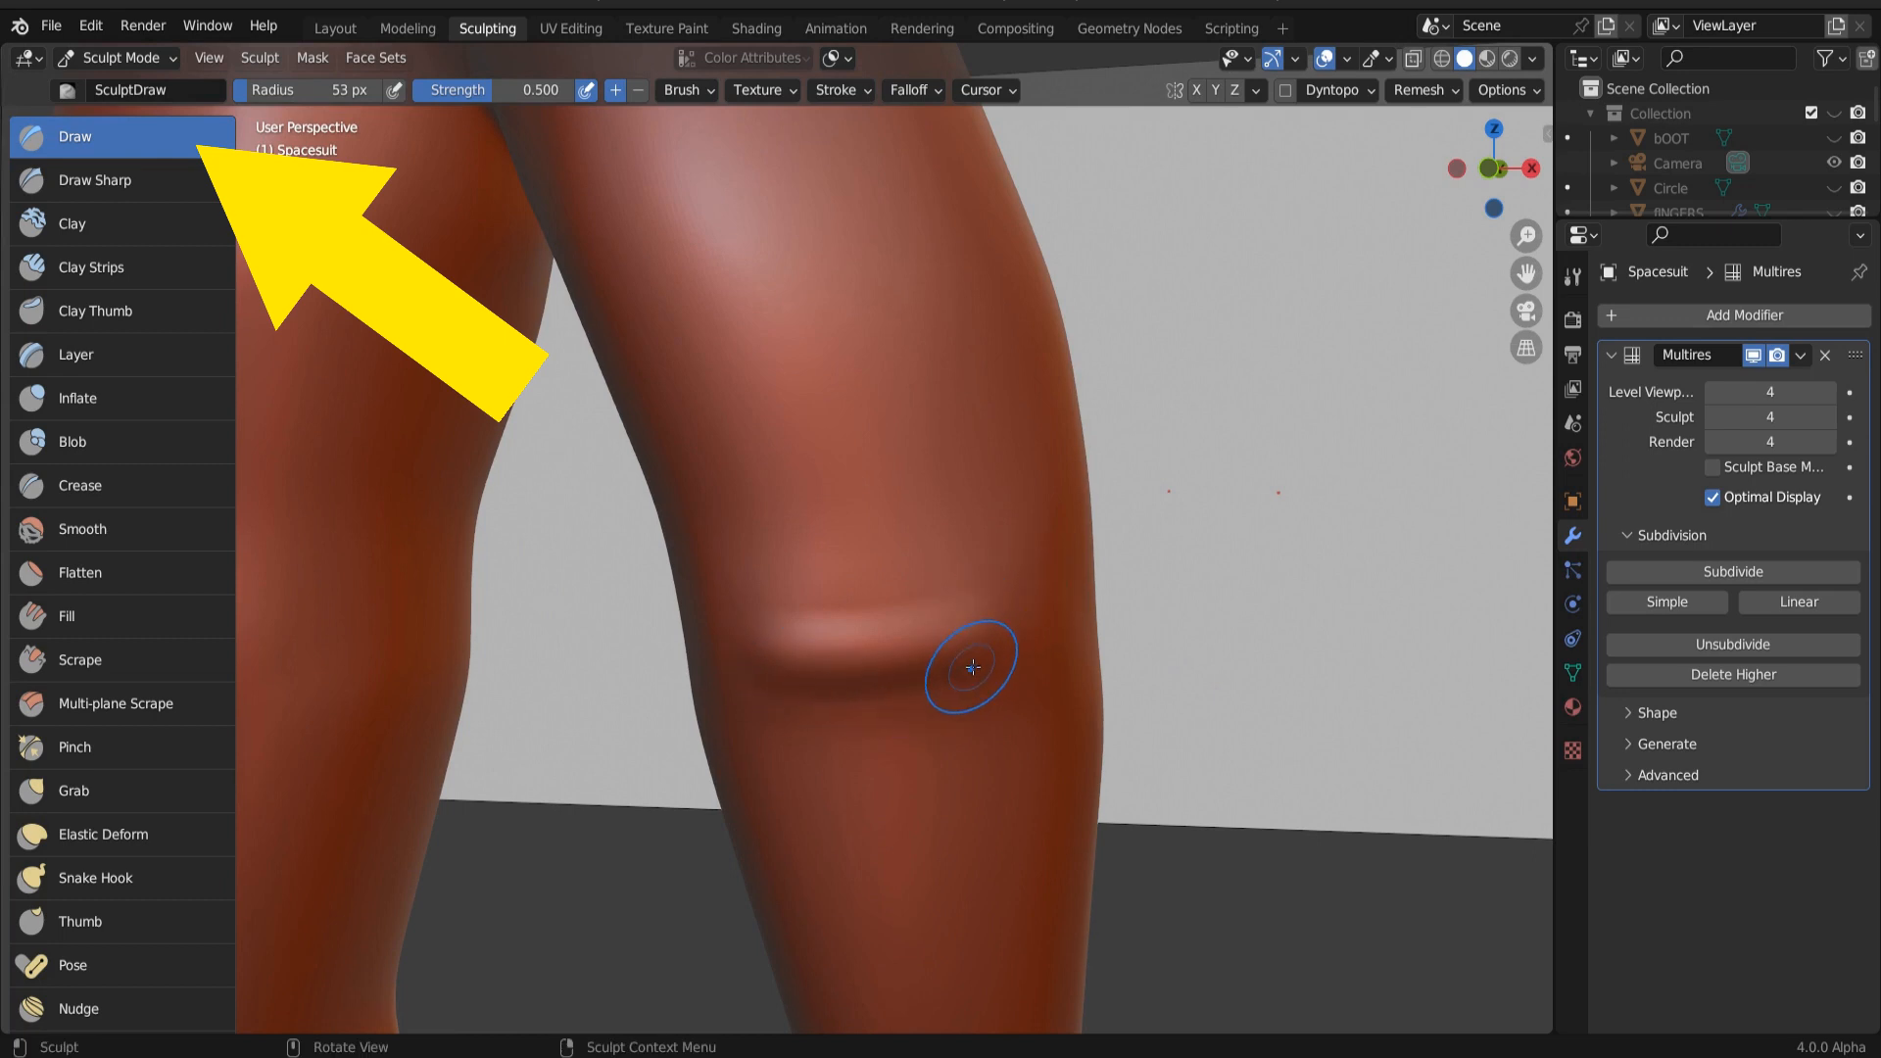
ctrl+drag(1023, 647, 835, 677)
Step: Set the Draw brush radius to 41 px and carve horizontal creases across and below the front of the other knee
middle_drag(1004, 588, 582, 595)
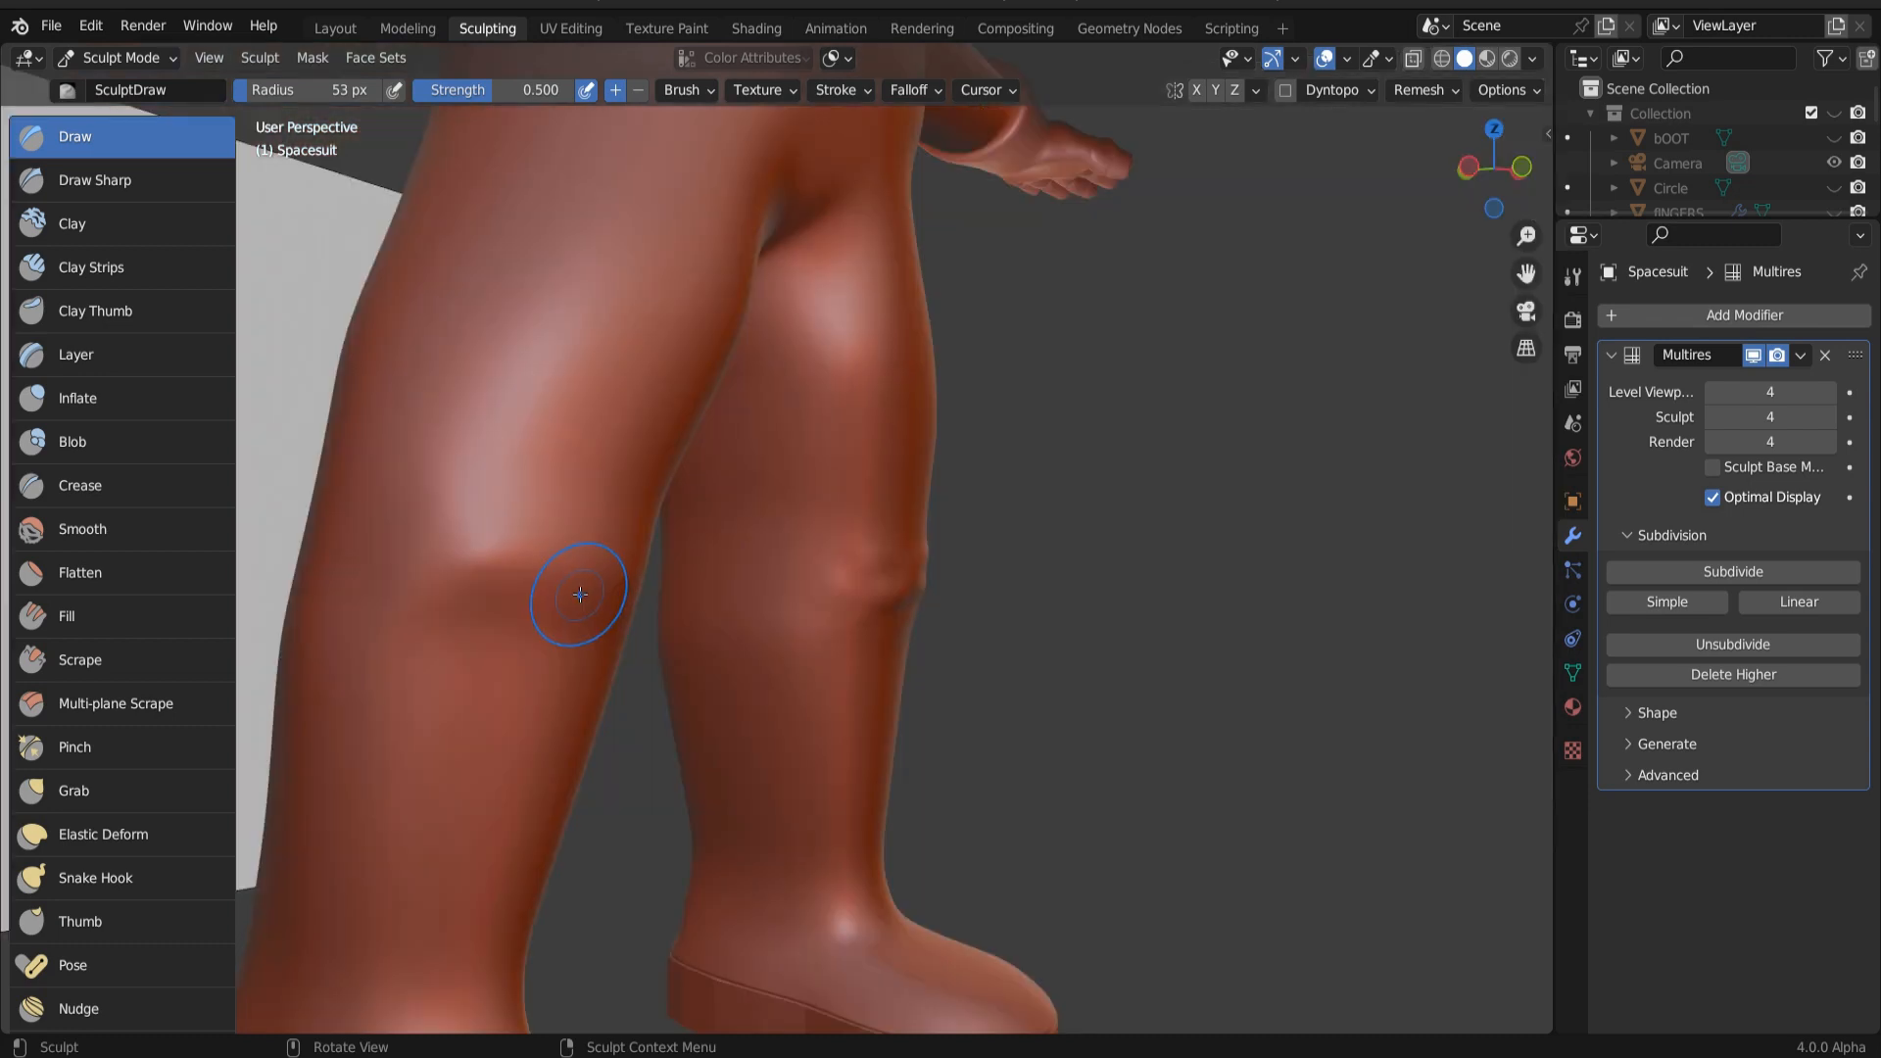
key(f)
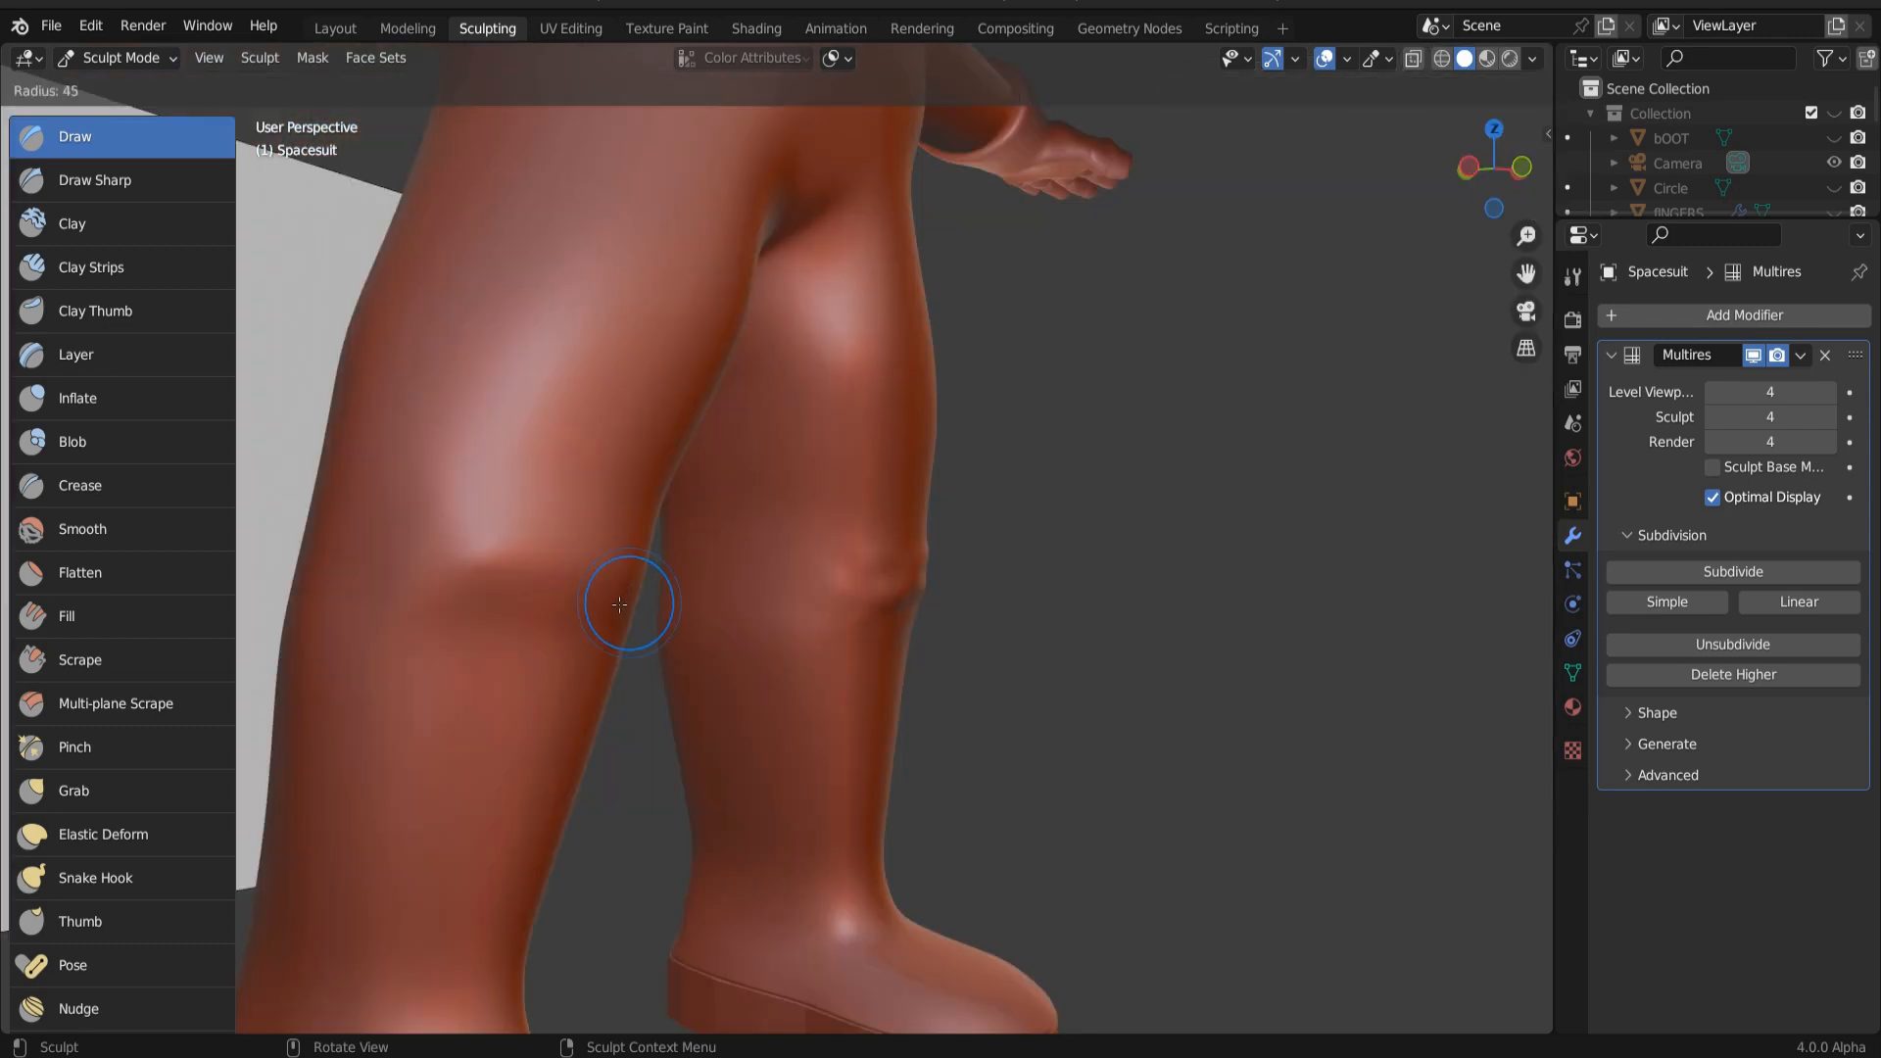
click(617, 604)
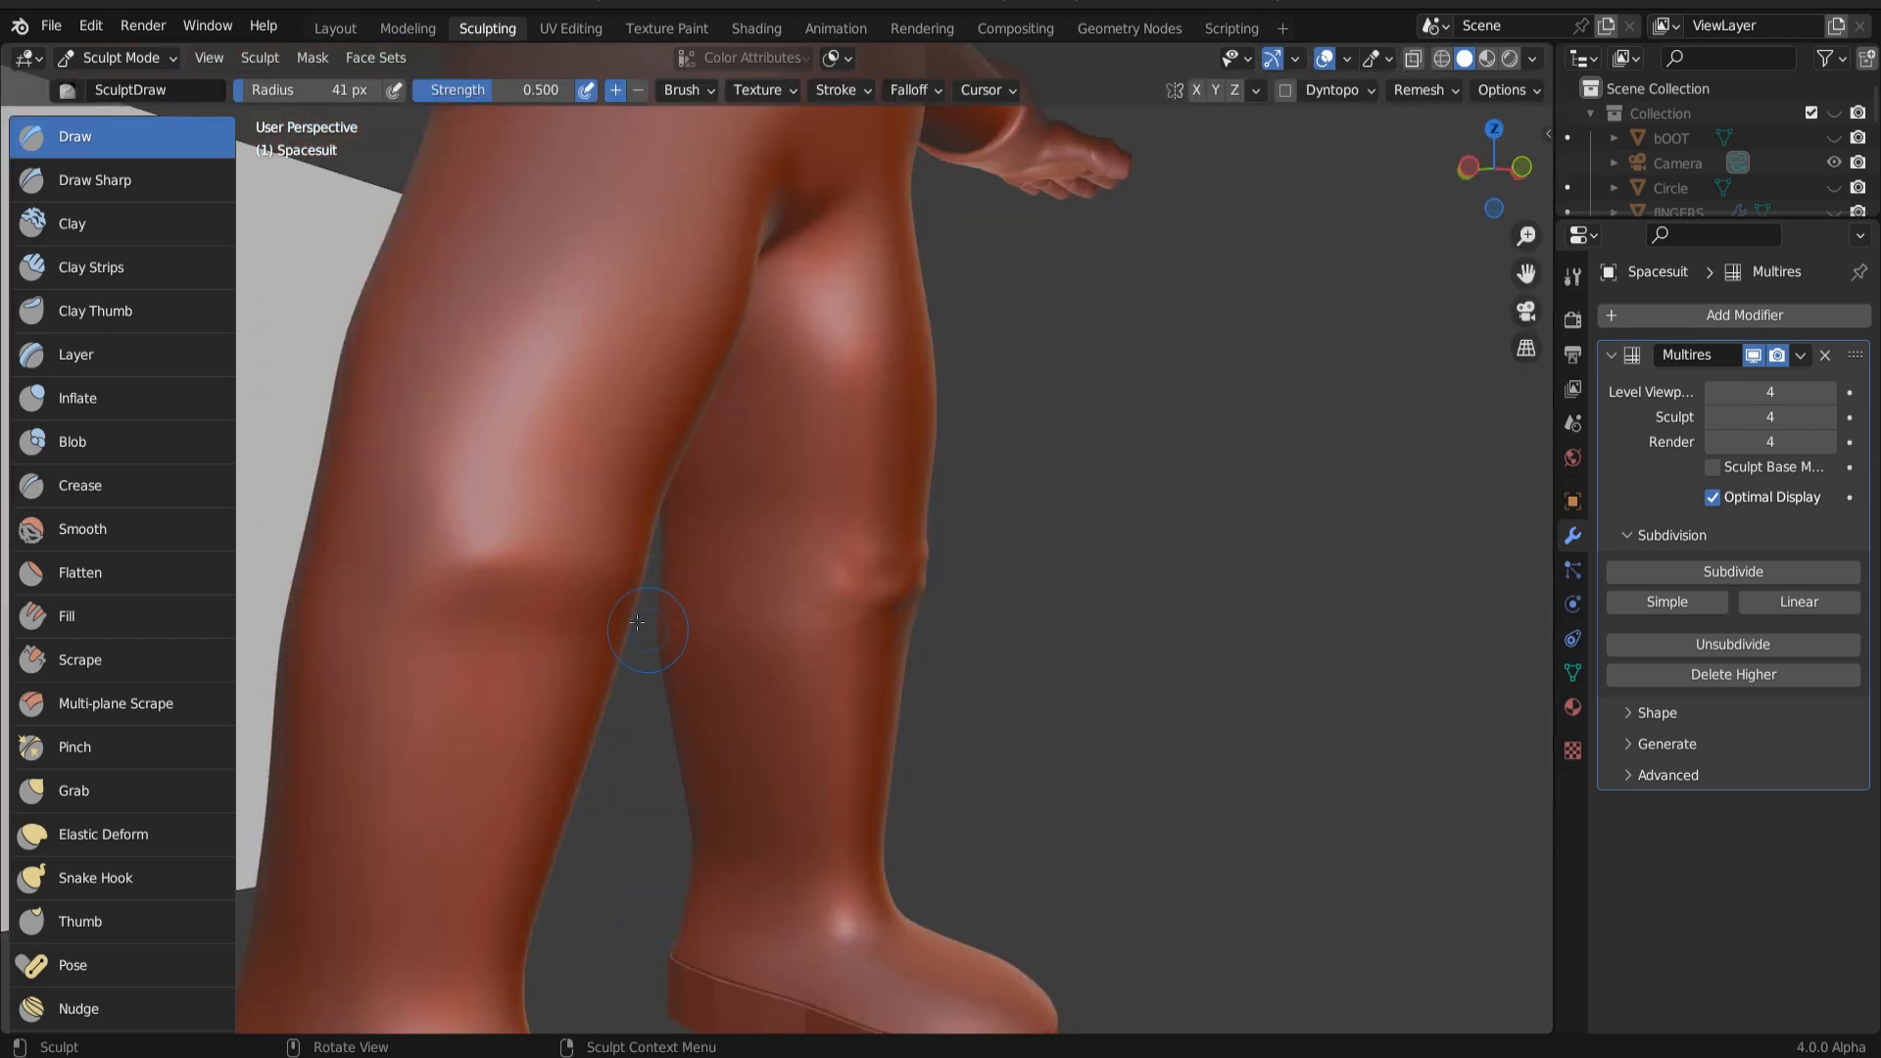
mouse_move(632, 595)
ctrl+mouse_down()
mouse_move(389, 575)
mouse_move(400, 541)
mouse_move(607, 573)
mouse_move(598, 556)
mouse_move(441, 576)
mouse_move(554, 613)
mouse_move(490, 636)
ctrl+mouse_up()
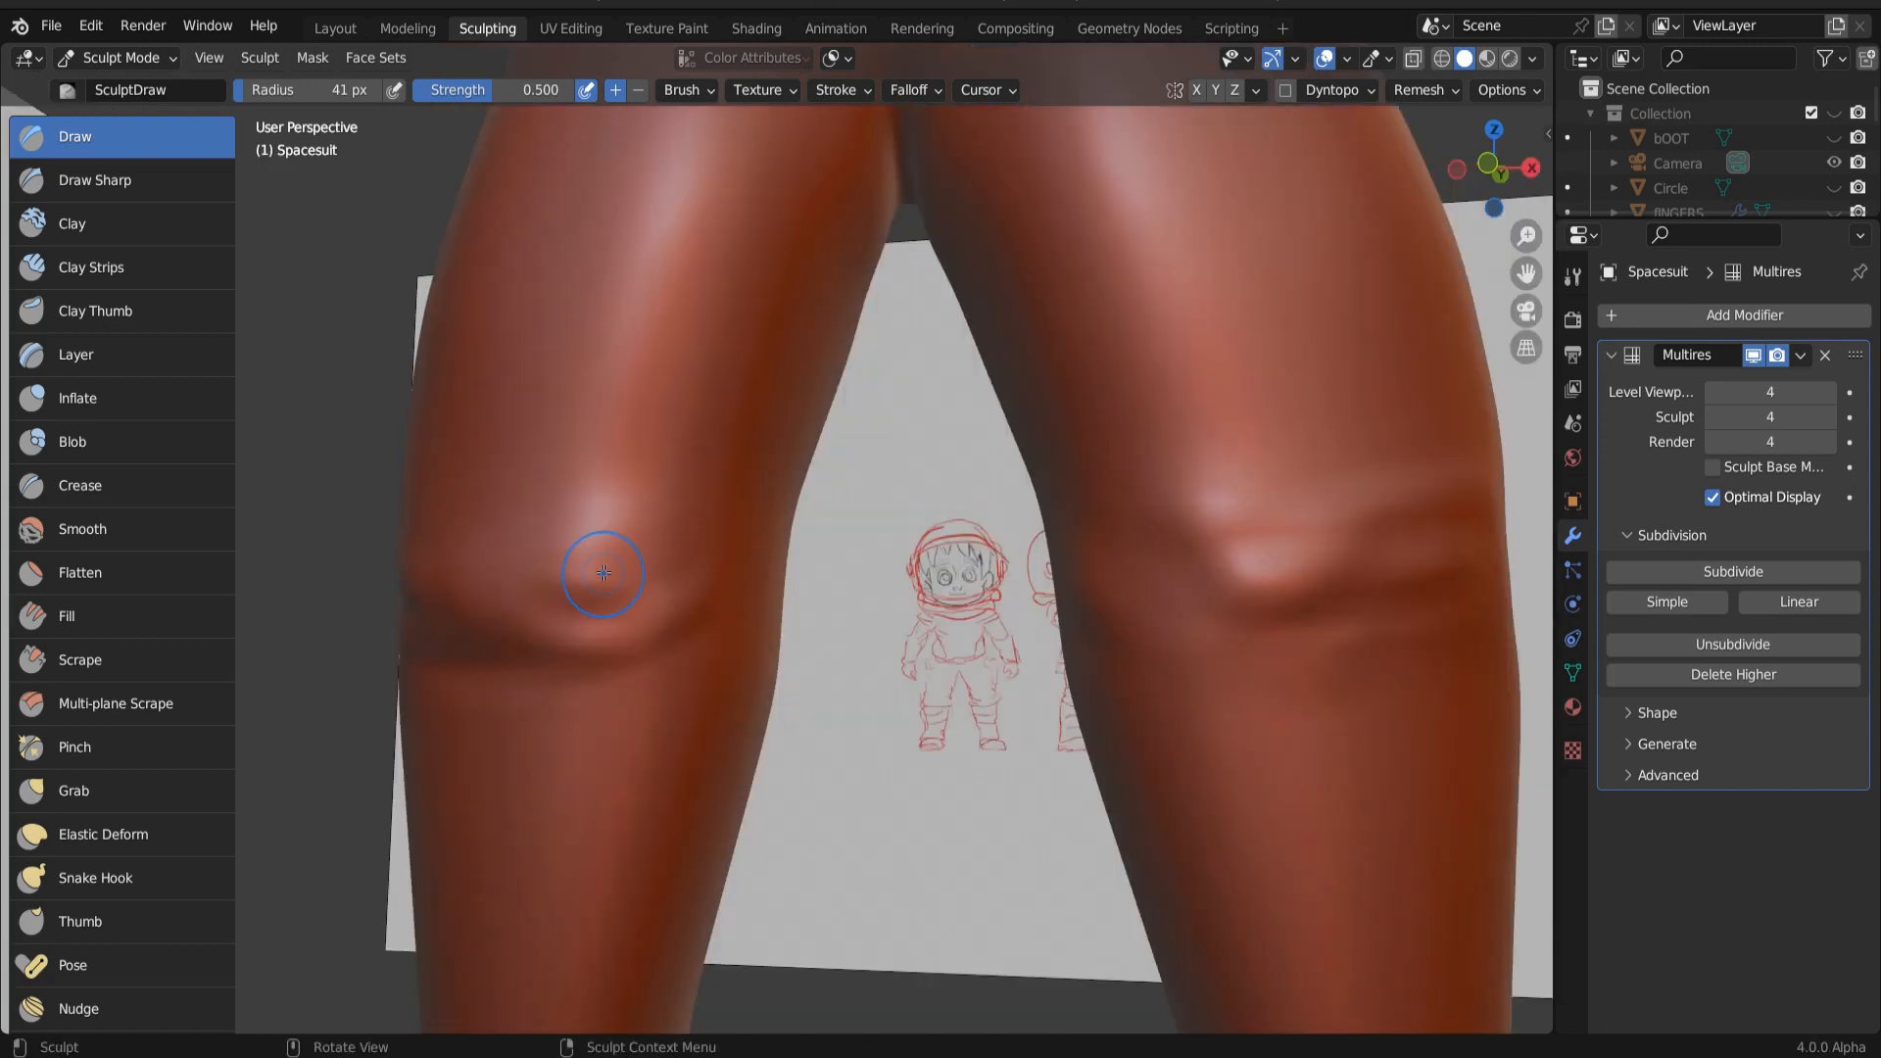
mouse_move(509, 603)
ctrl+mouse_down()
mouse_move(647, 609)
mouse_move(509, 580)
mouse_move(453, 596)
ctrl+mouse_up()
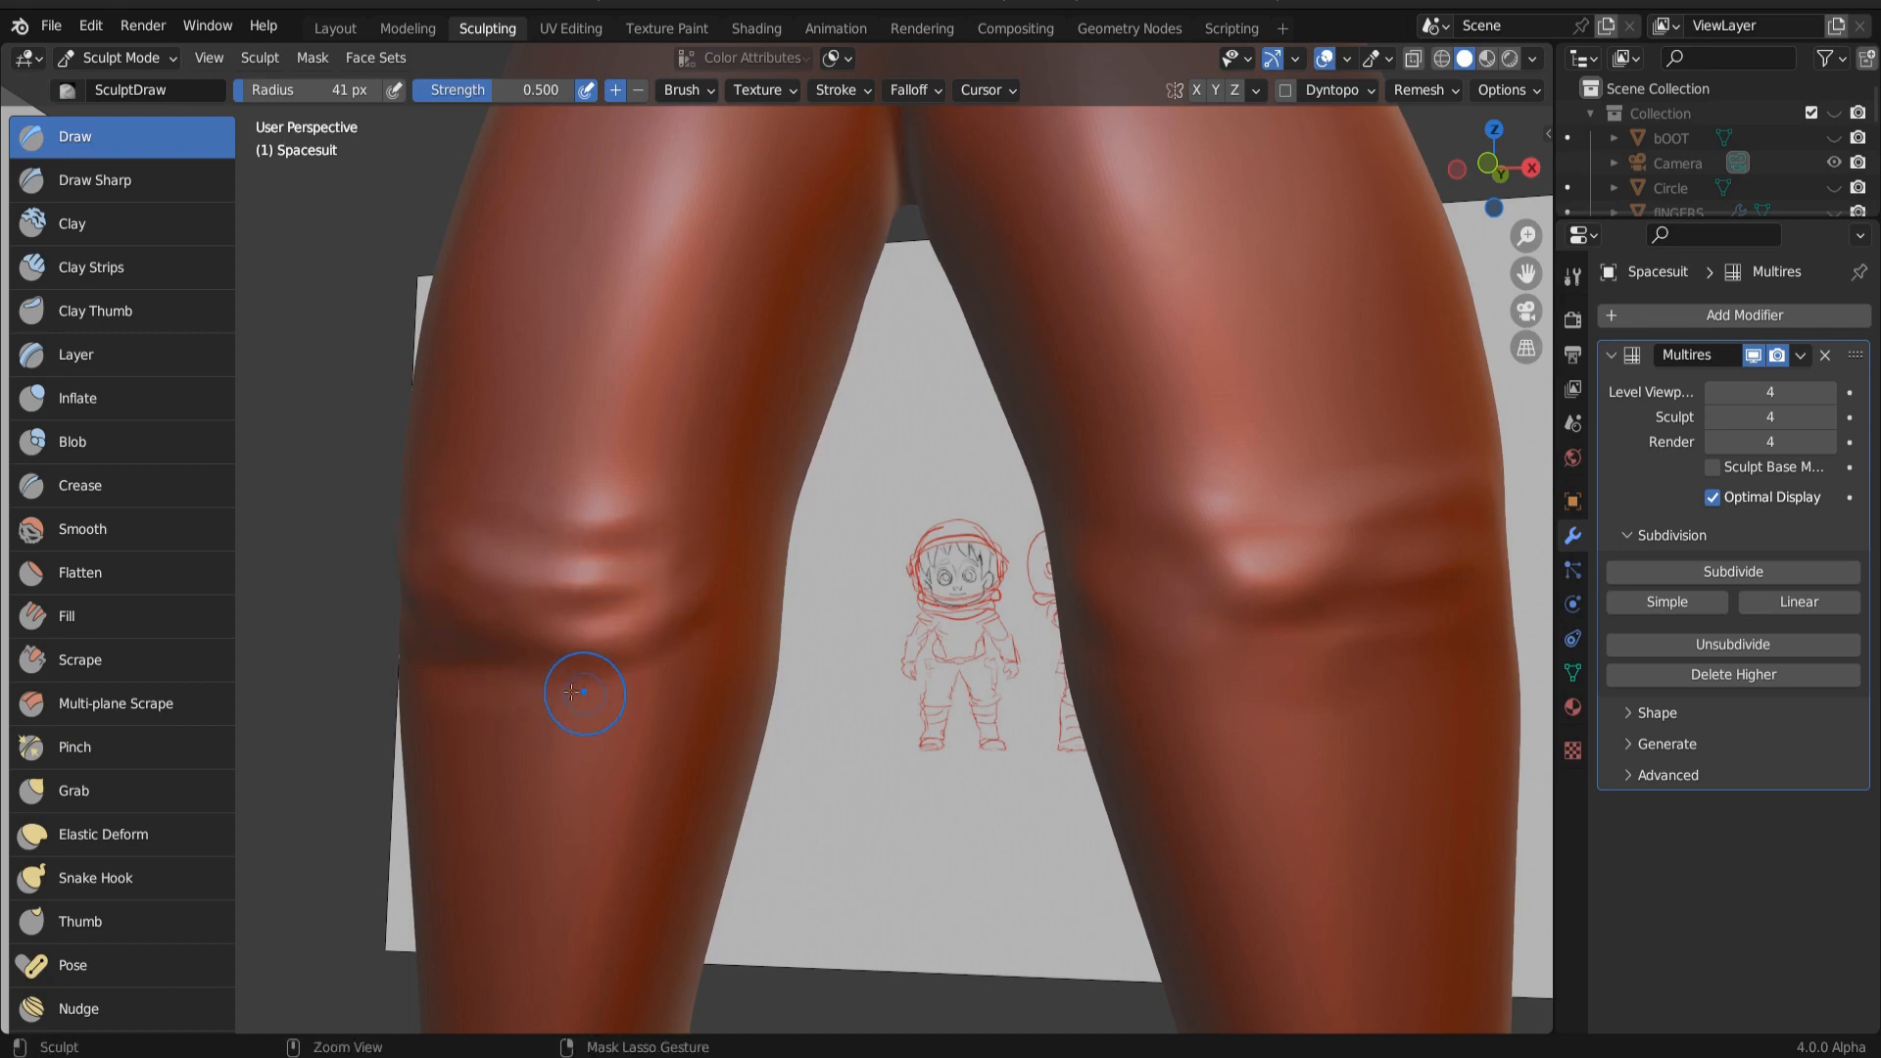
mouse_move(519, 676)
ctrl+mouse_down()
mouse_move(622, 713)
mouse_move(432, 715)
mouse_move(520, 743)
mouse_move(638, 736)
ctrl+mouse_up()
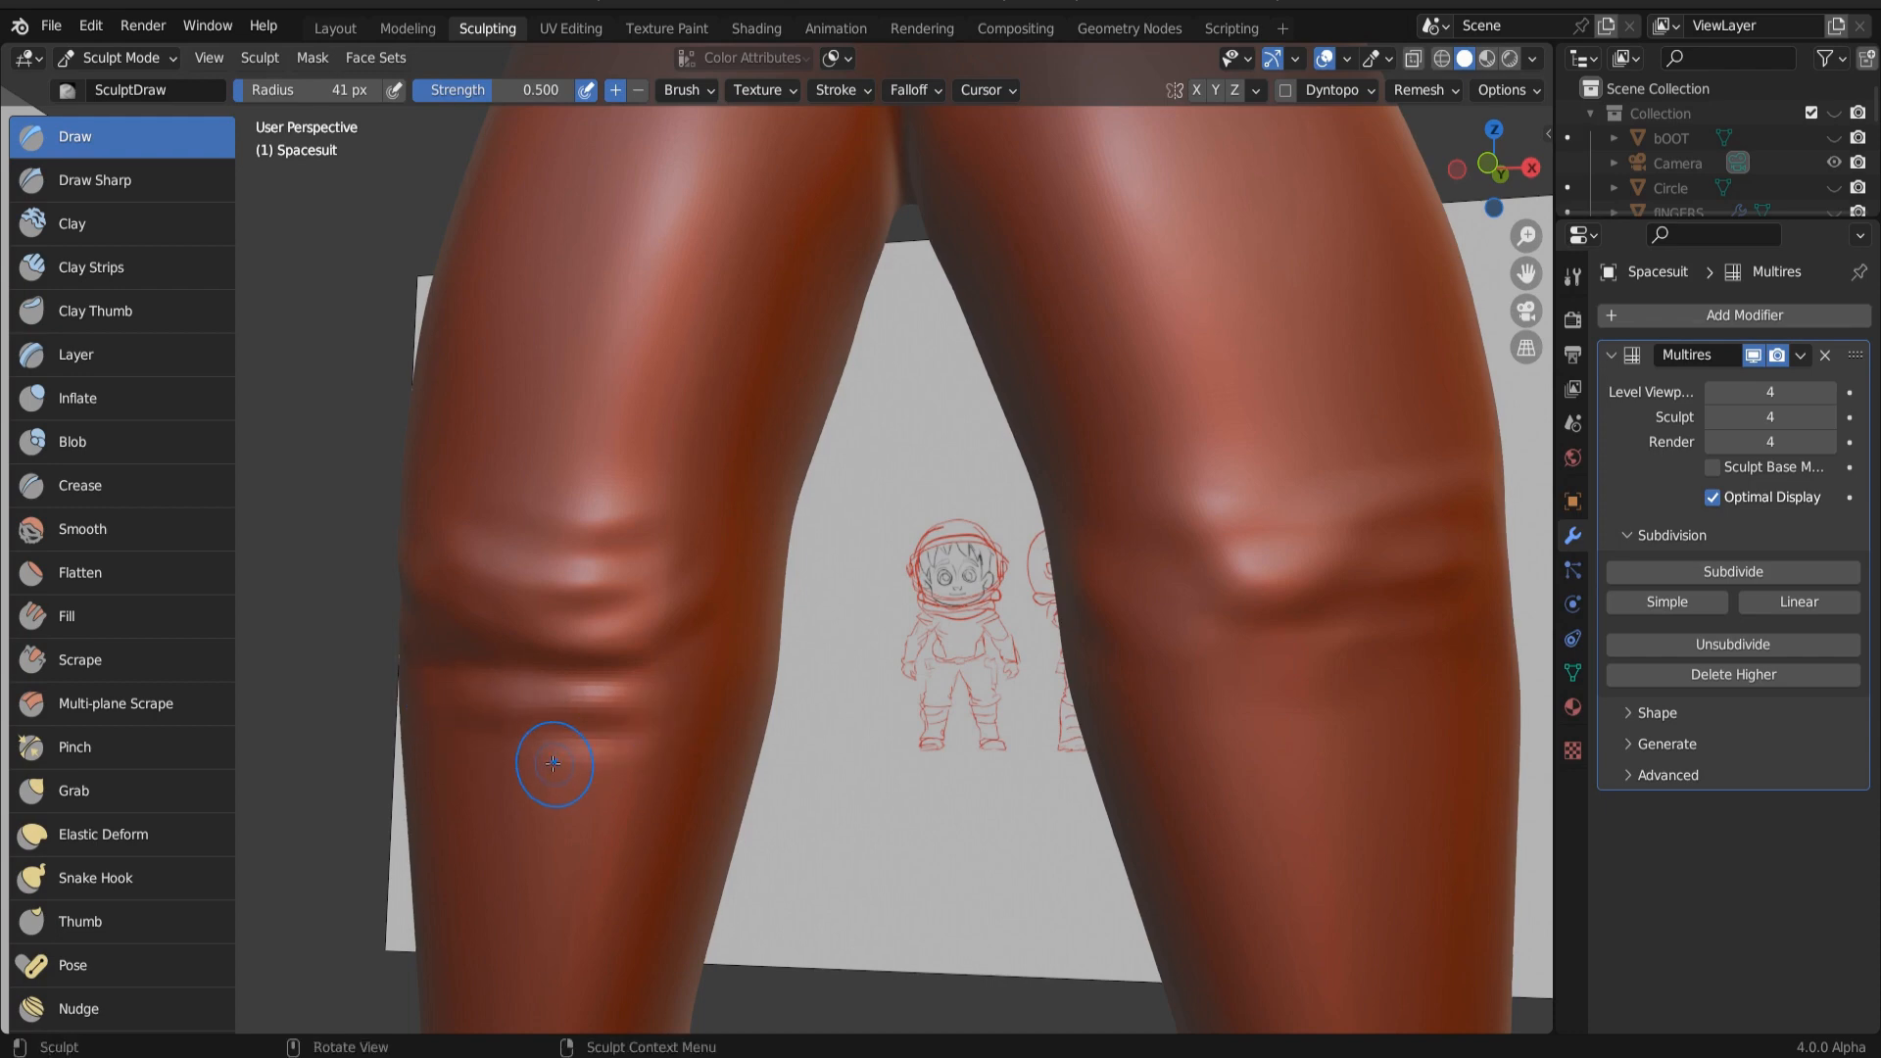
Step: Sculpt more fabric folds with the Draw brush on the inner side of one knee and the outer side of the other
mouse_move(567, 754)
middle_down()
mouse_move(979, 693)
mouse_move(642, 785)
middle_up()
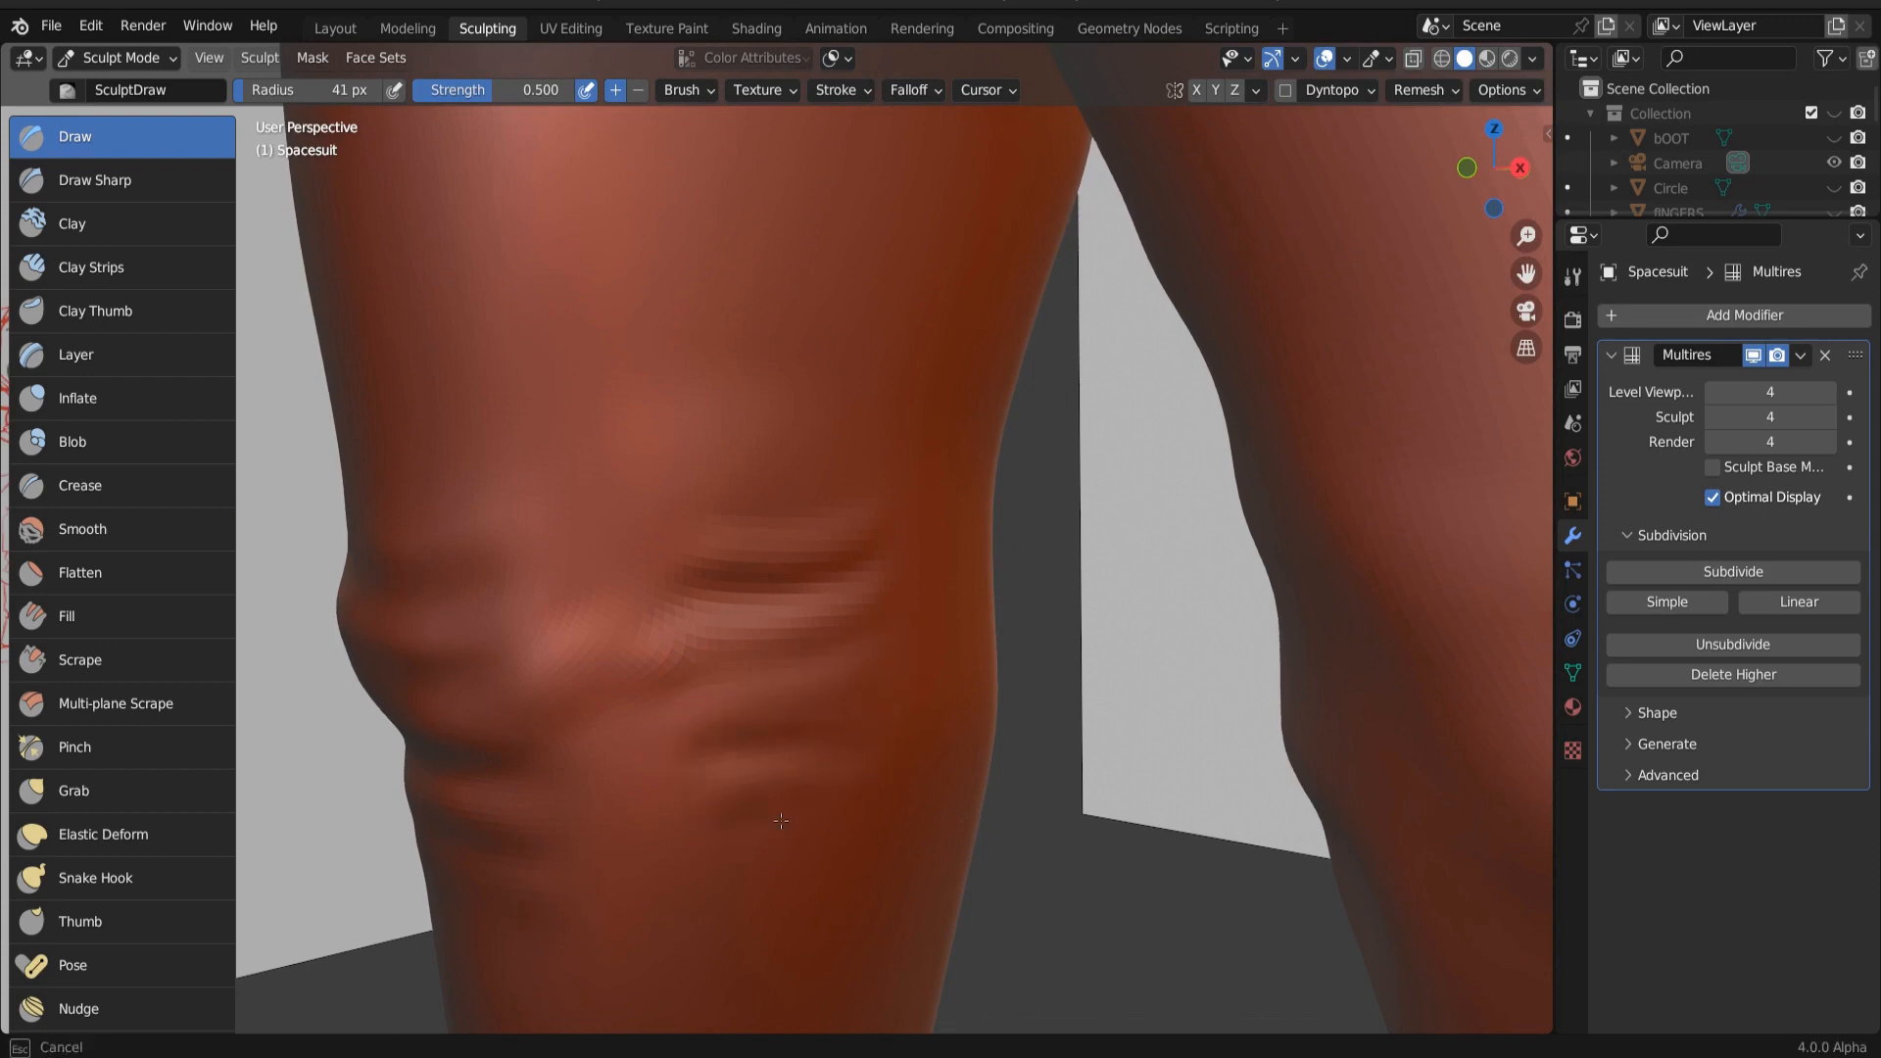
mouse_move(693, 535)
mouse_down()
mouse_move(903, 478)
mouse_move(745, 482)
mouse_up()
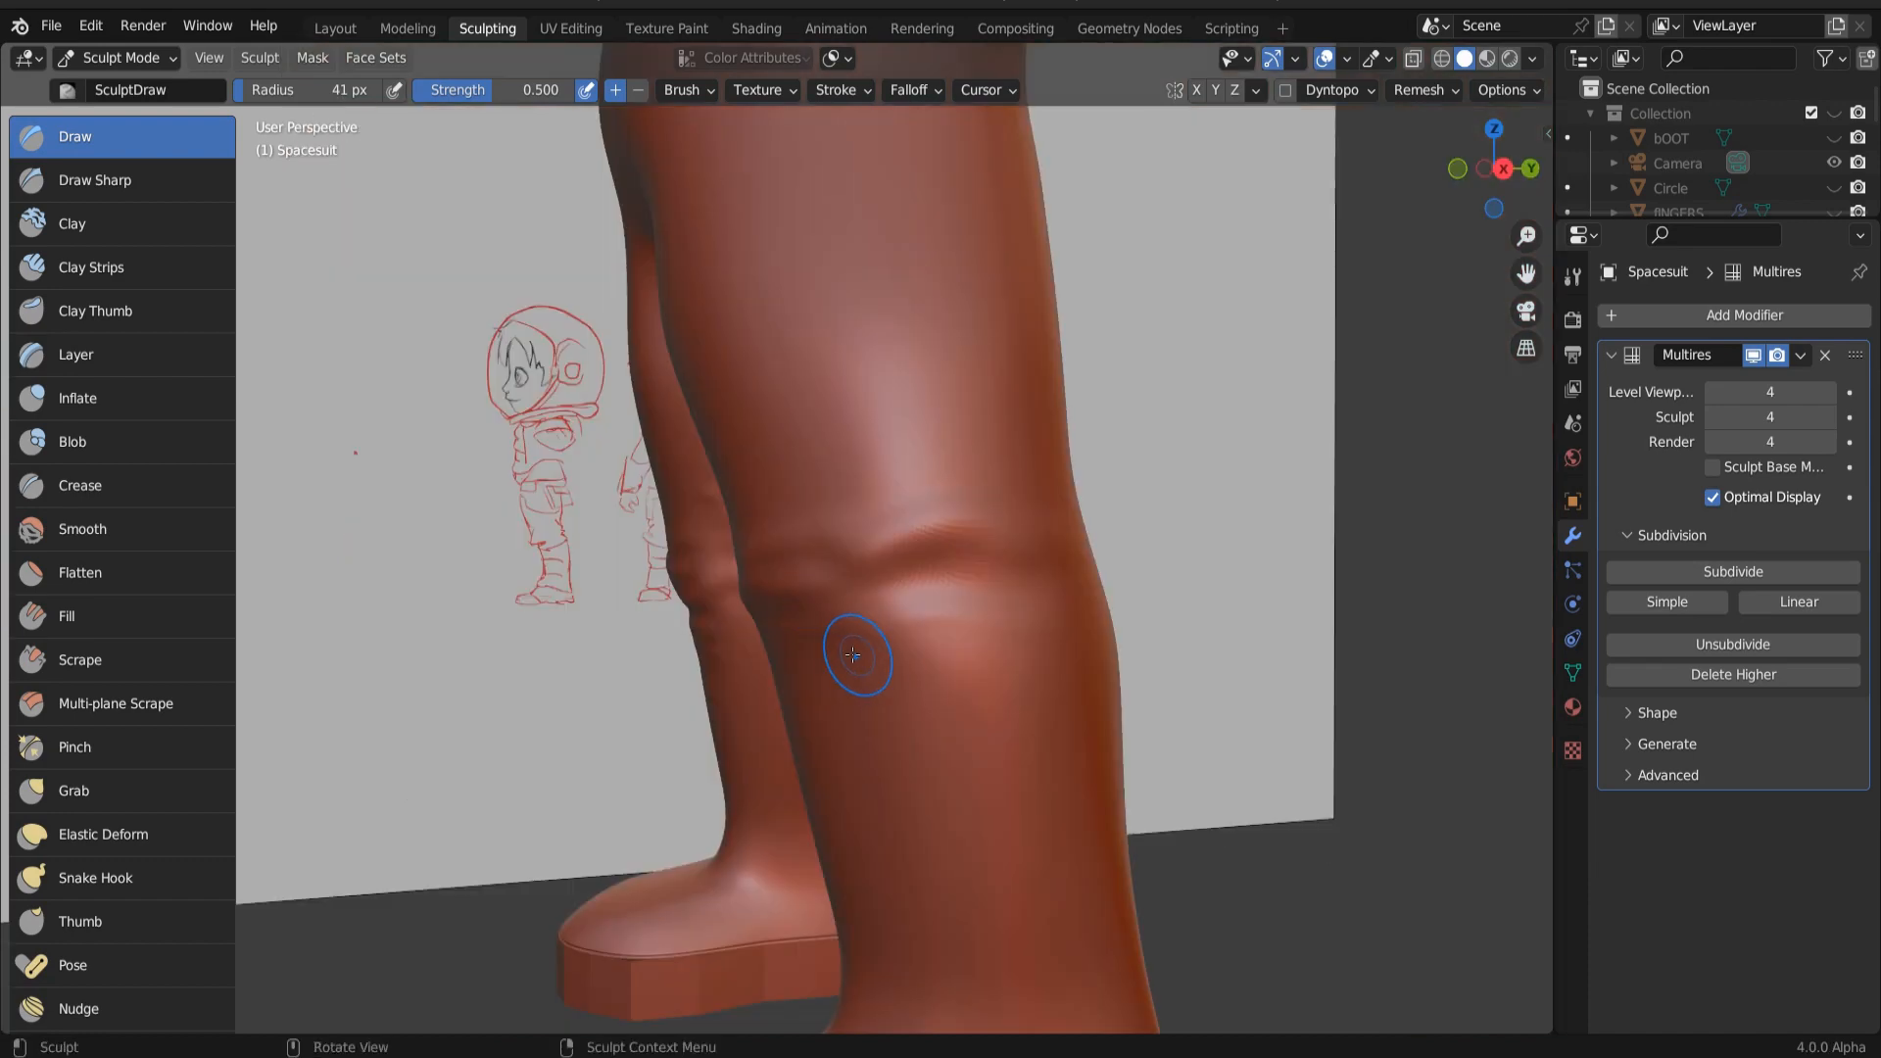
mouse_move(861, 650)
mouse_down()
mouse_move(963, 646)
mouse_move(985, 684)
mouse_move(881, 706)
mouse_move(1073, 755)
mouse_move(869, 833)
mouse_up()
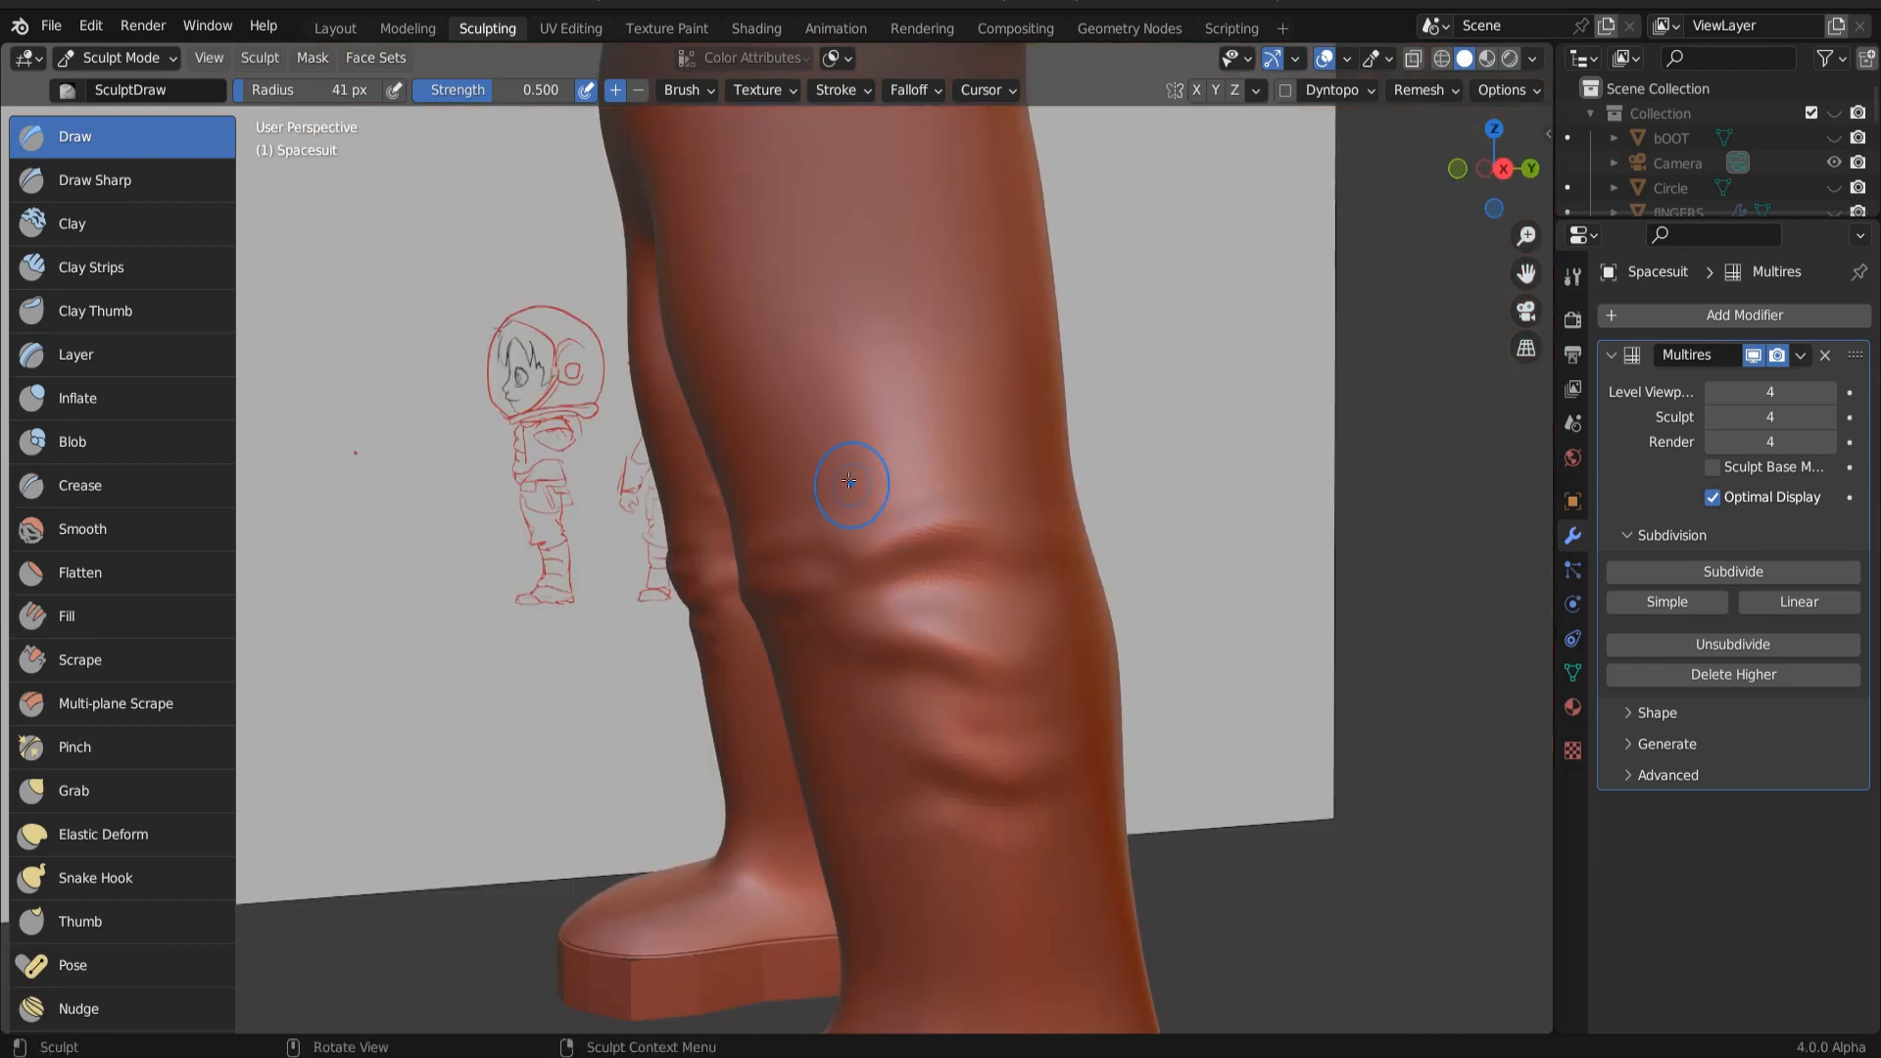
Step: Sculpt a series of arched folds with the Draw brush up the outer thigh above one knee, carving a groove between them
mouse_move(850, 481)
mouse_down()
mouse_move(1051, 456)
mouse_move(827, 437)
mouse_move(862, 372)
mouse_move(911, 343)
mouse_move(899, 405)
mouse_move(842, 397)
mouse_up()
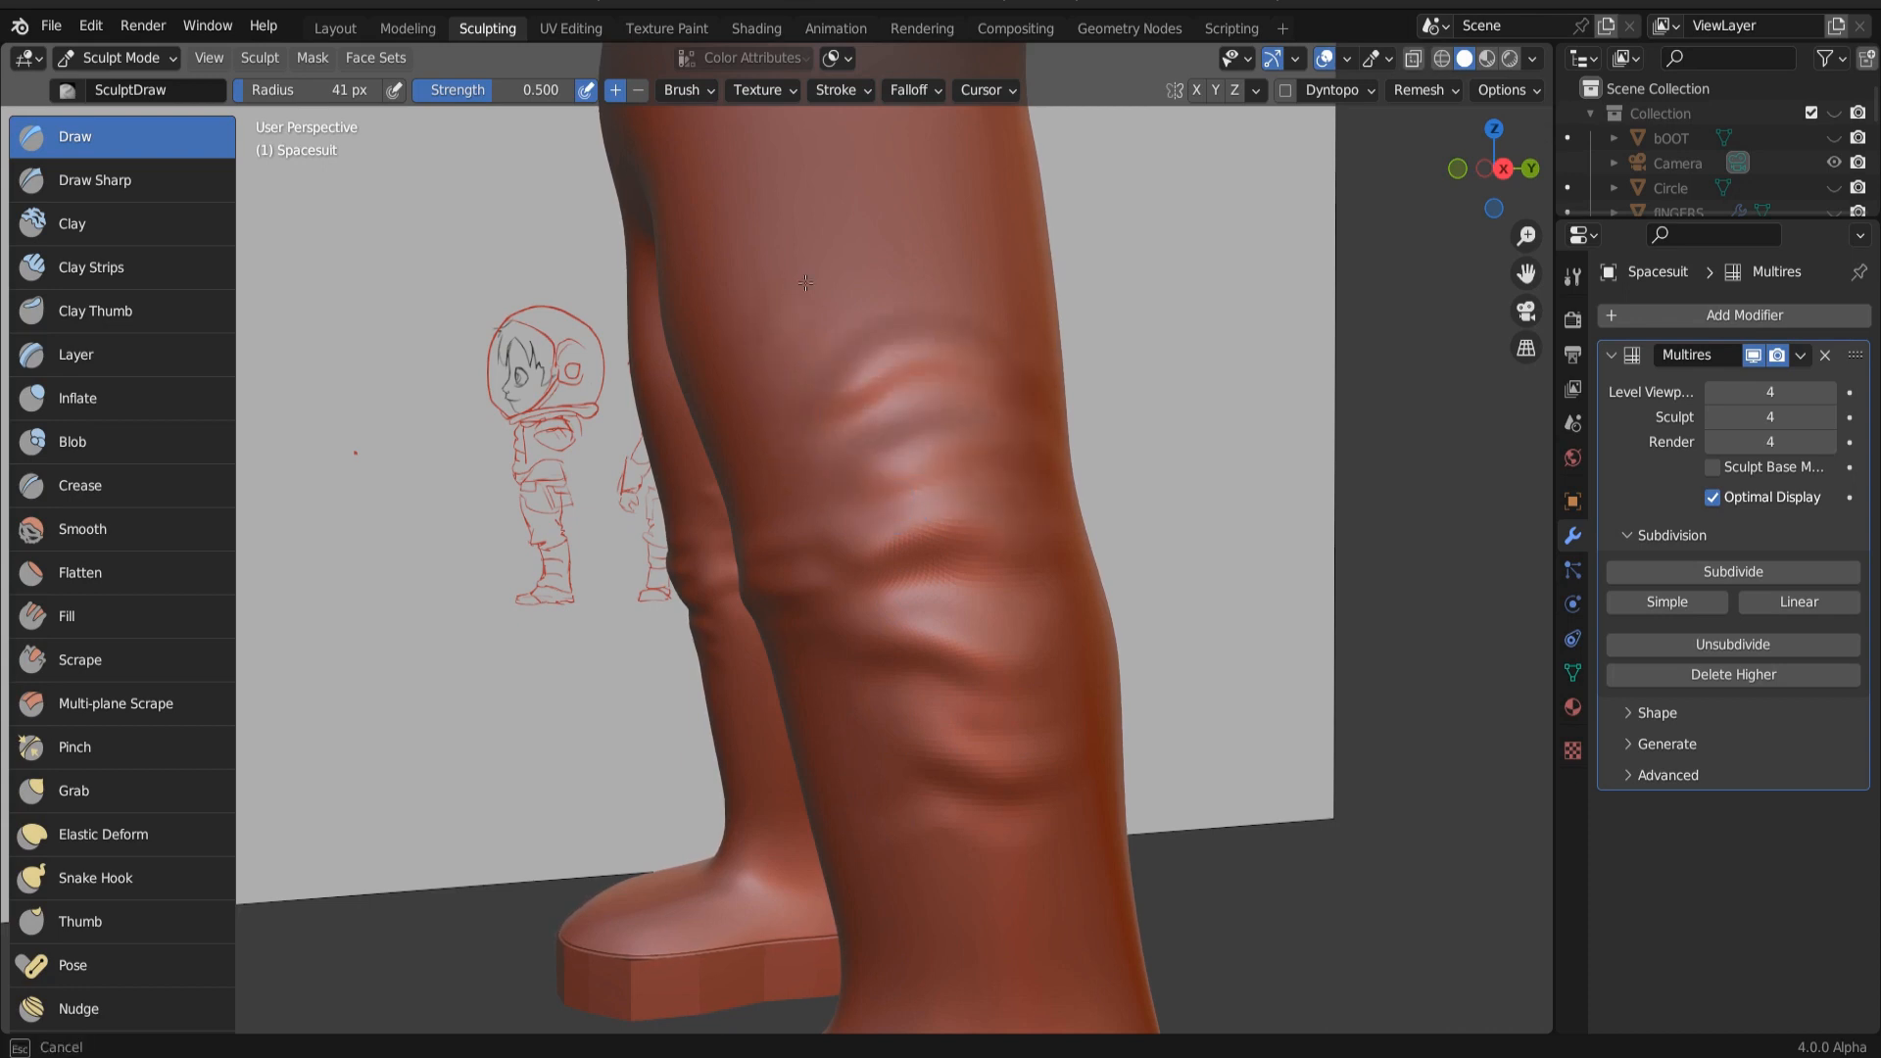
mouse_move(805, 283)
mouse_down()
mouse_move(1019, 319)
mouse_move(843, 333)
mouse_move(764, 368)
mouse_move(833, 230)
mouse_move(1015, 182)
mouse_up()
ctrl+drag(935, 241, 816, 274)
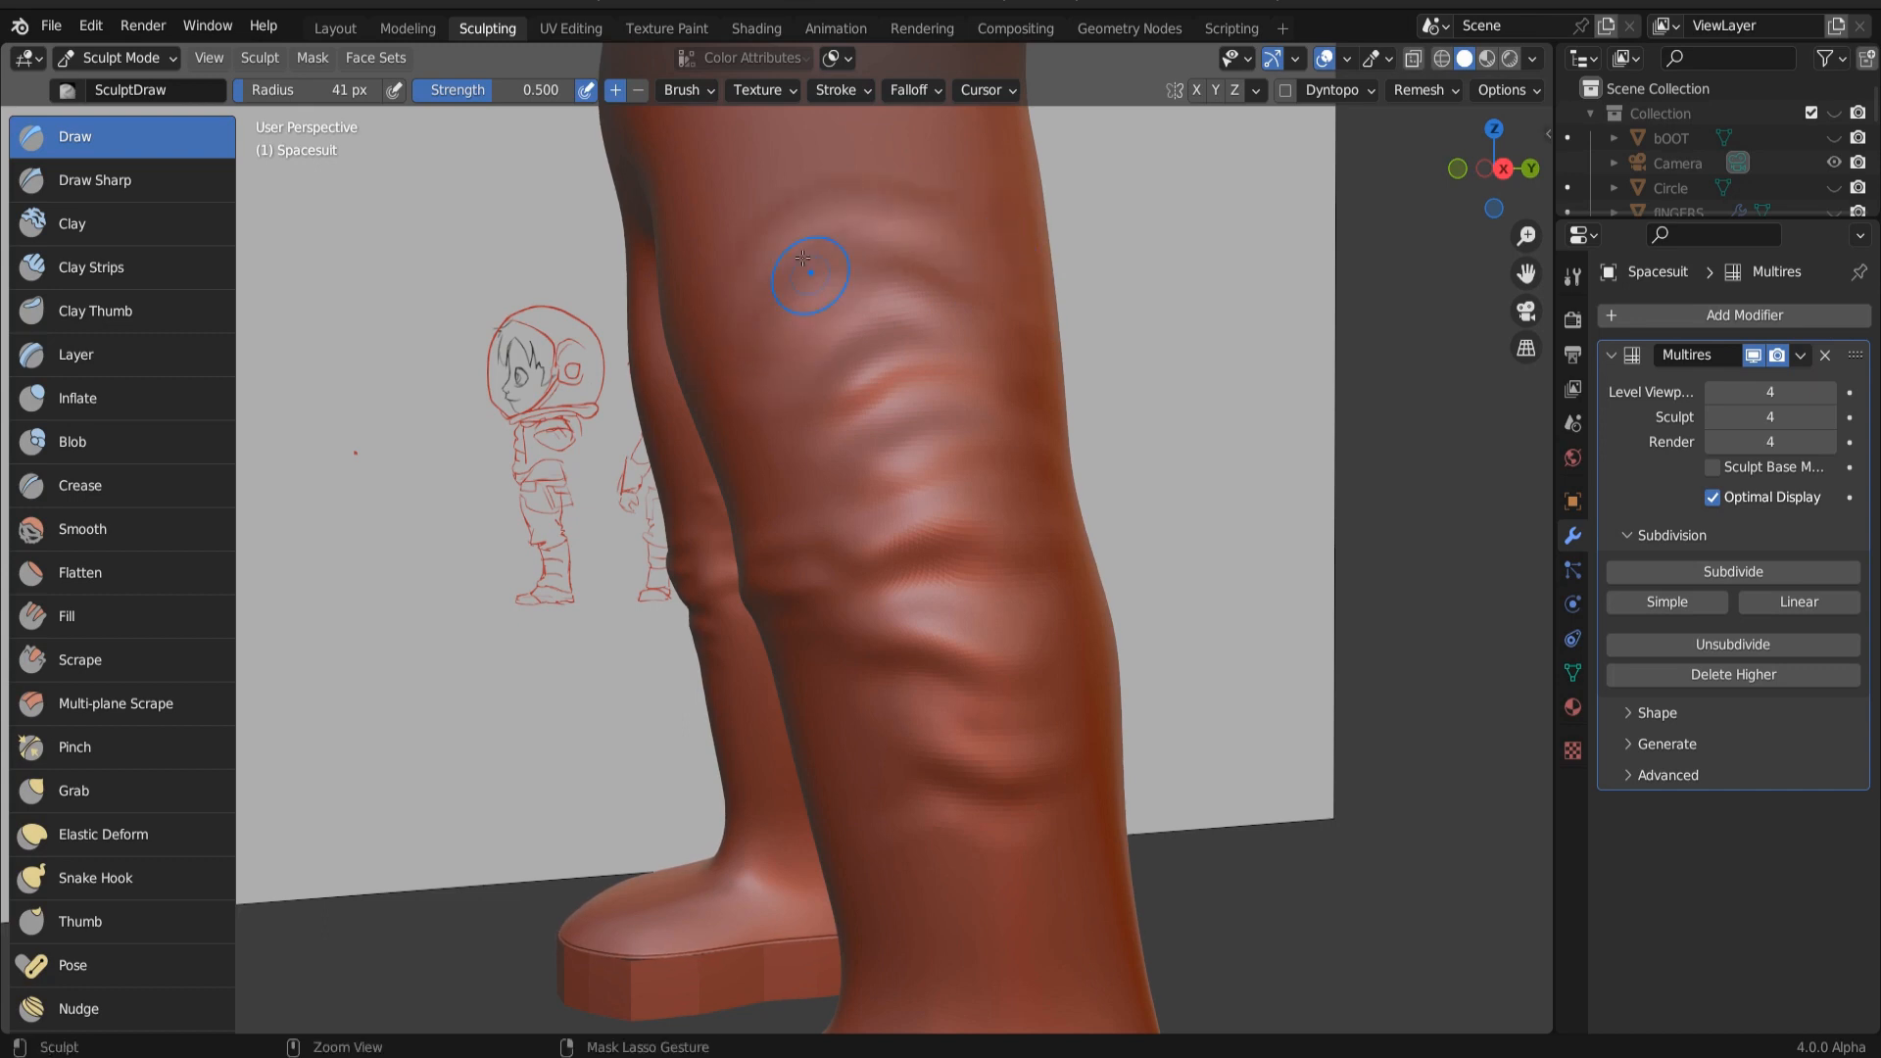
mouse_move(786, 169)
mouse_down()
mouse_move(985, 215)
mouse_move(765, 211)
mouse_up()
Step: Extend the Draw brush folds around the back of the same leg, across and just below the knee
middle_drag(751, 157, 604, 160)
mouse_move(658, 519)
mouse_down()
mouse_move(623, 588)
mouse_move(745, 600)
mouse_up()
mouse_move(708, 617)
mouse_down()
mouse_move(613, 637)
mouse_move(663, 664)
mouse_move(617, 730)
mouse_move(697, 667)
mouse_move(636, 695)
mouse_move(691, 691)
mouse_up()
drag(637, 693, 662, 691)
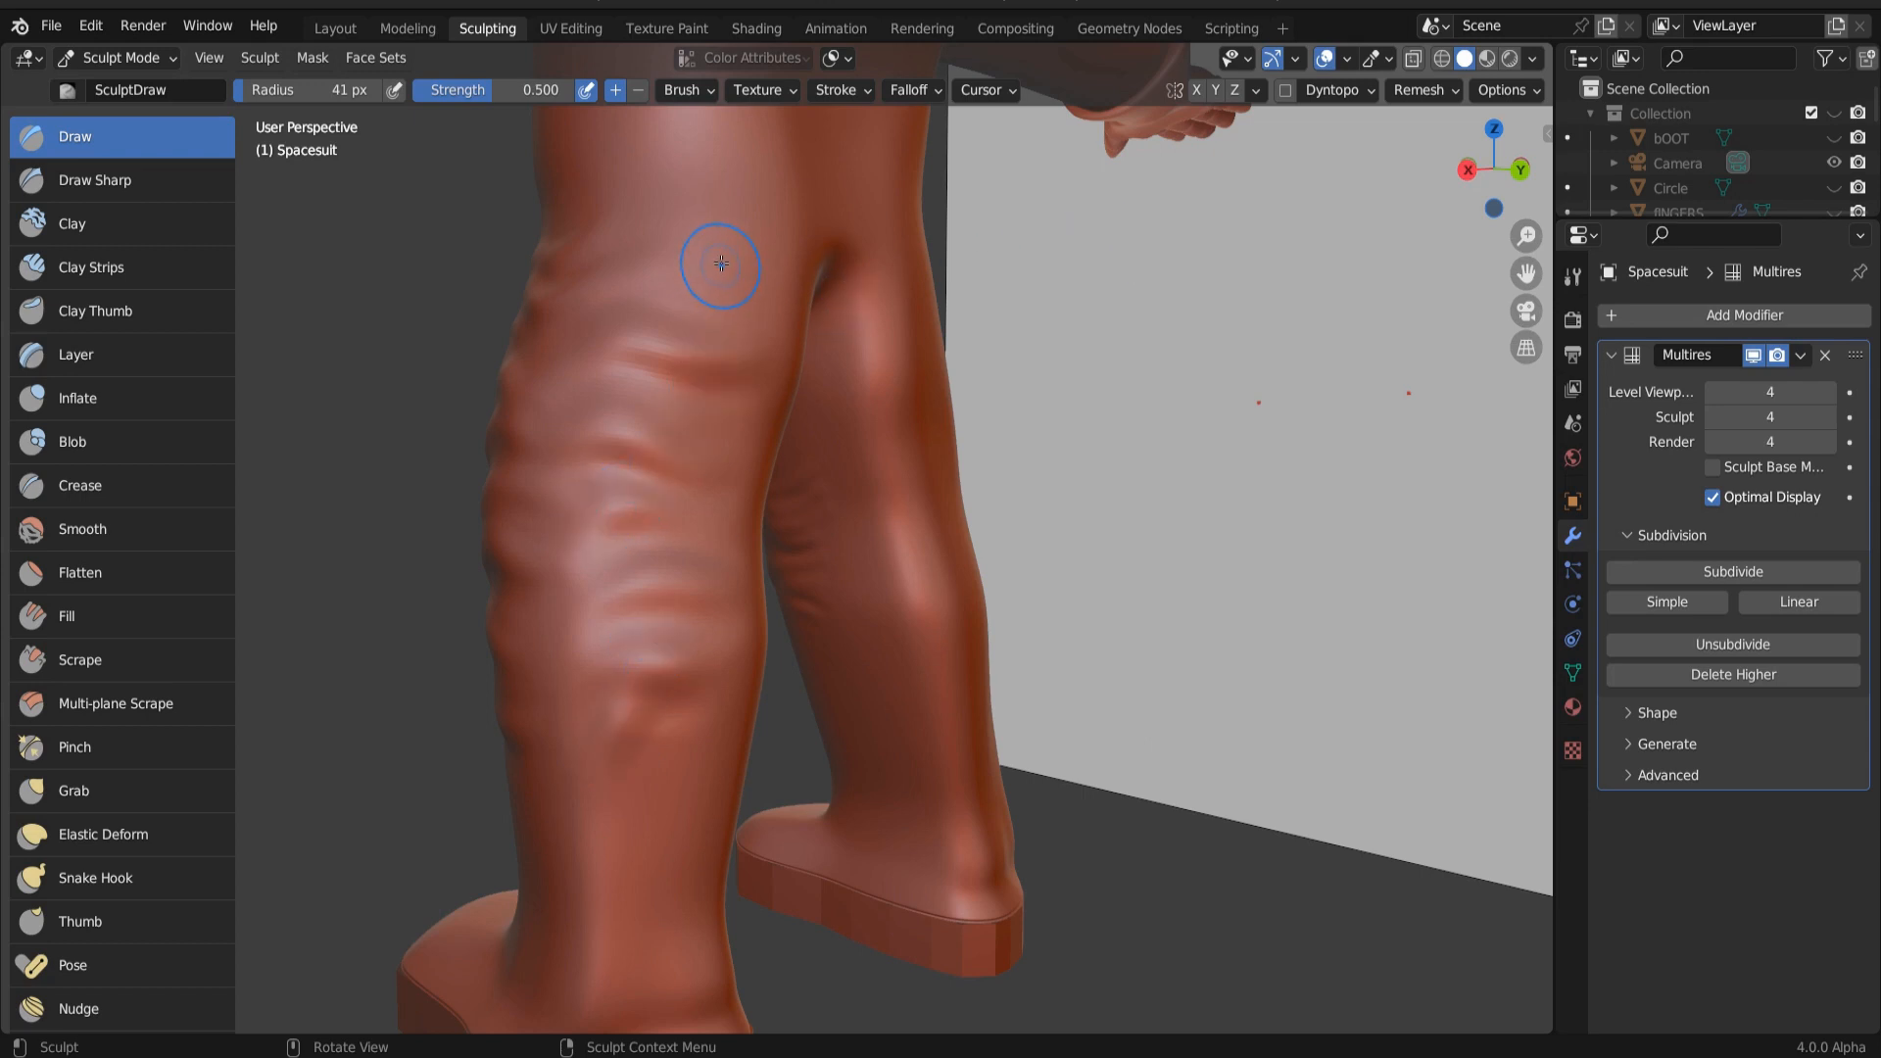
Step: Build raised folds on the other leg's front and inner thigh with the Draw brush and carve a groove near the crotch
middle_drag(721, 264, 756, 218)
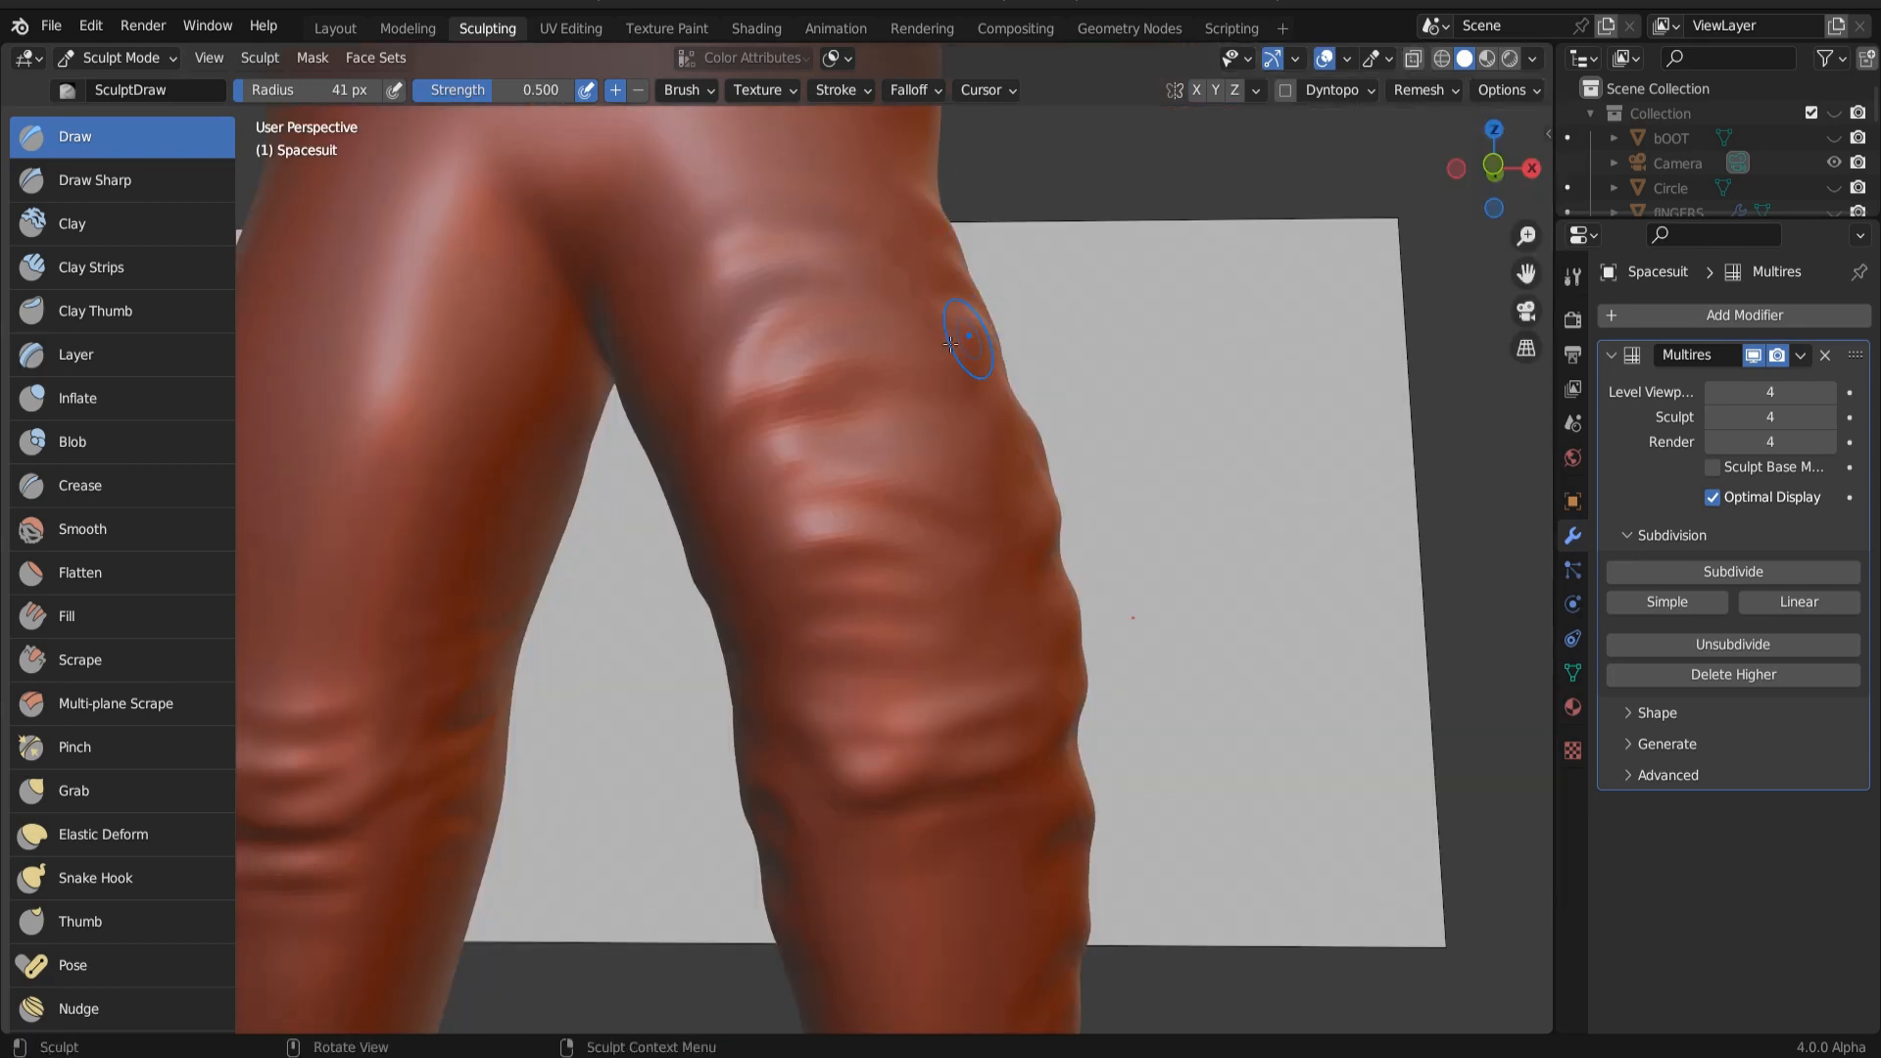
scroll(465, 479, down, 1)
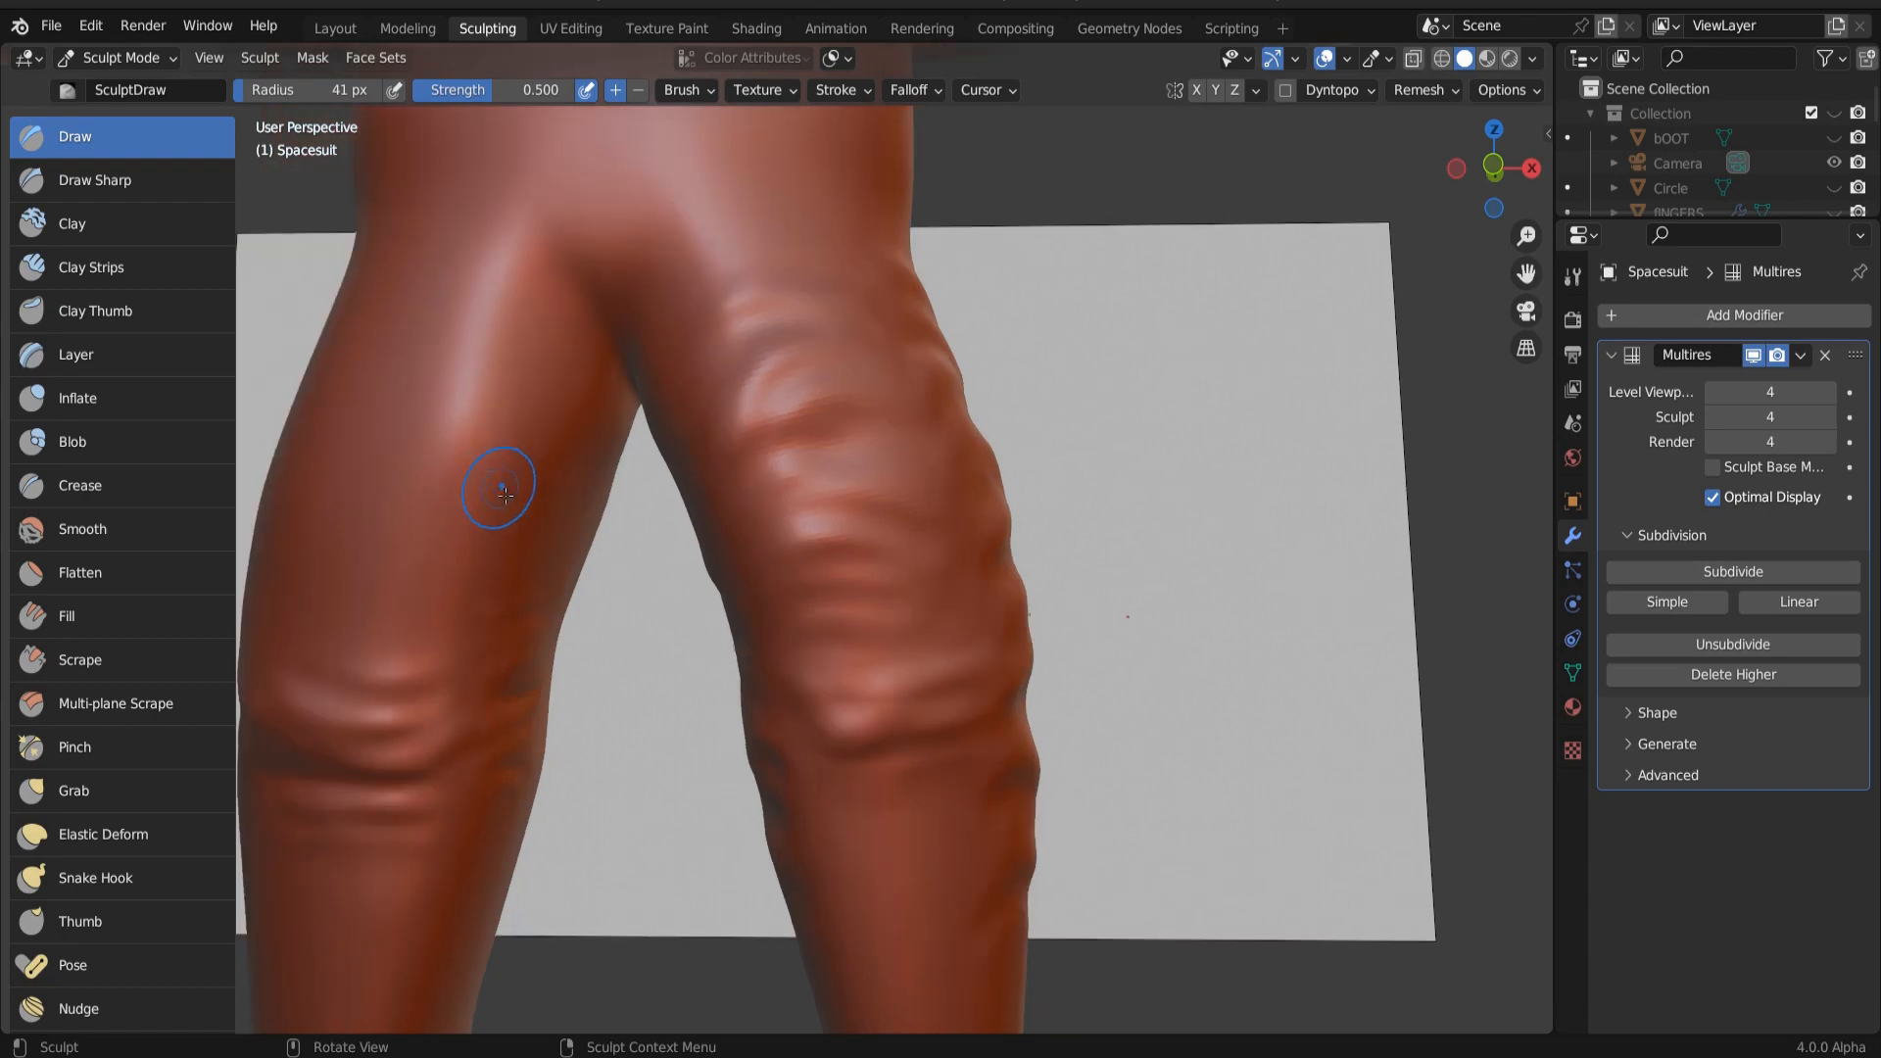
mouse_move(544, 478)
mouse_down()
mouse_move(392, 480)
mouse_move(505, 500)
mouse_up()
mouse_move(539, 562)
mouse_down()
mouse_move(360, 564)
mouse_move(514, 560)
mouse_up()
mouse_move(542, 537)
mouse_down()
mouse_move(560, 526)
mouse_move(426, 544)
mouse_up()
mouse_move(443, 466)
ctrl+mouse_down()
mouse_move(606, 437)
mouse_move(415, 441)
mouse_move(458, 411)
mouse_move(544, 401)
ctrl+mouse_up()
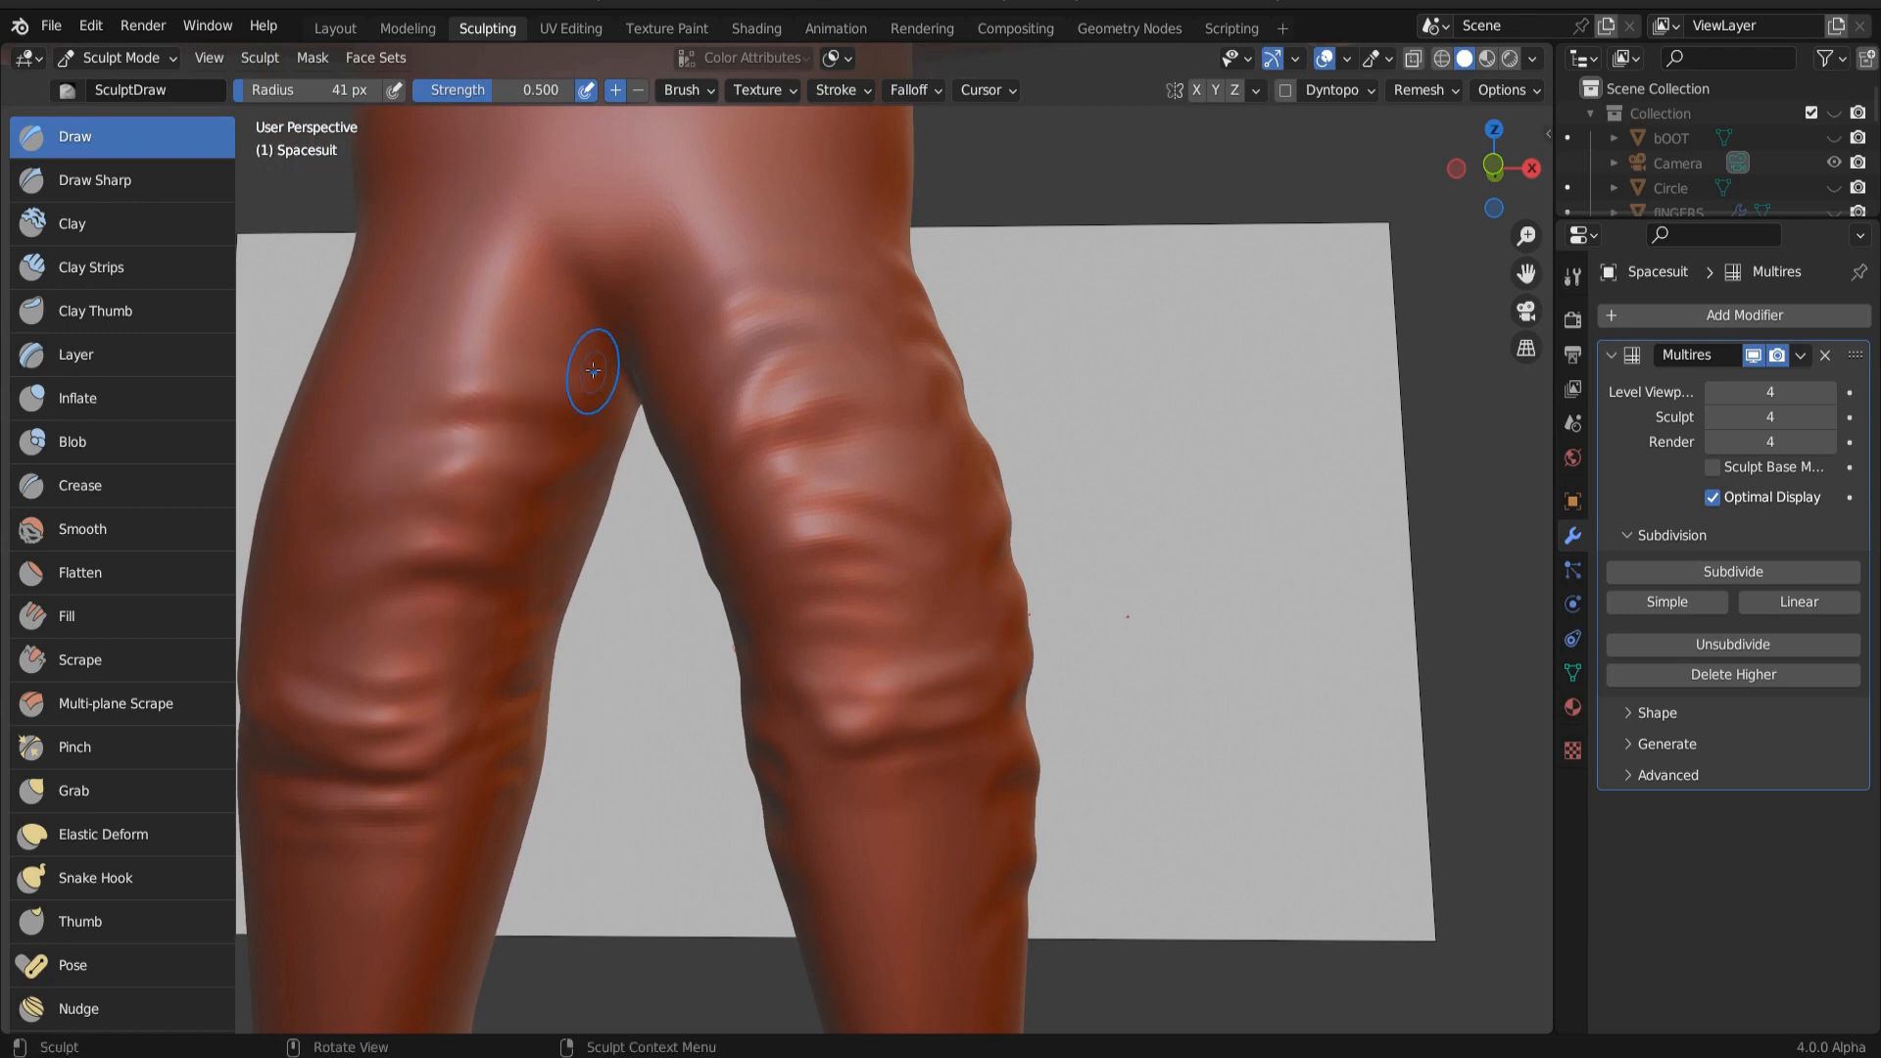
Step: Continue that leg's thigh folds across to its outer side with the Draw brush, adding a carved crease between the ridges
middle_drag(327, 464, 437, 437)
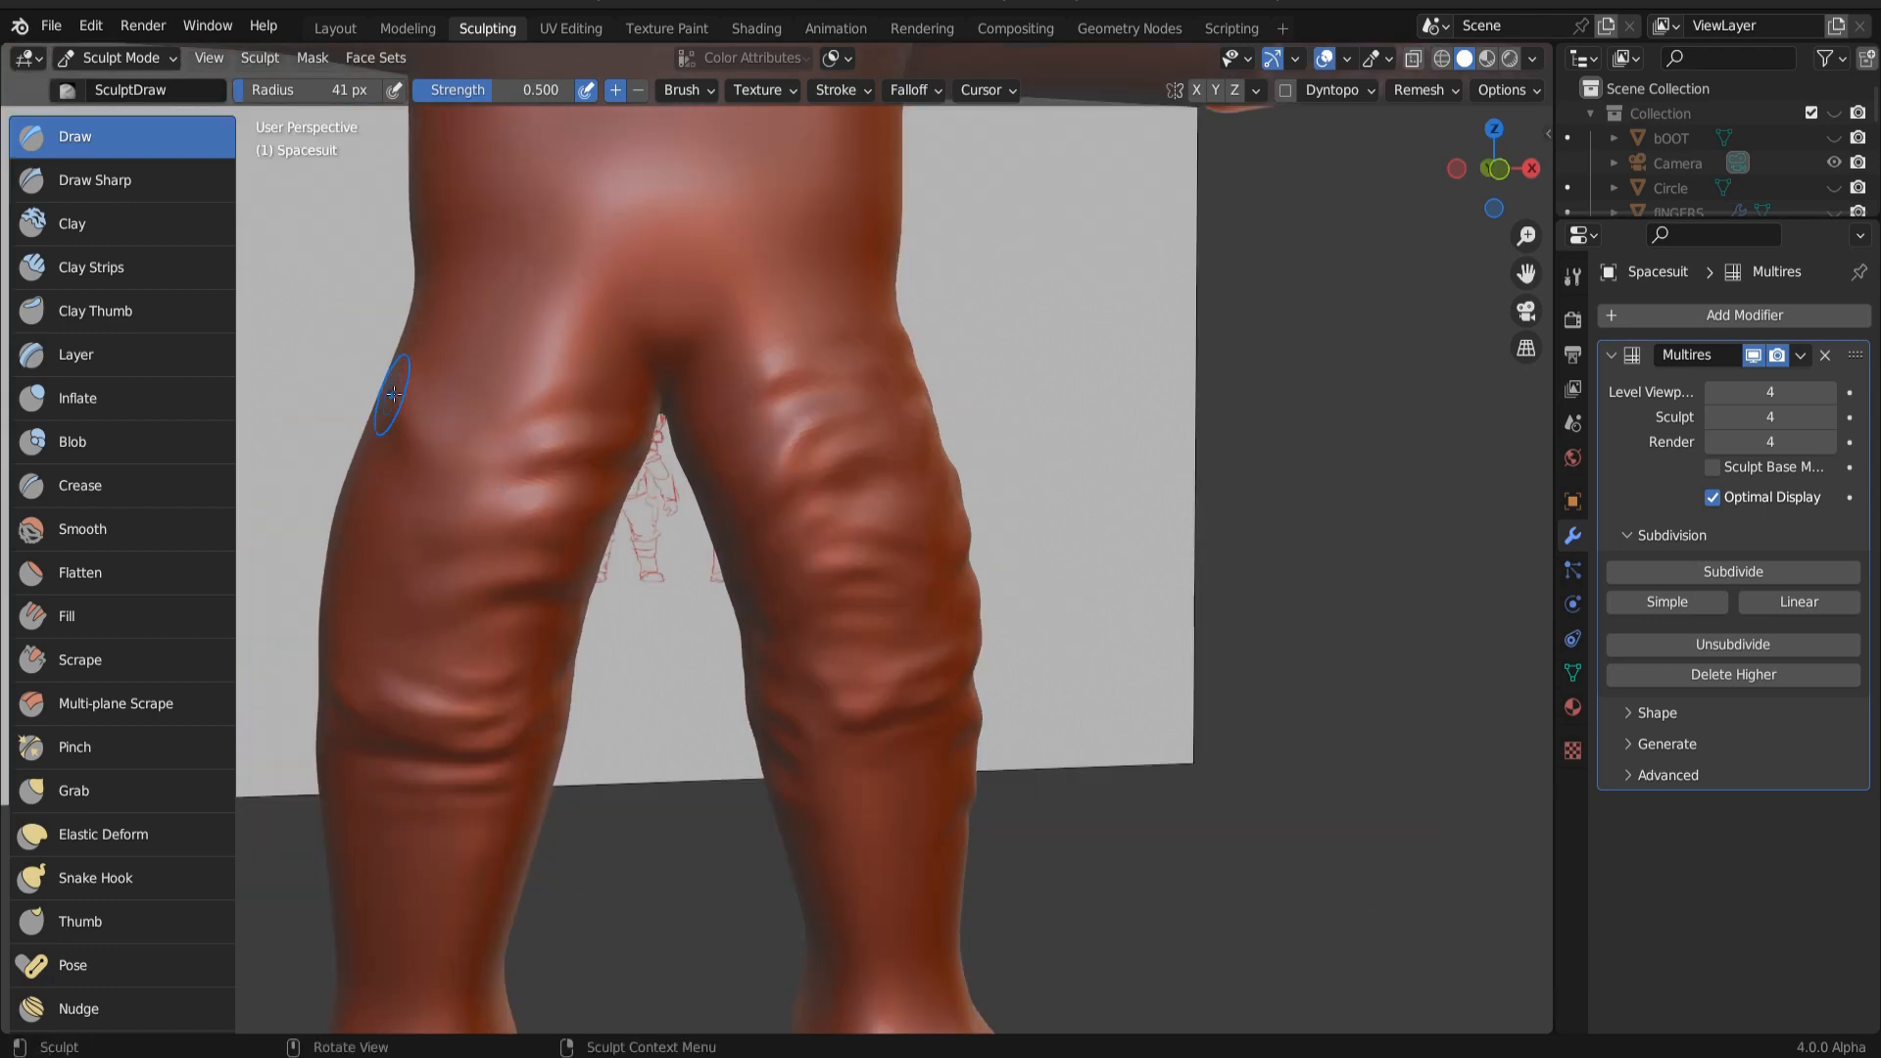
mouse_move(434, 444)
mouse_down()
mouse_move(382, 480)
mouse_move(394, 534)
mouse_move(342, 613)
mouse_move(387, 544)
mouse_move(435, 563)
mouse_up()
mouse_move(388, 485)
ctrl+mouse_down()
mouse_move(460, 451)
mouse_move(422, 402)
ctrl+mouse_up()
mouse_move(421, 390)
mouse_down()
mouse_move(493, 408)
mouse_move(432, 377)
mouse_up()
mouse_move(436, 441)
mouse_down()
mouse_move(547, 406)
mouse_move(544, 436)
mouse_up()
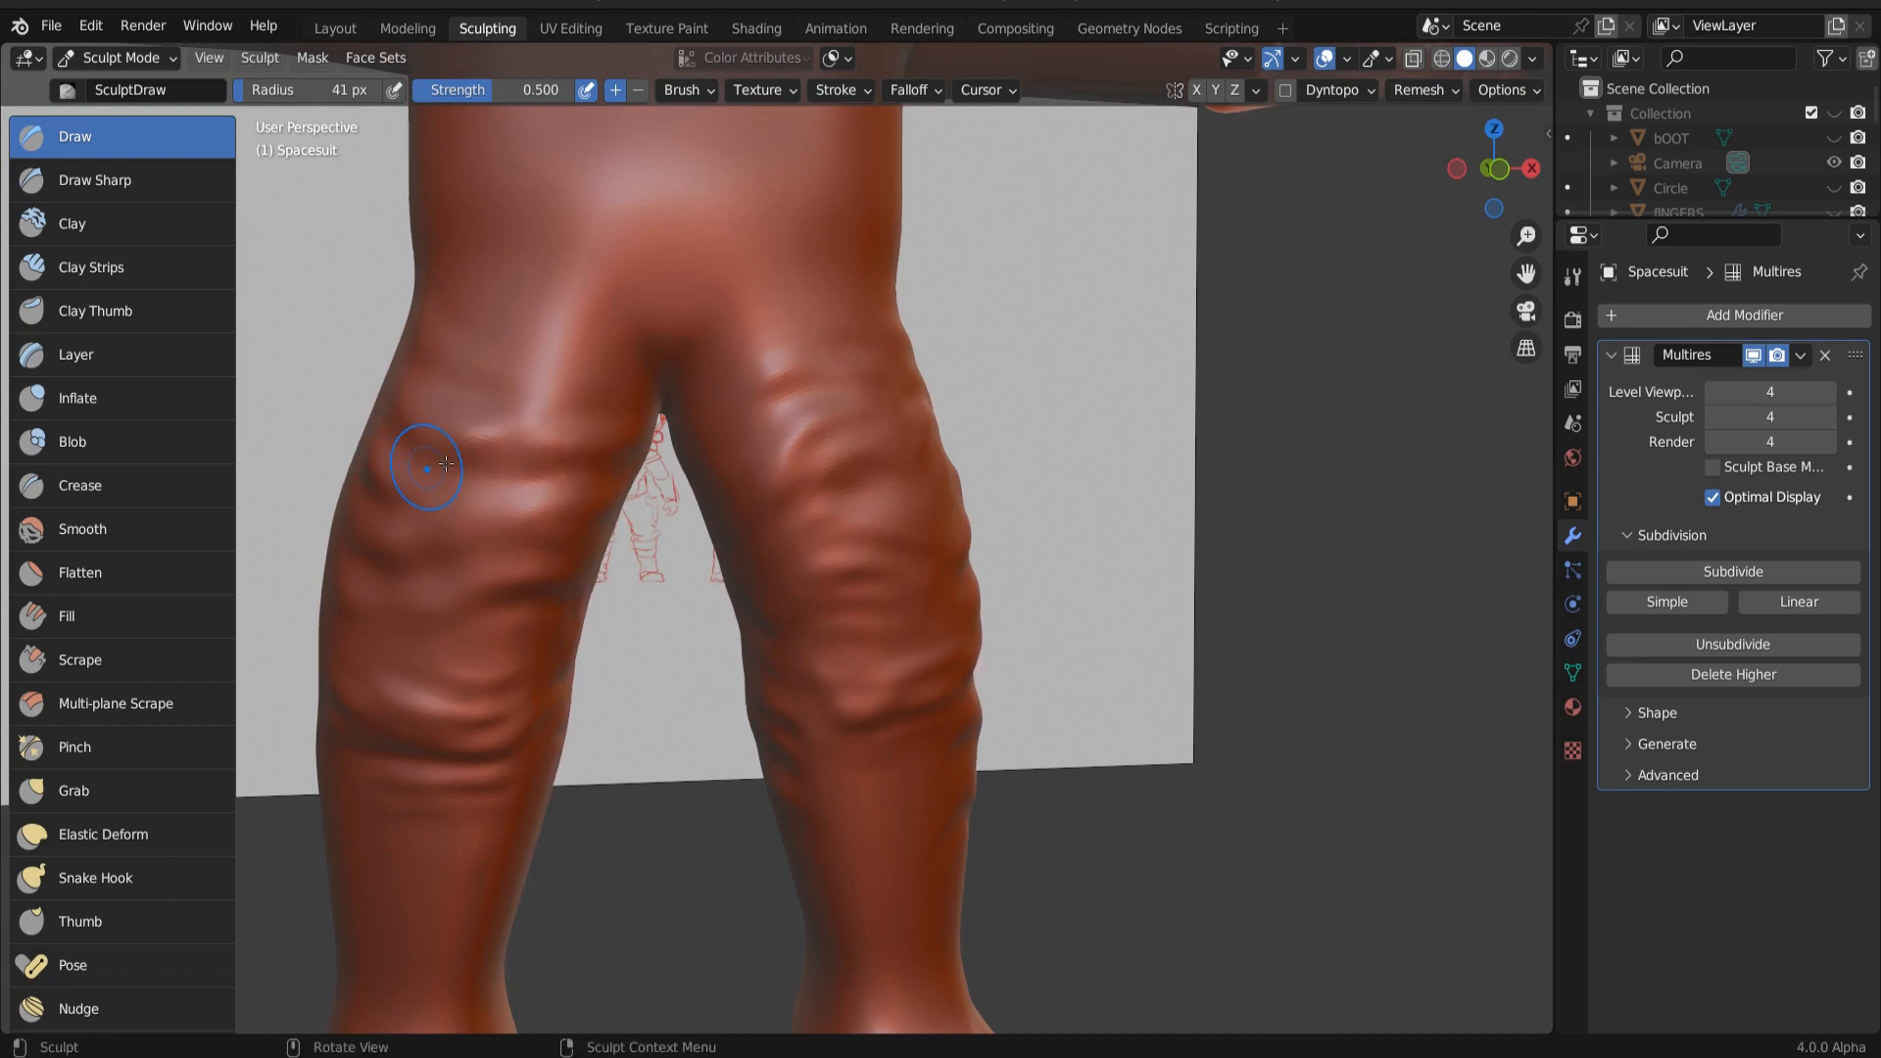
Step: Choose the Clay Strips brush with a 25 px radius and sculpt rows of fine wrinkles across one boot's instep up to the ankle
scroll(455, 627, down, 3)
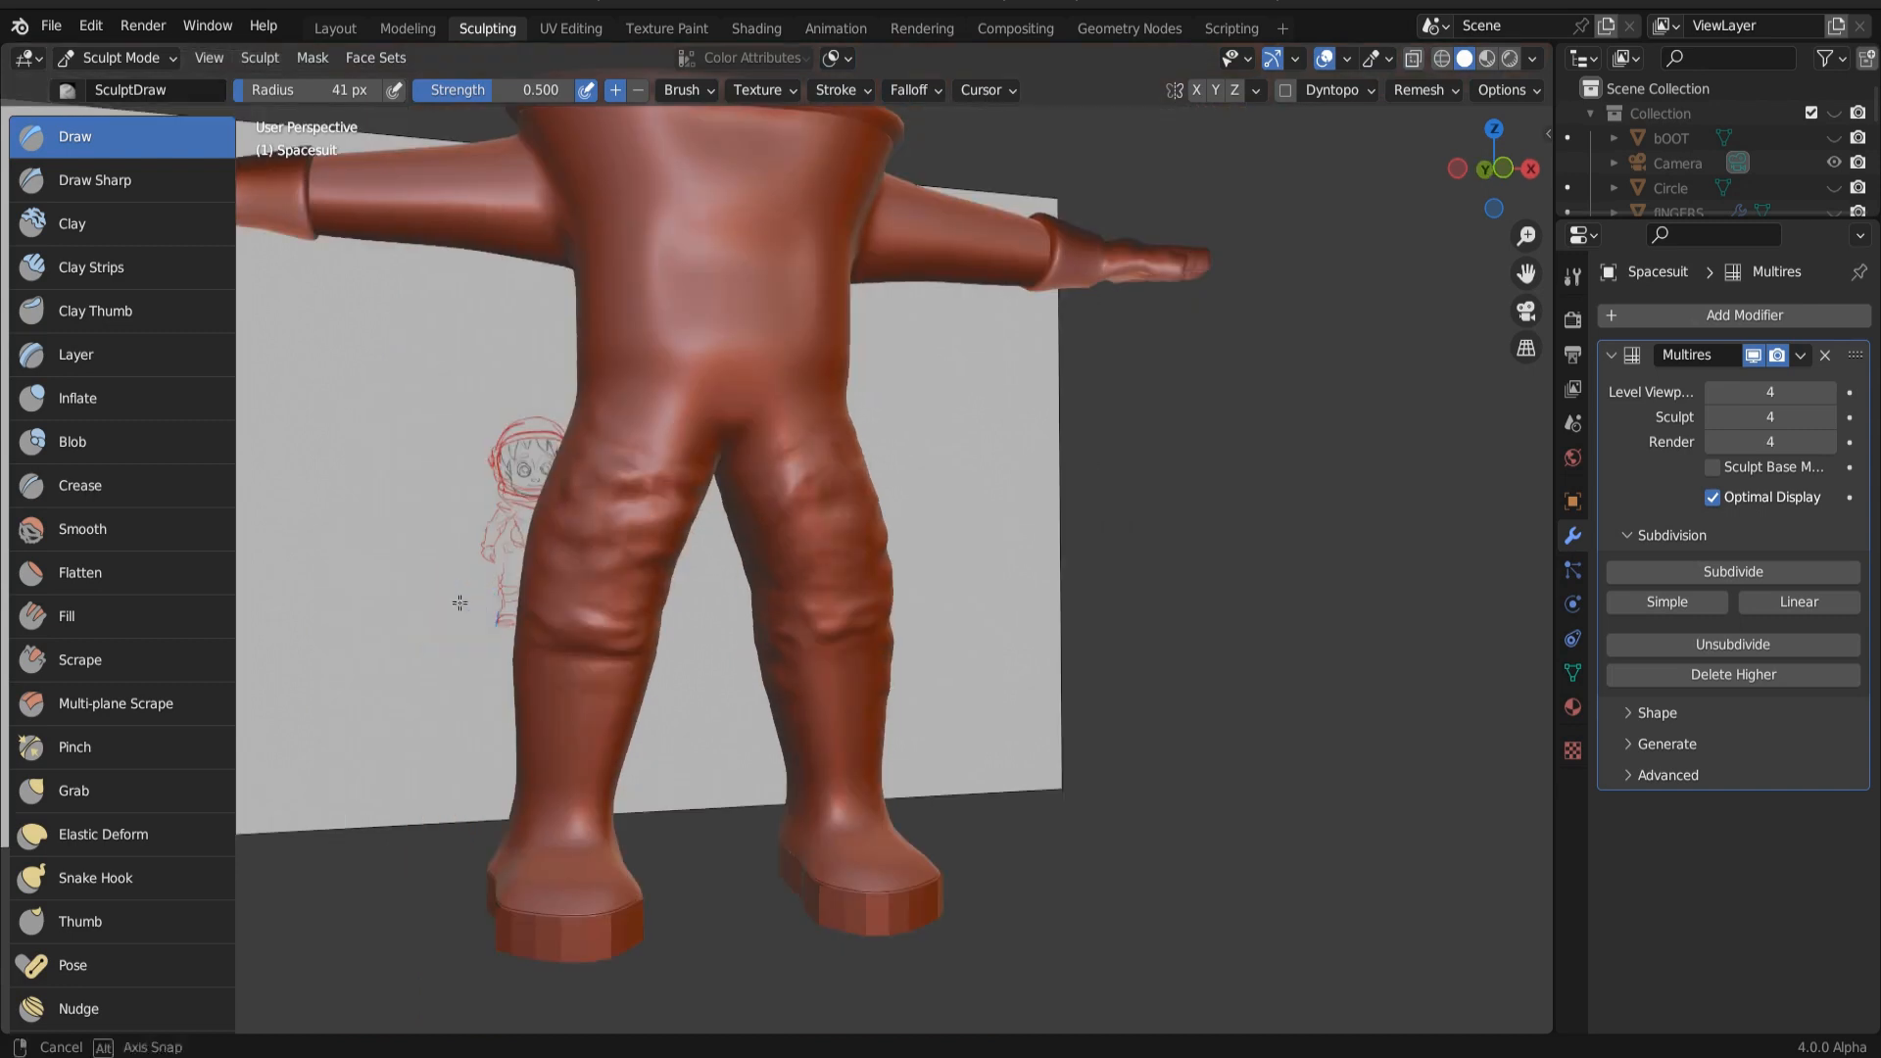
click(75, 268)
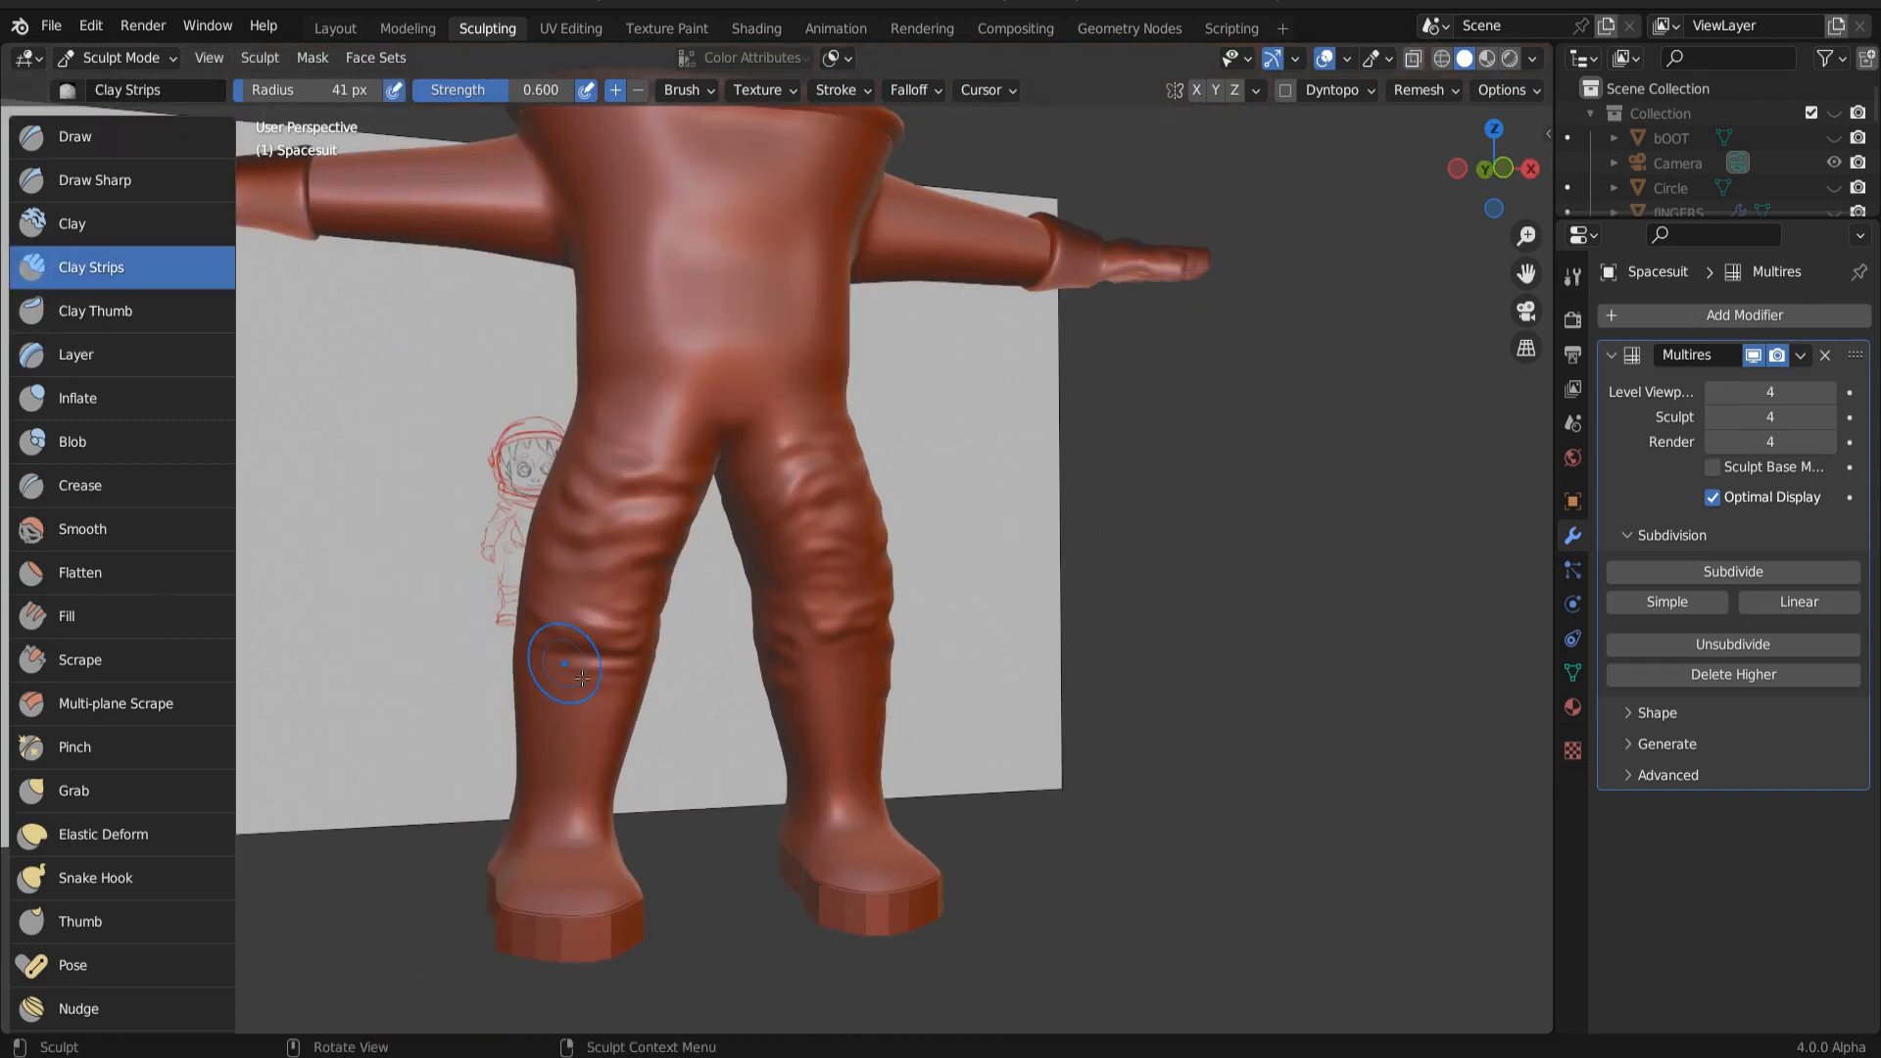
key(f)
click(627, 708)
key(KP_Decimal)
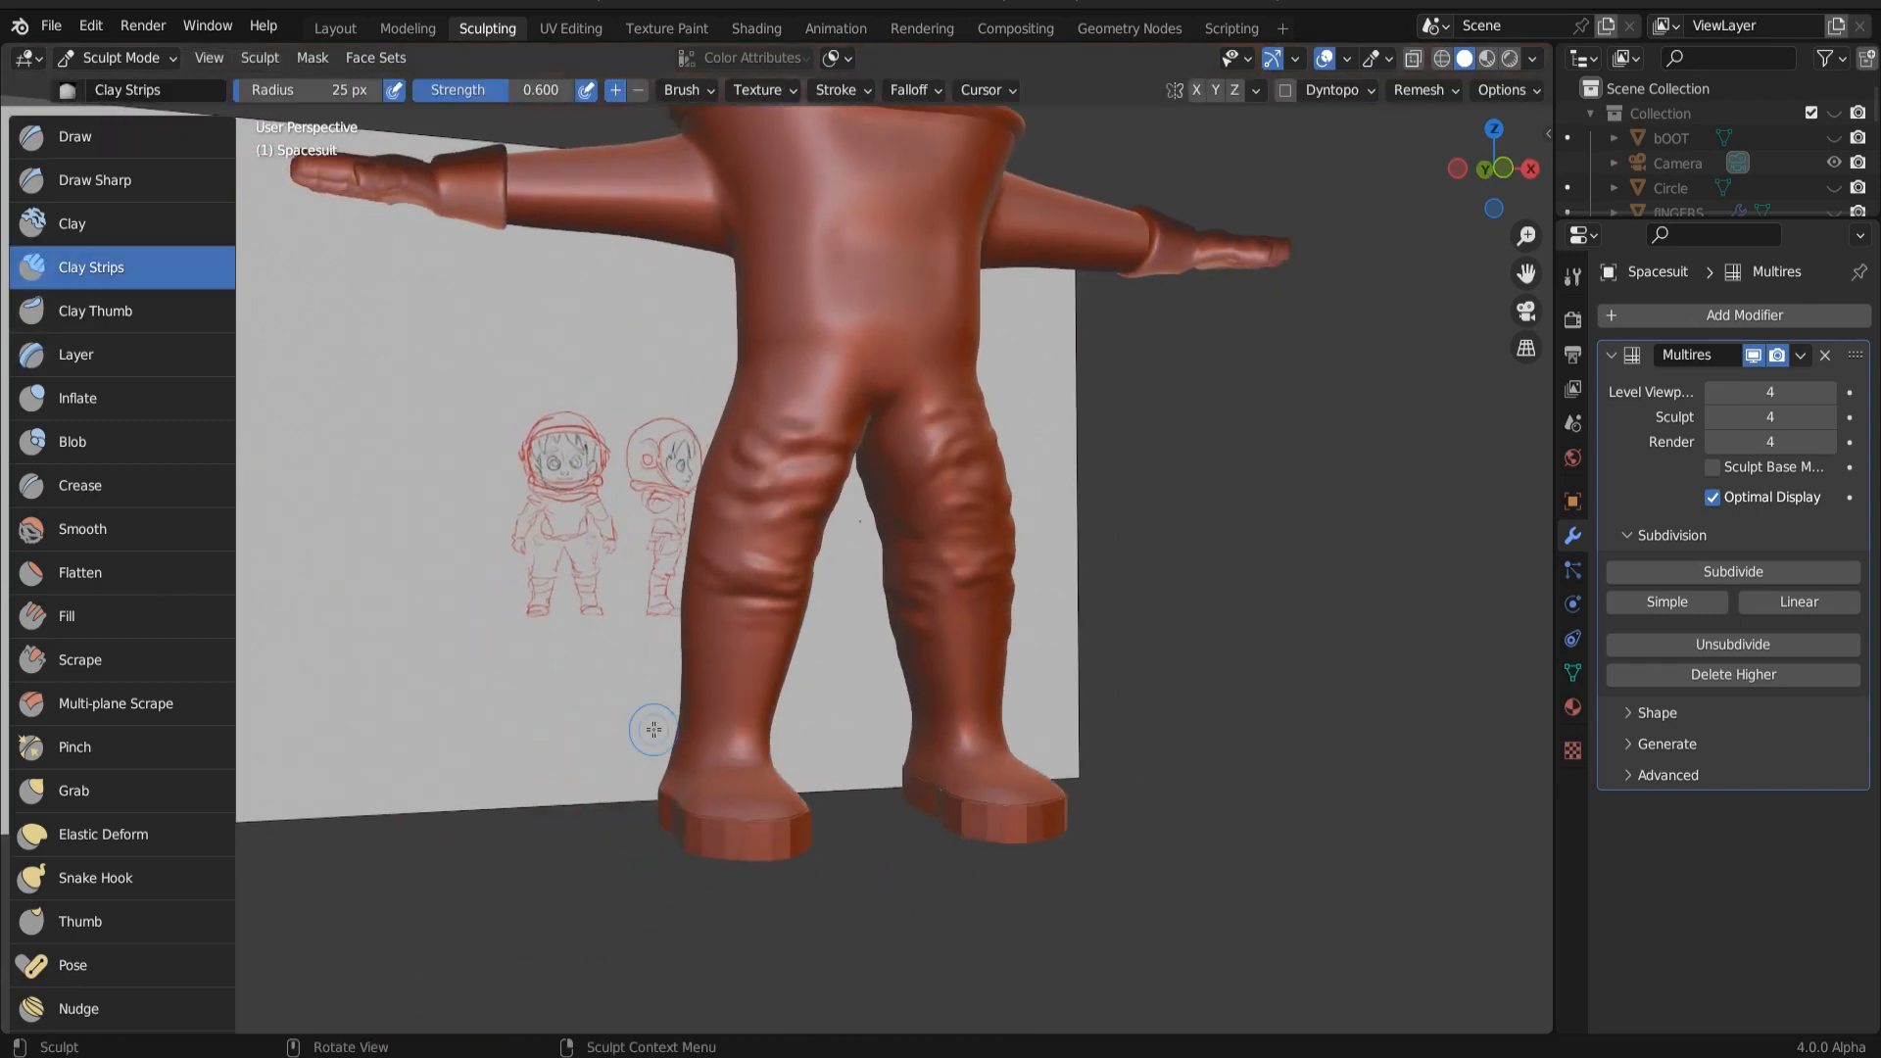
scroll(969, 711, up, 3)
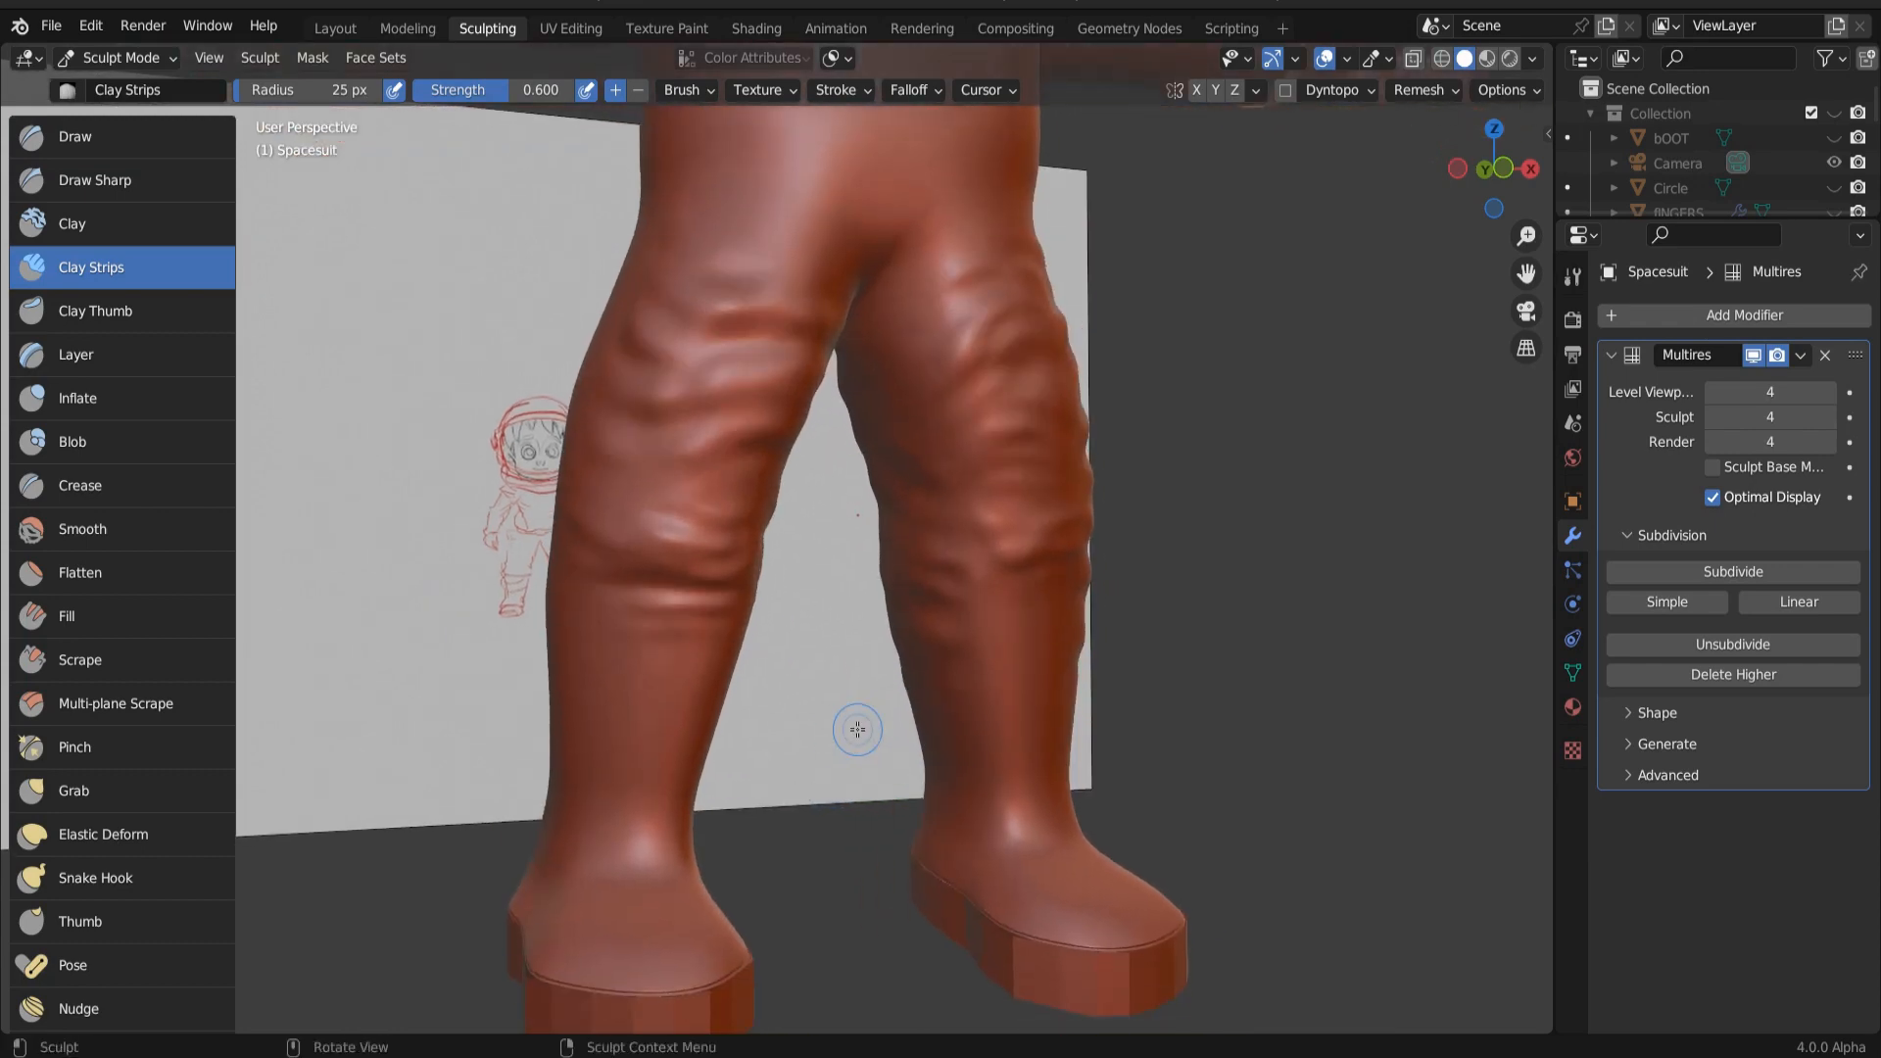
key(KP_1)
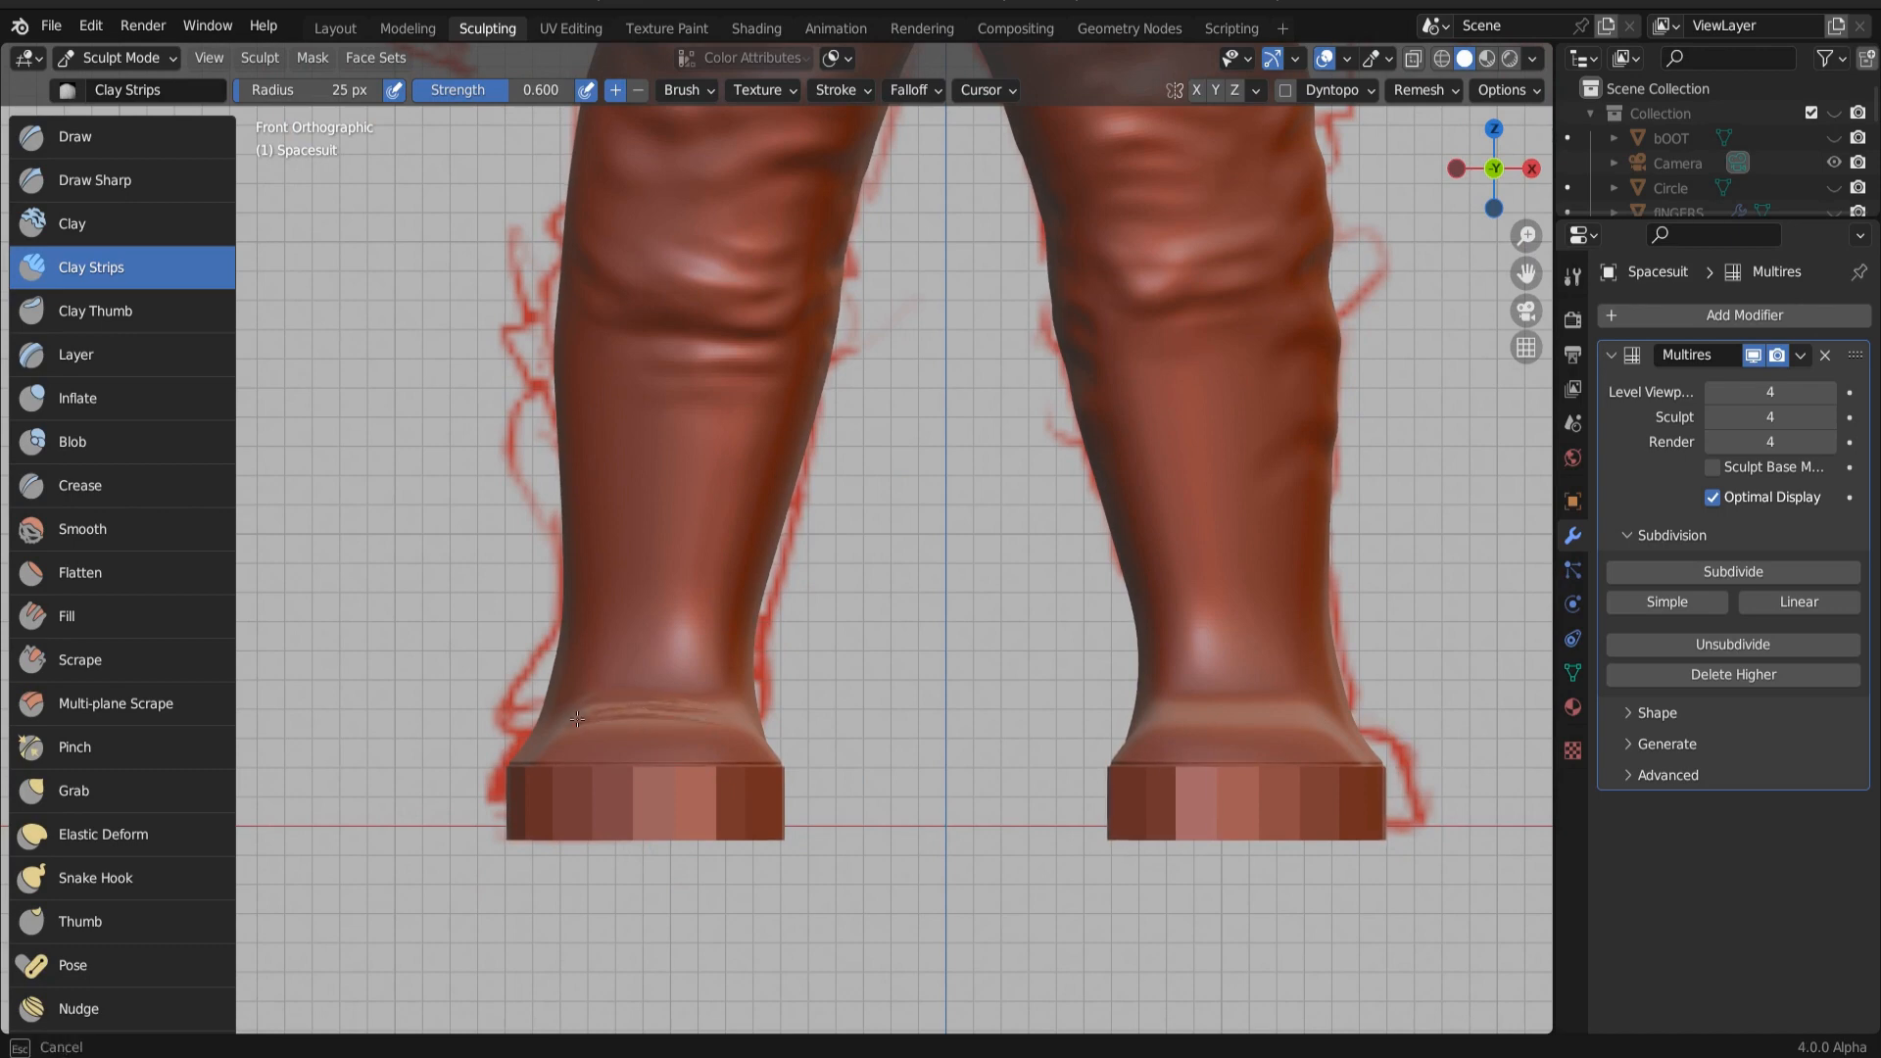
middle_drag(627, 718, 635, 834)
drag(713, 636, 676, 627)
drag(702, 649, 650, 652)
drag(705, 664, 627, 674)
drag(707, 688, 624, 697)
drag(709, 719, 616, 725)
drag(707, 742, 608, 745)
drag(633, 594, 711, 591)
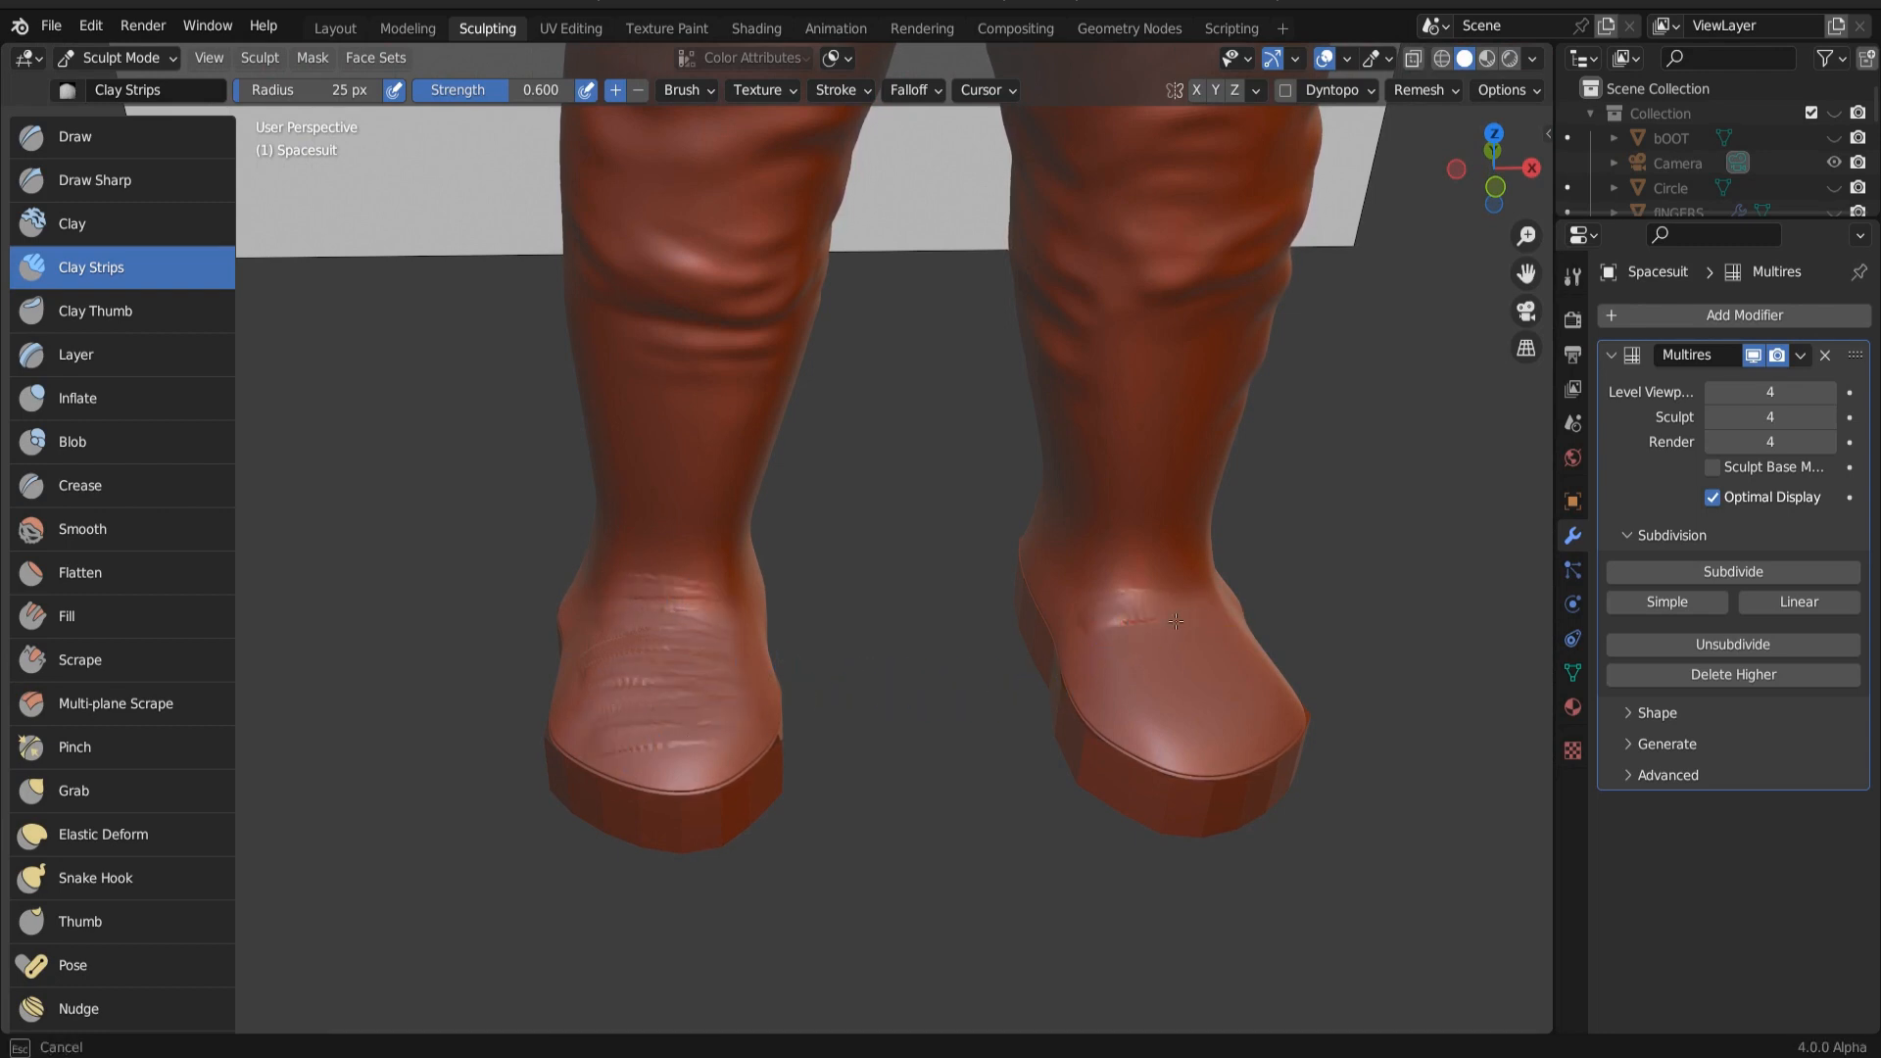
Step: Add matching Clay Strips wrinkles across the other boot's instep, ankle and lower shin
drag(1211, 676, 1124, 683)
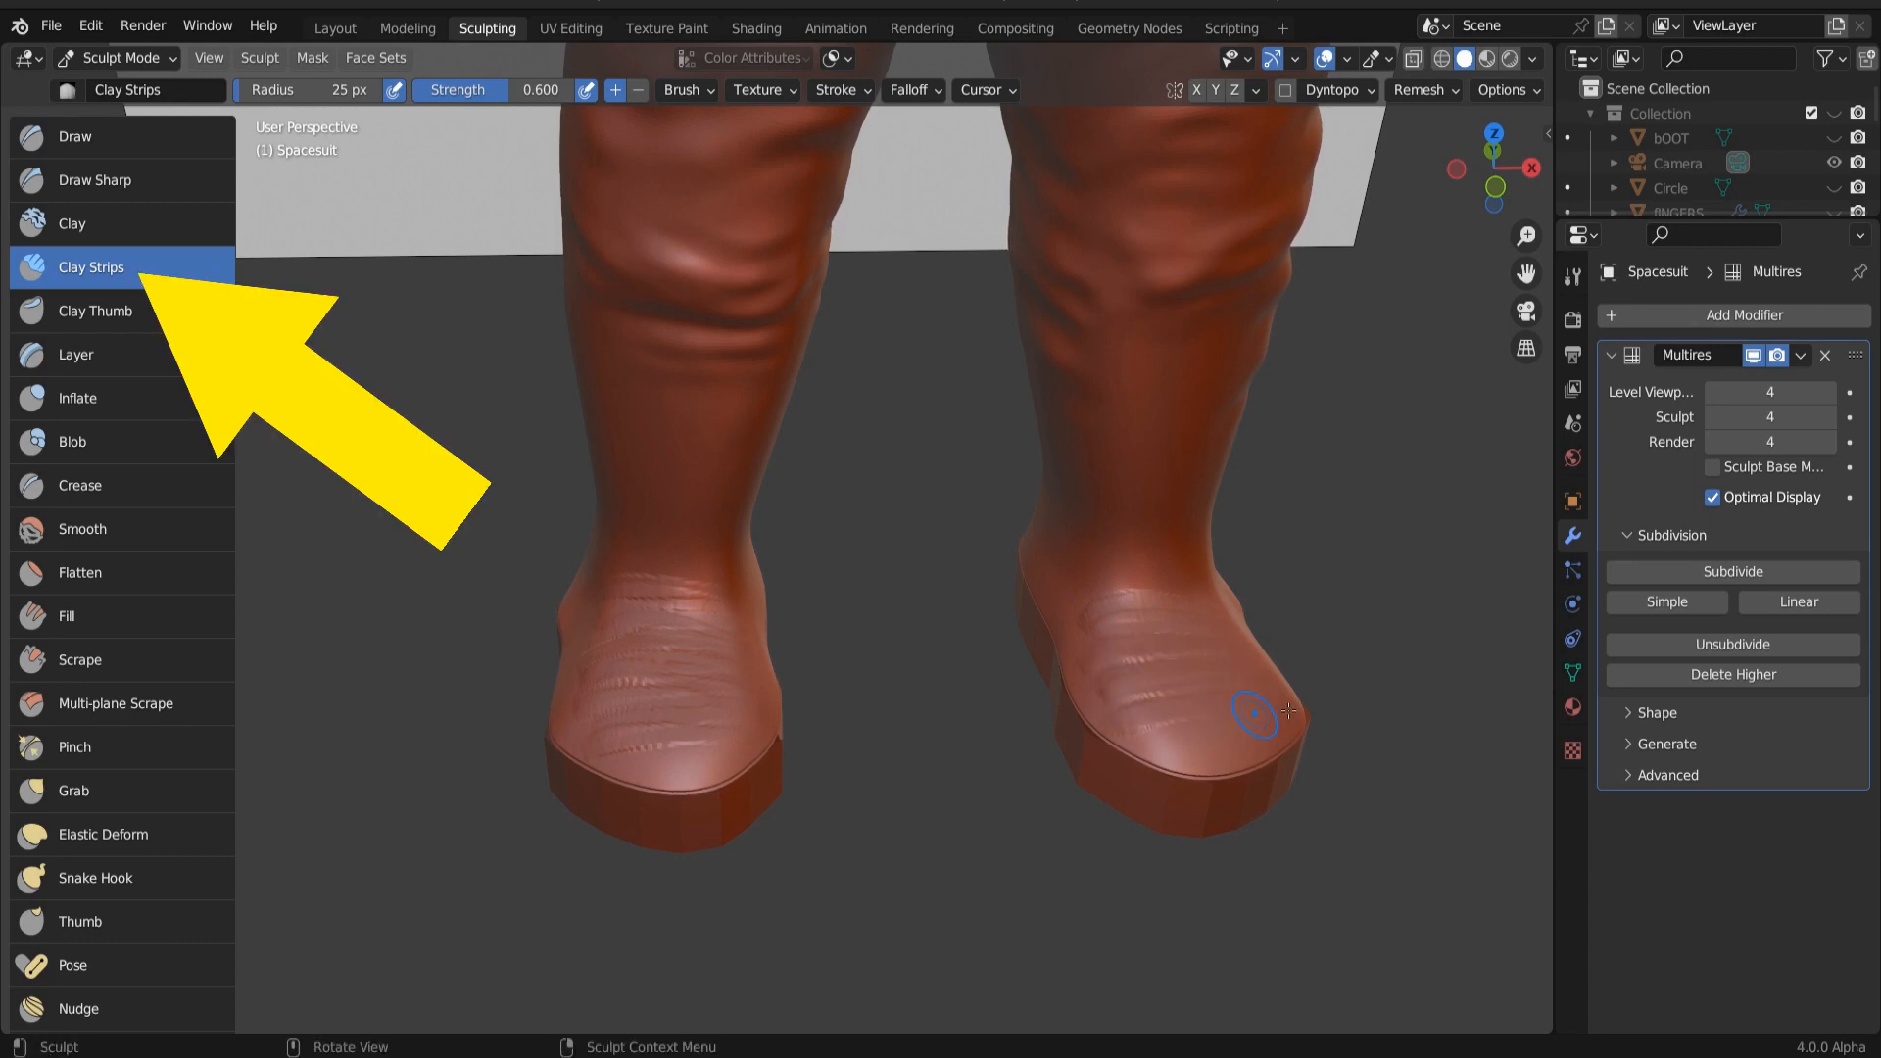
drag(1289, 710, 1239, 661)
mouse_move(1146, 584)
mouse_down()
mouse_move(1188, 550)
mouse_move(1111, 575)
mouse_up()
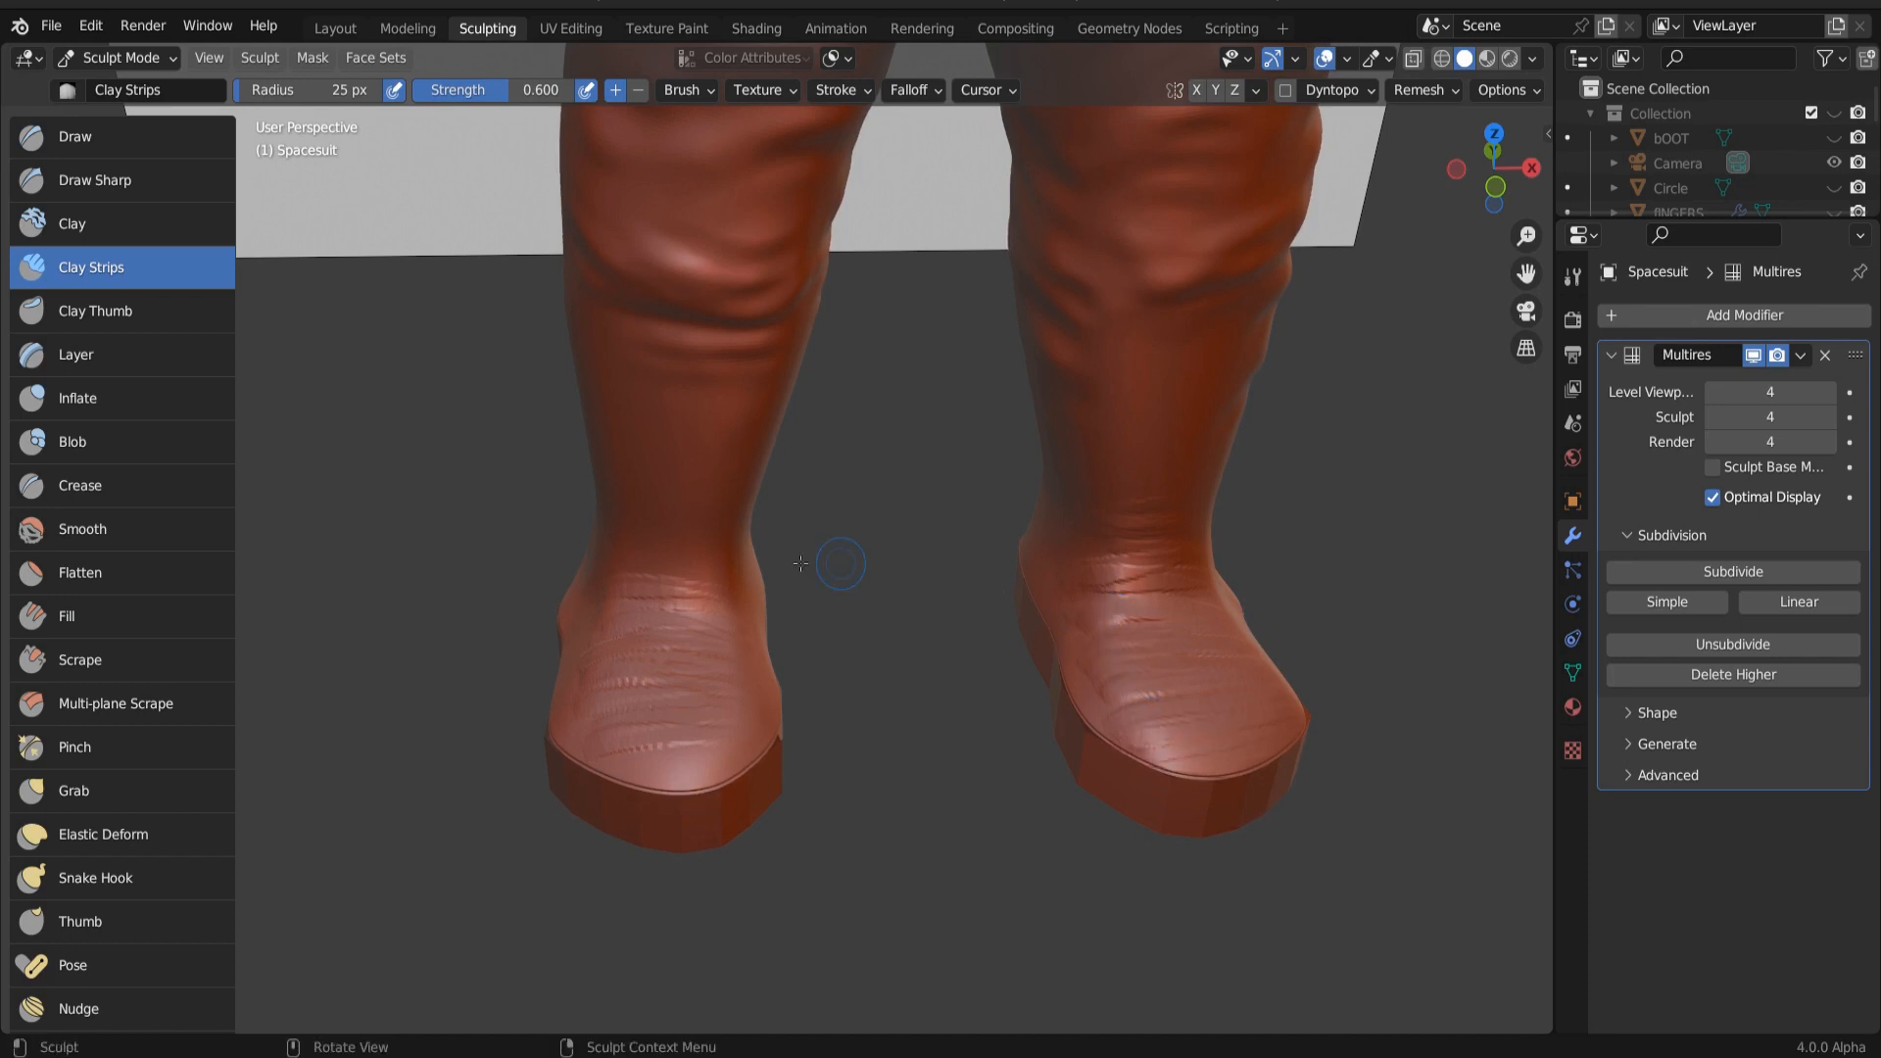
middle_drag(801, 564, 817, 463)
mouse_move(1119, 397)
mouse_down()
mouse_move(1027, 397)
mouse_move(1085, 470)
mouse_move(1079, 496)
mouse_up()
drag(1079, 497, 1089, 429)
Step: Sculpt fine Clay Strips wrinkles behind one knee and across the outer hip creases of both legs
middle_drag(1090, 429, 759, 566)
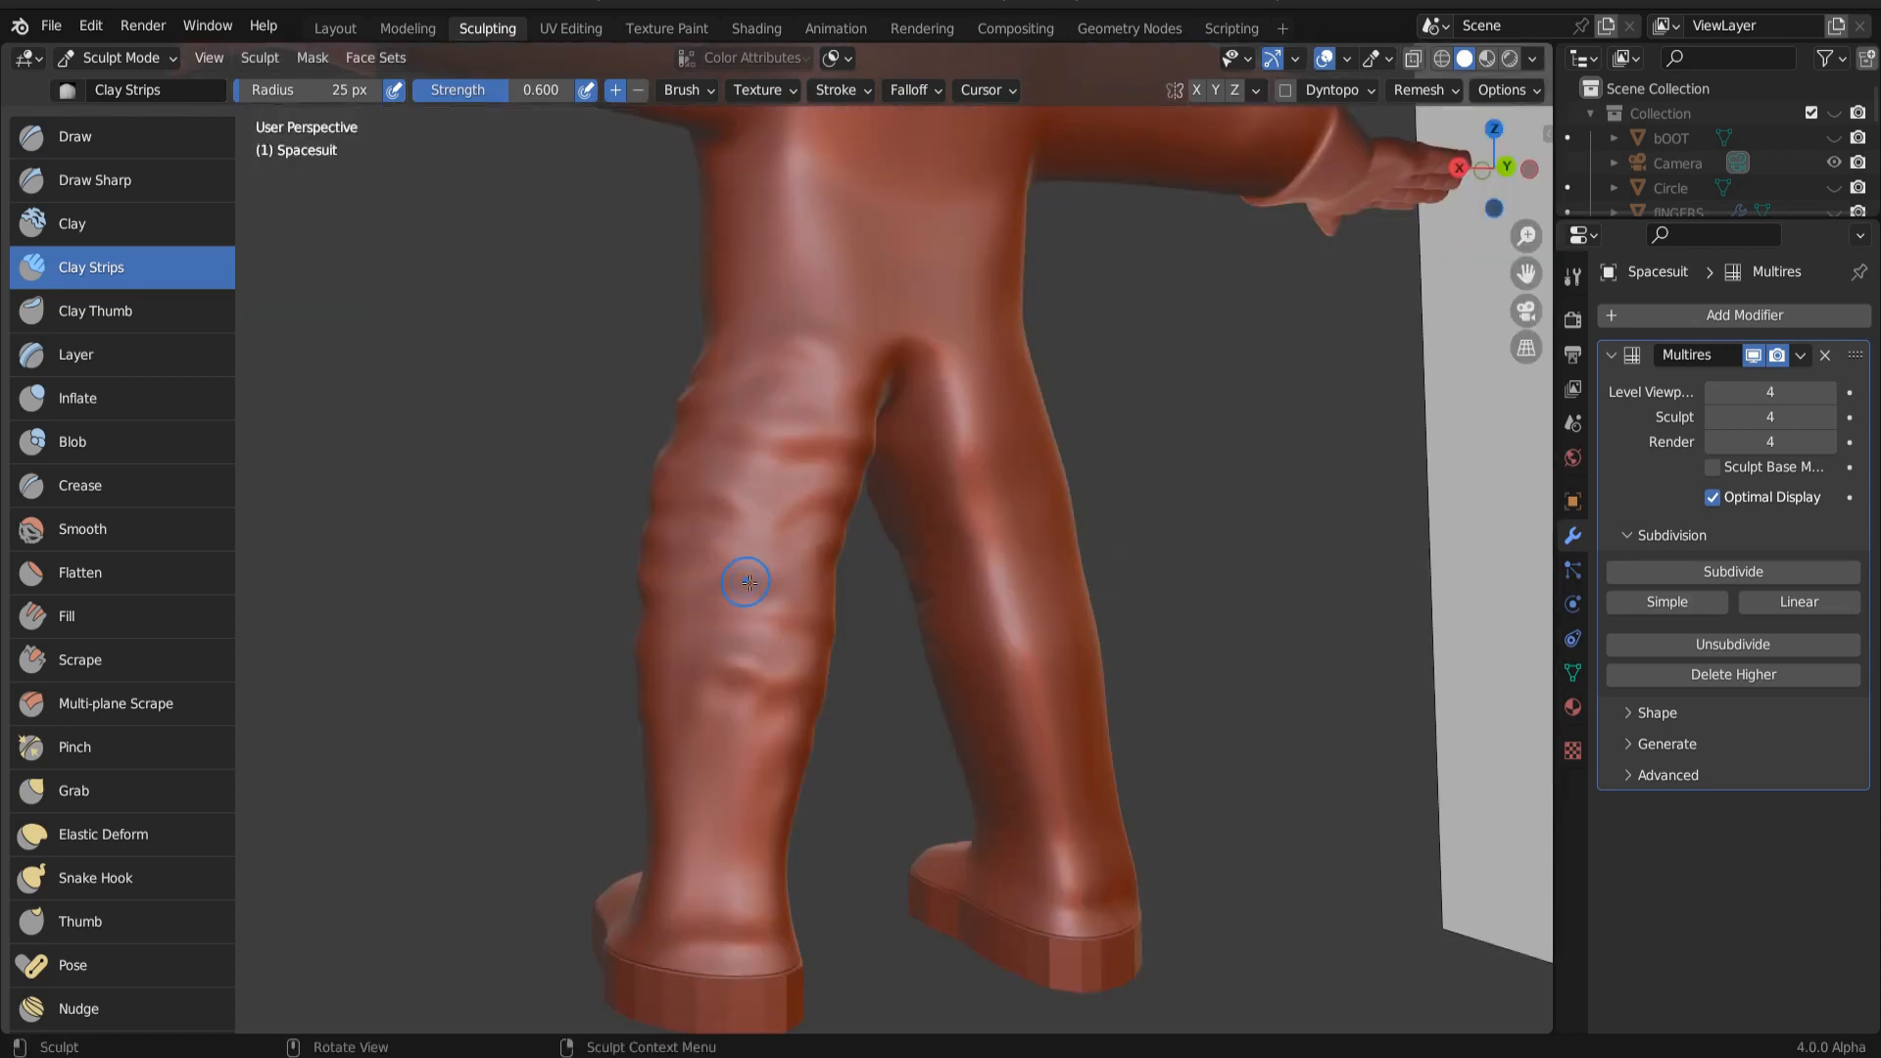
mouse_move(797, 672)
mouse_down()
mouse_move(686, 682)
mouse_move(735, 707)
mouse_move(709, 735)
mouse_up()
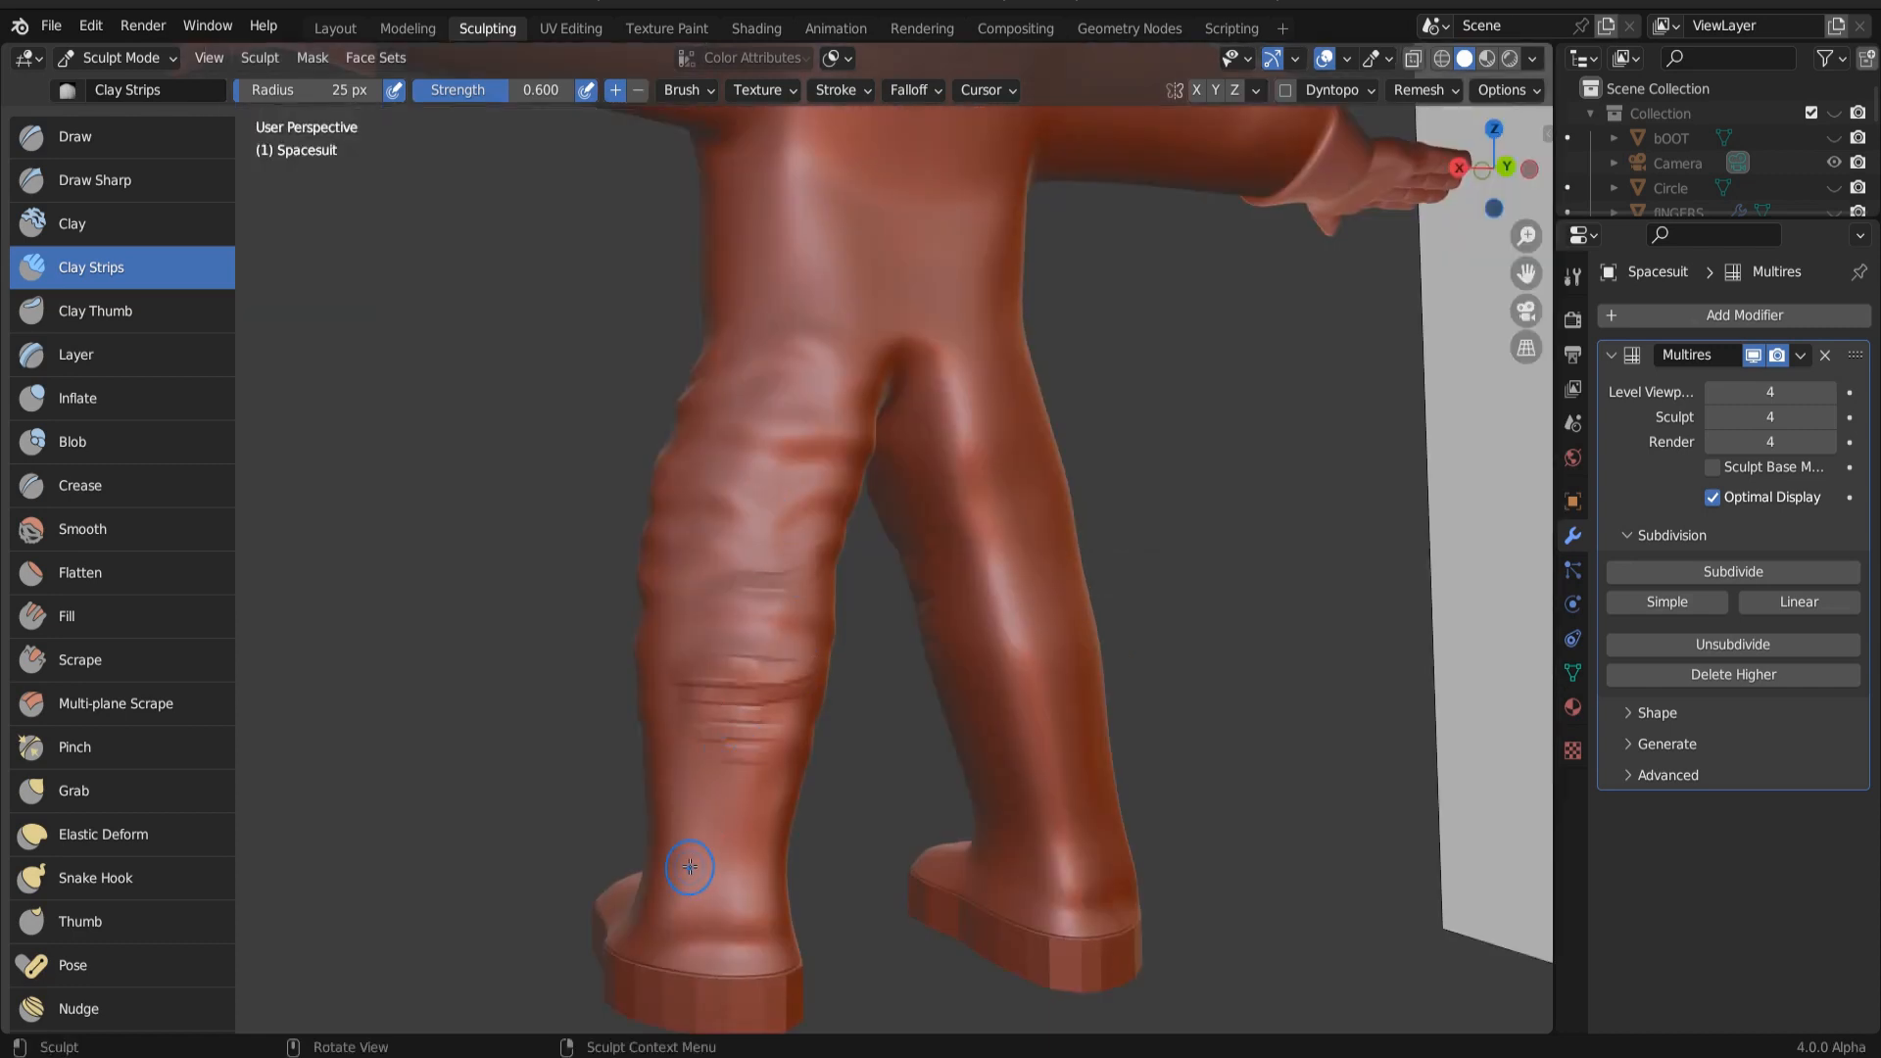
middle_drag(690, 867, 826, 882)
mouse_move(870, 554)
mouse_down()
mouse_move(802, 541)
mouse_move(776, 569)
mouse_up()
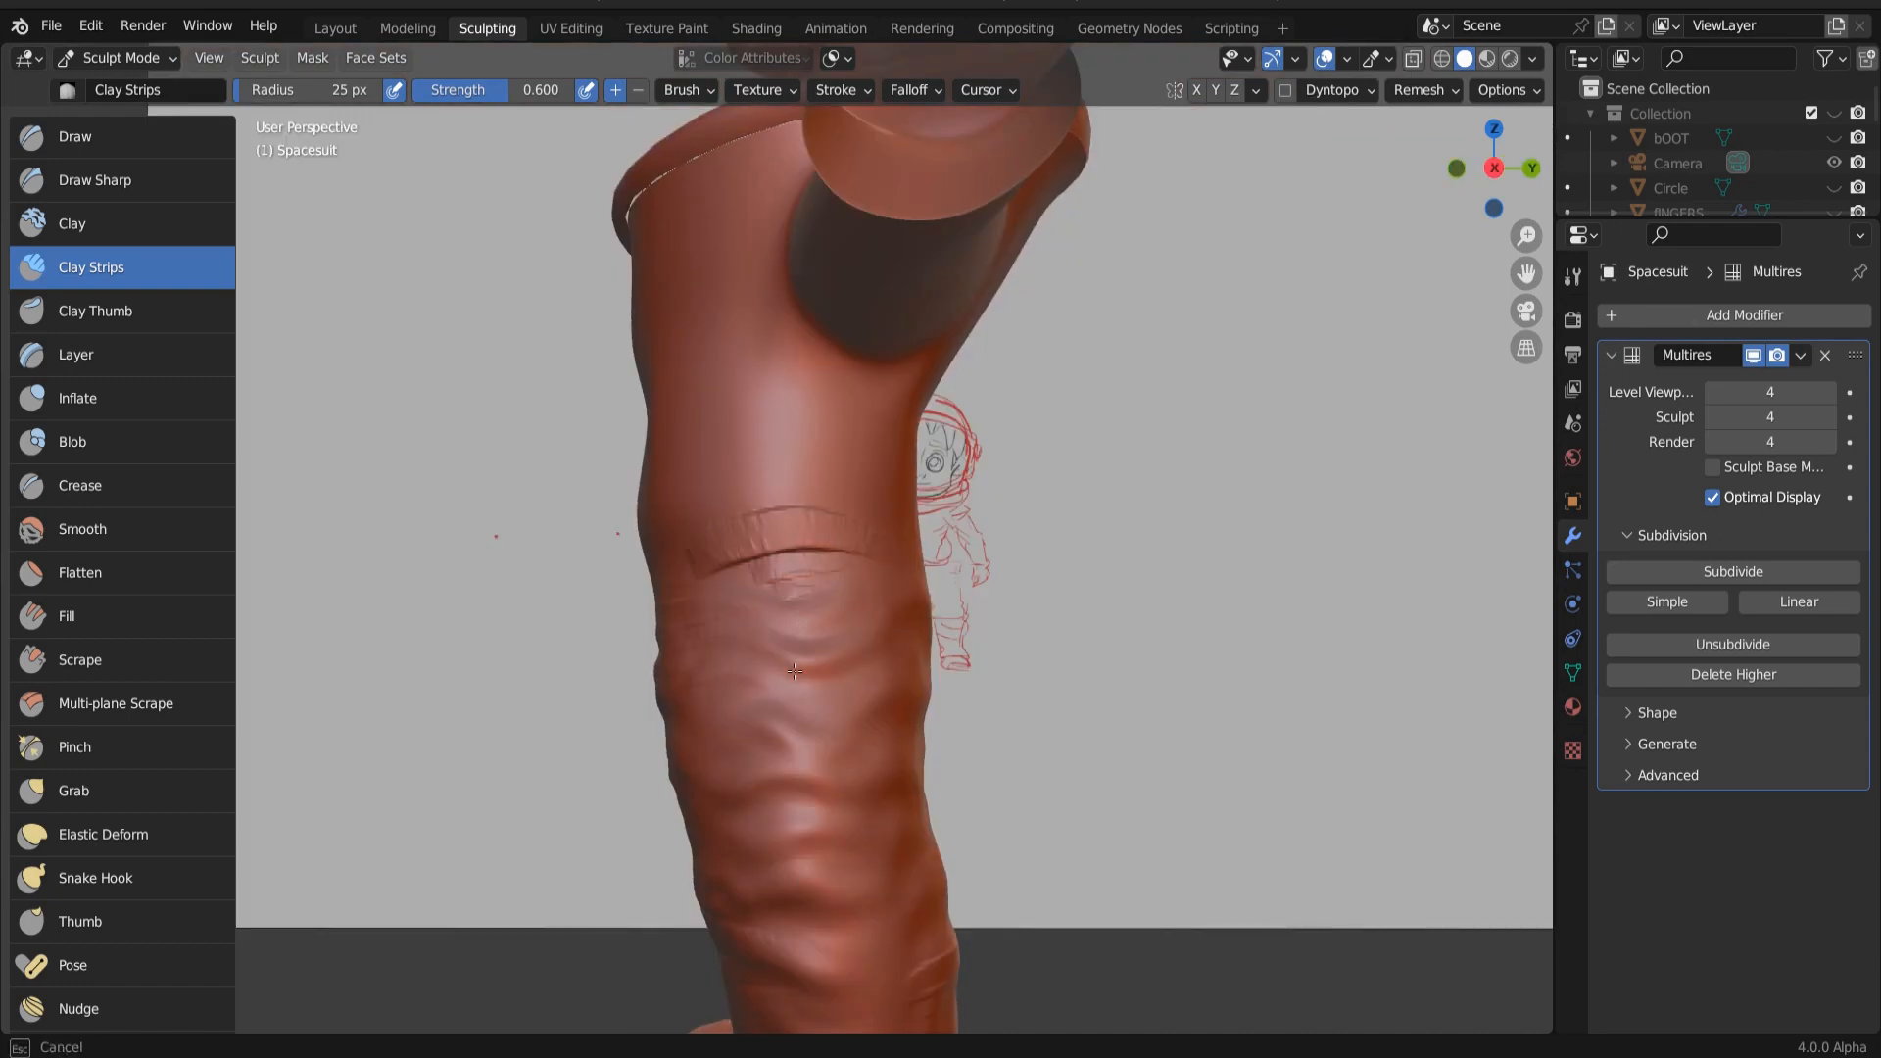
drag(795, 671, 796, 669)
mouse_move(828, 475)
middle_down()
mouse_move(949, 499)
mouse_move(859, 555)
mouse_move(673, 550)
middle_up()
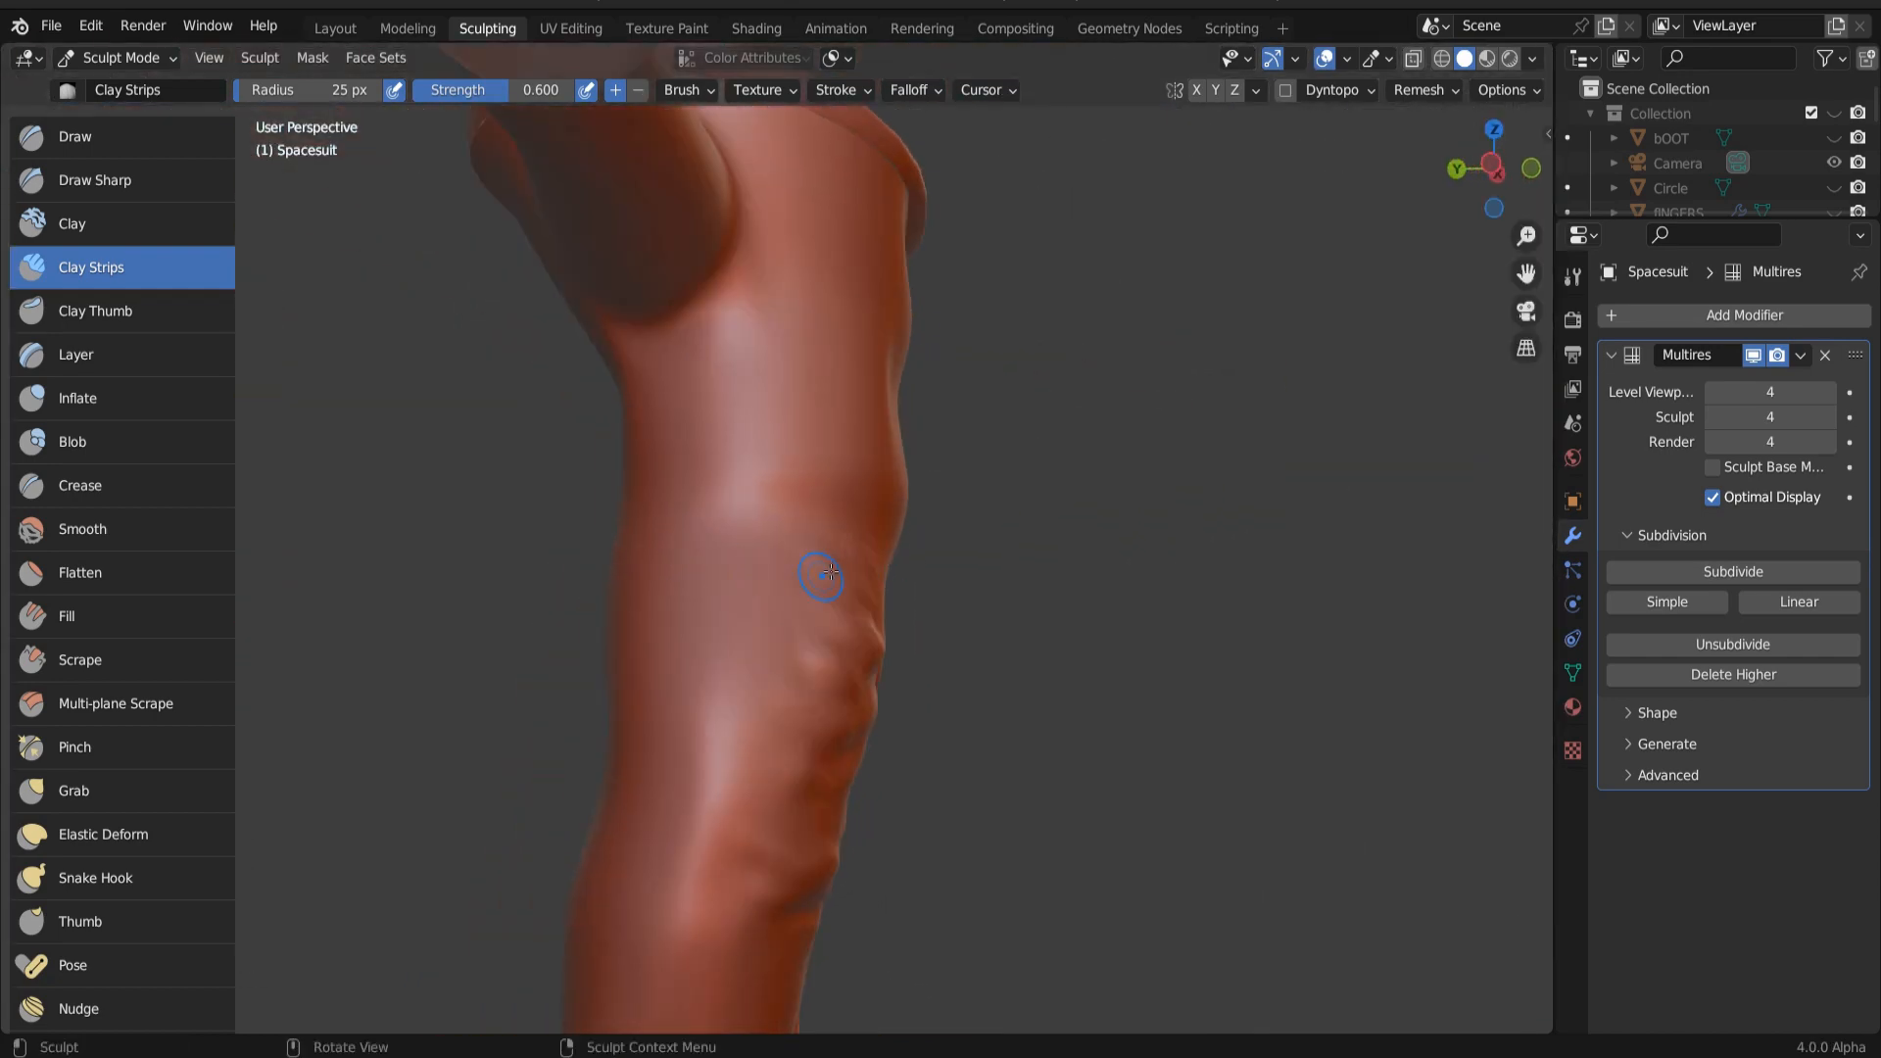
mouse_move(798, 526)
mouse_down()
mouse_move(653, 589)
mouse_move(672, 570)
mouse_move(648, 565)
mouse_move(670, 469)
mouse_up()
Step: Add curved Clay Strips creases around both armpits where the sleeves meet the front of the torso
middle_drag(670, 468, 732, 310)
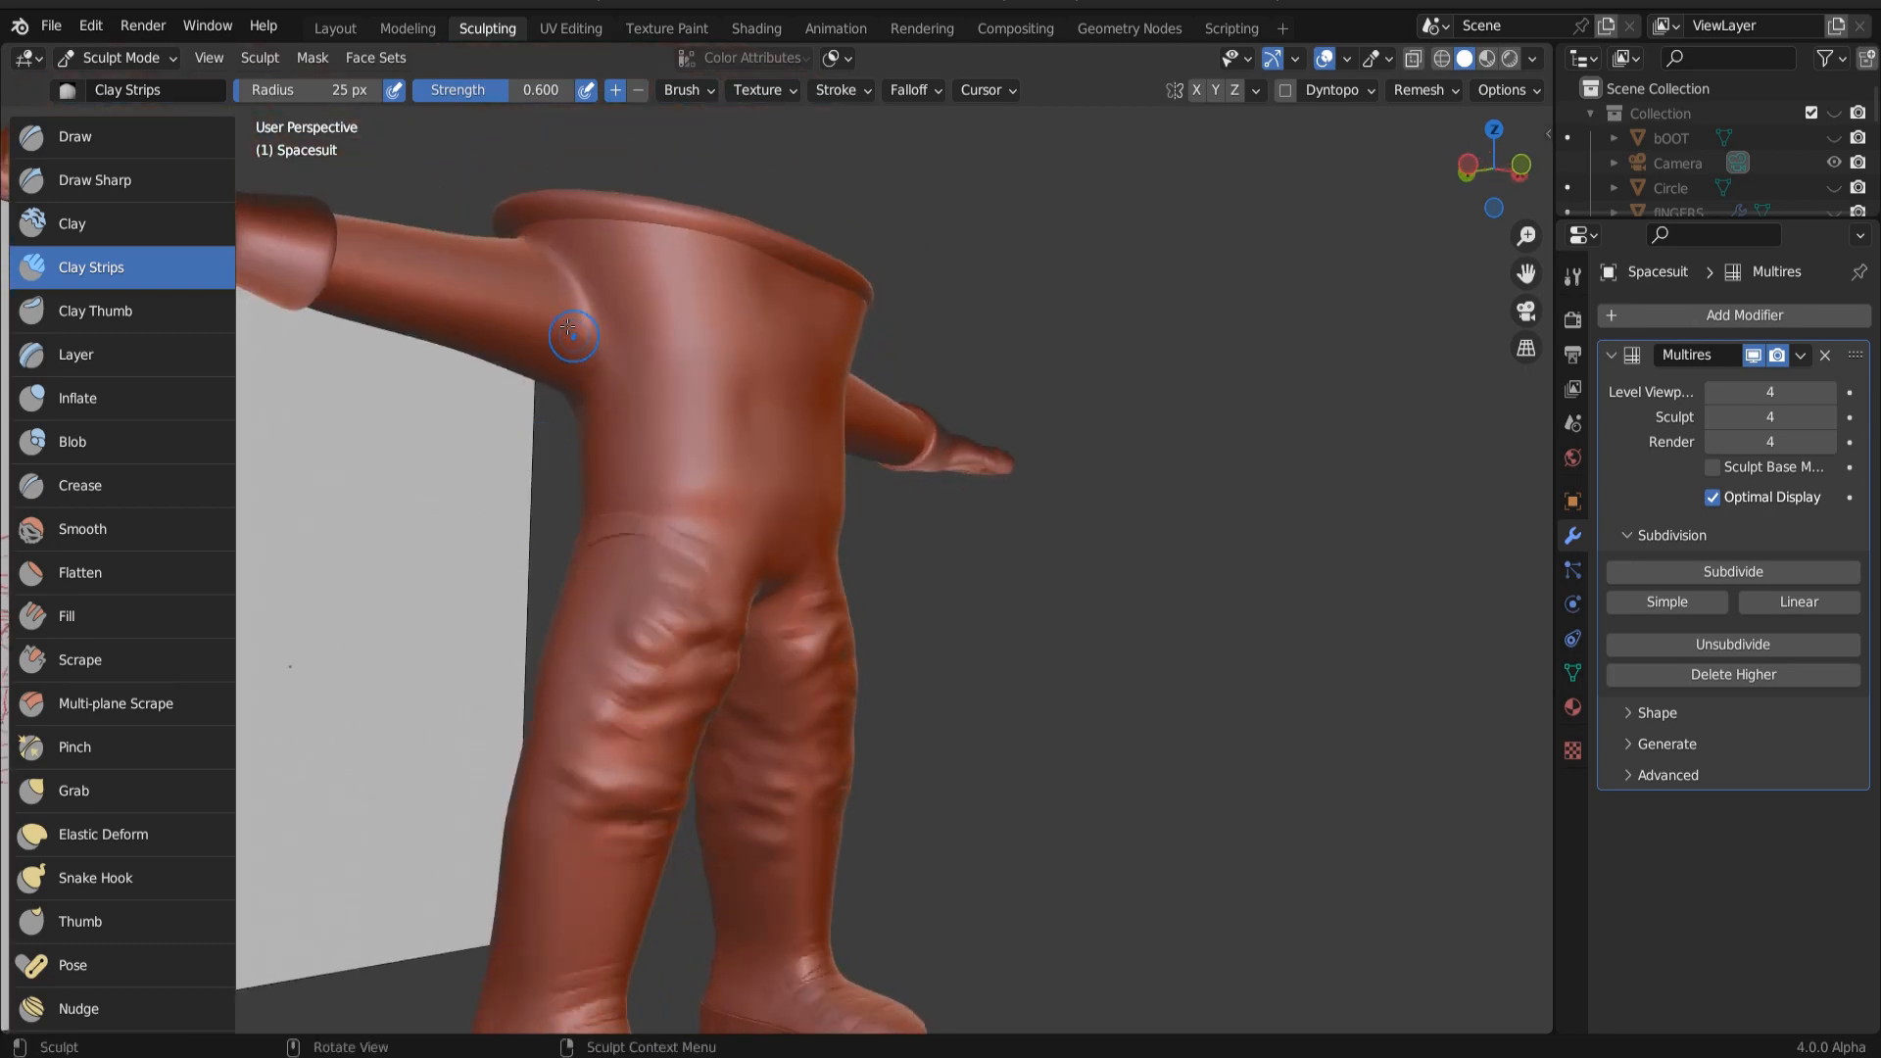
drag(587, 267, 597, 419)
middle_drag(466, 328, 792, 506)
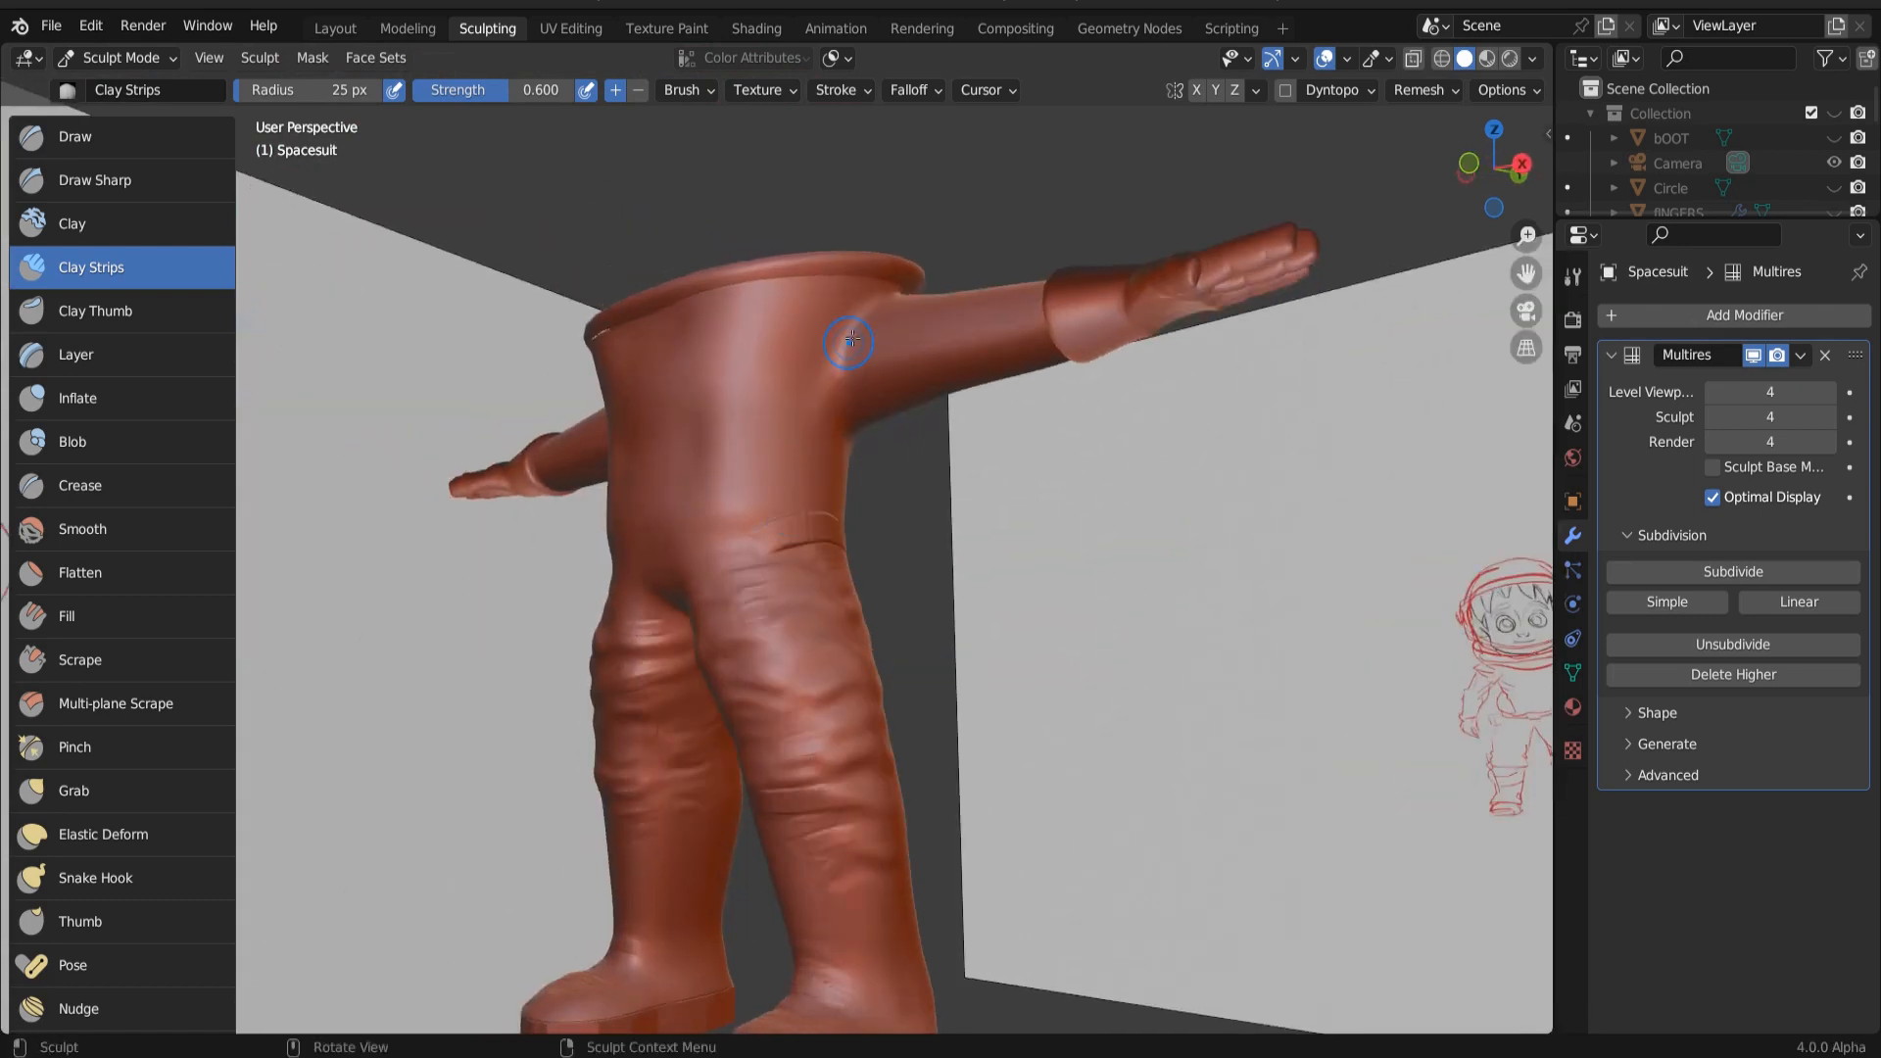
drag(864, 319, 839, 382)
mouse_move(833, 360)
mouse_down()
mouse_move(802, 428)
mouse_move(813, 465)
mouse_up()
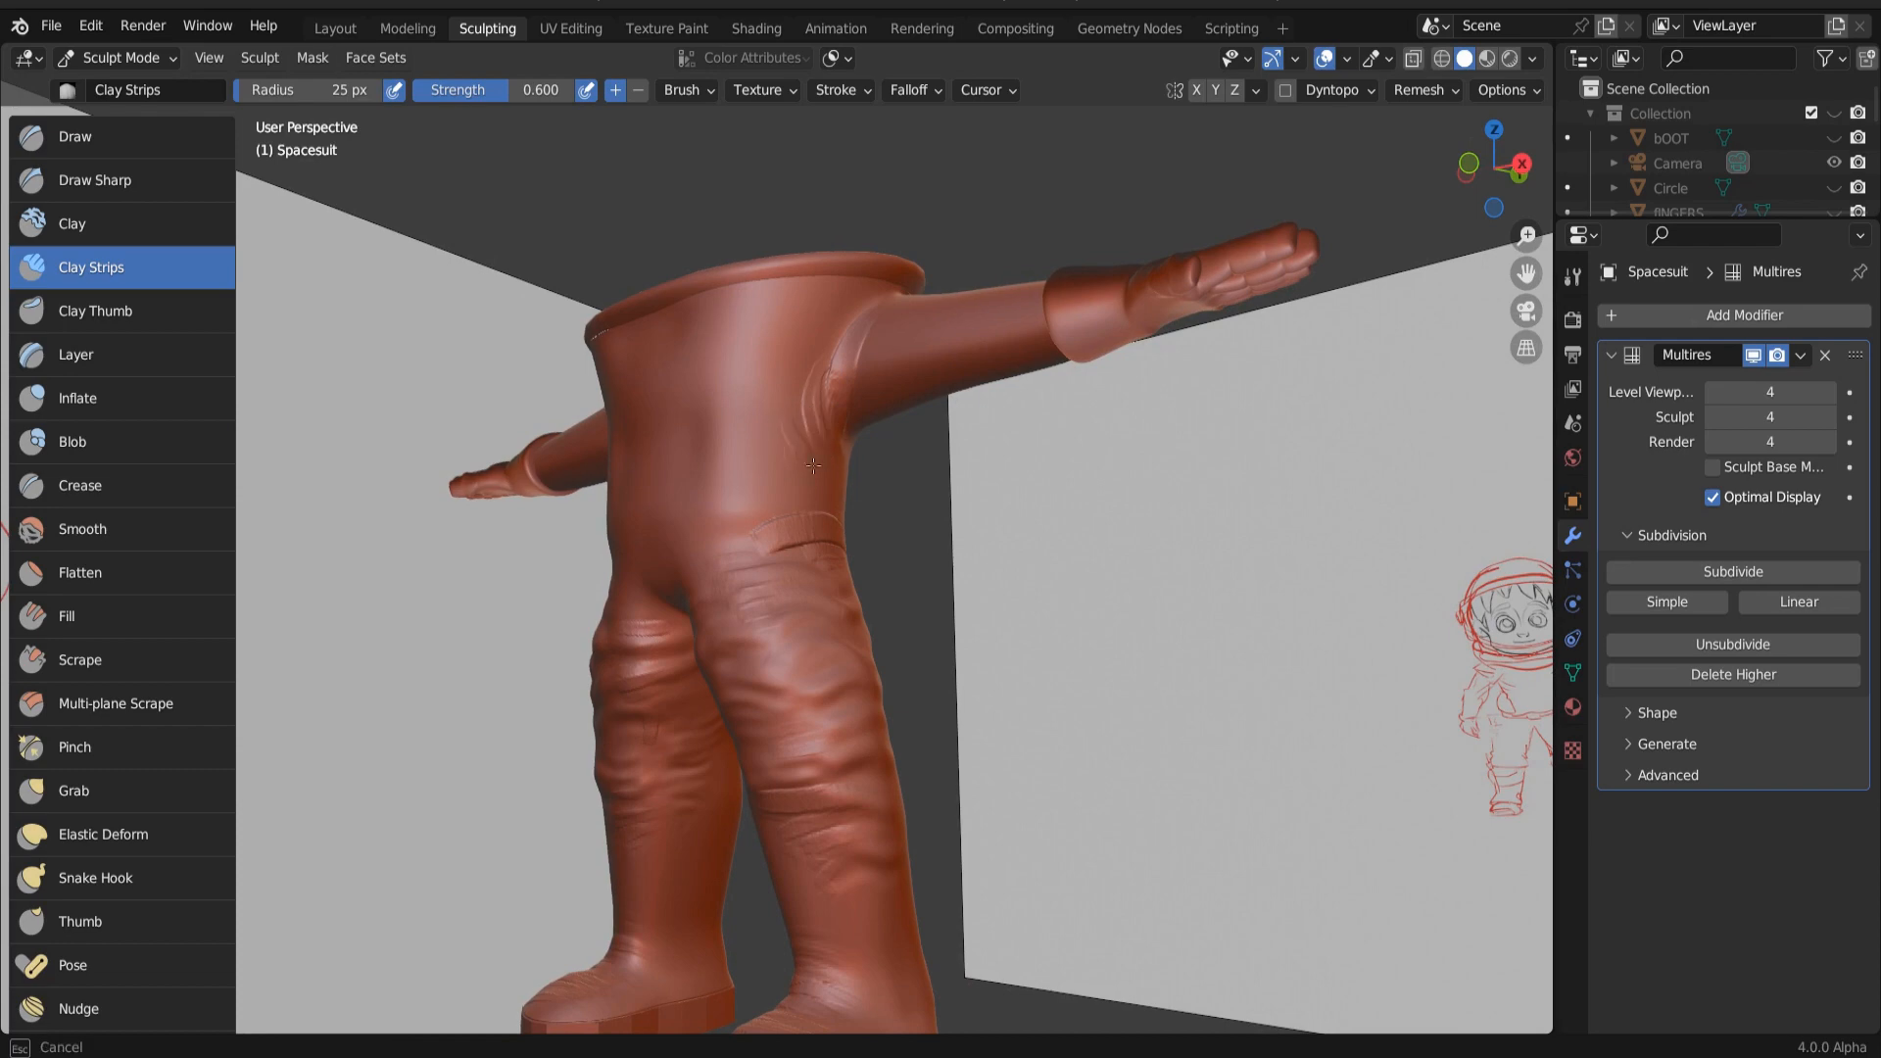
drag(880, 412, 893, 395)
mouse_move(893, 395)
mouse_down()
mouse_move(917, 392)
mouse_move(858, 370)
mouse_up()
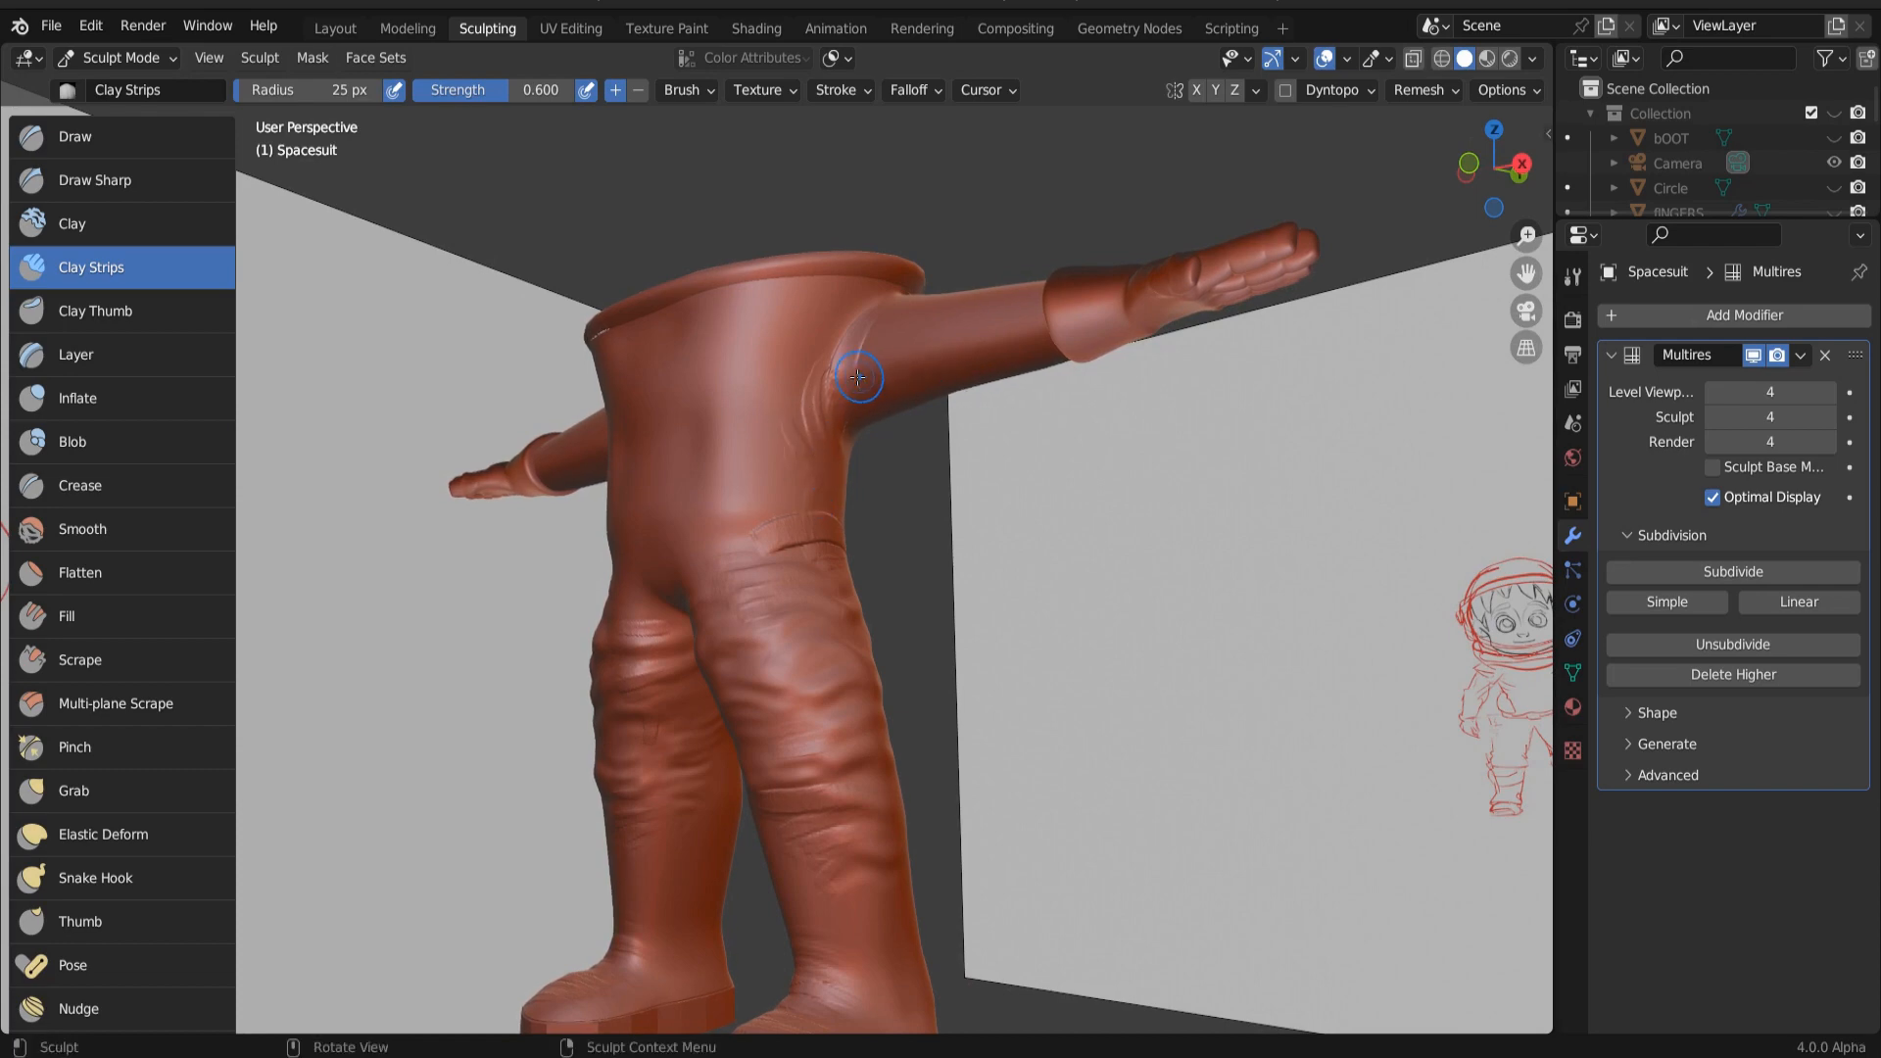
Step: Sculpt small crosswise wrinkles with Clay Strips over the joints of one glove's middle and index fingers
scroll(858, 370, down, 2)
middle_drag(858, 370, 1156, 494)
key(KP_7)
scroll(956, 900, up, 6)
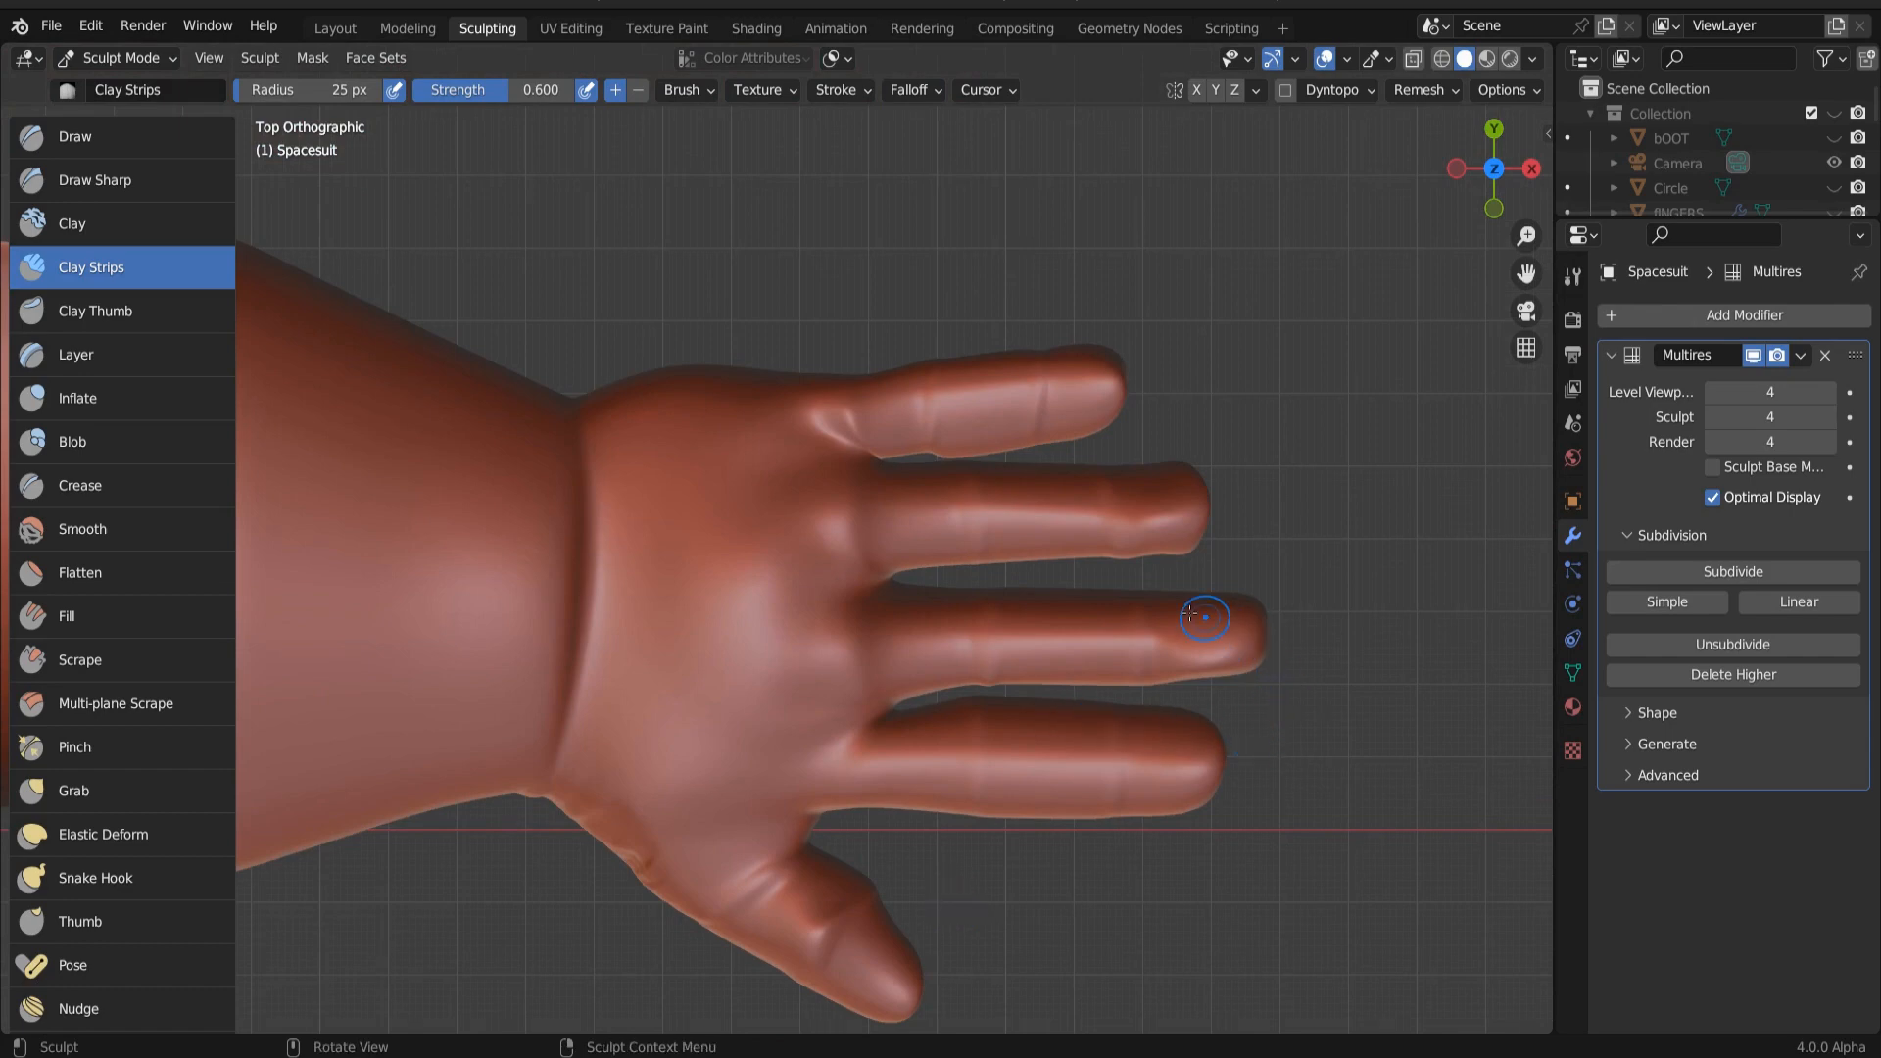
mouse_move(1159, 609)
mouse_down()
mouse_move(1207, 655)
mouse_move(1151, 657)
mouse_up()
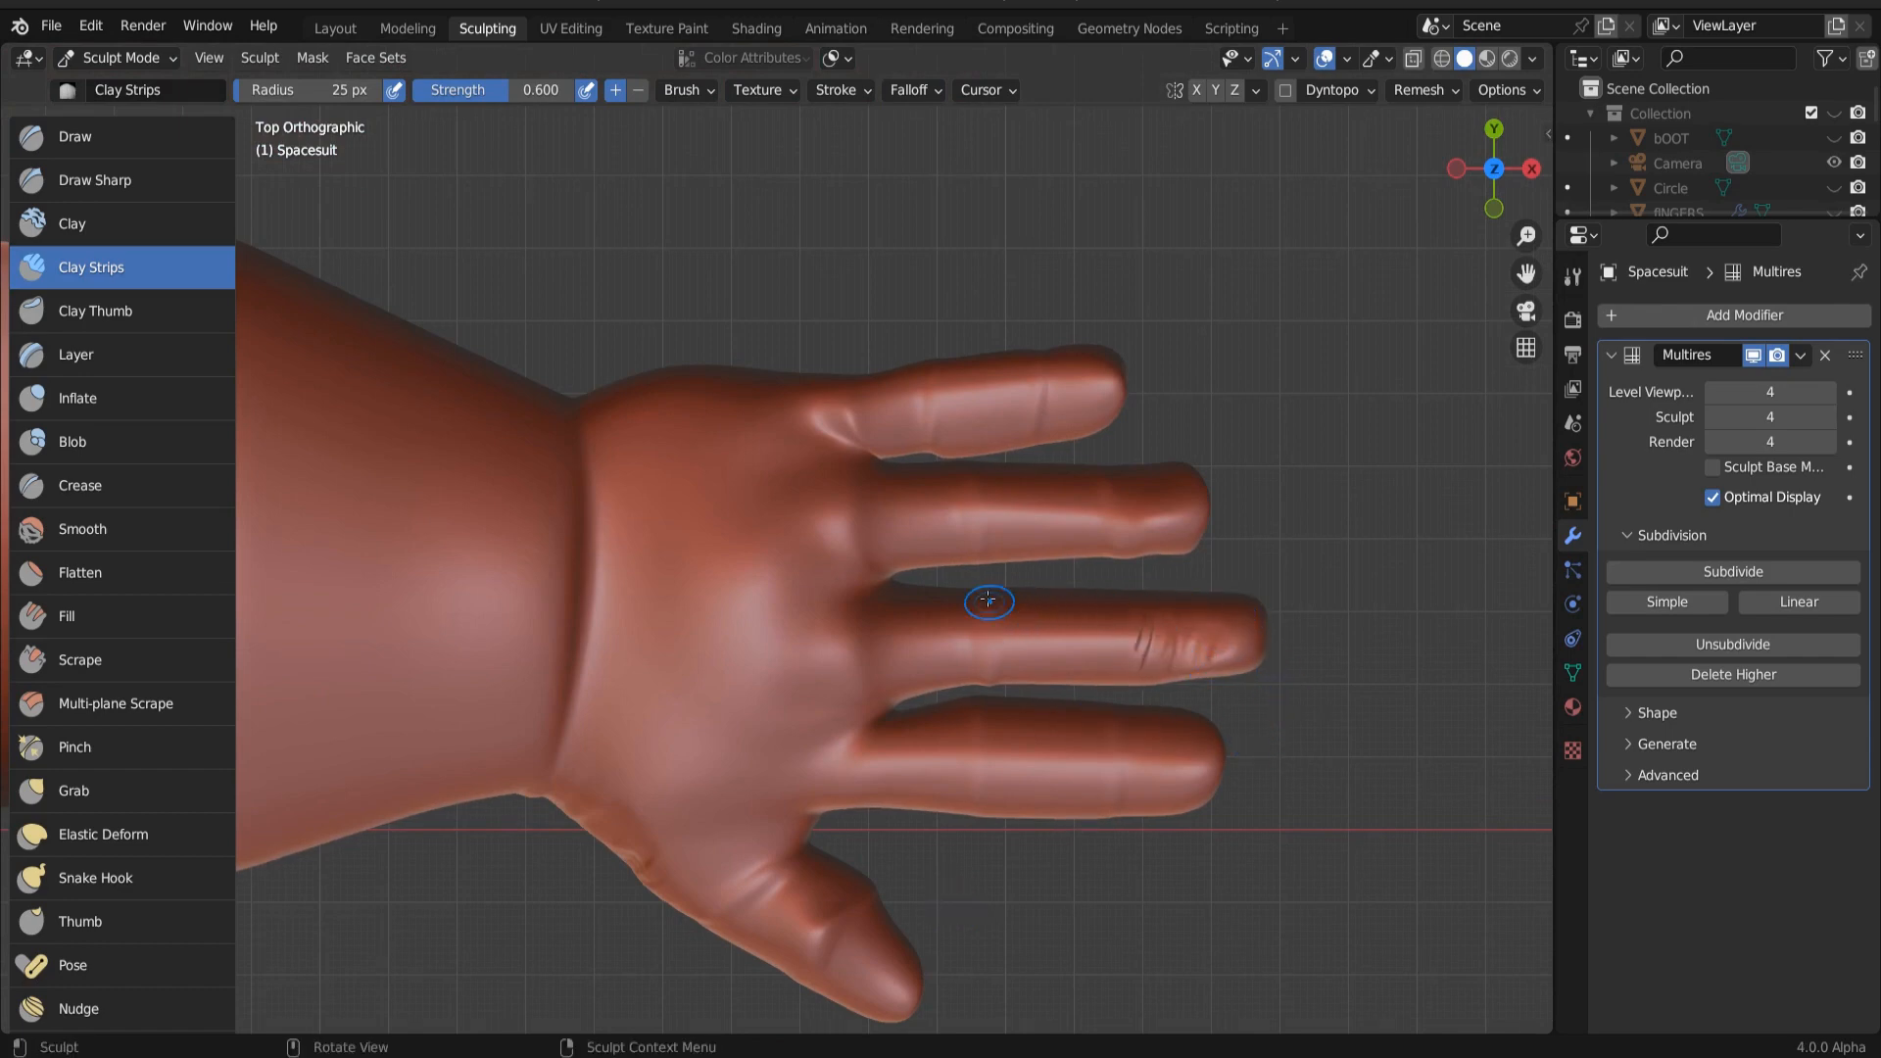
mouse_move(988, 600)
mouse_down()
mouse_move(980, 661)
mouse_move(1049, 638)
mouse_up()
drag(995, 731, 977, 787)
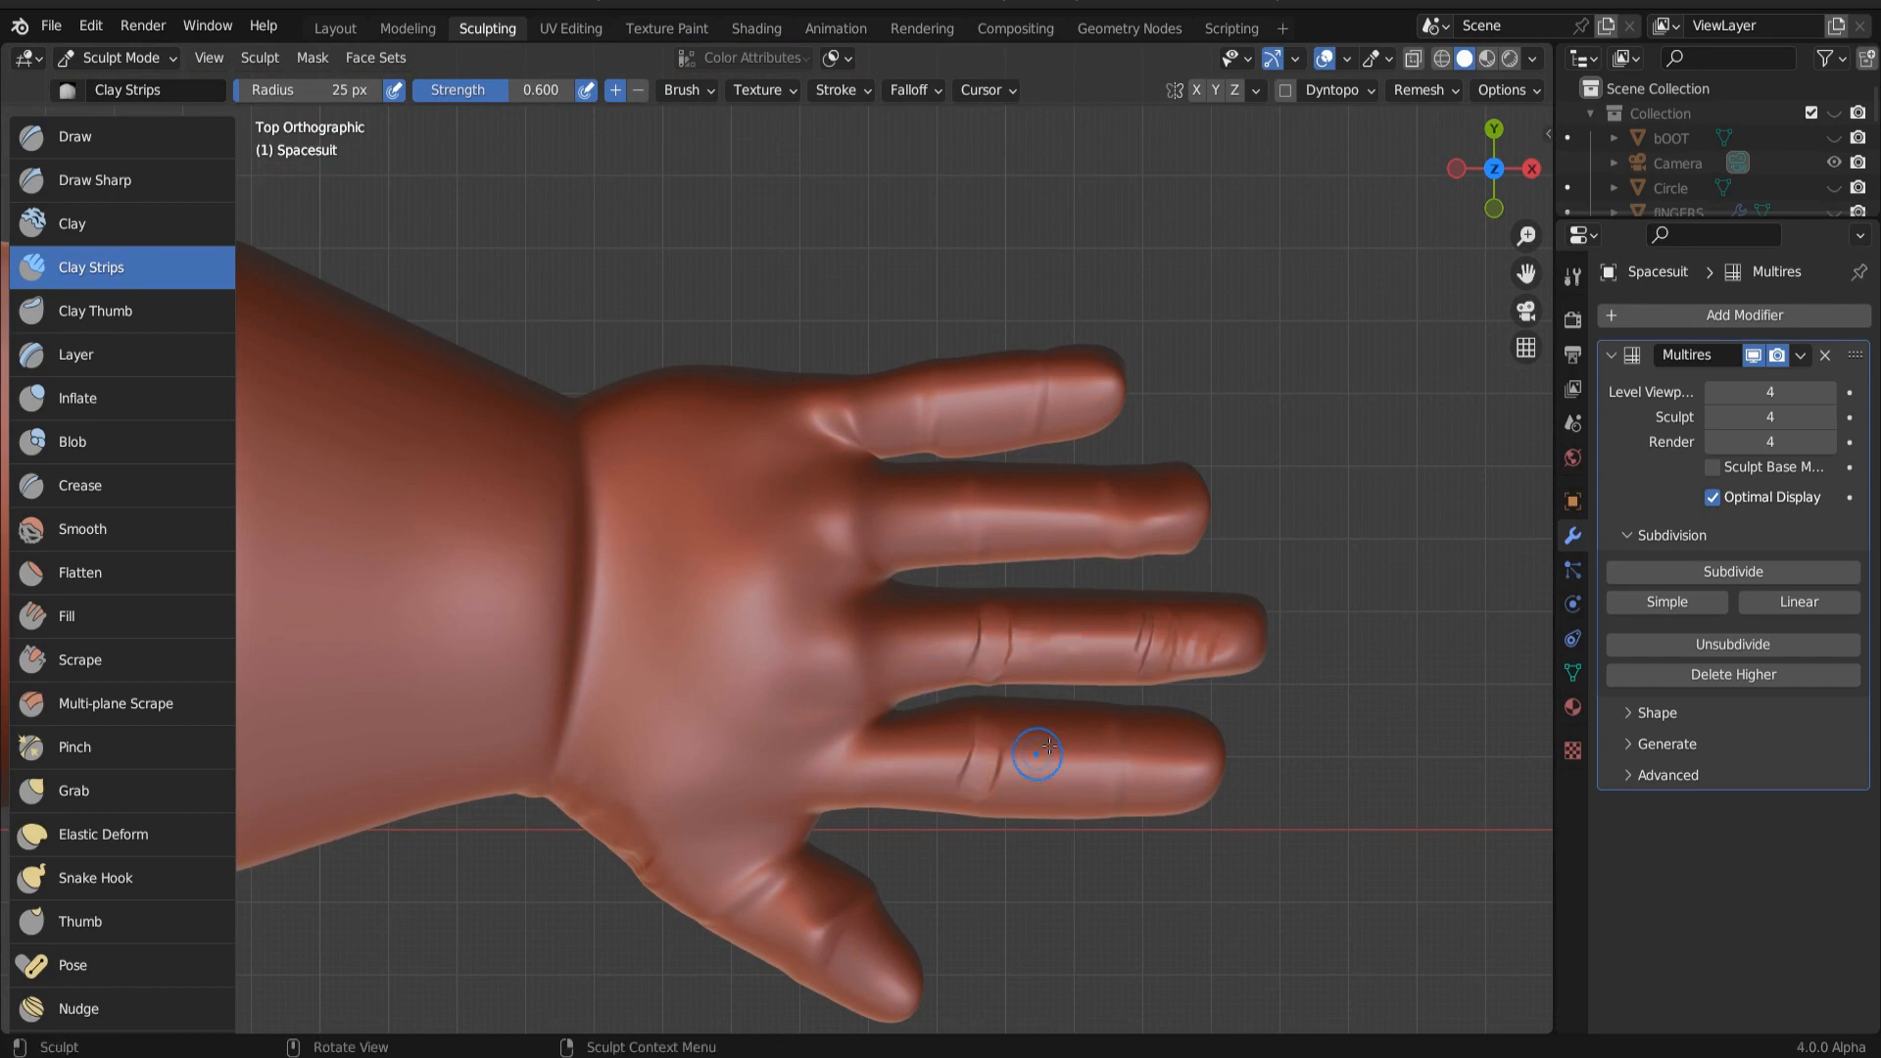
mouse_move(1110, 740)
mouse_down()
mouse_move(1106, 784)
mouse_move(1163, 791)
mouse_up()
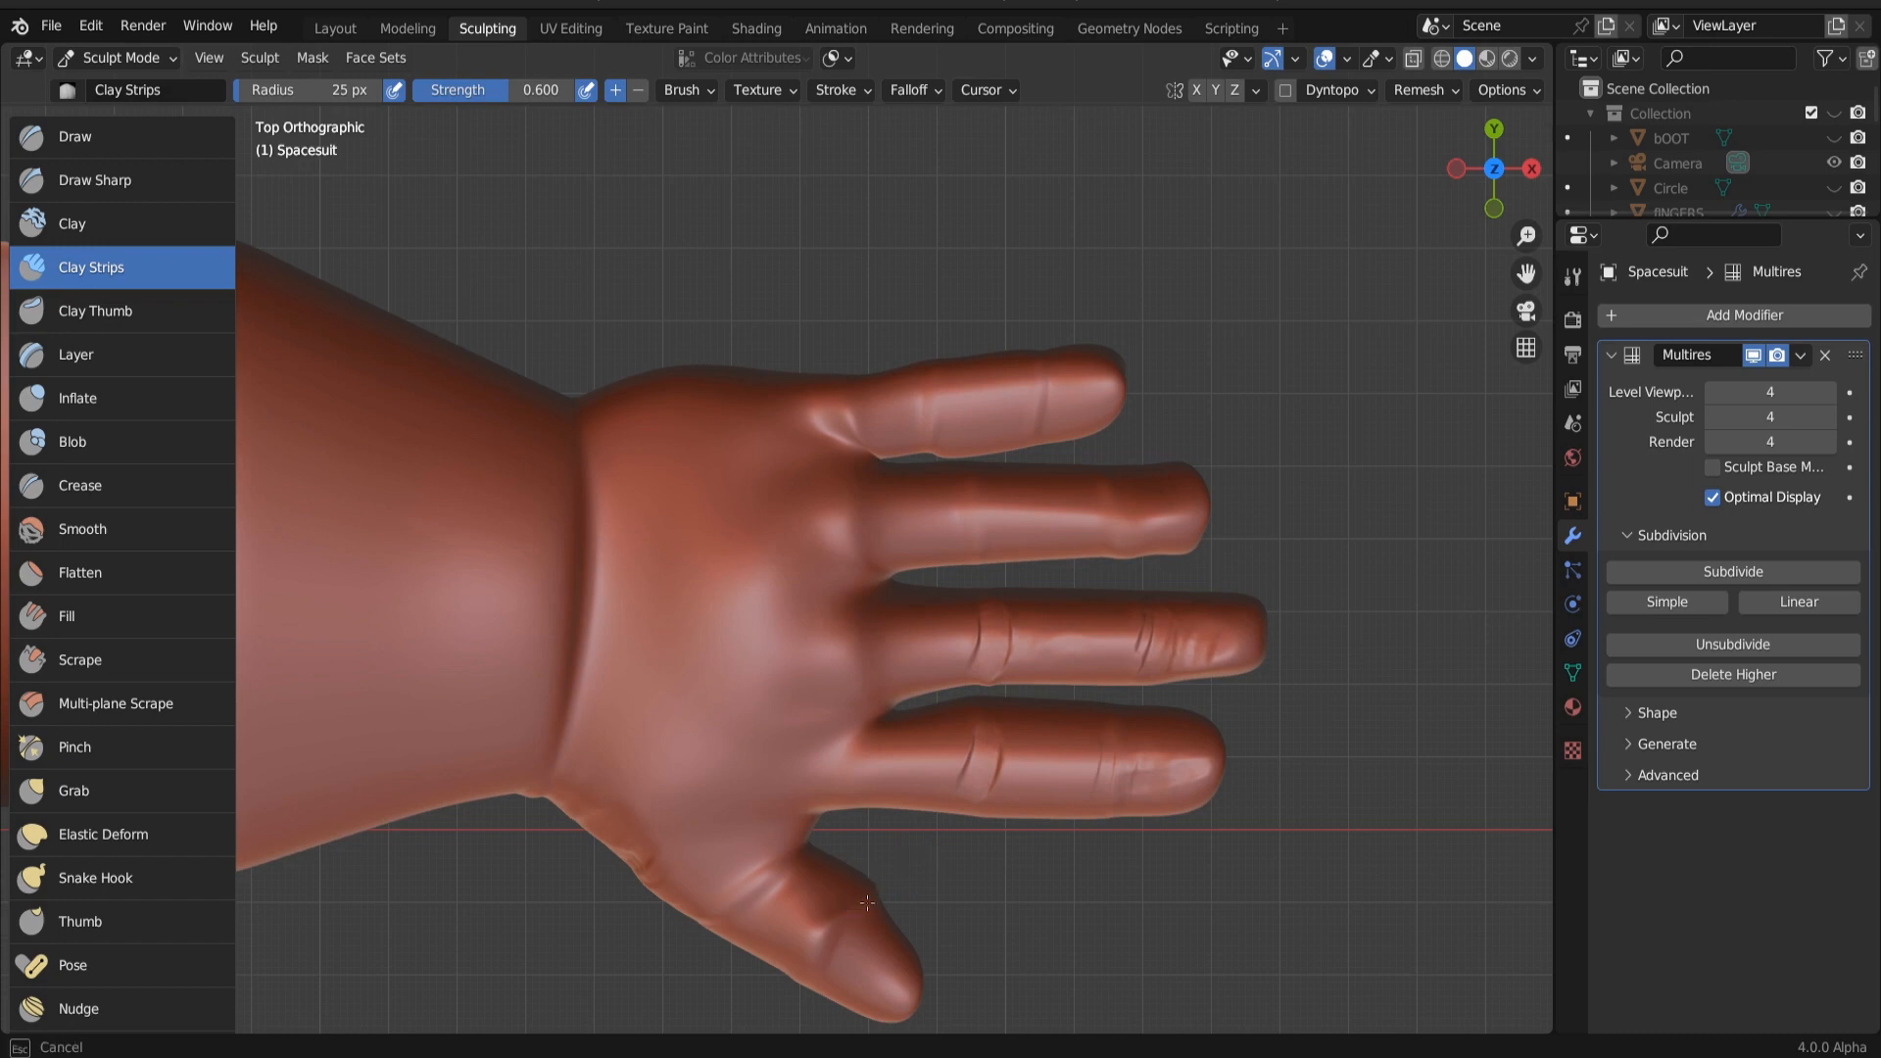
Step: Add Clay Strips wrinkles over the glove's thumb joint and the base of the thumb
mouse_move(828, 911)
mouse_down()
mouse_move(815, 968)
mouse_move(849, 978)
mouse_up()
drag(795, 884, 752, 919)
drag(719, 876, 715, 880)
drag(684, 813, 672, 827)
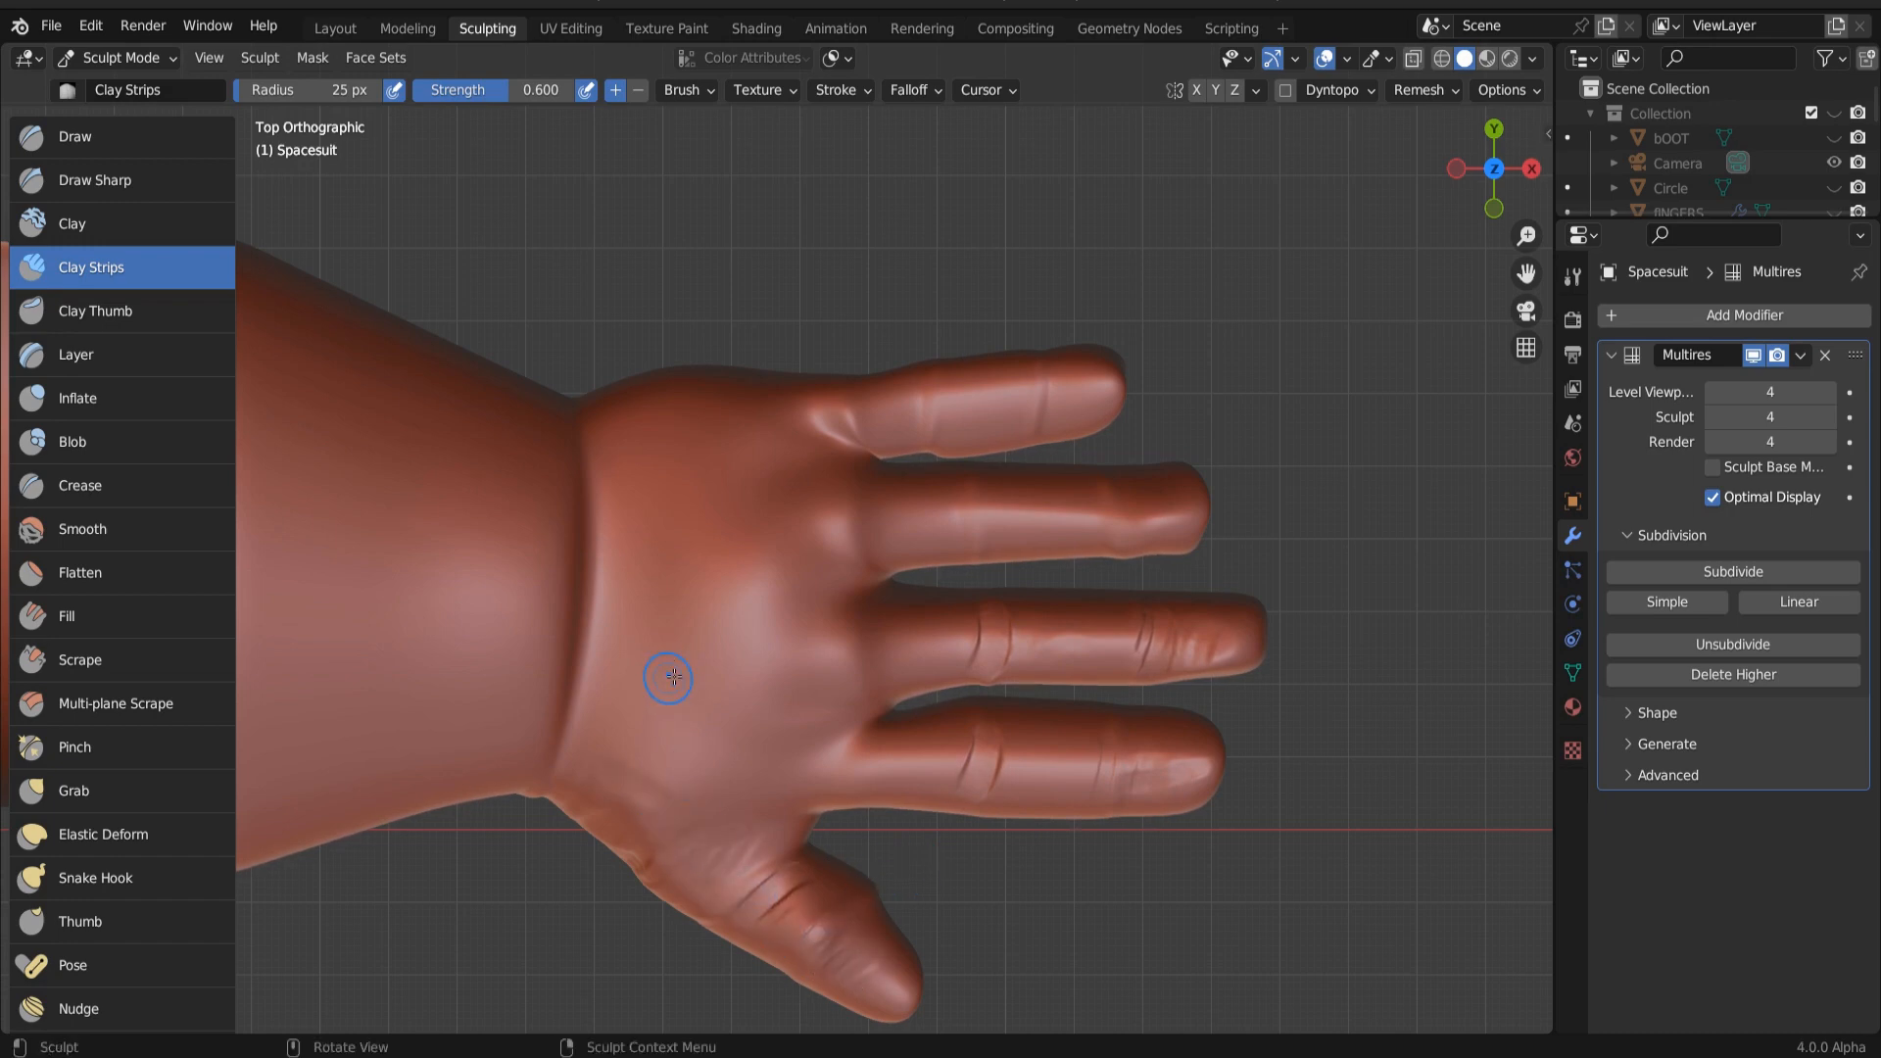
Step: Sculpt long Clay Strips ridges across the back of the hand and add wrinkles at the wrist and cuff
drag(797, 454, 771, 730)
mouse_move(774, 490)
mouse_down()
mouse_move(752, 705)
mouse_move(755, 532)
mouse_move(735, 686)
mouse_up()
drag(745, 548, 720, 740)
drag(714, 462, 686, 686)
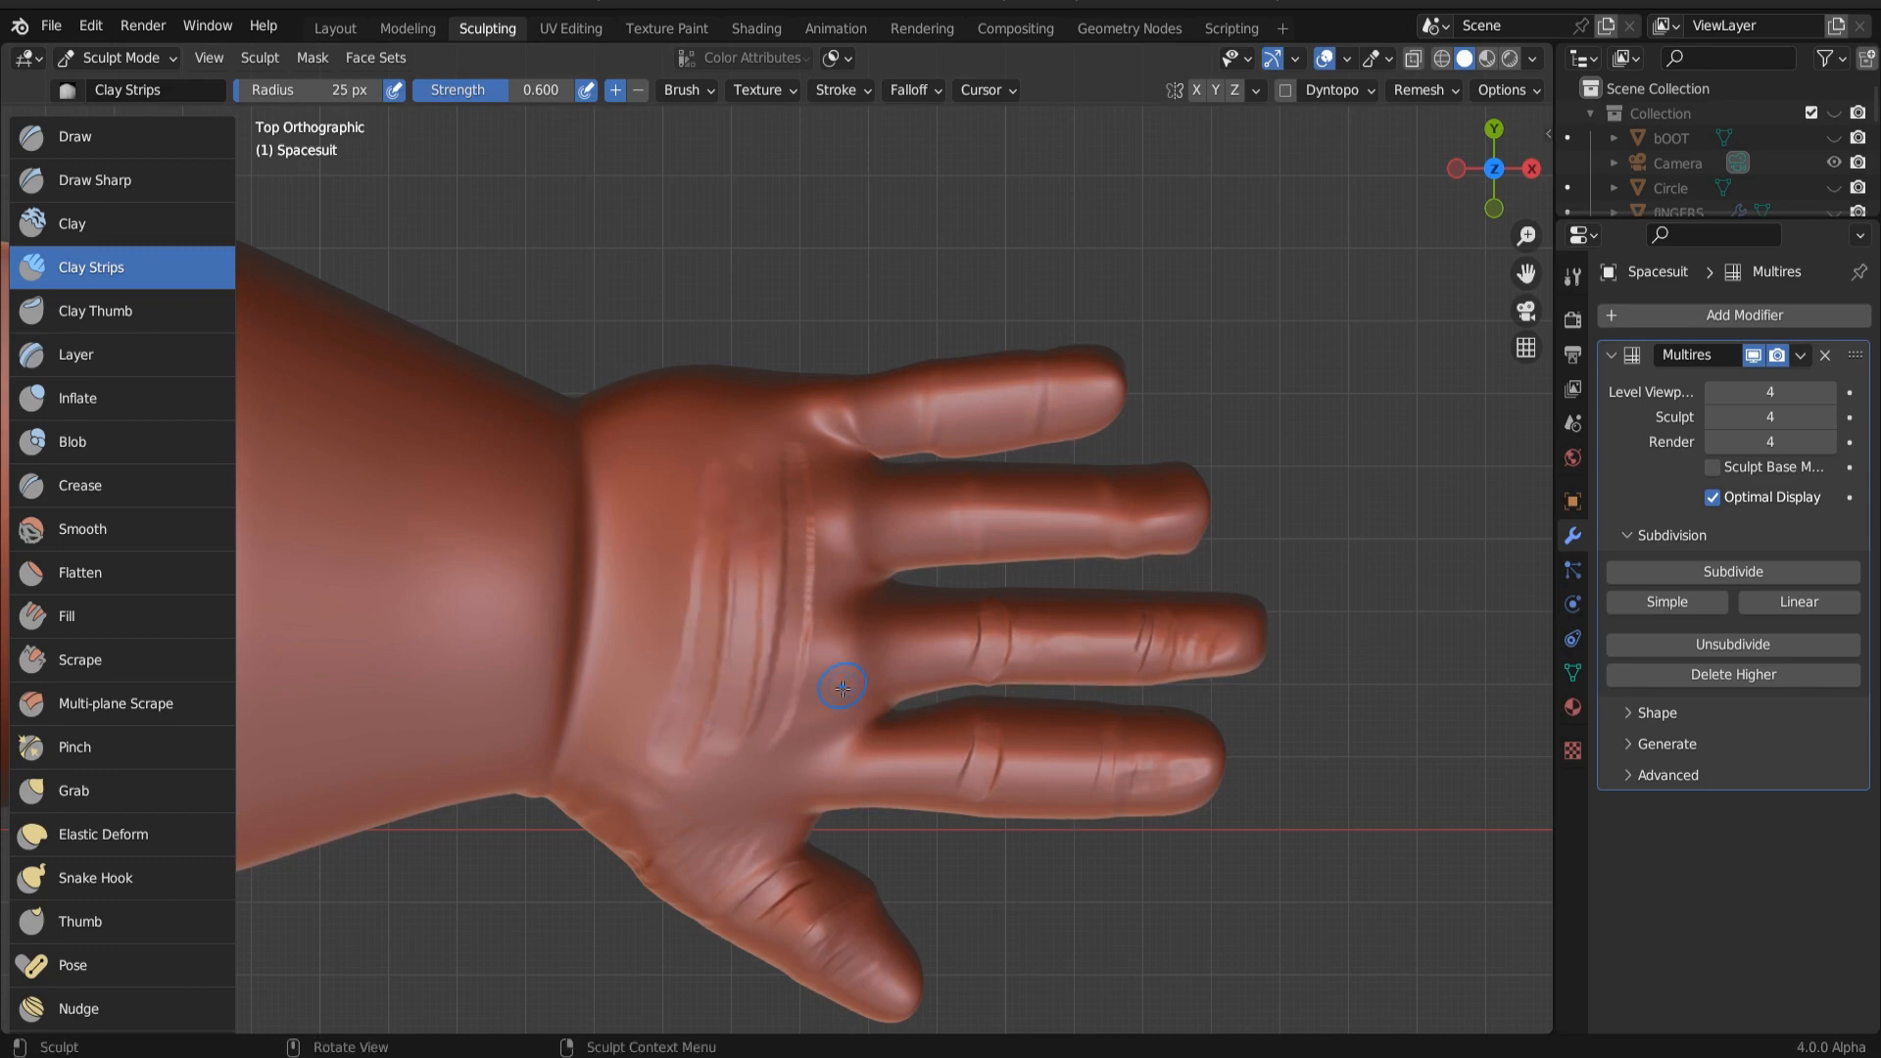
drag(598, 495, 575, 658)
mouse_move(537, 578)
mouse_down()
mouse_move(512, 686)
mouse_move(506, 629)
mouse_up()
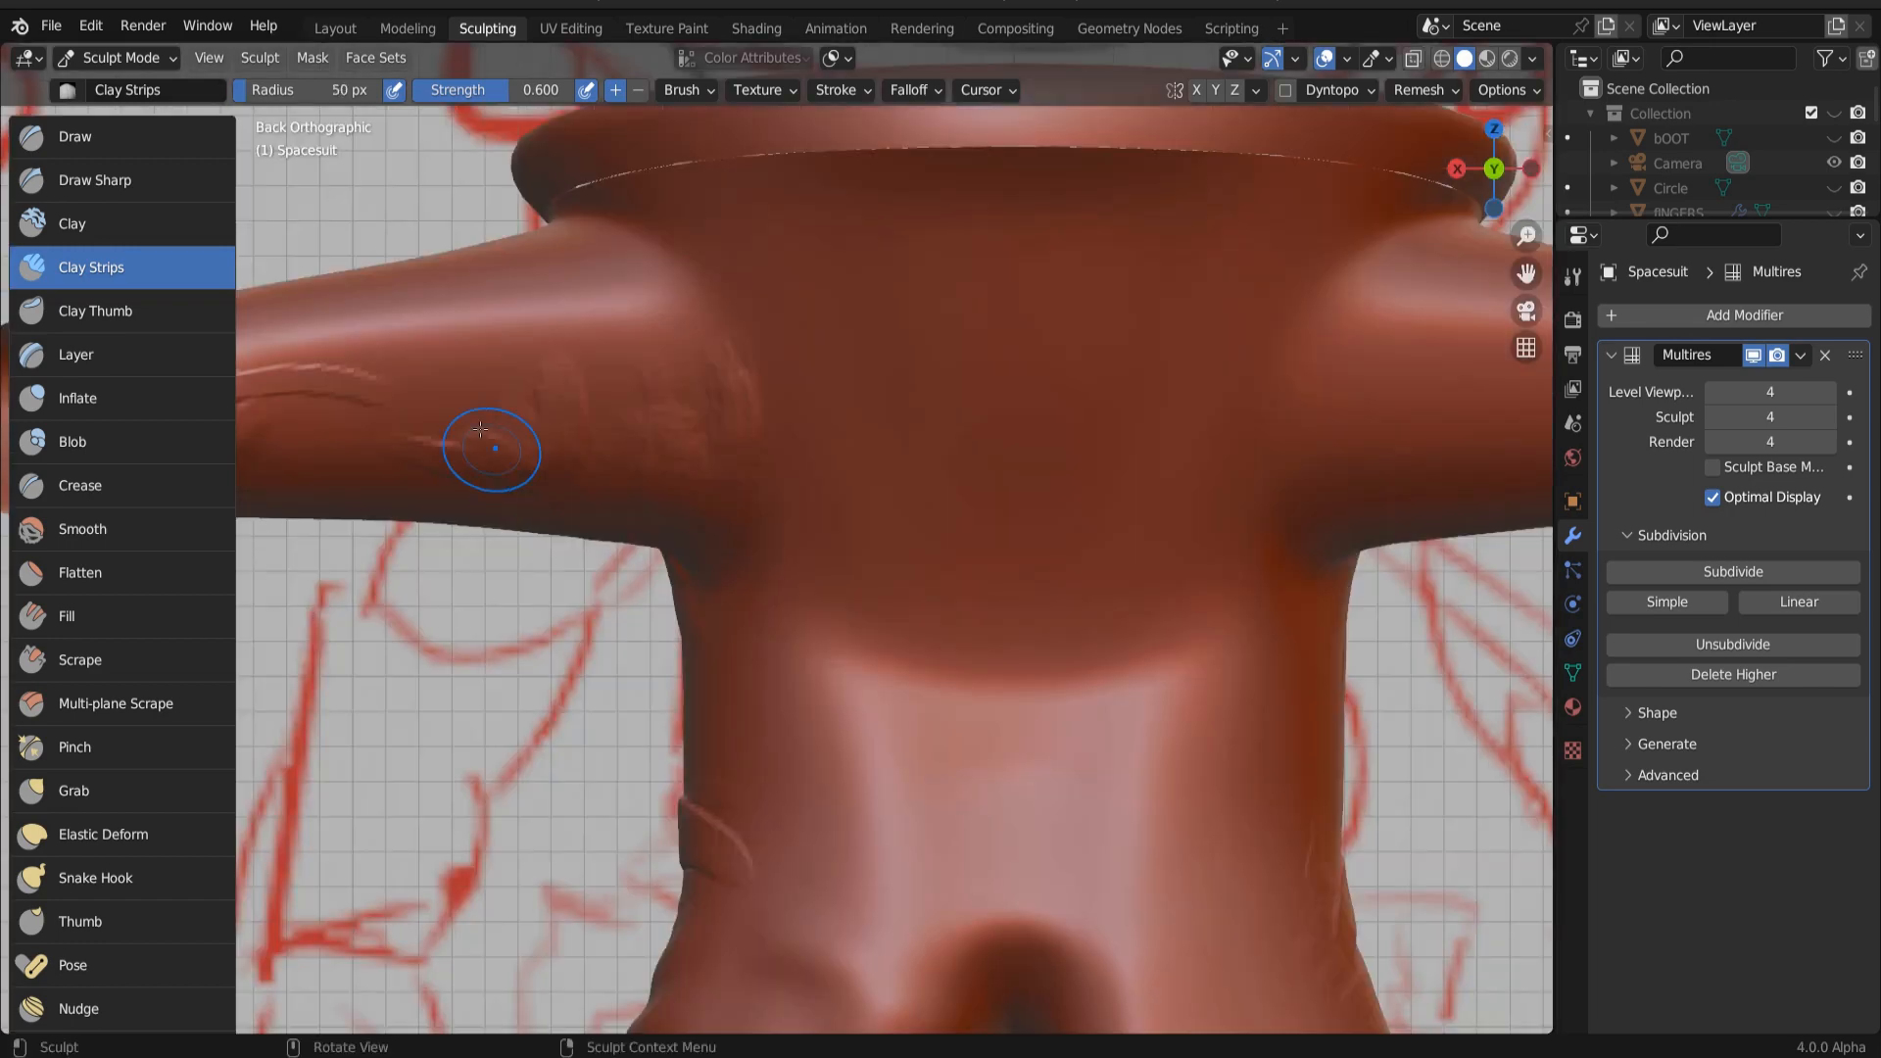
Step: Sculpt Clay Strips wrinkles with a 50 px radius around the back of both armpits and down the sides of the torso
mouse_move(770, 600)
mouse_down()
mouse_move(708, 709)
mouse_move(747, 639)
mouse_up()
drag(1314, 511, 1305, 508)
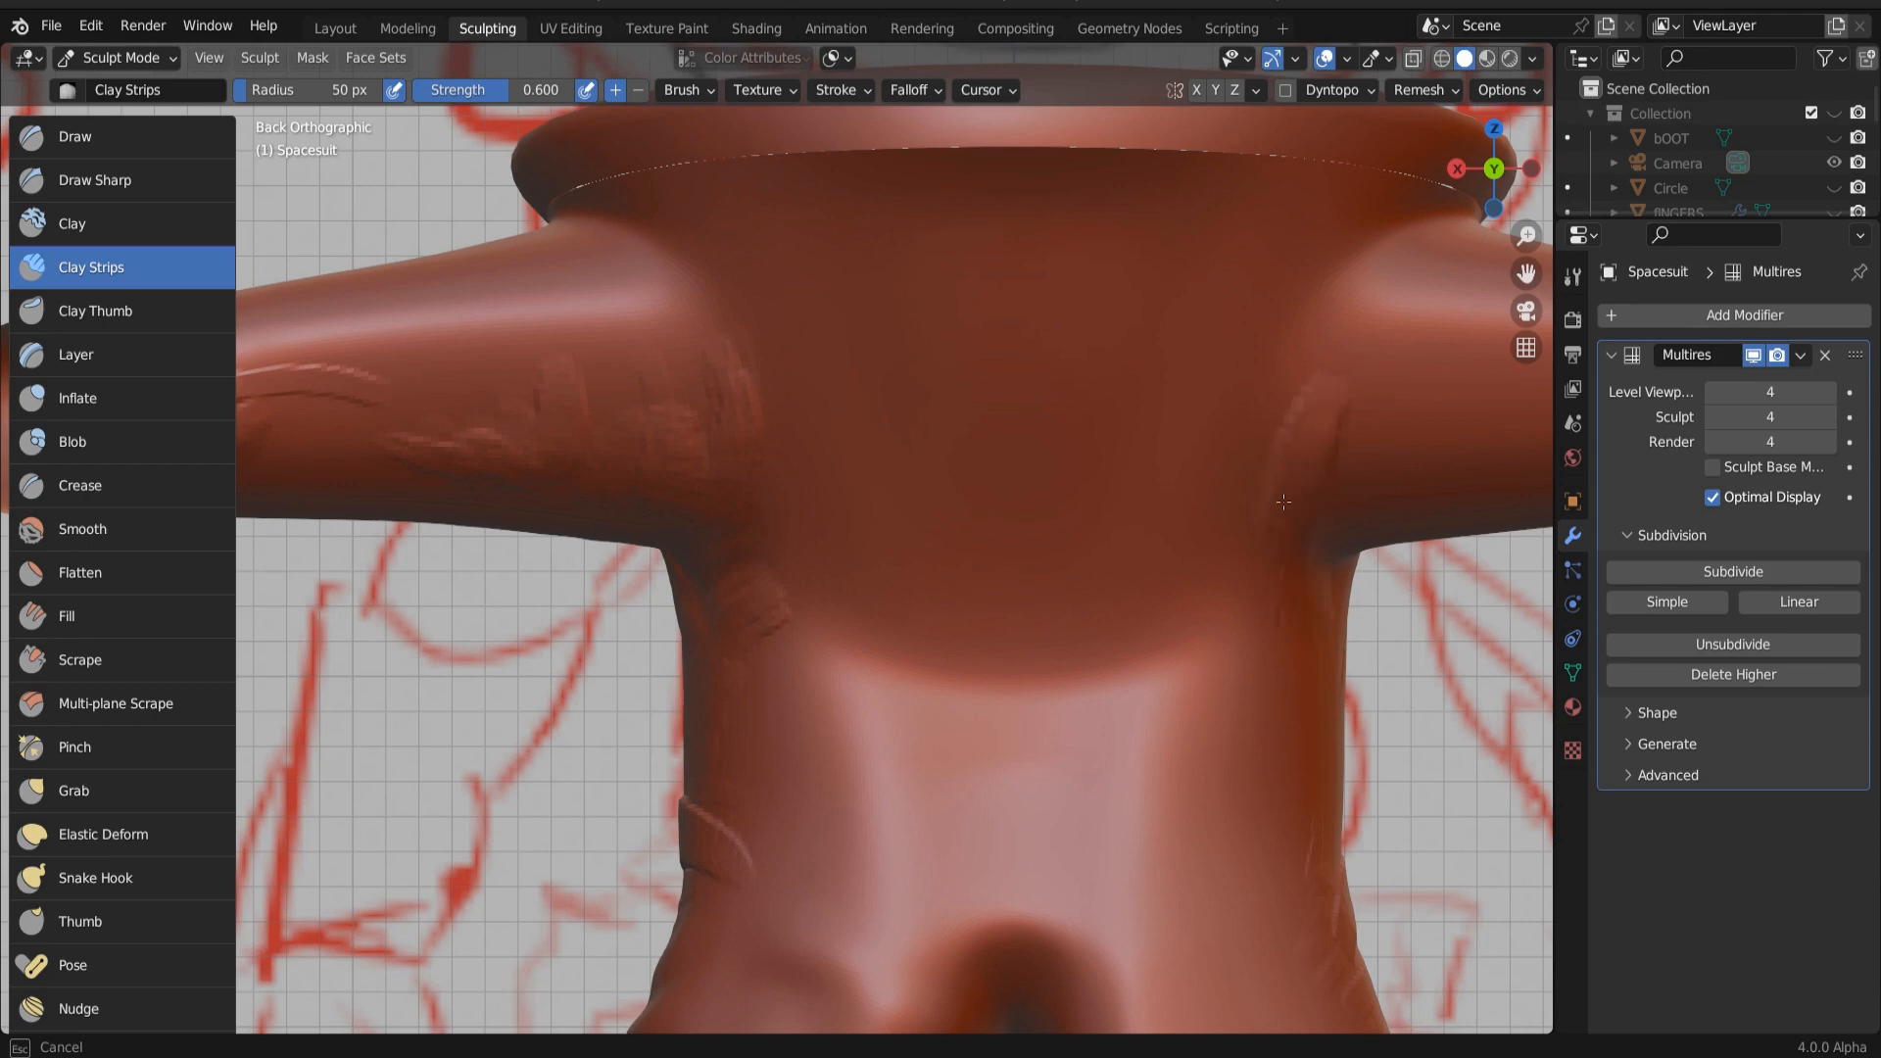
drag(1312, 705, 1291, 793)
drag(1289, 588, 1286, 574)
drag(1281, 380, 1324, 298)
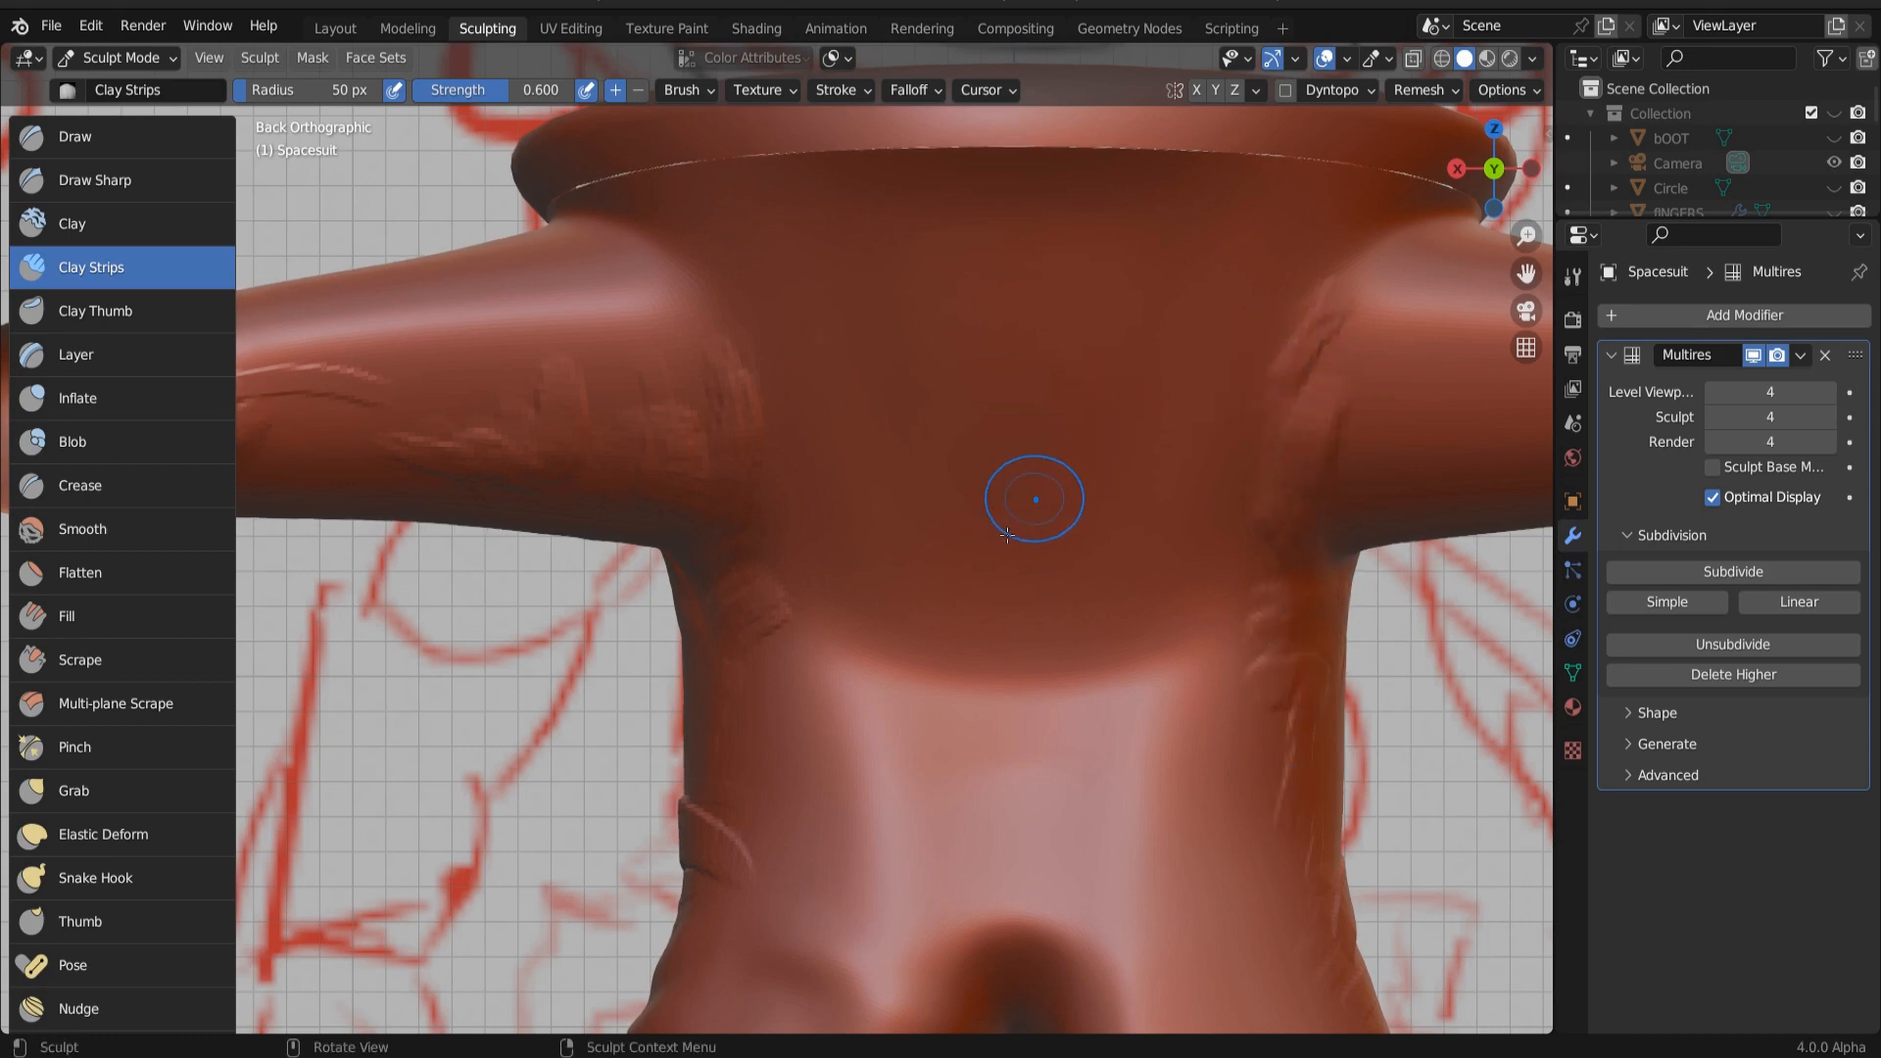
Step: Add diagonal Clay Strips creases running from the crotch toward both hips on the front of the suit
key(KP_1)
scroll(882, 659, down, 4)
shift+middle_drag(991, 849, 1029, 680)
scroll(1028, 680, up, 1)
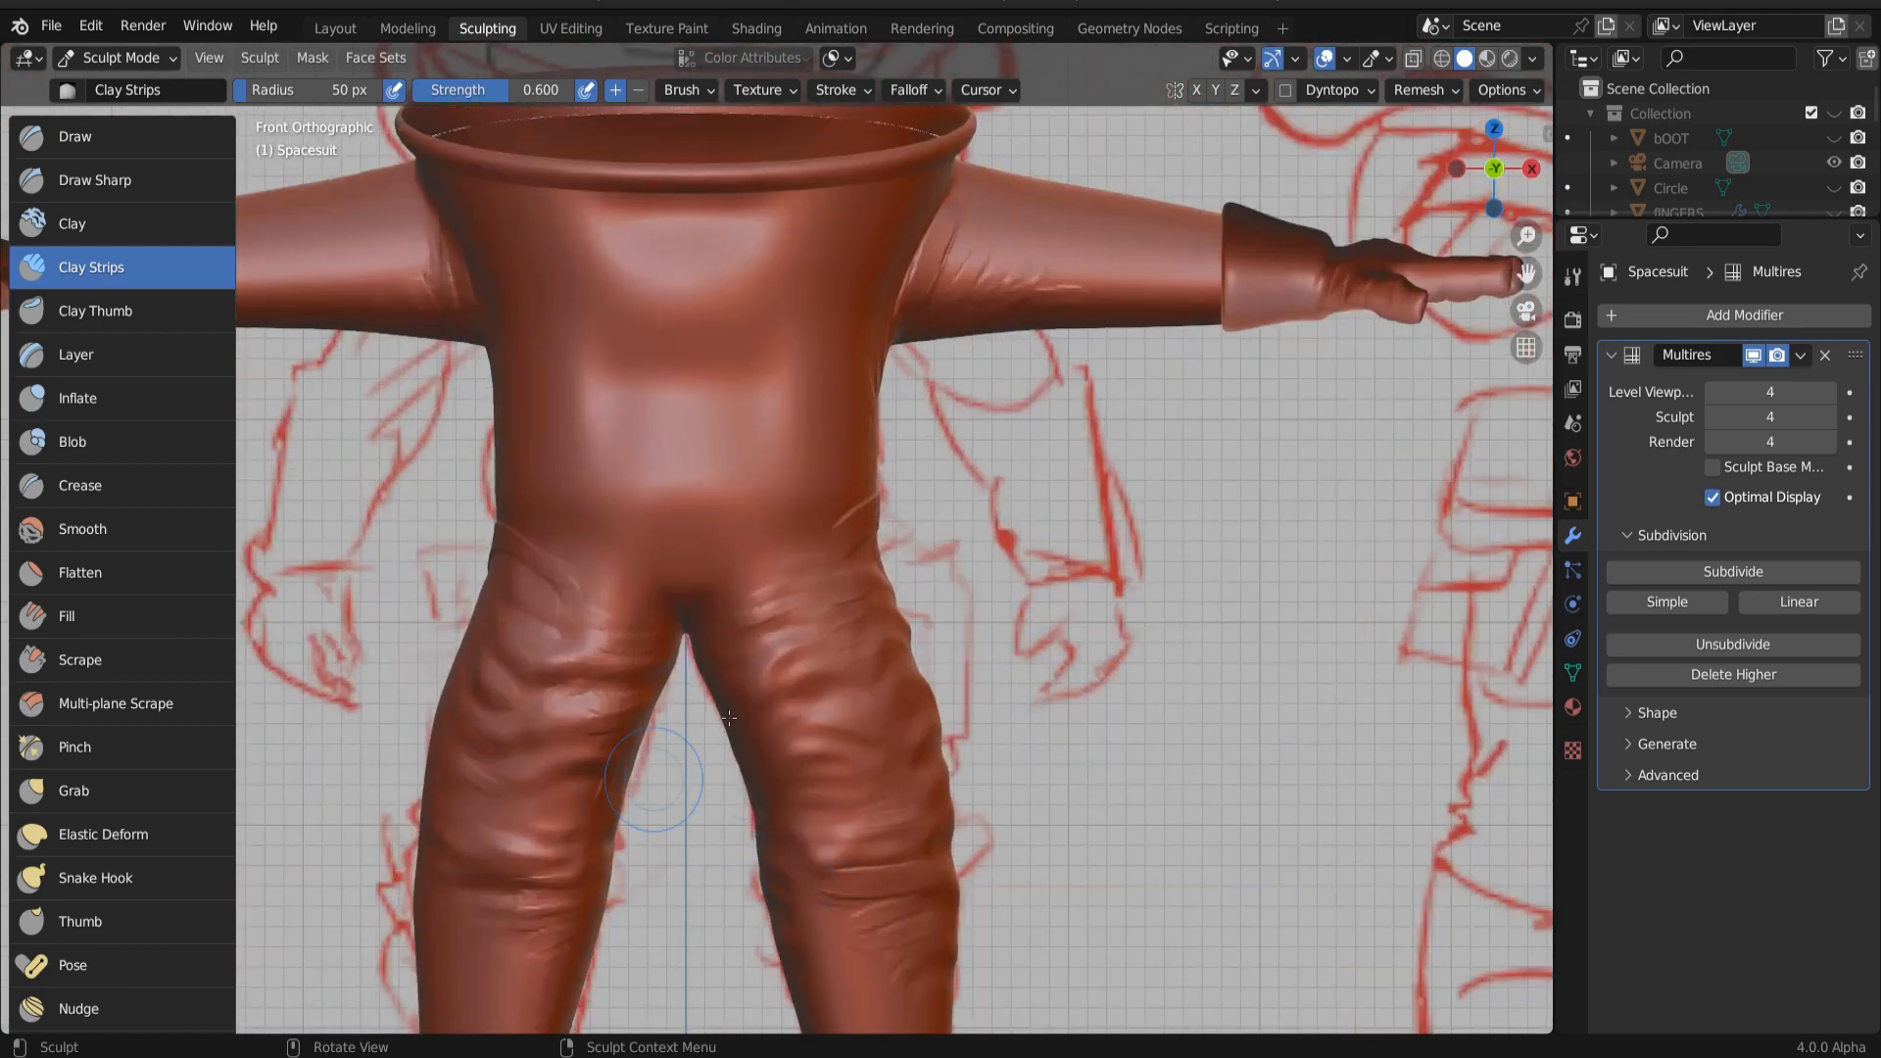
drag(745, 567, 843, 519)
drag(632, 588, 571, 530)
Step: Display the sculpted spacesuit in wireframe shading to examine its mesh density
click(1441, 58)
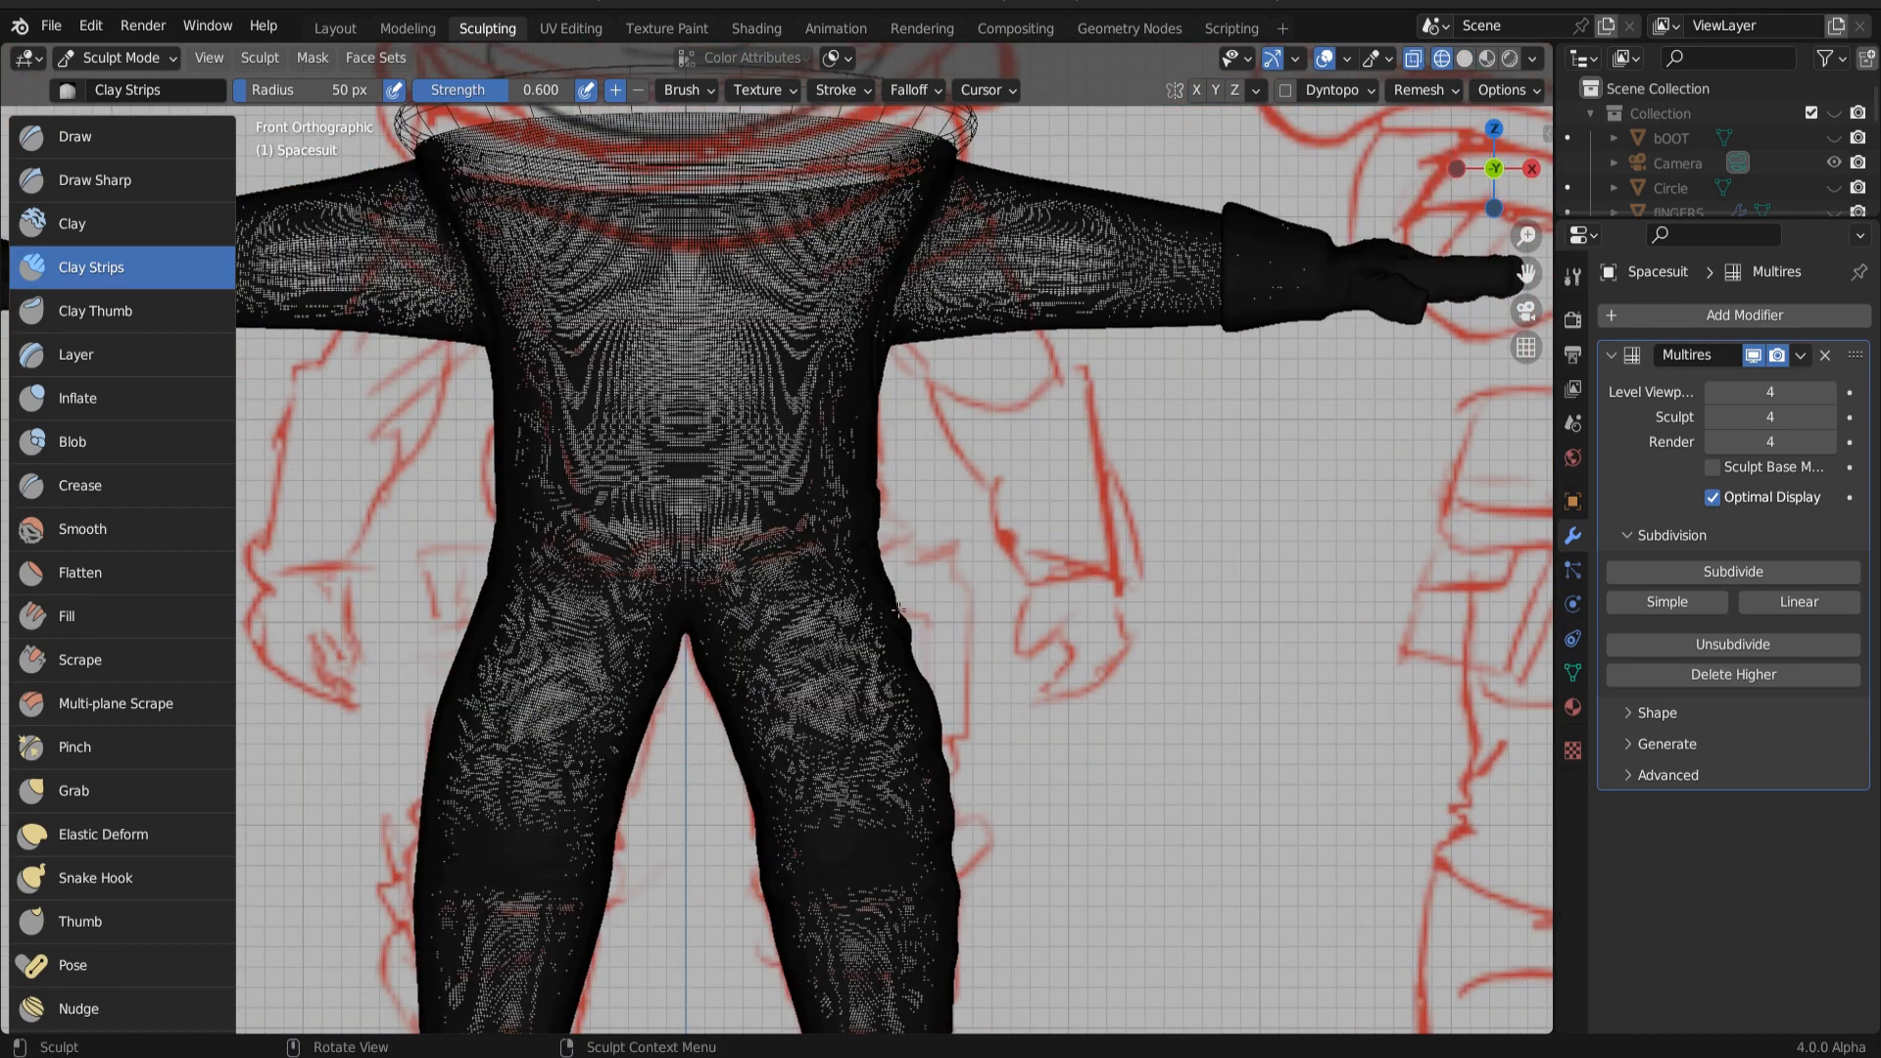
Step: Return to solid shading and sculpt horizontal Clay Strips wrinkles across the front of the chest and waist
click(1464, 58)
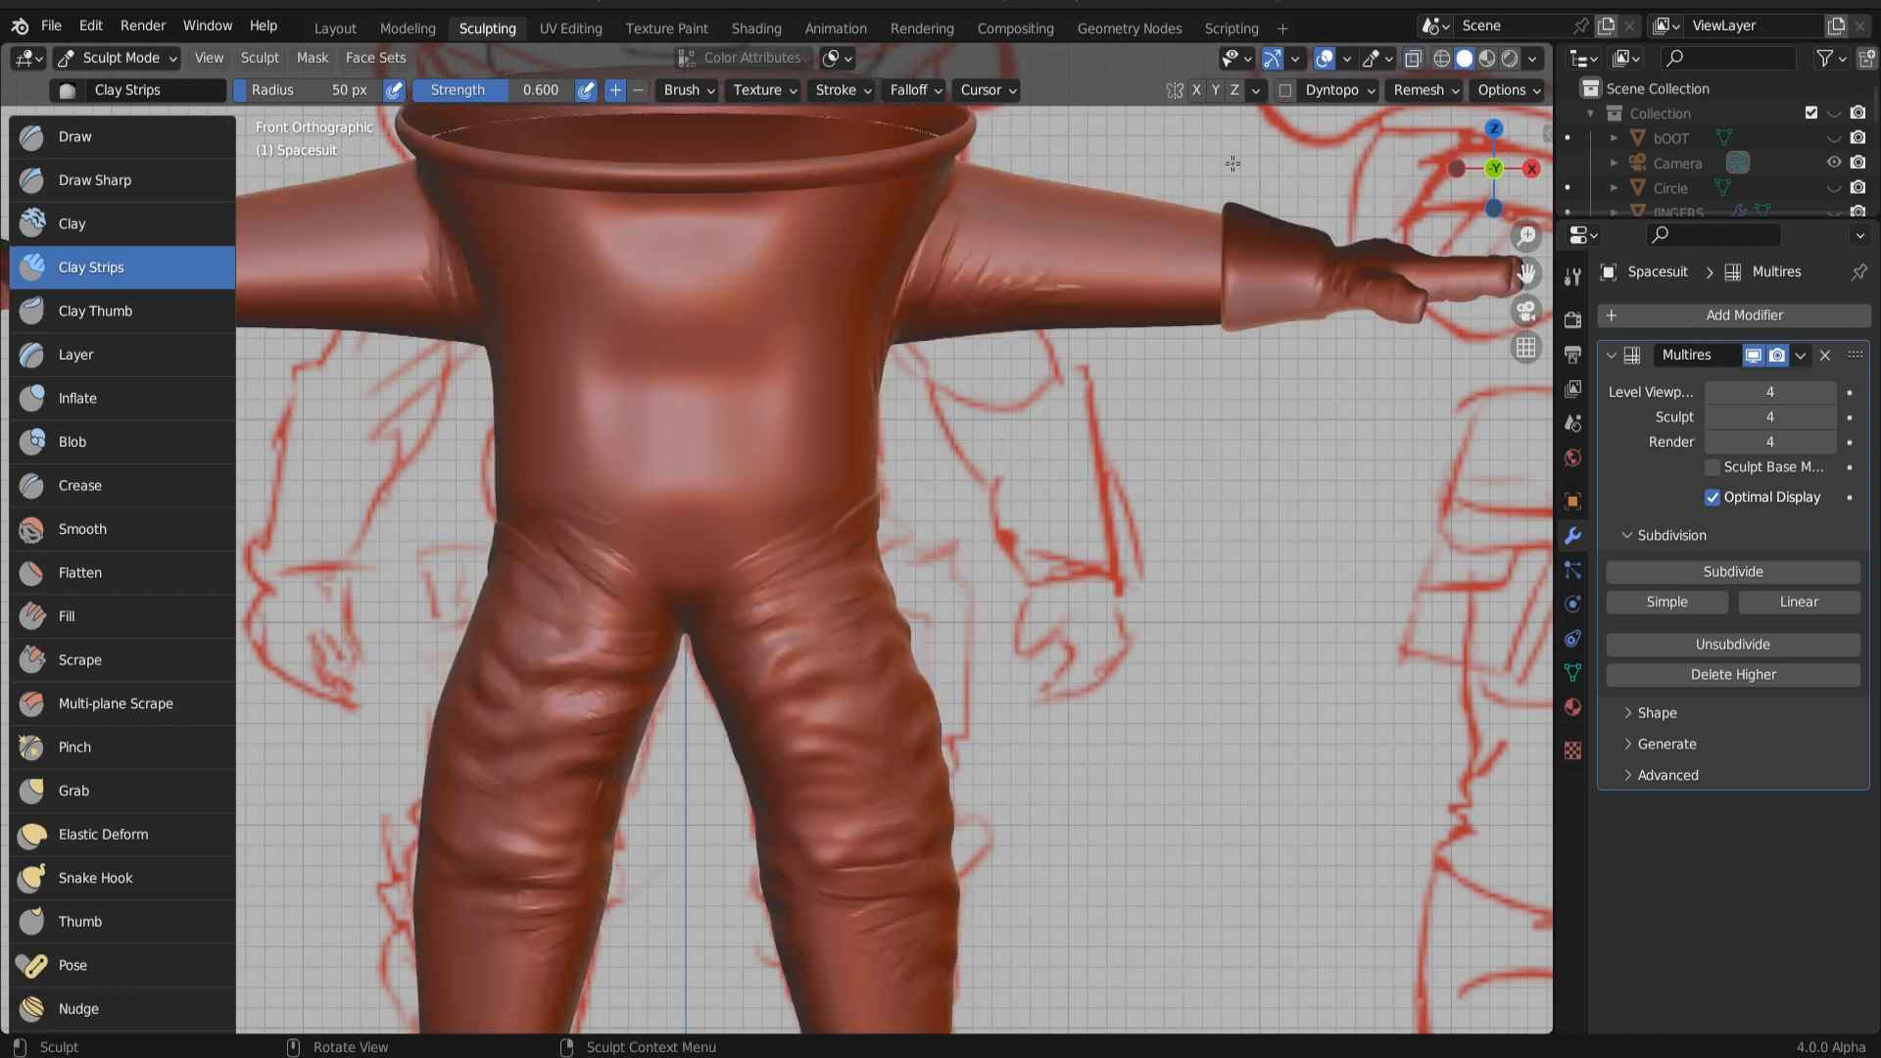
mouse_move(887, 323)
mouse_down()
mouse_move(889, 272)
mouse_move(838, 392)
mouse_move(862, 314)
mouse_move(799, 247)
mouse_move(828, 235)
mouse_up()
mouse_move(857, 335)
mouse_down()
mouse_move(814, 461)
mouse_move(771, 316)
mouse_up()
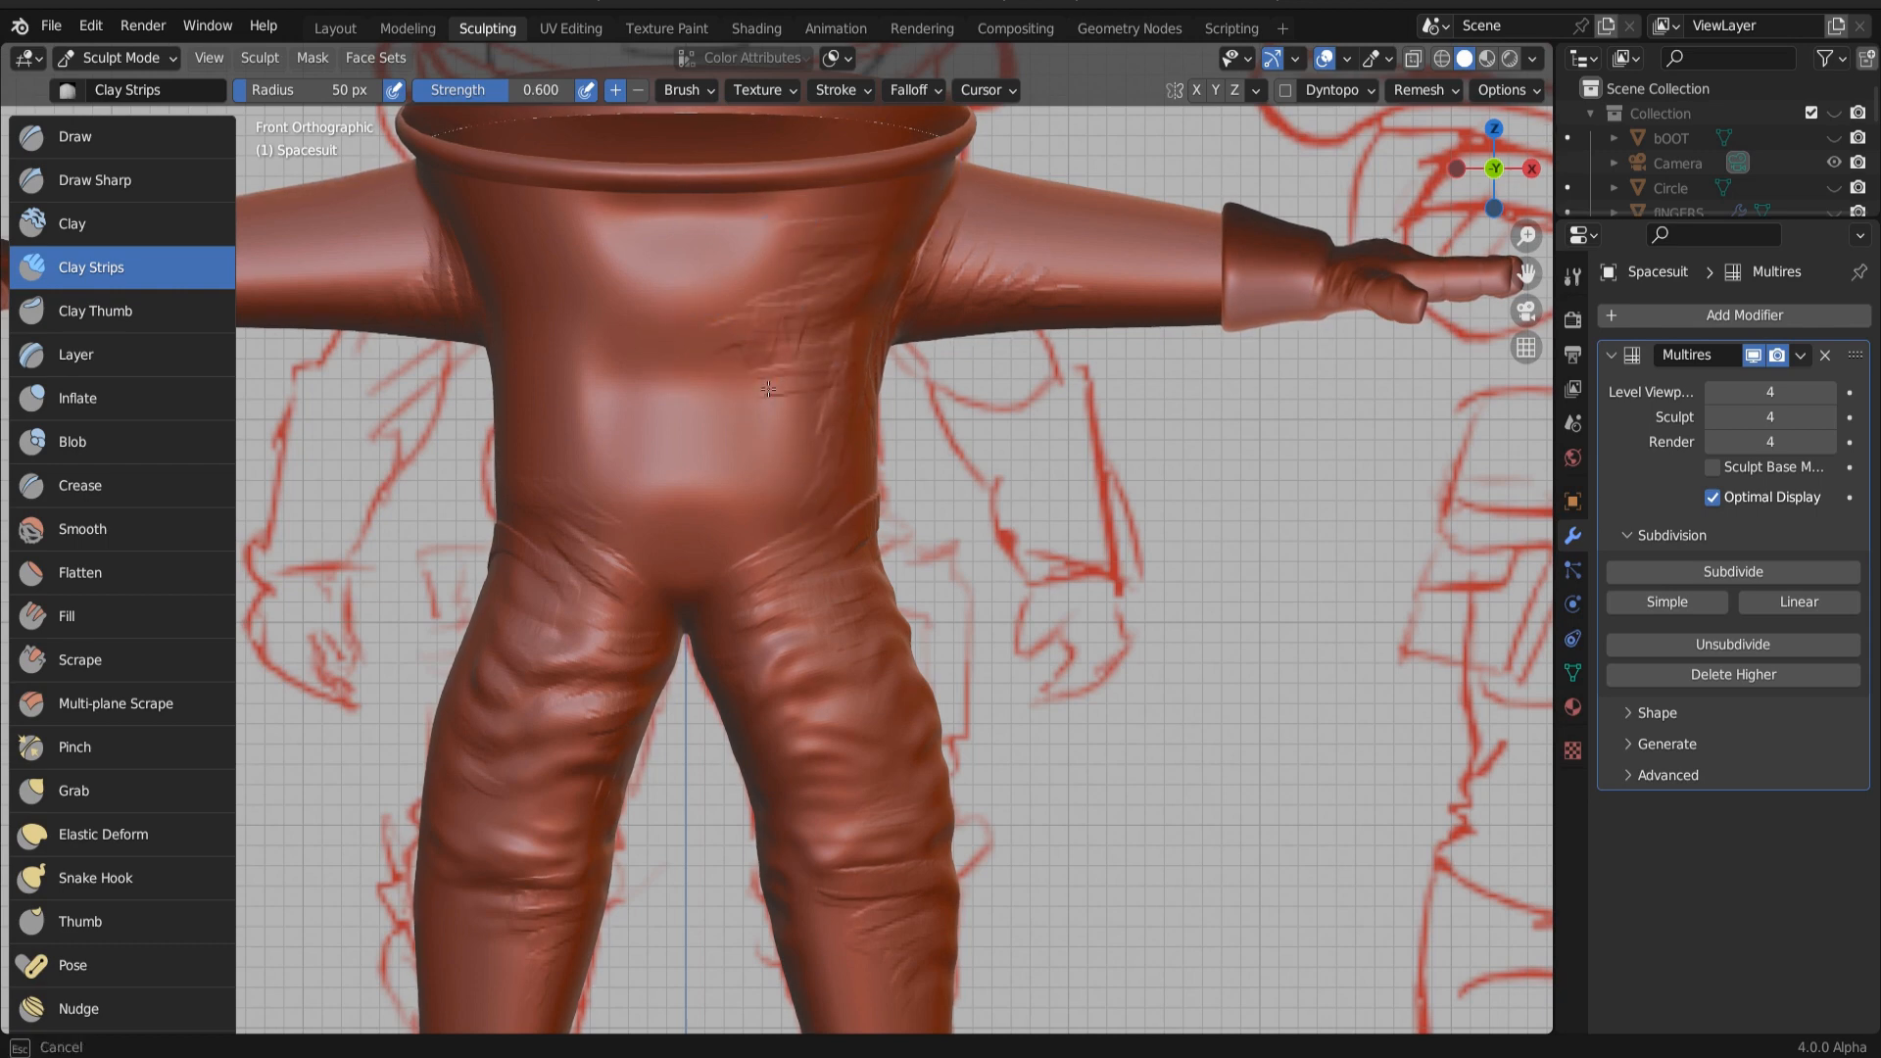
drag(768, 389, 750, 406)
mouse_move(482, 349)
mouse_down()
mouse_move(498, 312)
mouse_move(578, 377)
mouse_move(558, 431)
mouse_move(573, 485)
mouse_move(616, 522)
mouse_up()
drag(627, 240, 744, 238)
drag(608, 294, 754, 299)
mouse_move(588, 343)
mouse_down()
mouse_move(765, 365)
mouse_move(749, 397)
mouse_move(651, 420)
mouse_move(718, 482)
mouse_move(705, 578)
mouse_move(582, 500)
mouse_up()
Step: Sculpt Clay Strips wrinkles across the back of the torso, the seat and down the backs of both legs
key(ctrl+KP_1)
scroll(797, 303, down, 1)
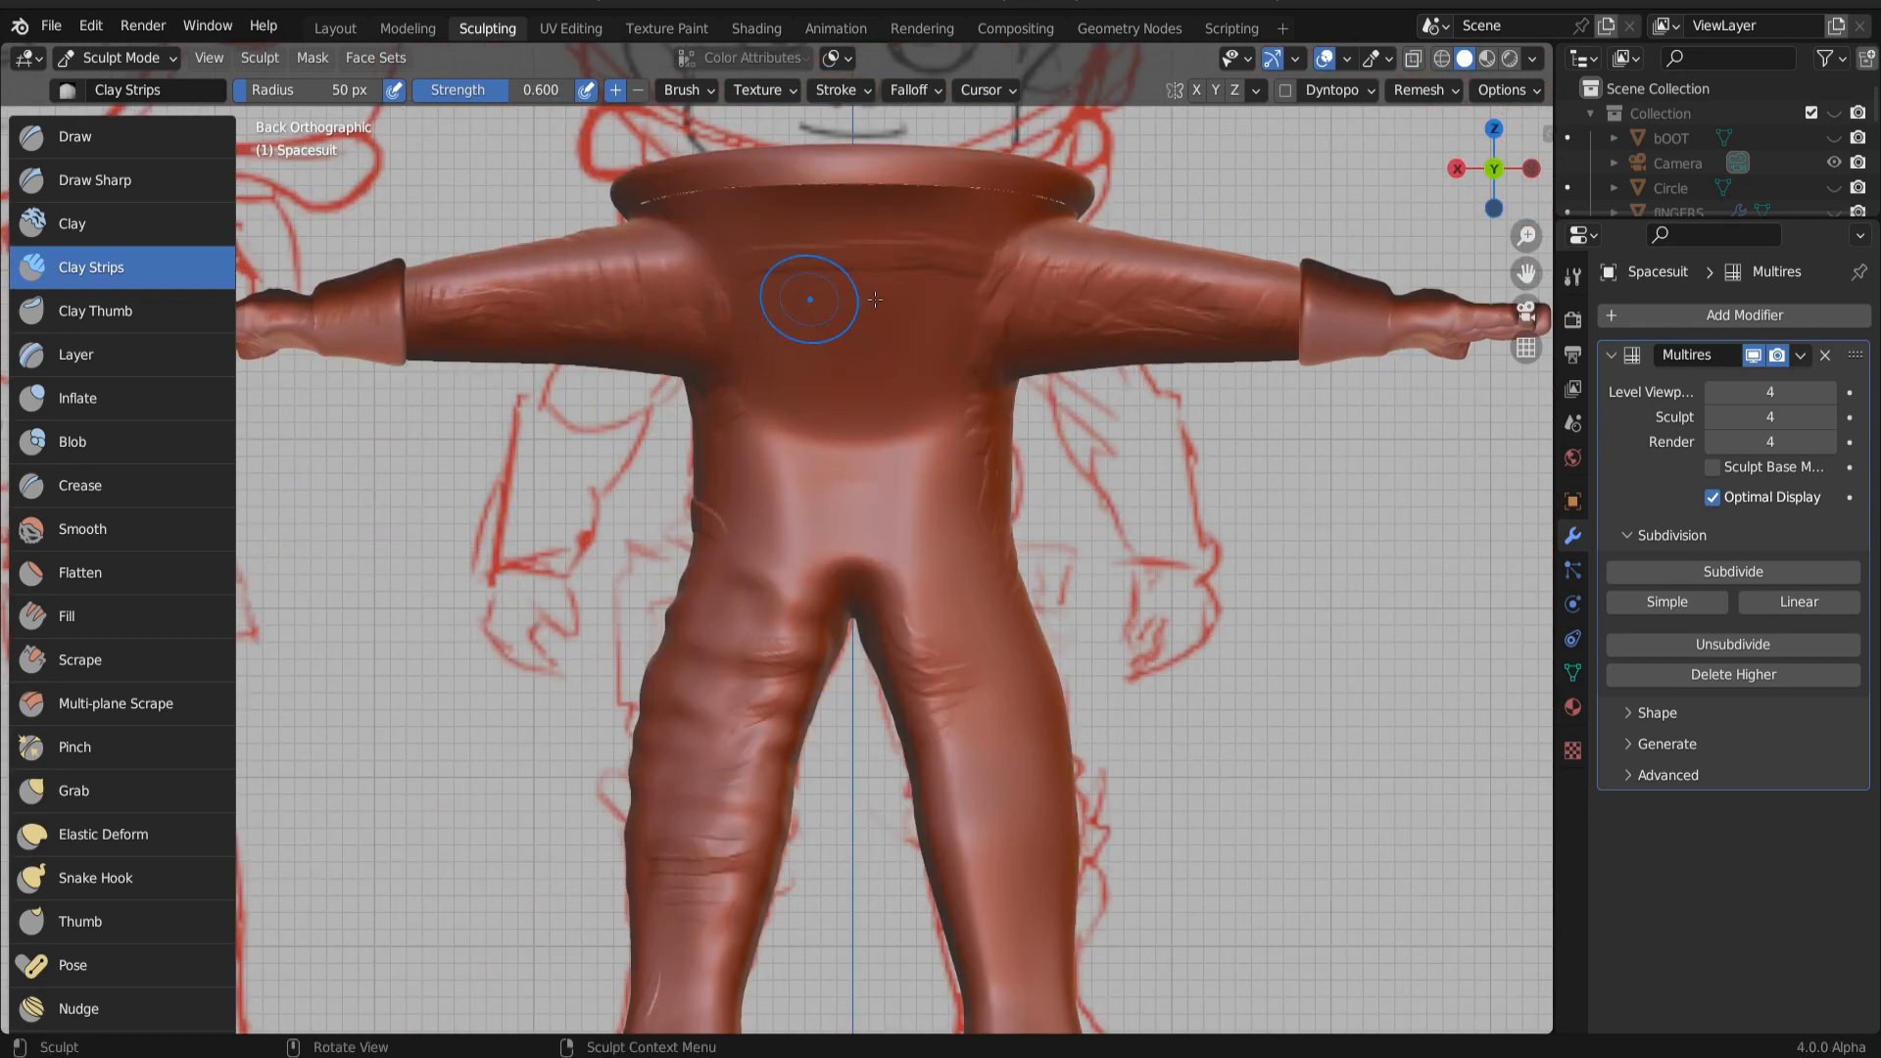
mouse_move(851, 353)
mouse_down()
mouse_move(914, 345)
mouse_move(906, 392)
mouse_move(947, 425)
mouse_up()
mouse_move(946, 451)
mouse_down()
mouse_move(784, 472)
mouse_move(937, 483)
mouse_move(922, 512)
mouse_move(949, 572)
mouse_up()
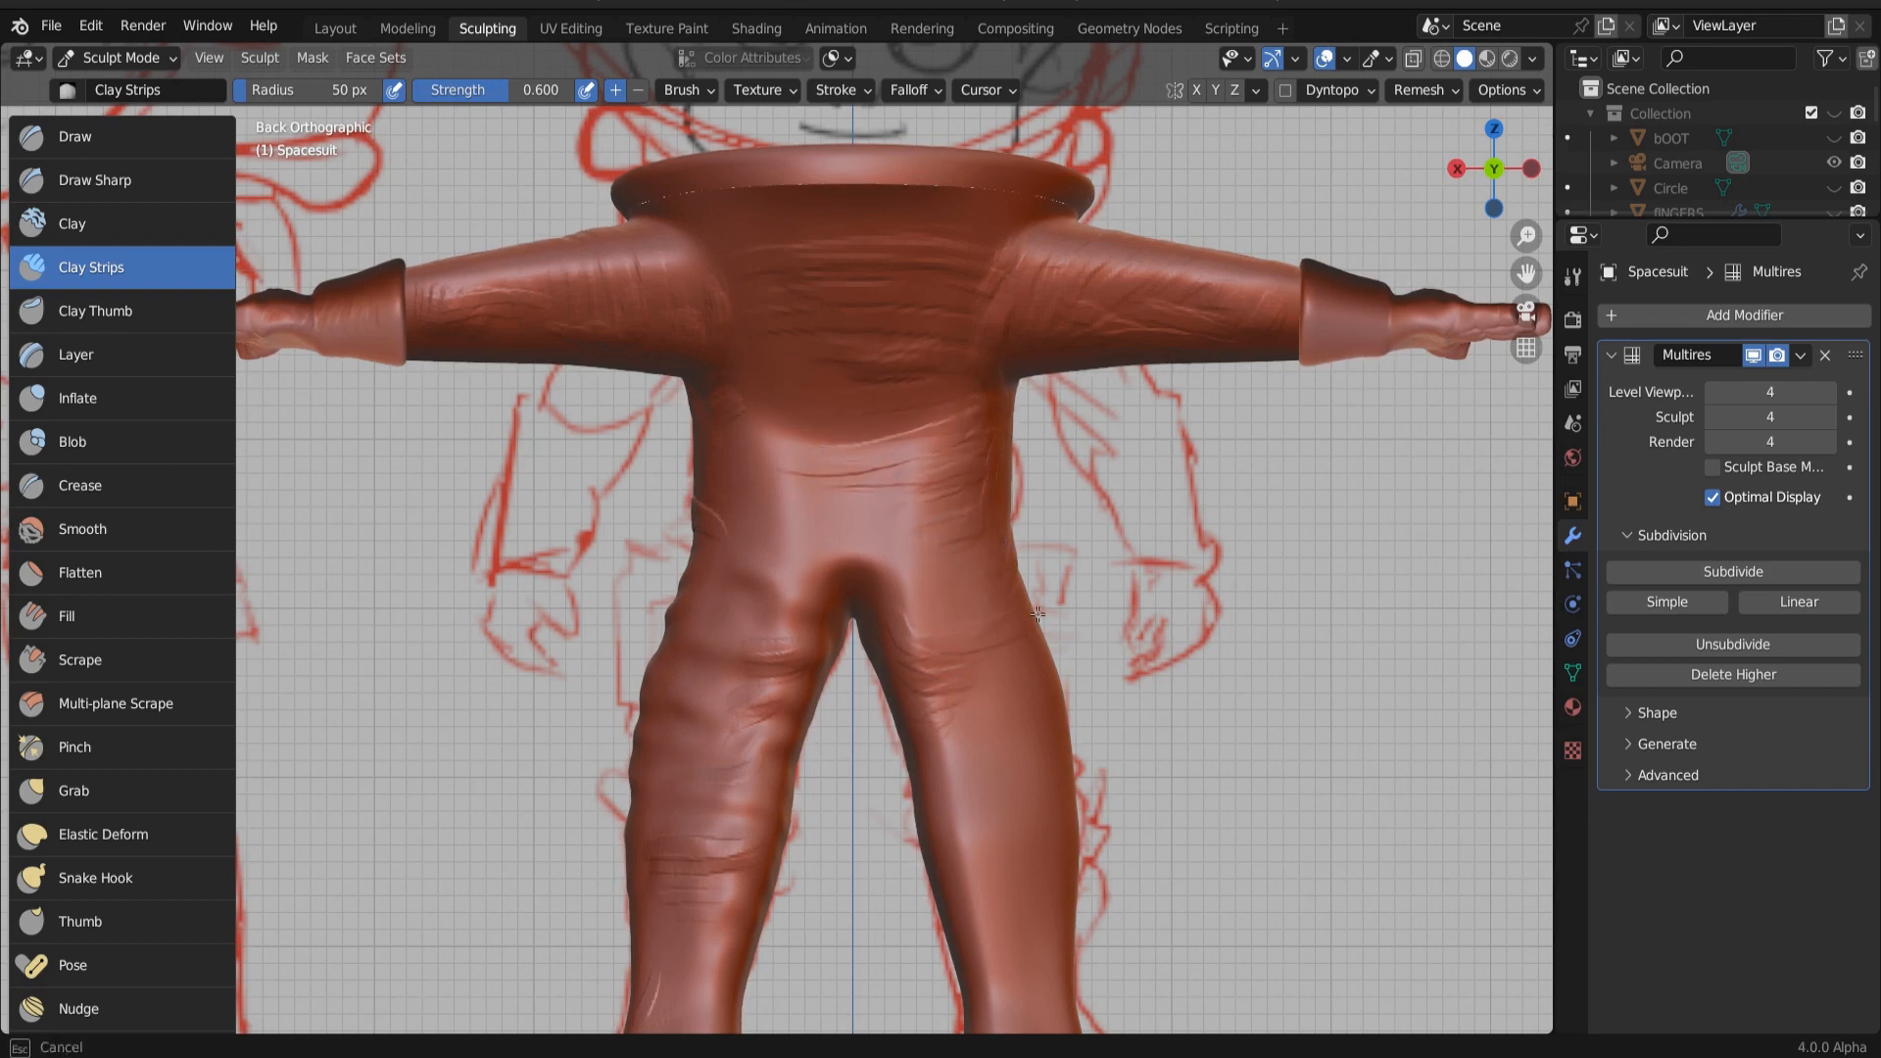
scroll(985, 726, down, 2)
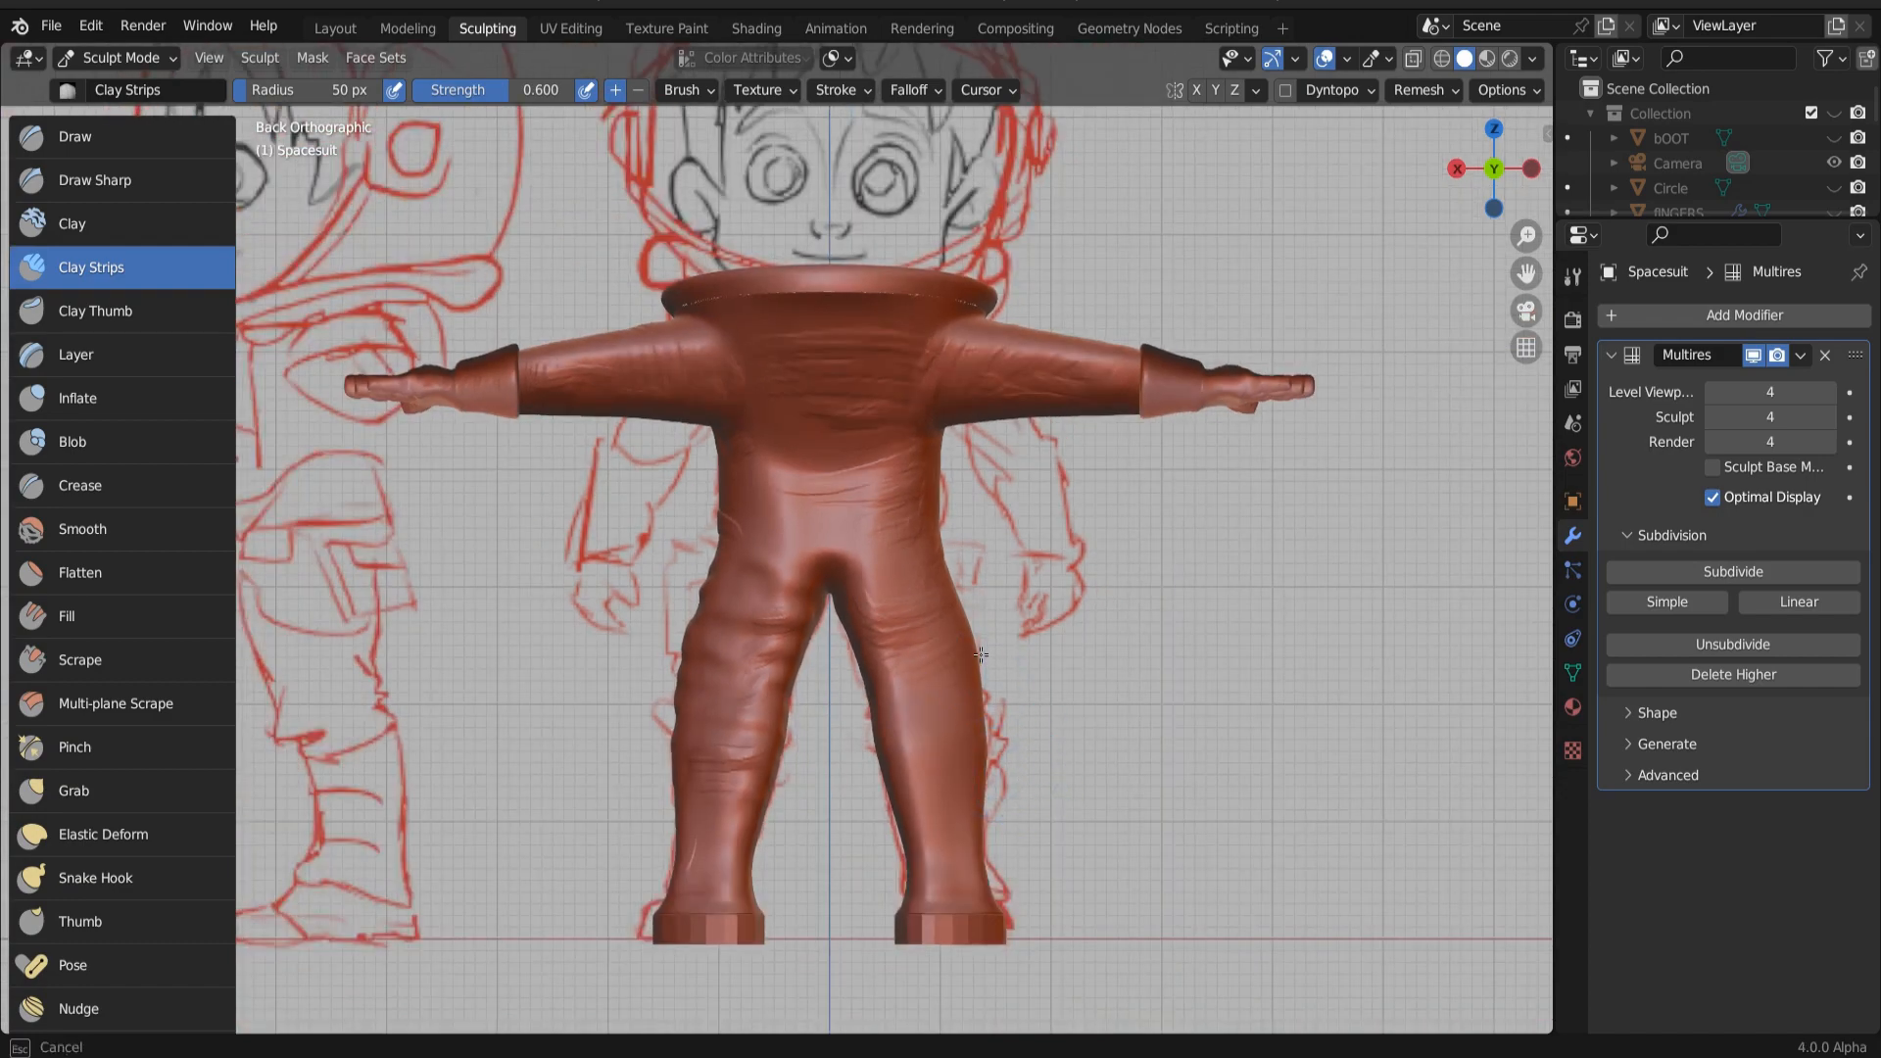
scroll(911, 730, up, 1)
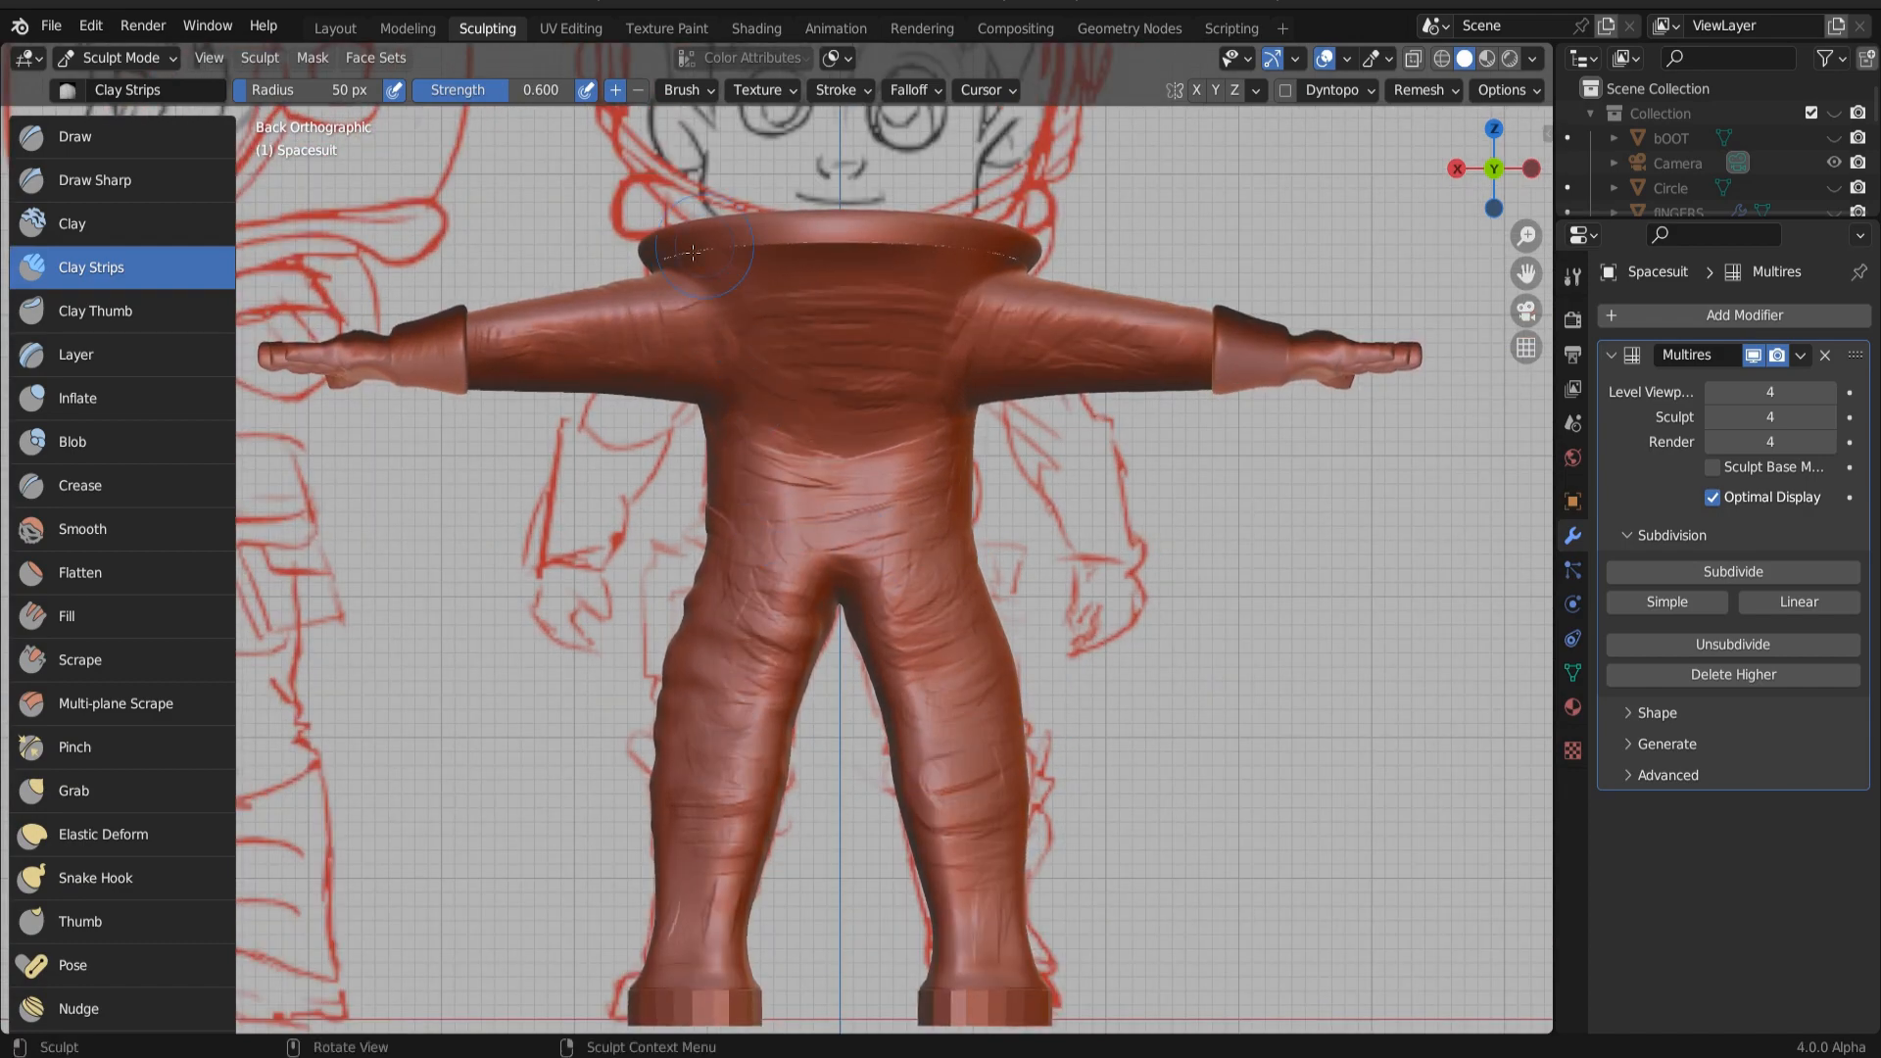
scroll(849, 442, down, 1)
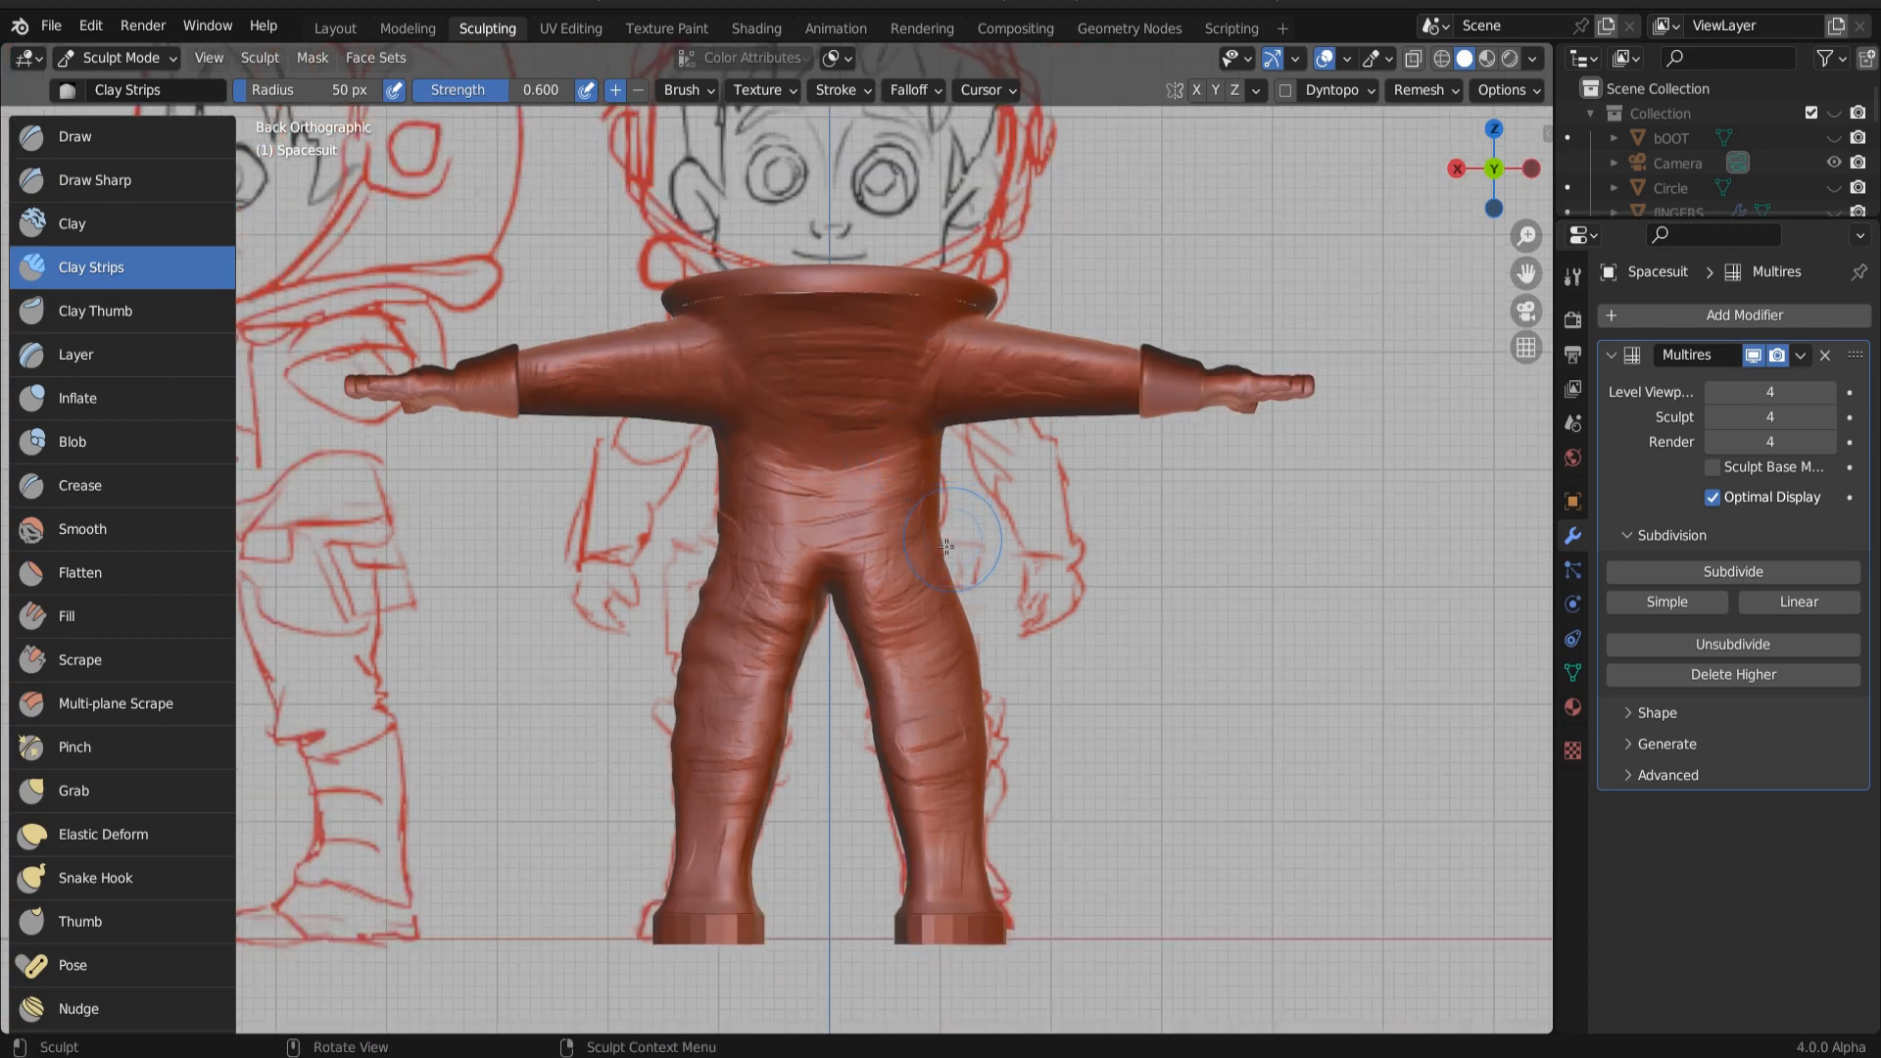
Step: Build up larger chest and shoulder folds on the front of the suit with the Draw brush at 50 px radius and 0.500 strength
mouse_move(849, 442)
middle_down()
mouse_move(453, 558)
mouse_move(601, 537)
middle_up()
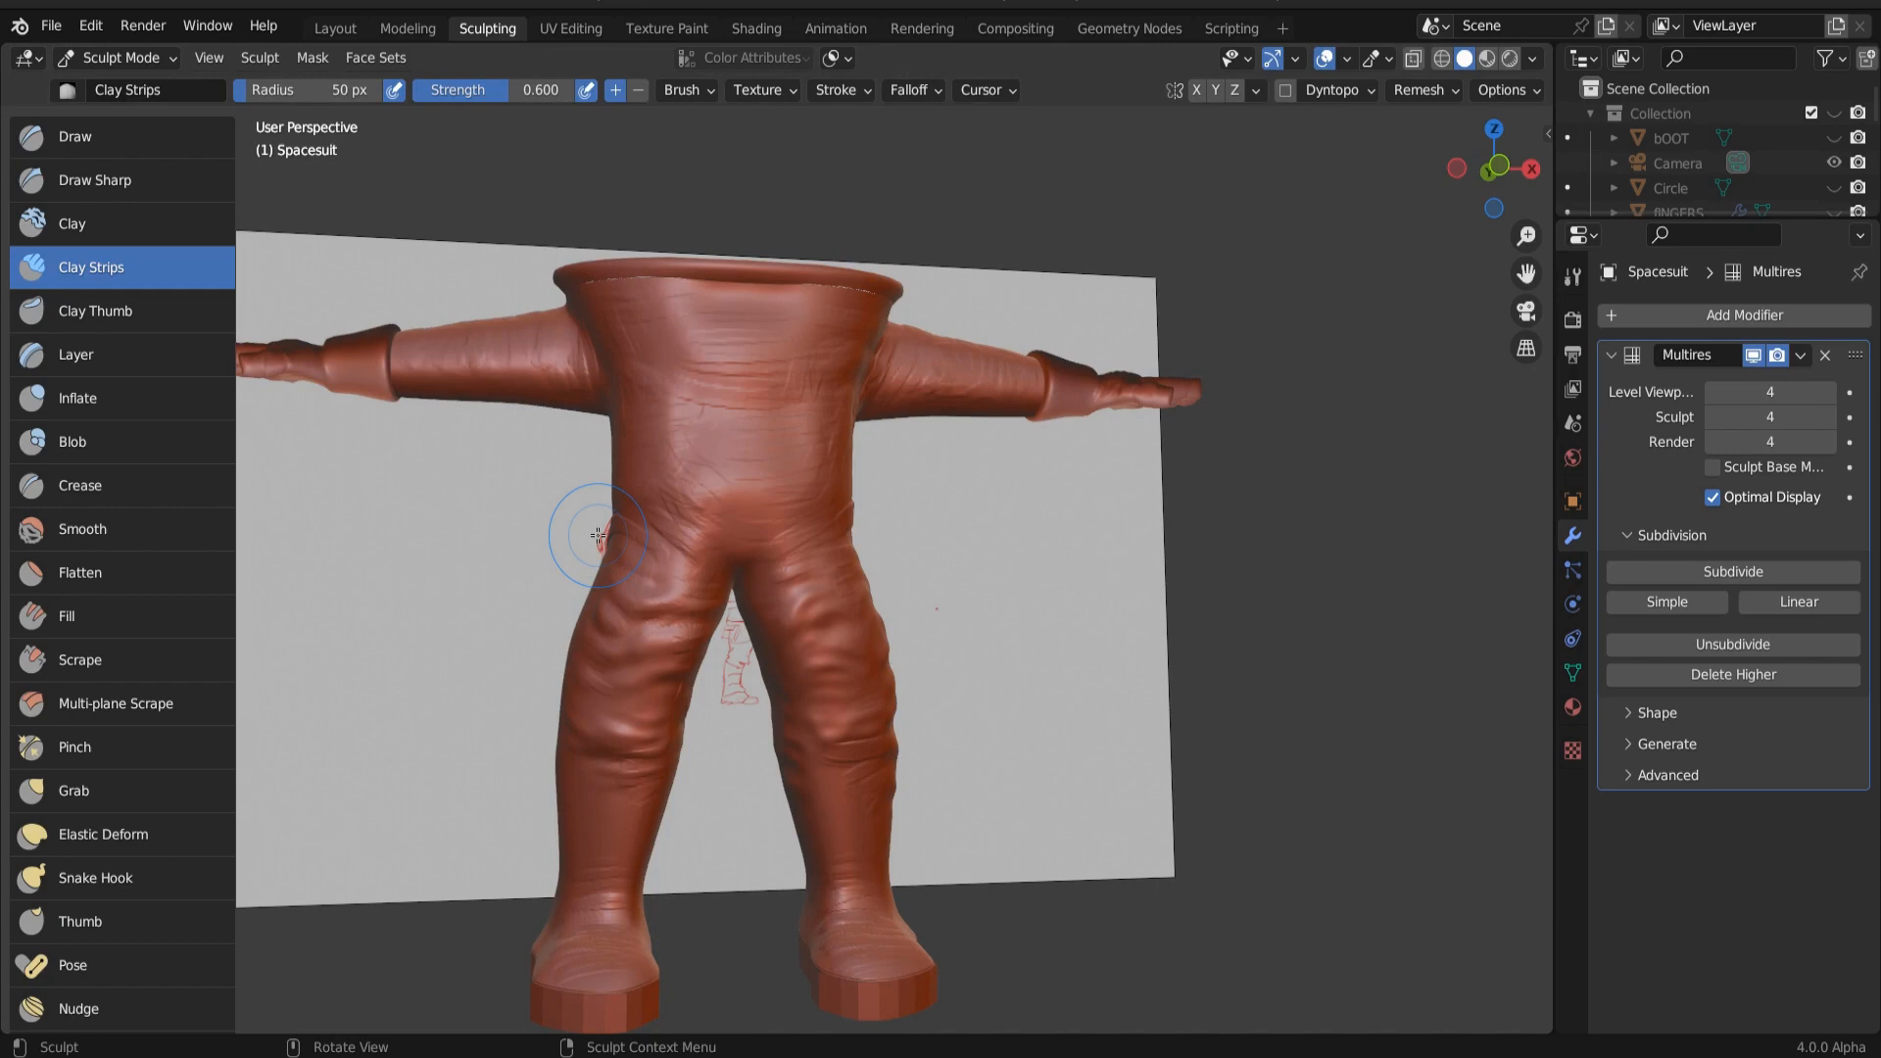
drag(391, 408, 438, 437)
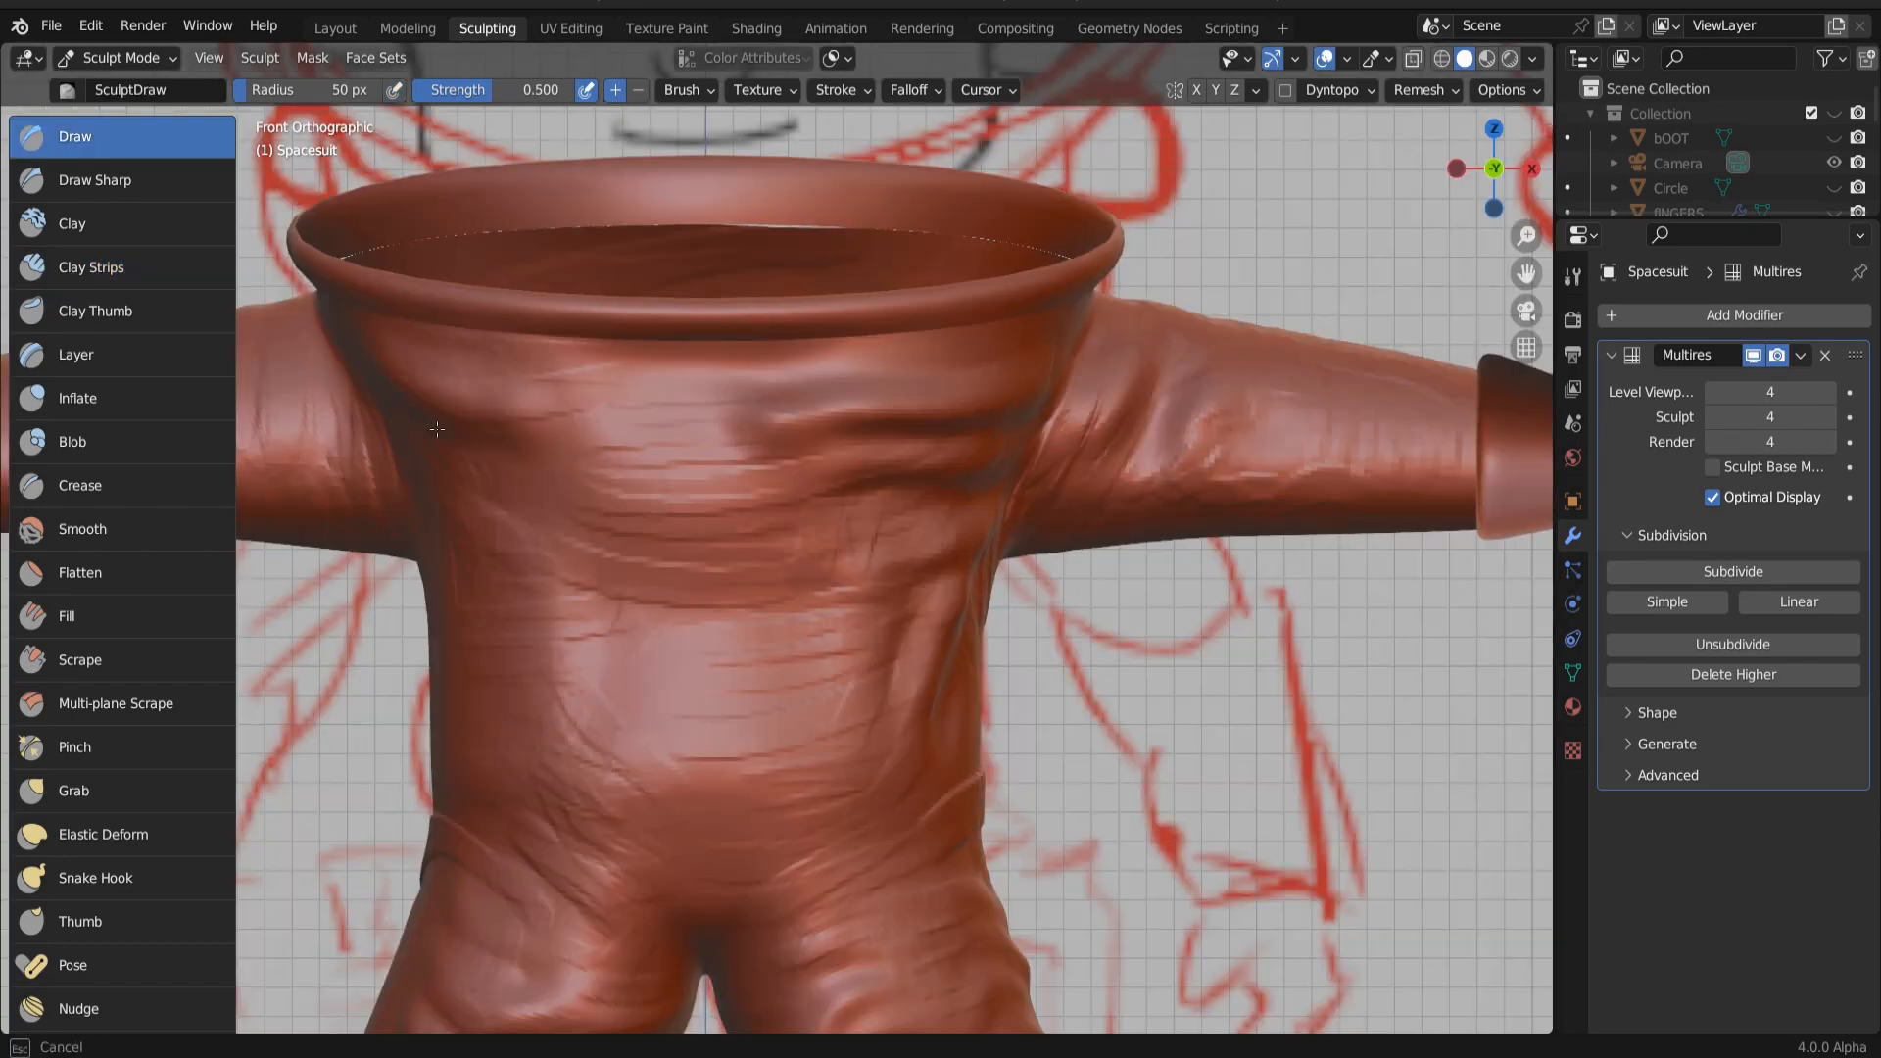
drag(438, 437, 470, 511)
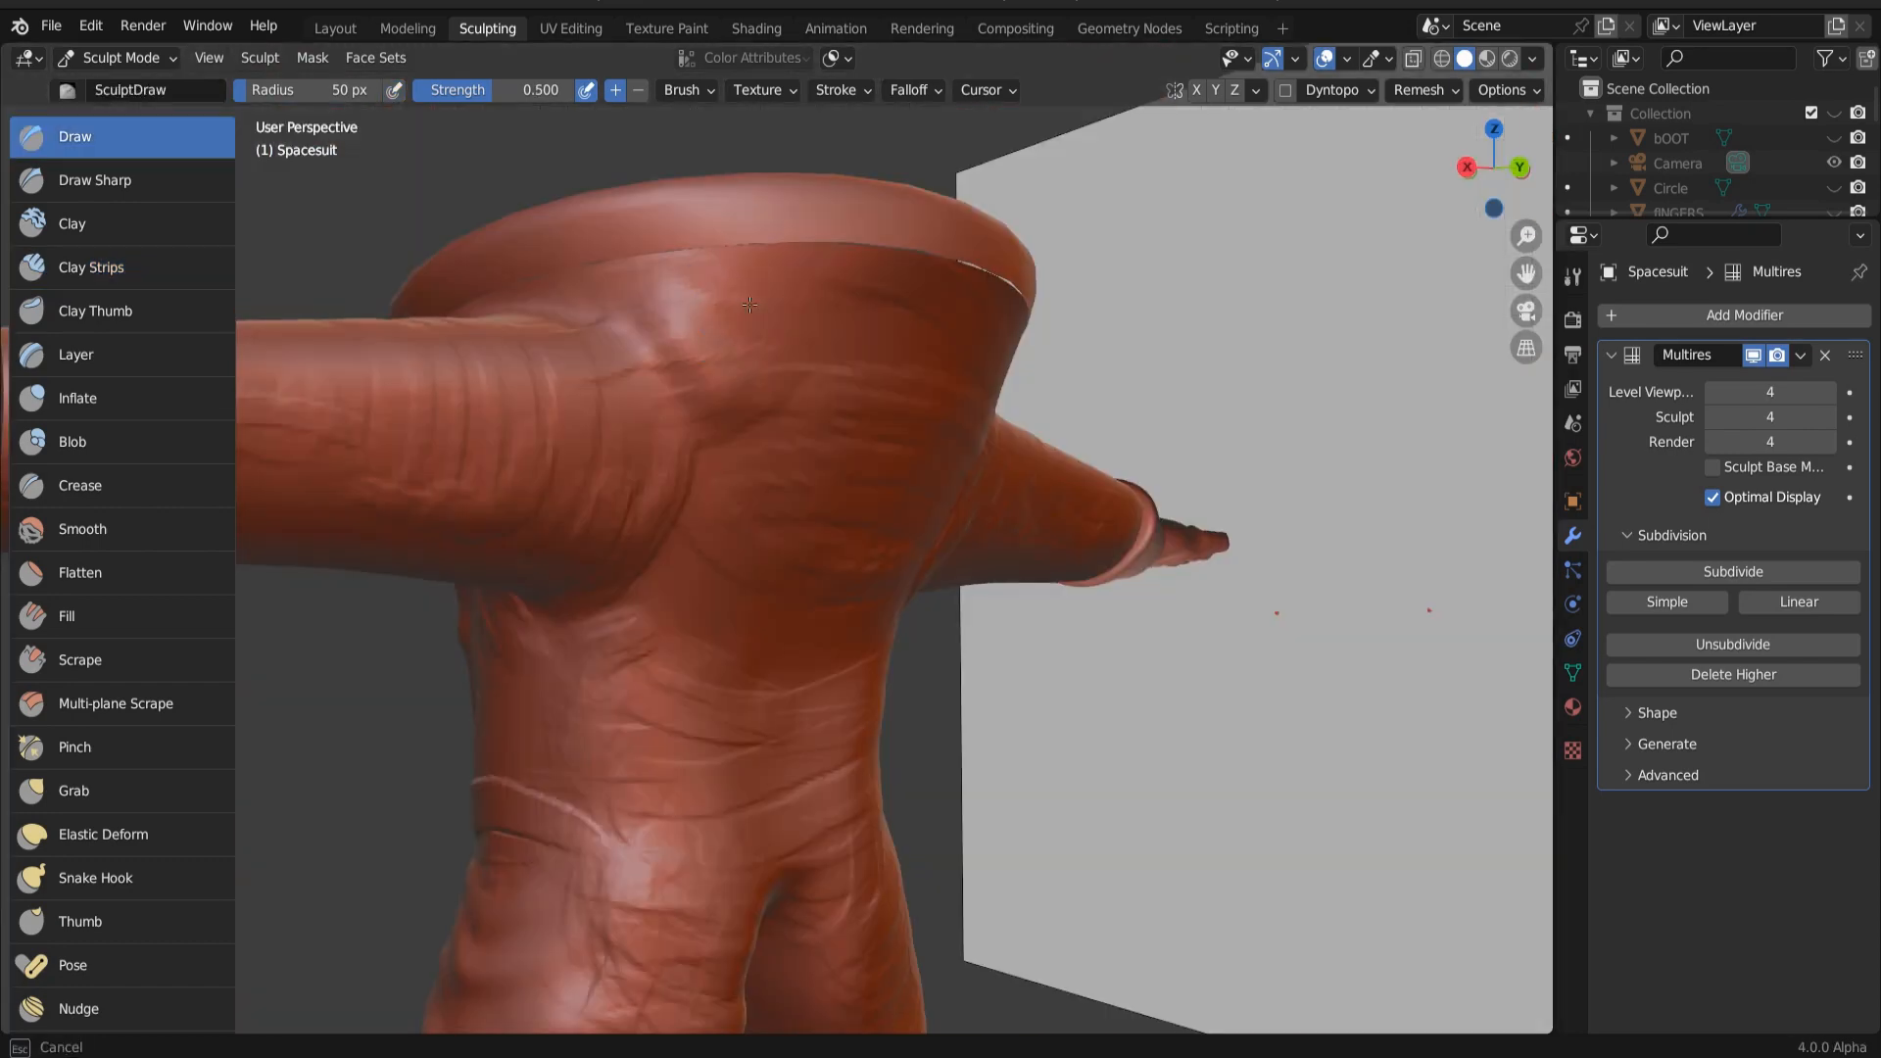
Step: Raise and carve Draw brush folds below the rear collar, around the back of the shoulders and sleeve, and along the side of the leg
mouse_move(730, 294)
mouse_down()
mouse_move(847, 313)
mouse_move(694, 341)
mouse_move(823, 324)
mouse_up()
ctrl+drag(707, 327, 692, 328)
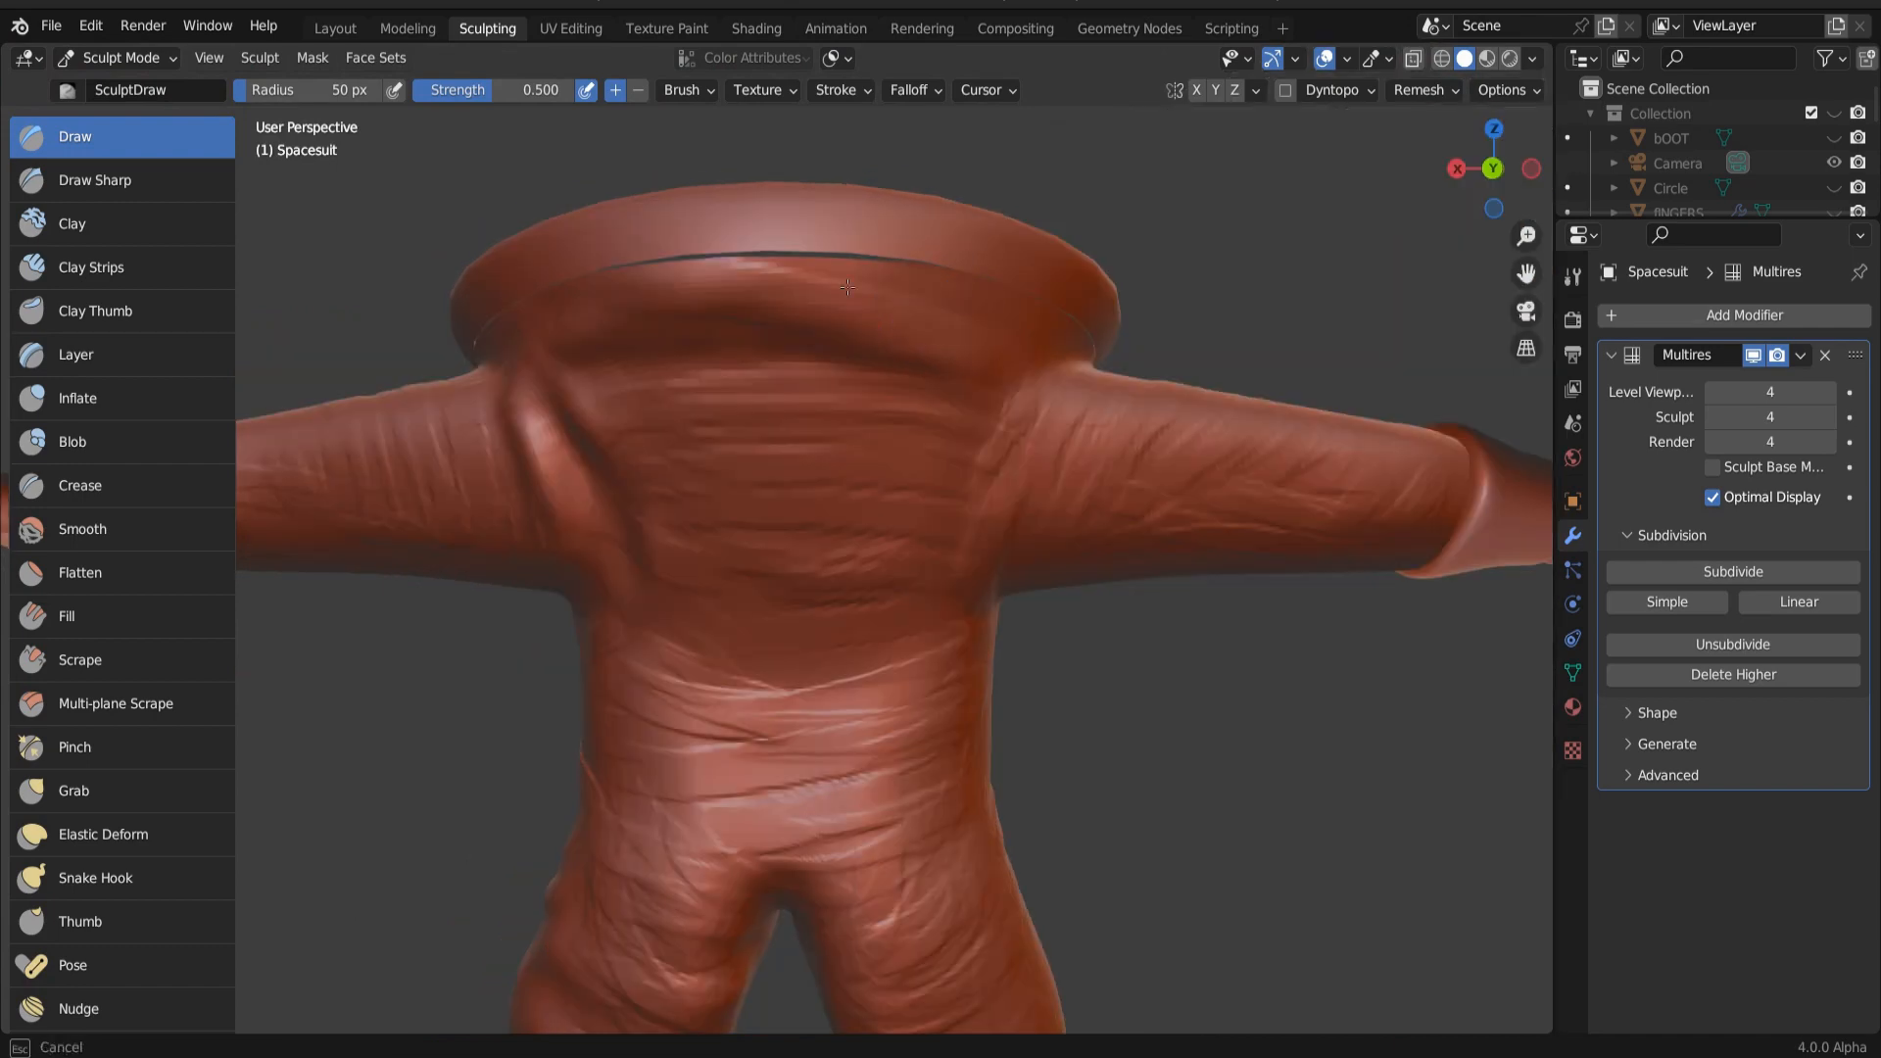
mouse_move(863, 280)
ctrl+mouse_down()
mouse_move(693, 327)
mouse_move(926, 380)
ctrl+mouse_up()
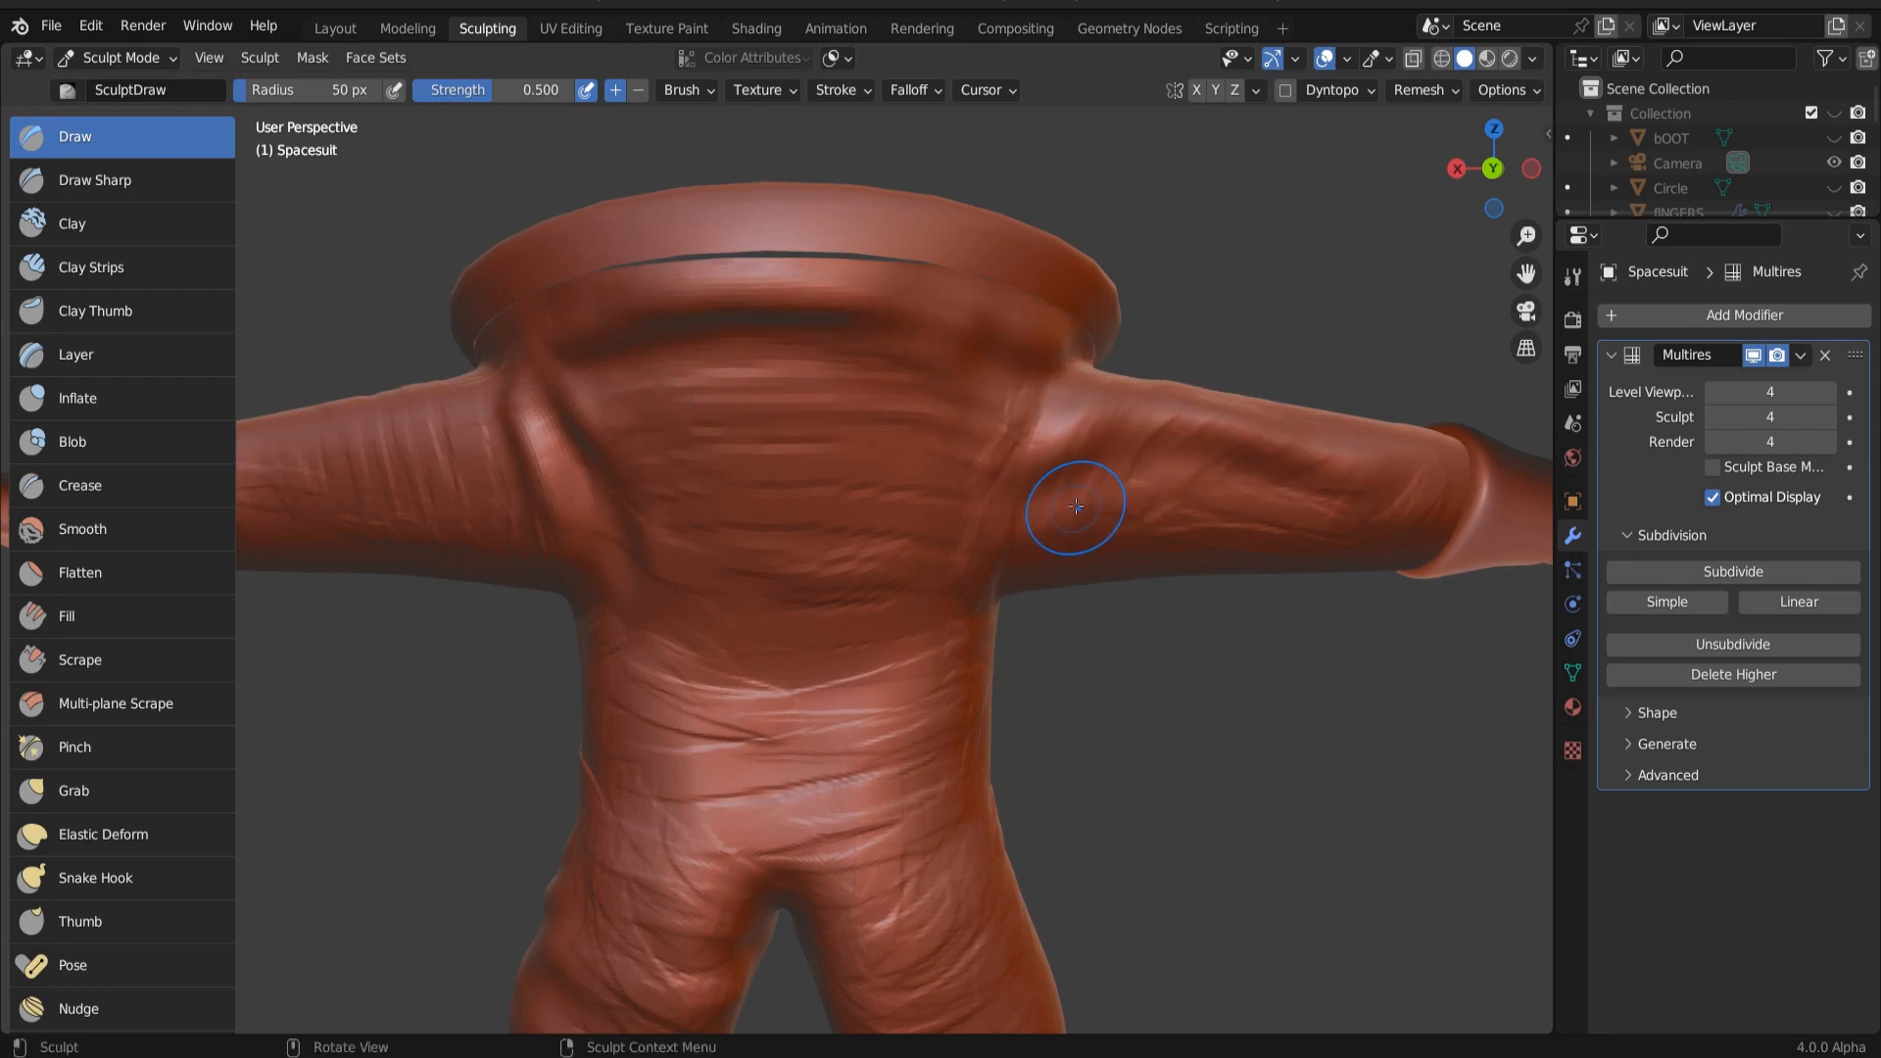
mouse_move(1113, 524)
mouse_down()
mouse_move(1122, 478)
mouse_move(1138, 541)
mouse_up()
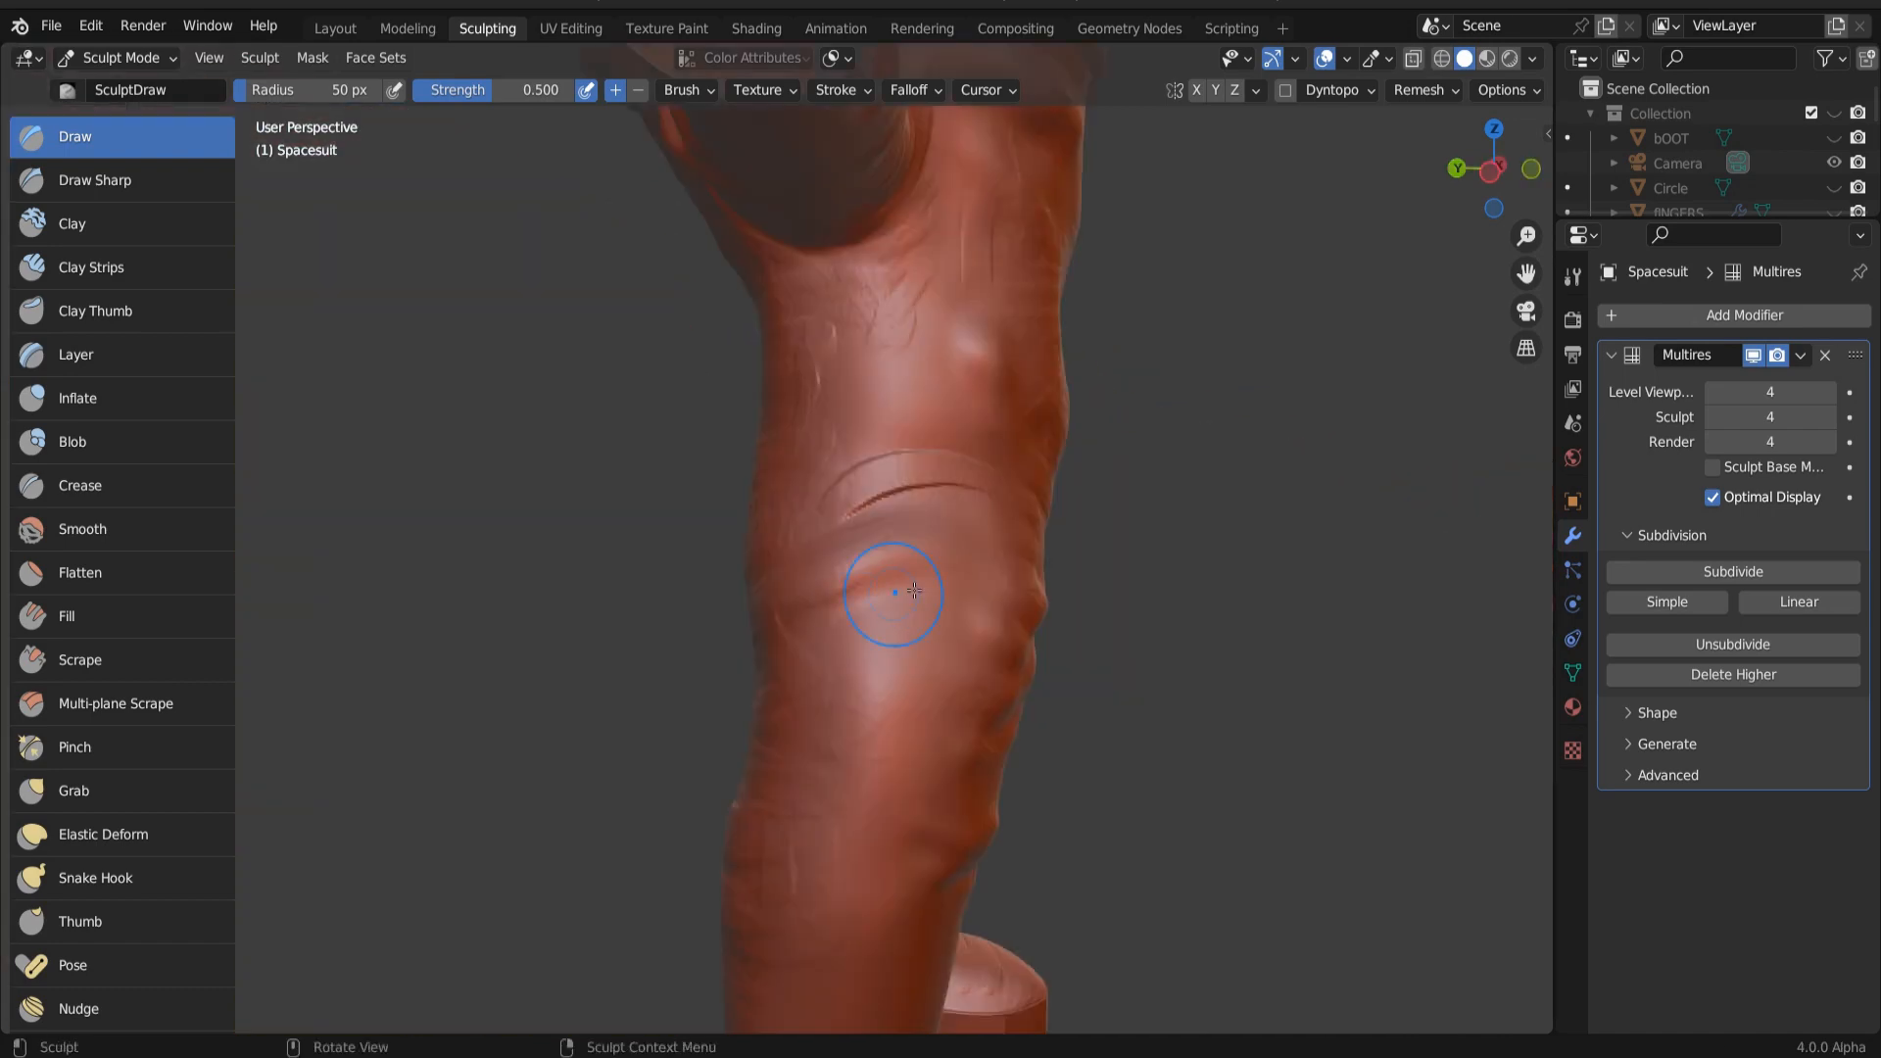
mouse_move(913, 591)
mouse_down()
mouse_move(823, 622)
mouse_move(852, 610)
mouse_move(848, 671)
mouse_move(792, 715)
mouse_up()
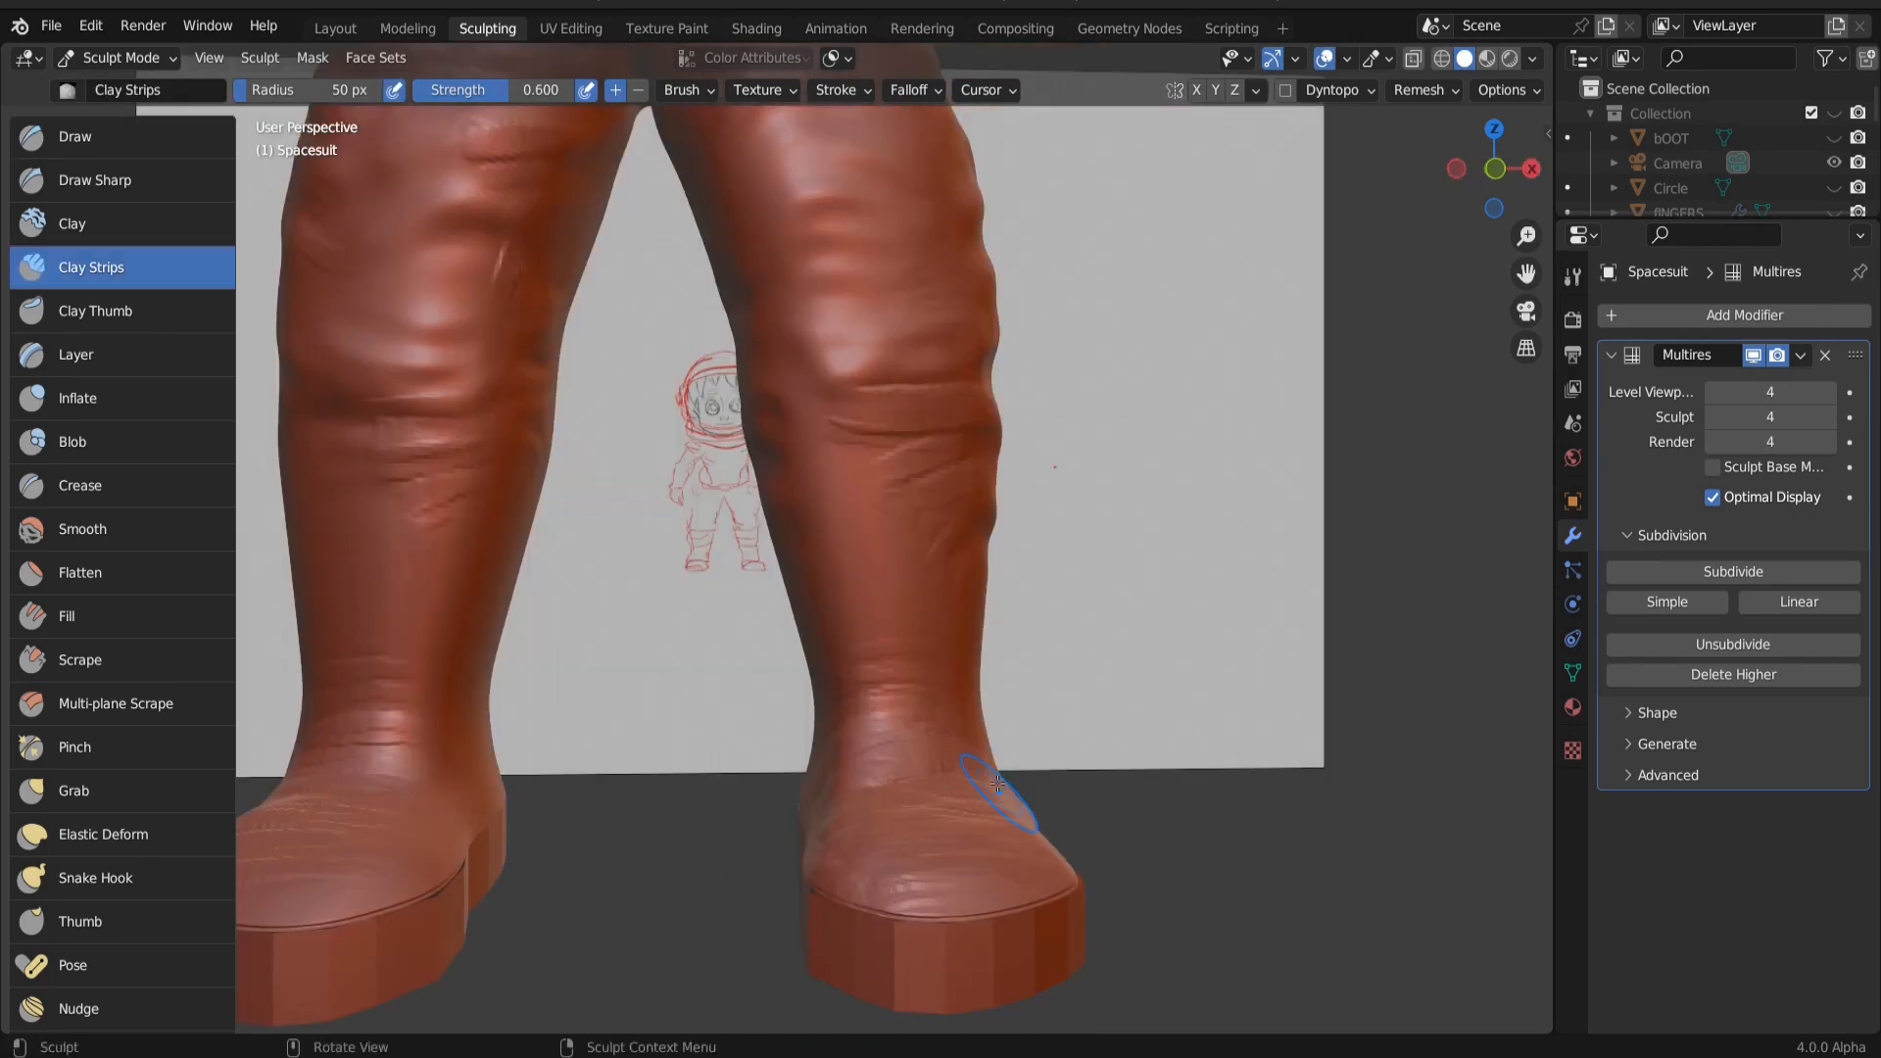
Step: Sculpt Clay Strips wrinkles at 0.600 strength around the sides of the boot, its ankle and its heel
middle_drag(1038, 828, 916, 804)
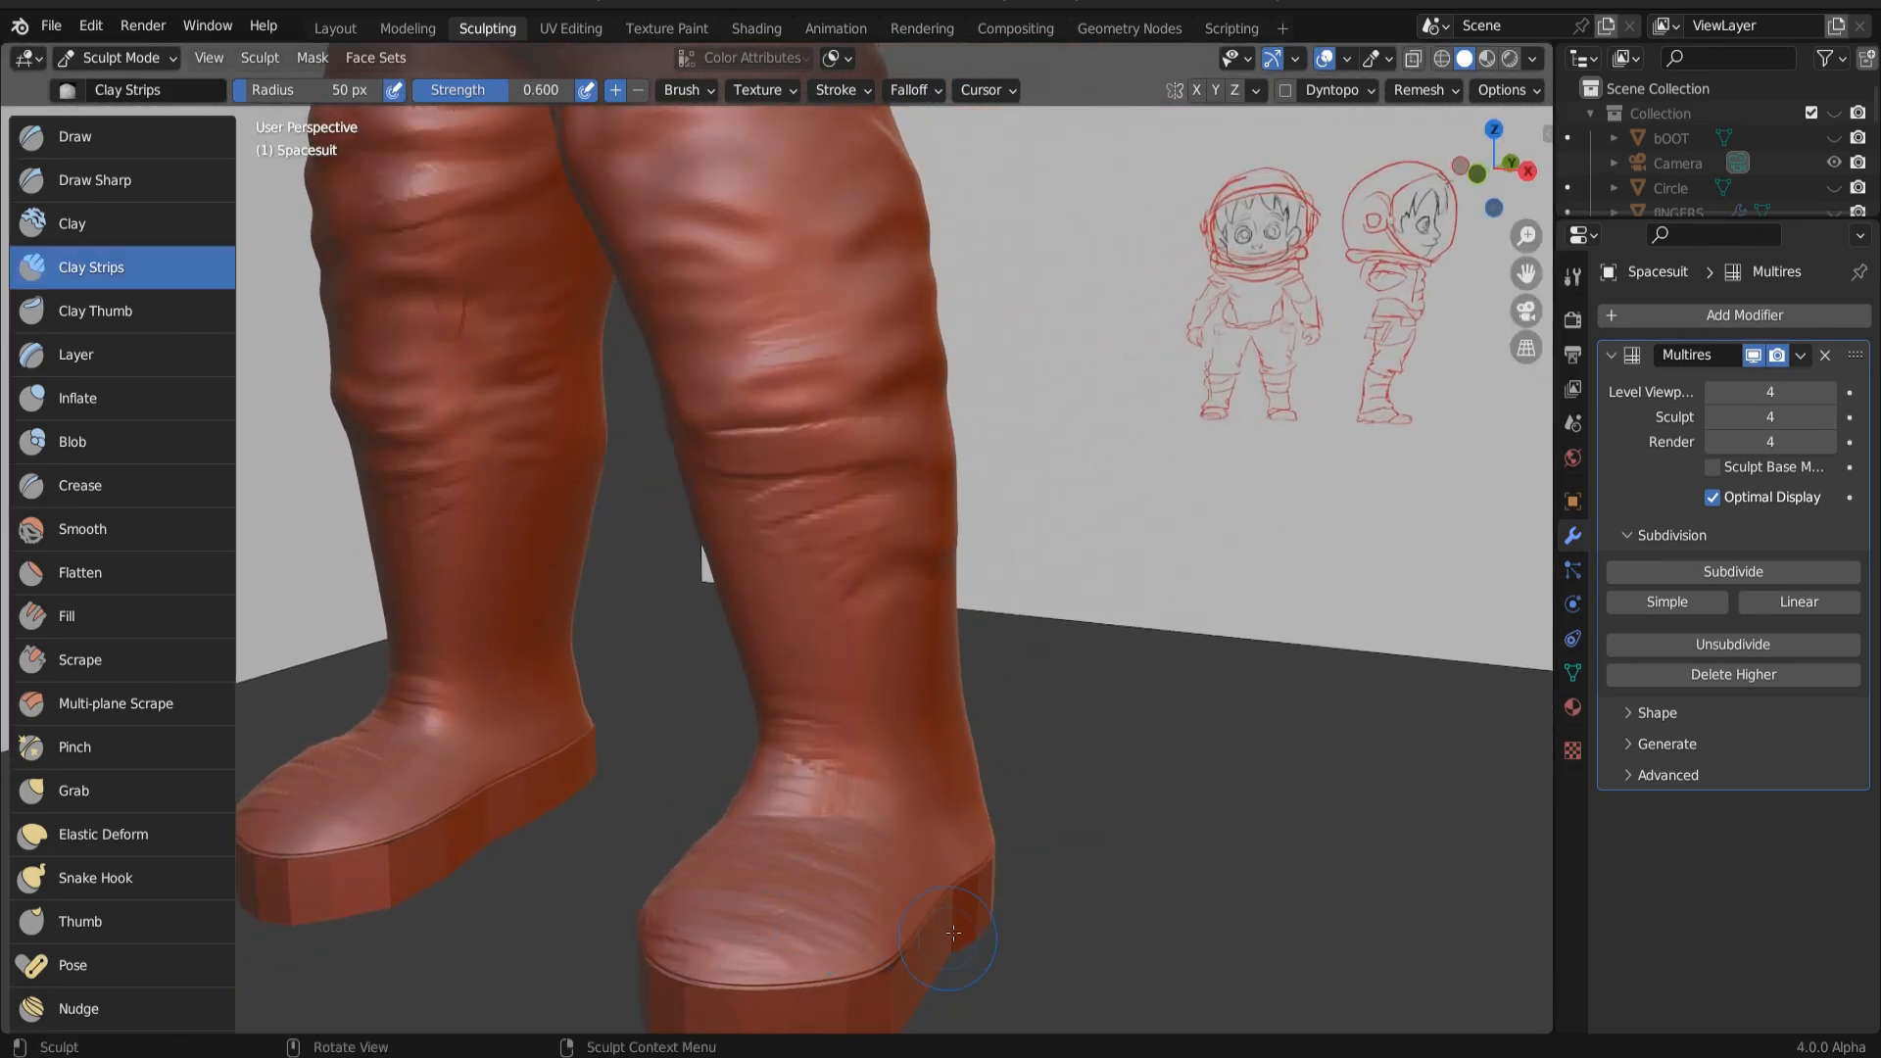
mouse_move(818, 880)
middle_down()
mouse_move(448, 787)
mouse_move(548, 784)
mouse_move(672, 819)
middle_up()
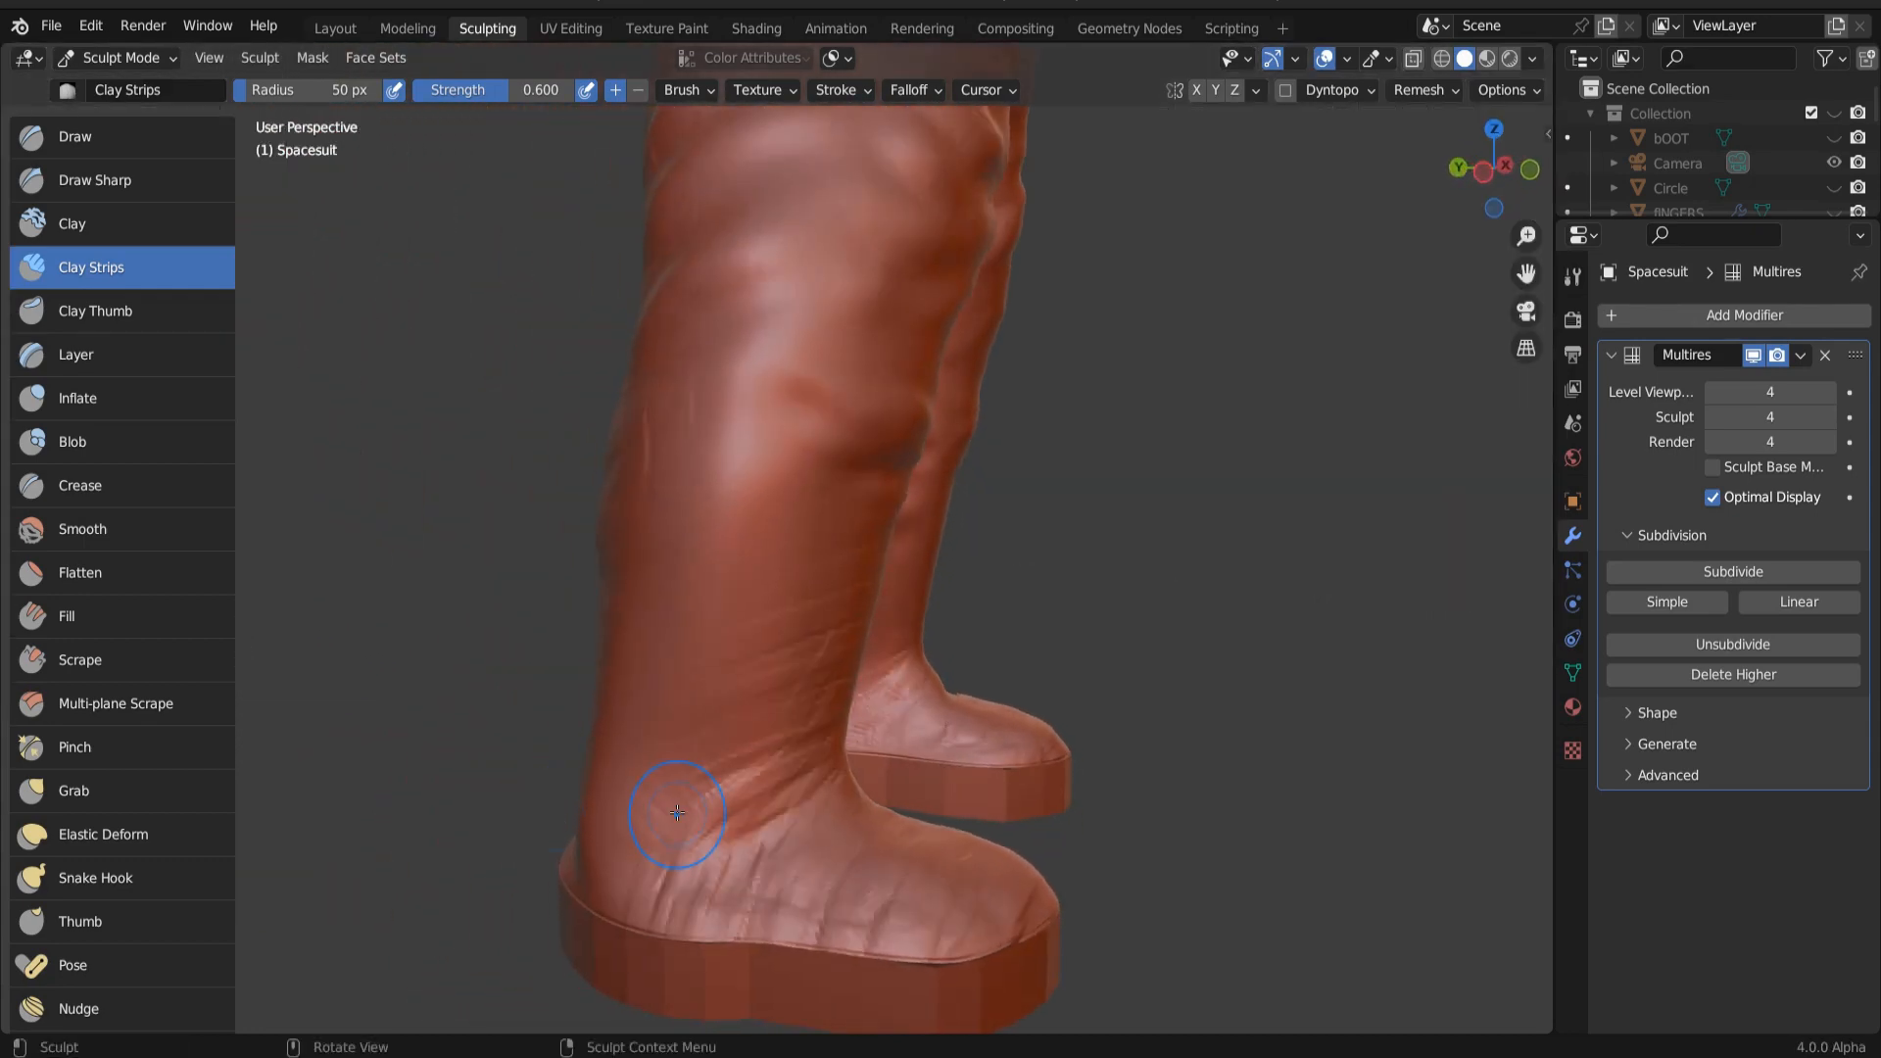
mouse_move(672, 819)
mouse_down()
mouse_move(720, 792)
mouse_move(697, 758)
mouse_move(711, 686)
mouse_up()
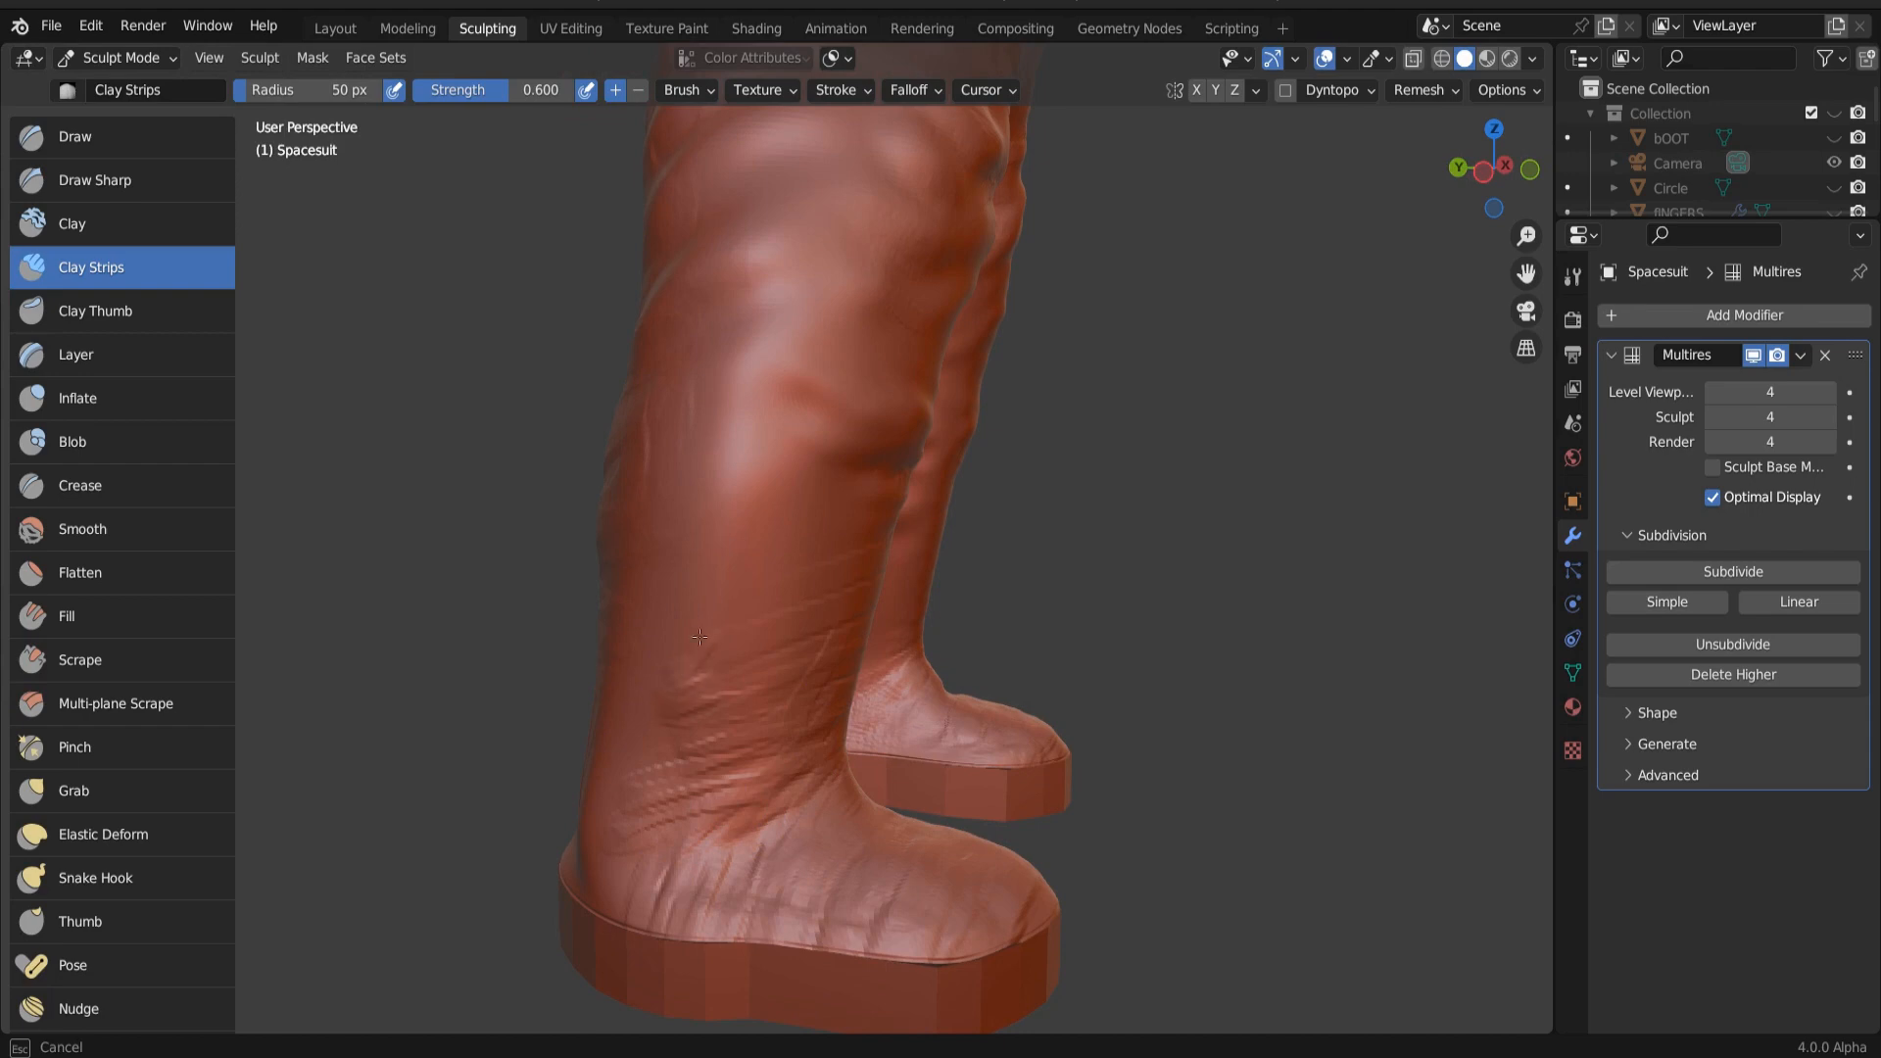
mouse_move(715, 601)
middle_down()
mouse_move(692, 735)
mouse_move(714, 777)
middle_up()
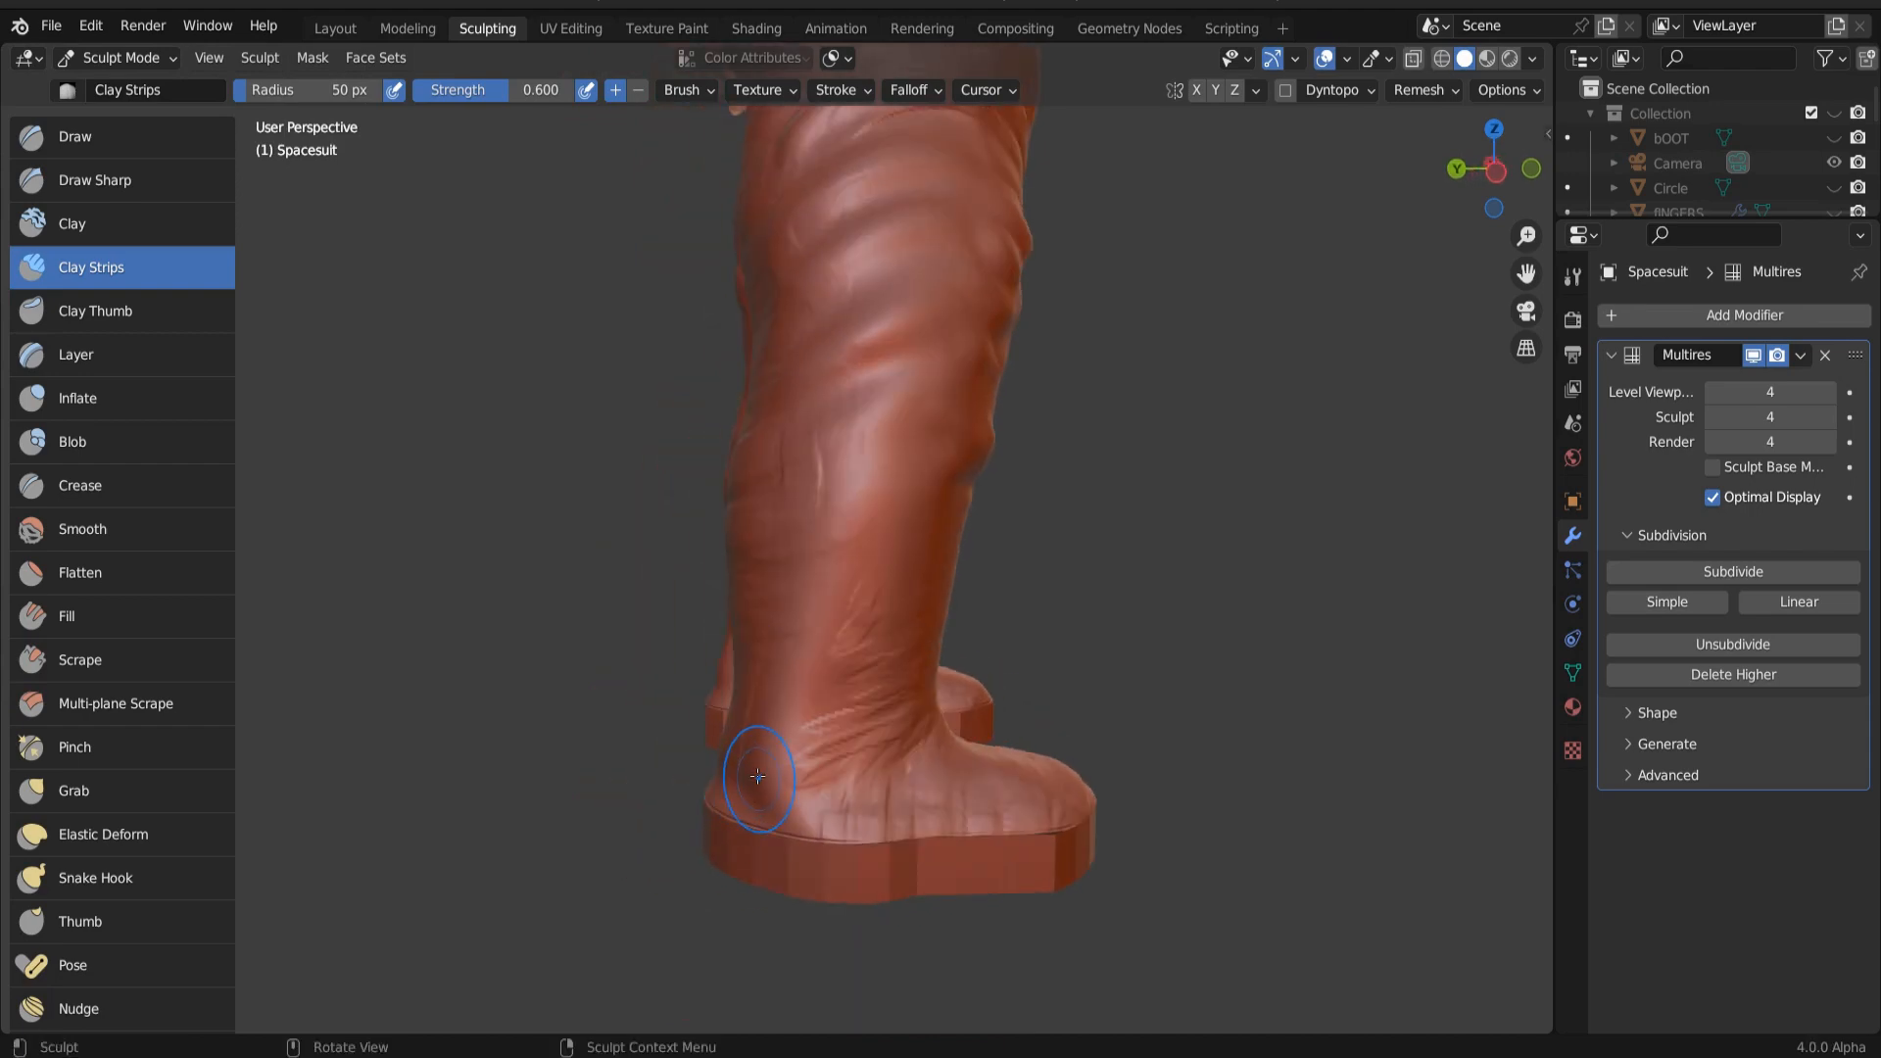
drag(758, 777, 821, 800)
middle_drag(821, 800, 926, 786)
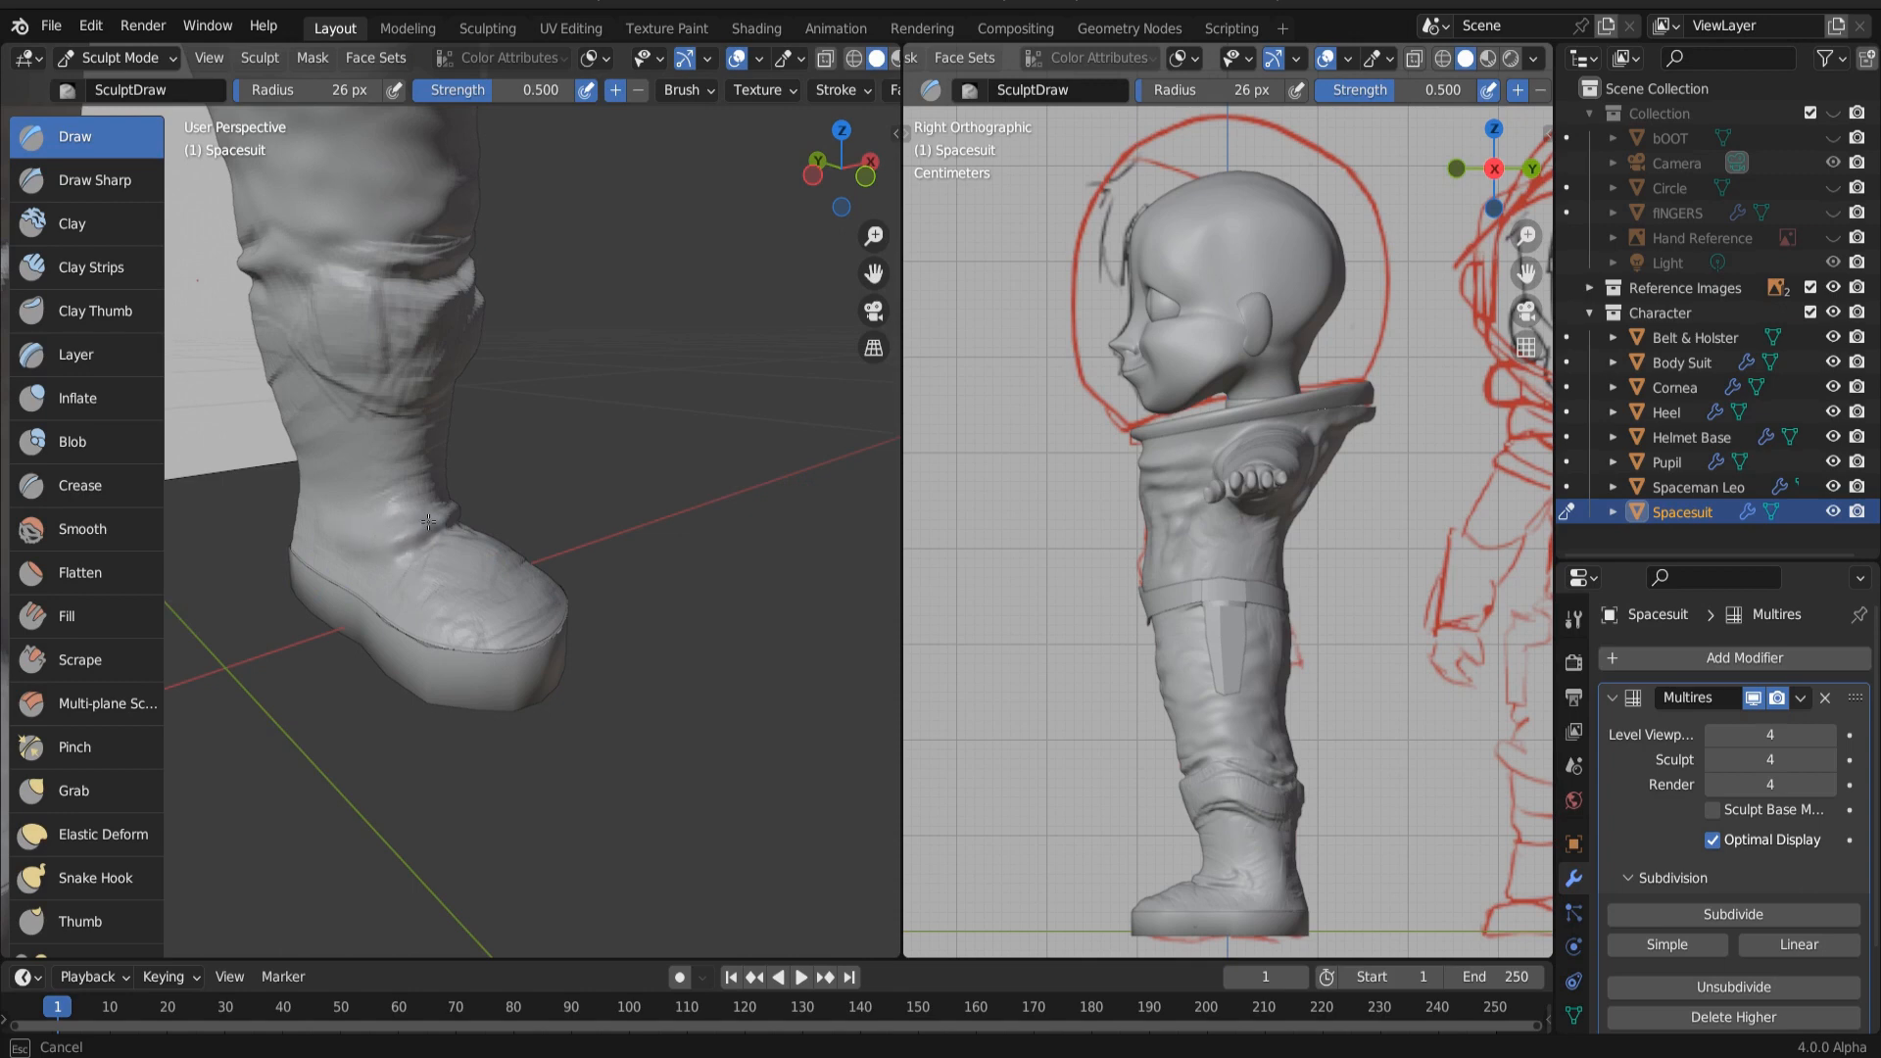
Step: Reduce the Draw brush radius to 16 px and sculpt creases along the side of the boot's ankle toward the heel
drag(429, 521, 448, 522)
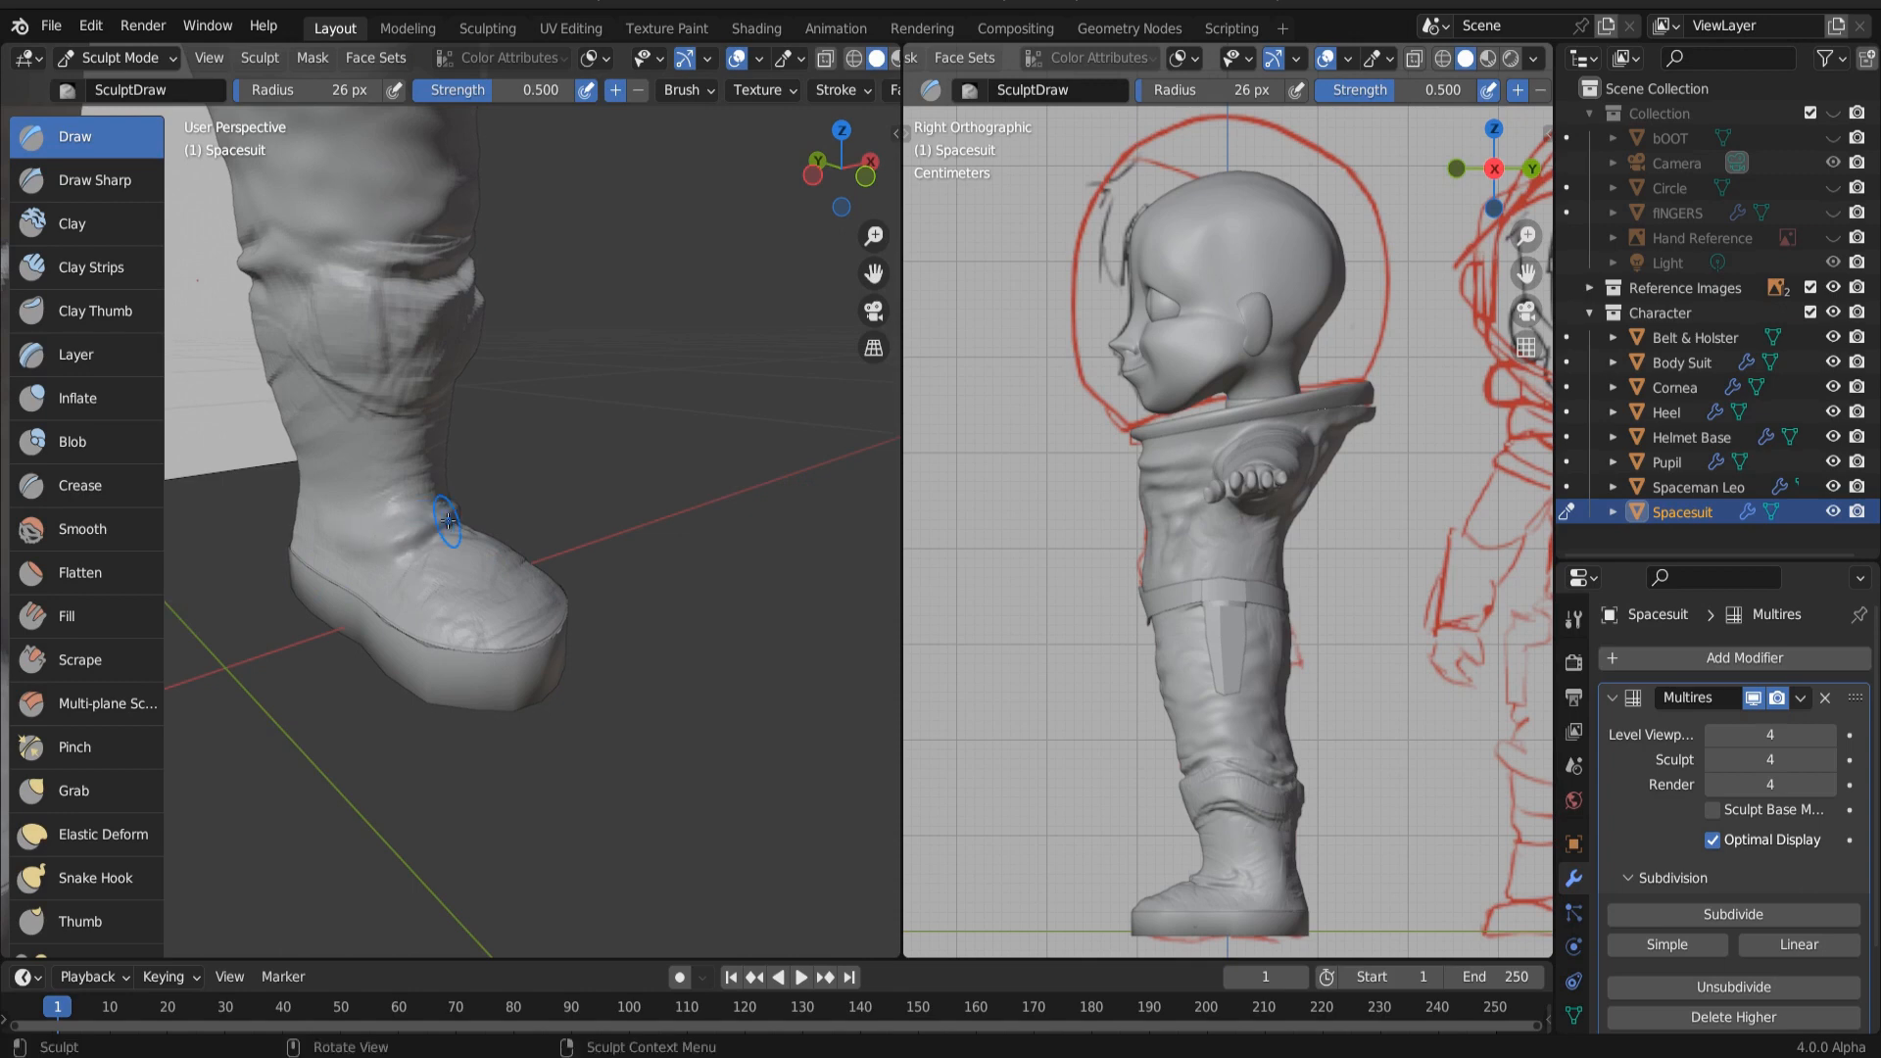
scroll(447, 522, up, 3)
key(f)
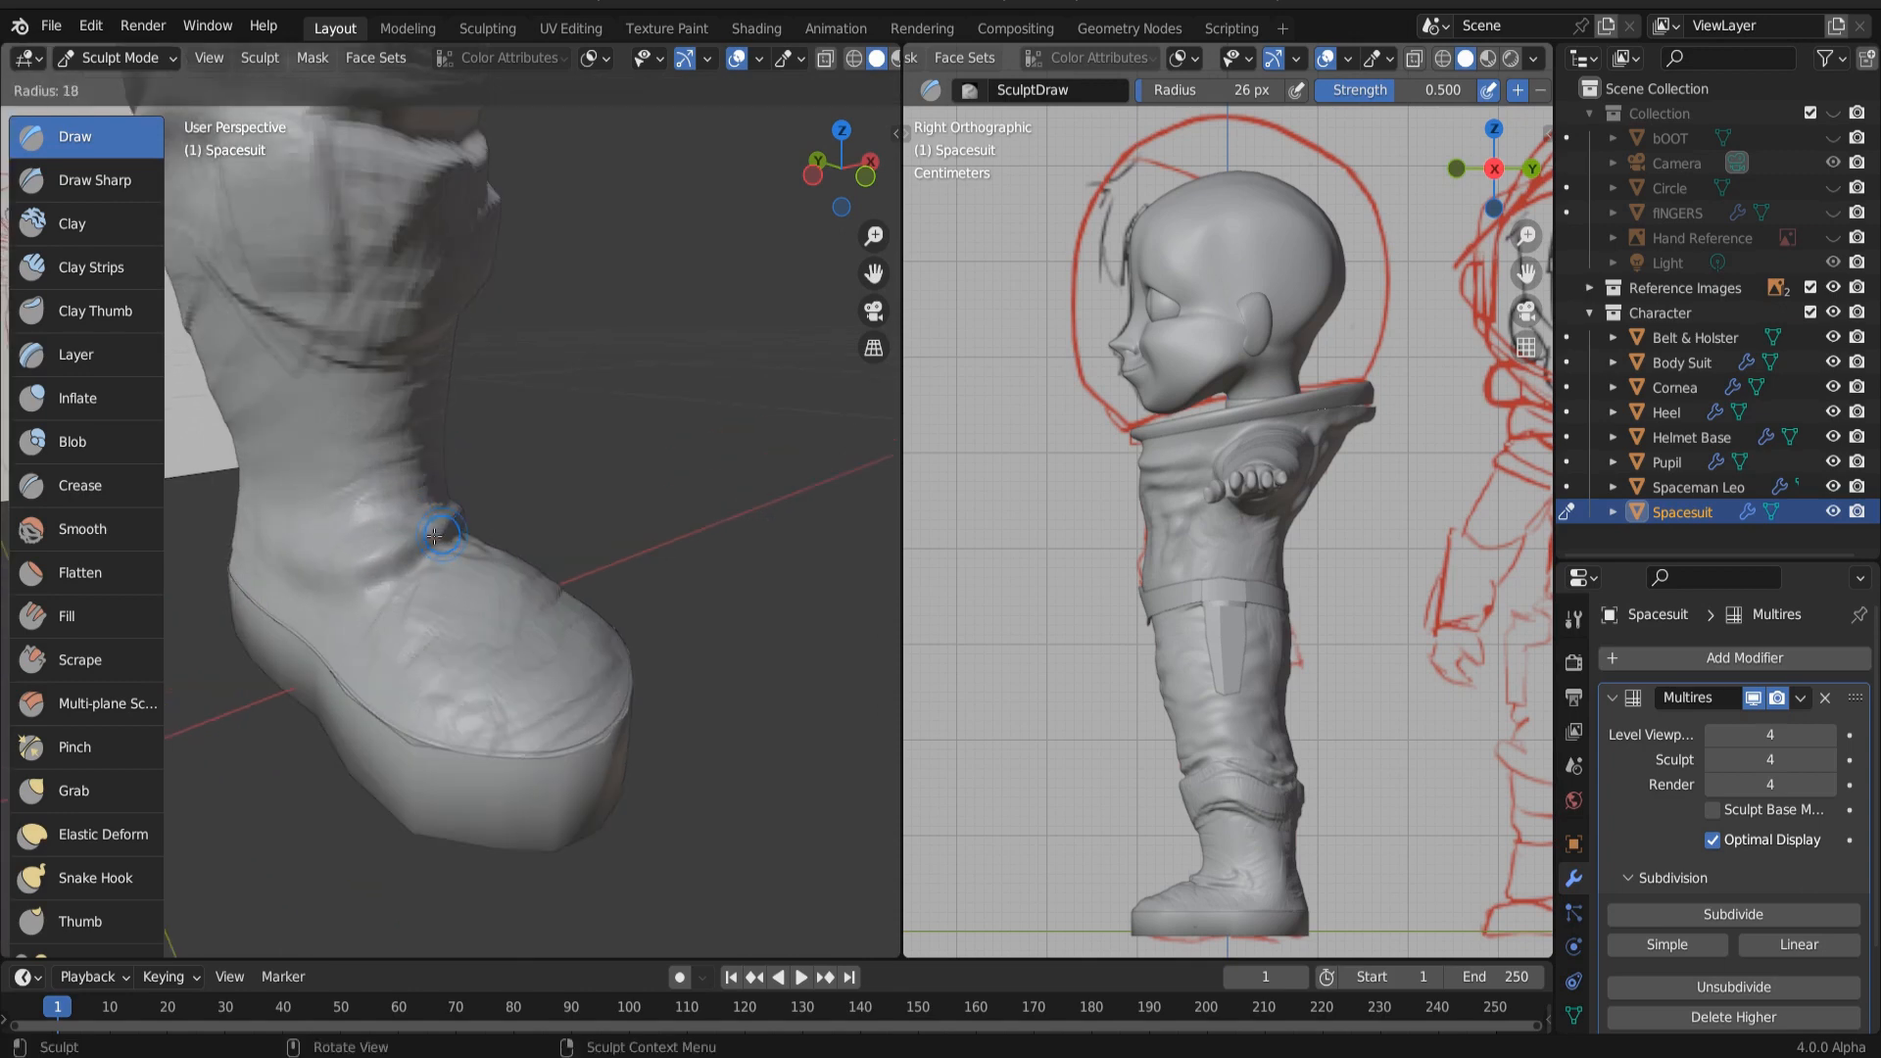
click(432, 537)
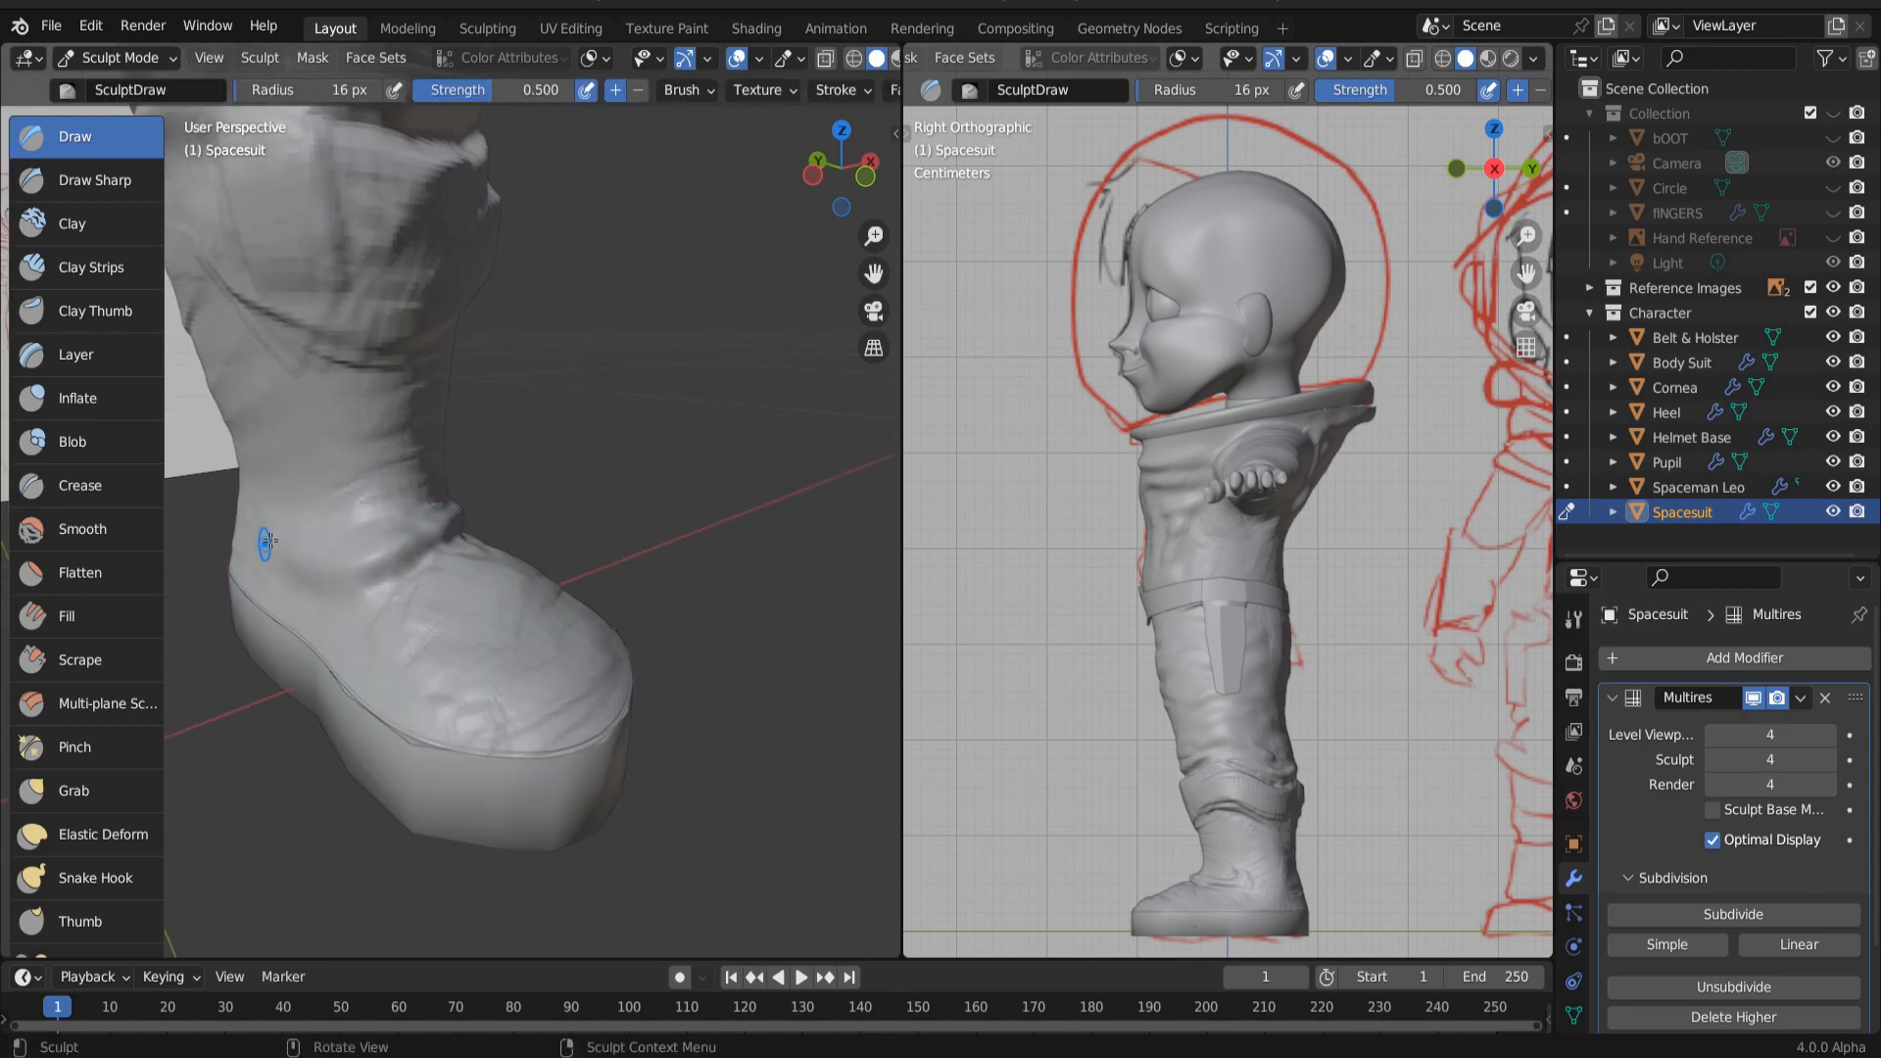
drag(252, 534, 309, 545)
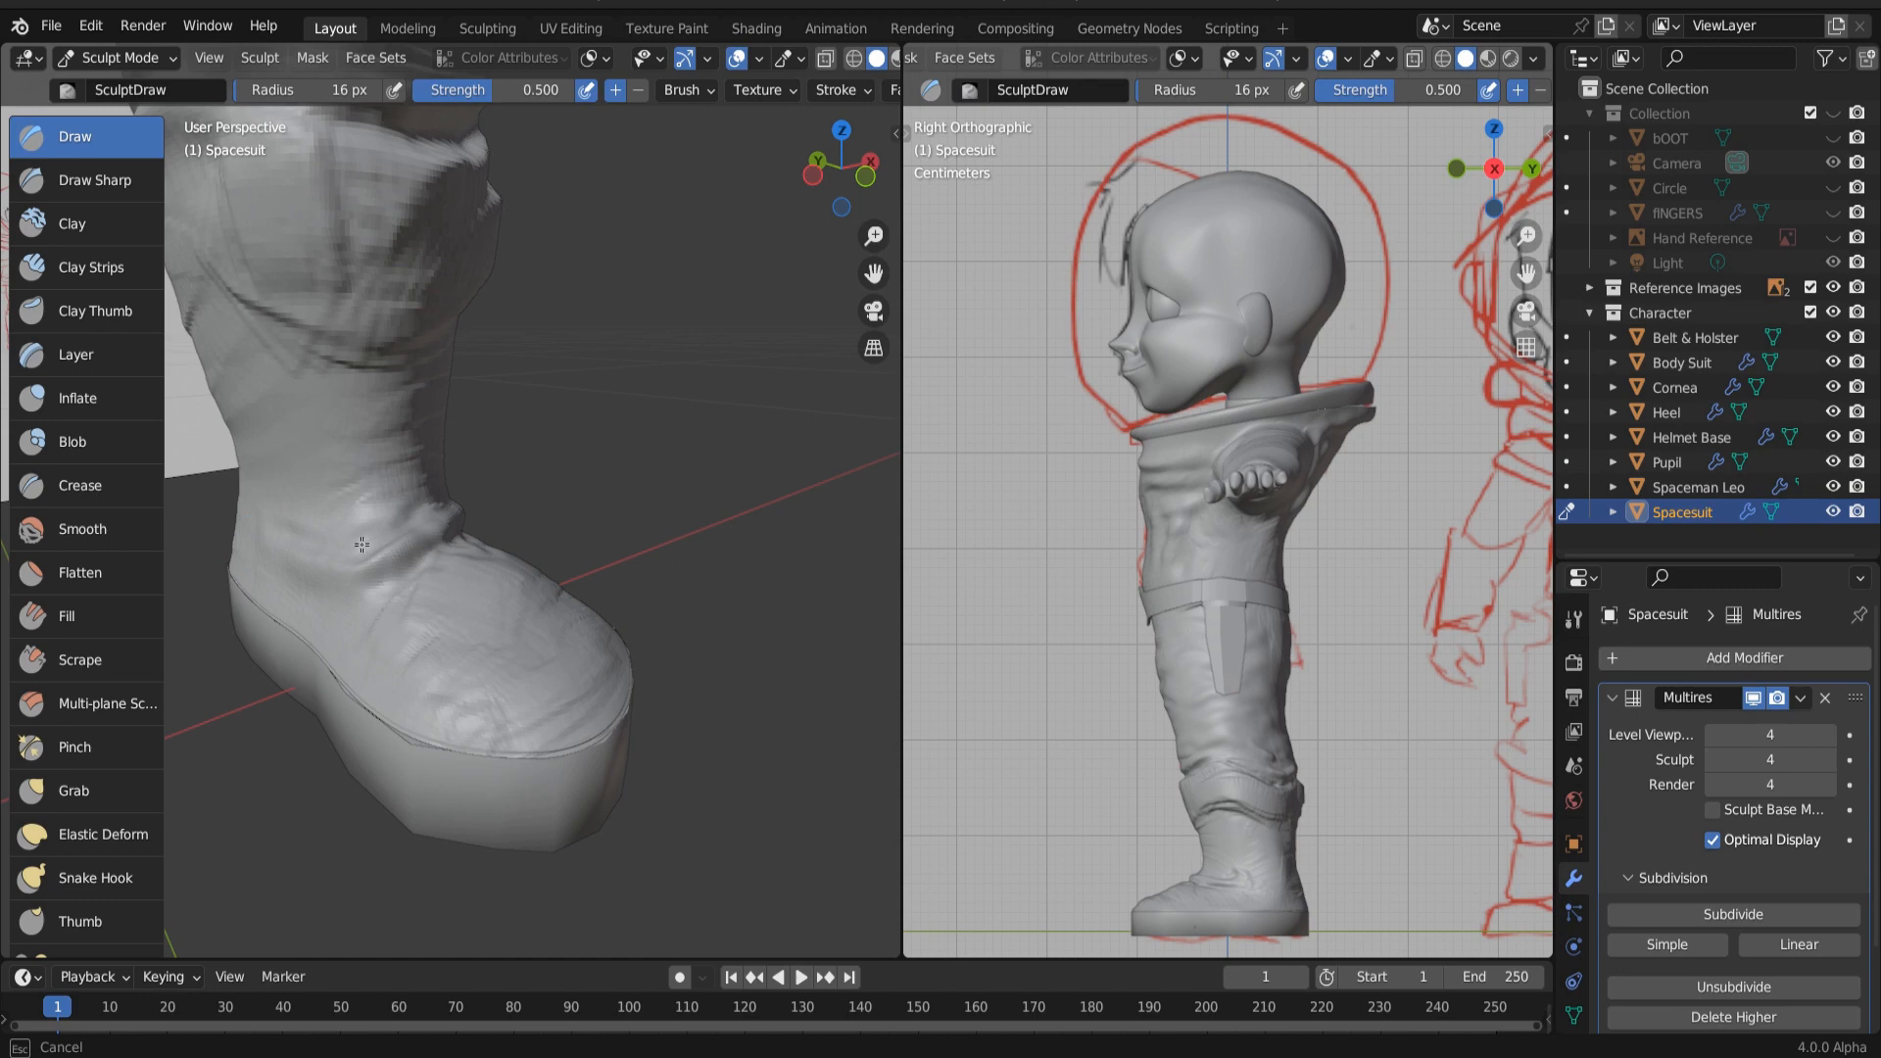
mouse_move(295, 539)
mouse_down()
mouse_move(302, 575)
mouse_move(424, 585)
mouse_move(319, 580)
mouse_move(339, 547)
mouse_up()
Step: Sculpt bunched Draw brush folds across the front of the boot's ankle with a 16 px radius
middle_drag(307, 541, 392, 490)
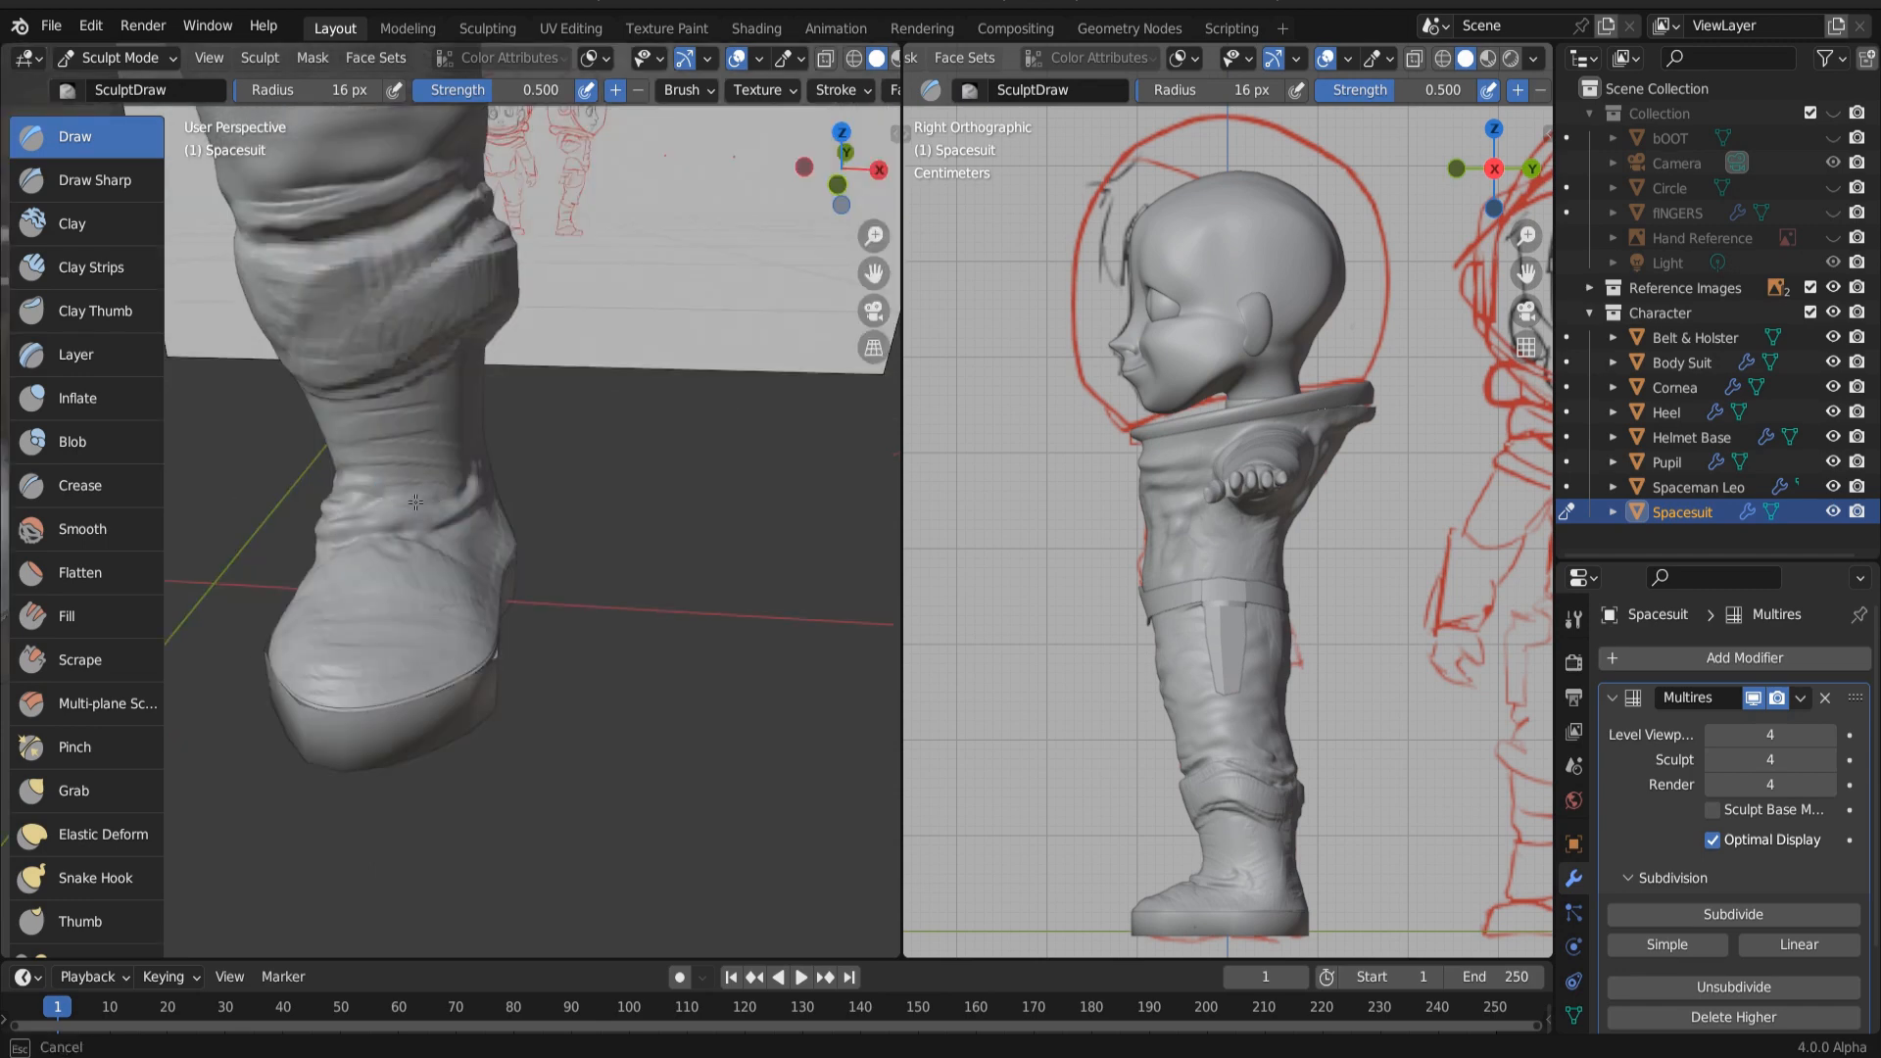
drag(416, 501, 370, 499)
drag(425, 477, 406, 487)
mouse_move(435, 480)
mouse_down()
mouse_move(382, 494)
mouse_move(428, 502)
mouse_move(380, 489)
mouse_move(472, 536)
mouse_up()
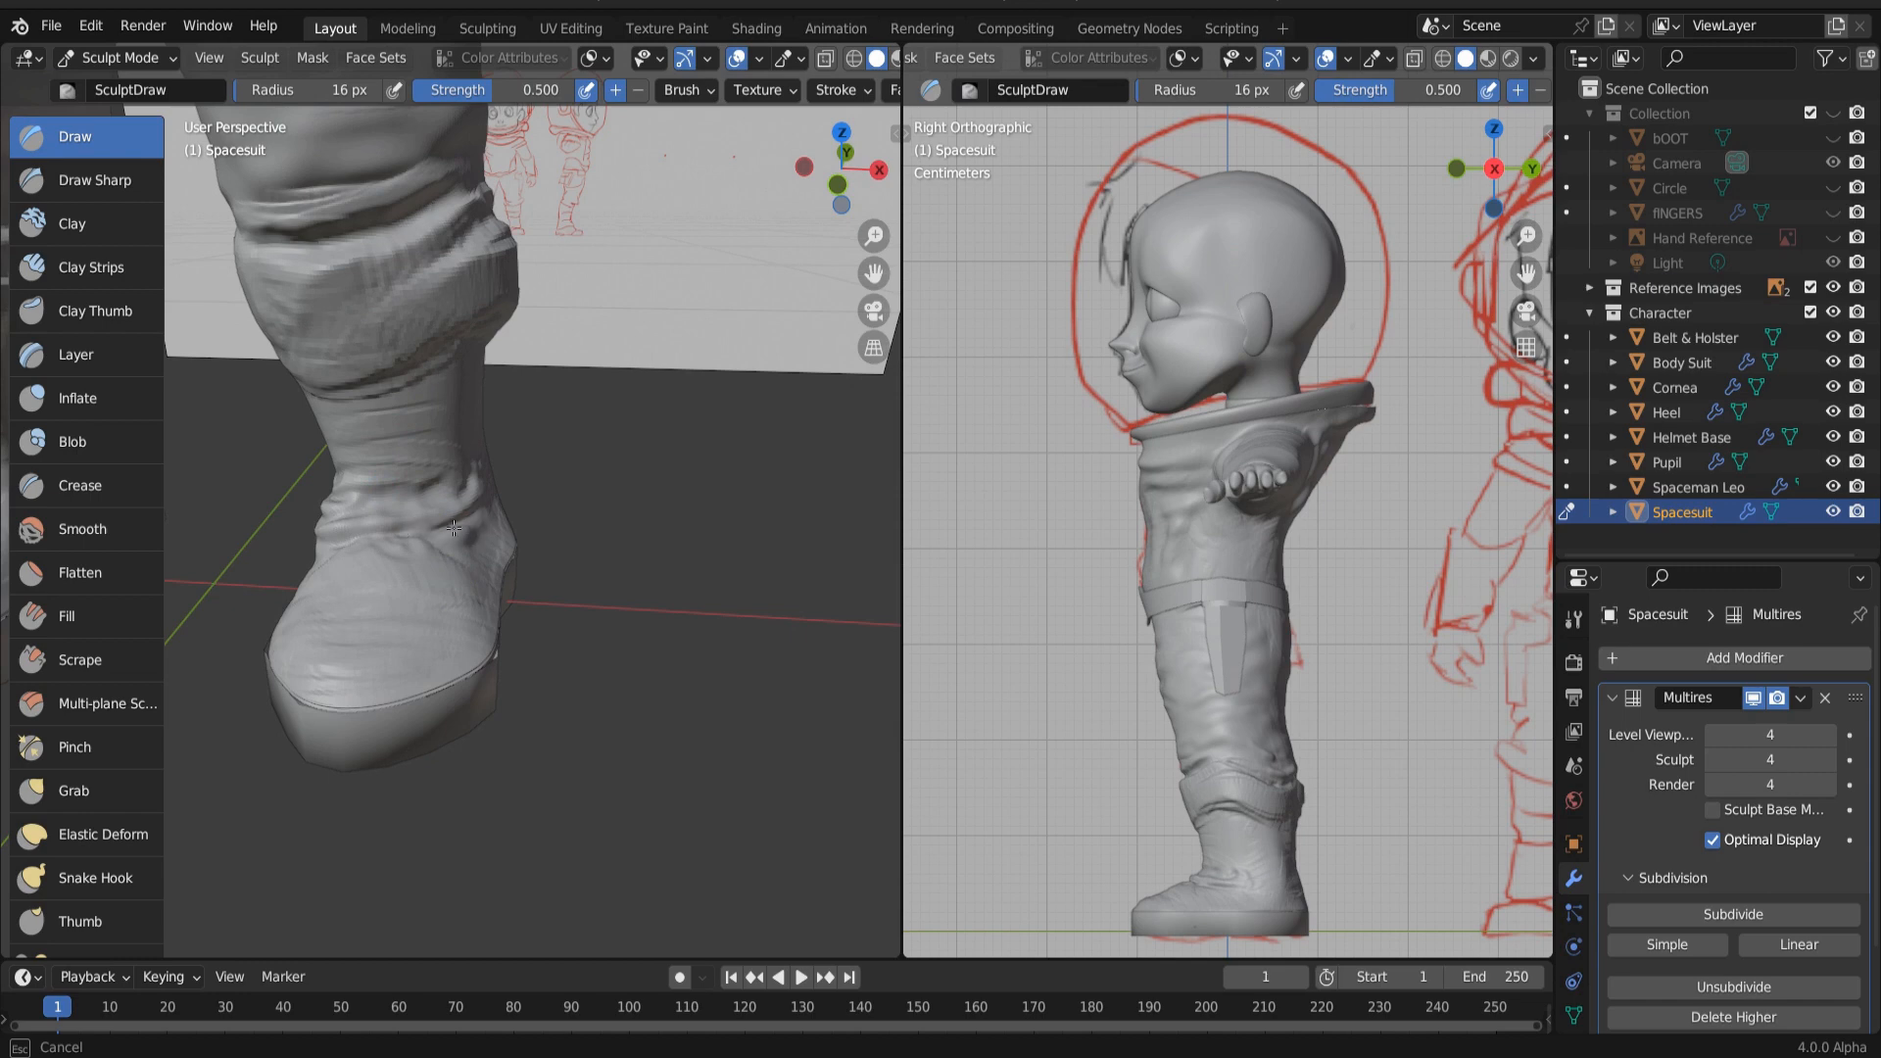
mouse_move(454, 529)
mouse_down()
mouse_move(443, 498)
mouse_move(390, 501)
mouse_move(450, 492)
mouse_up()
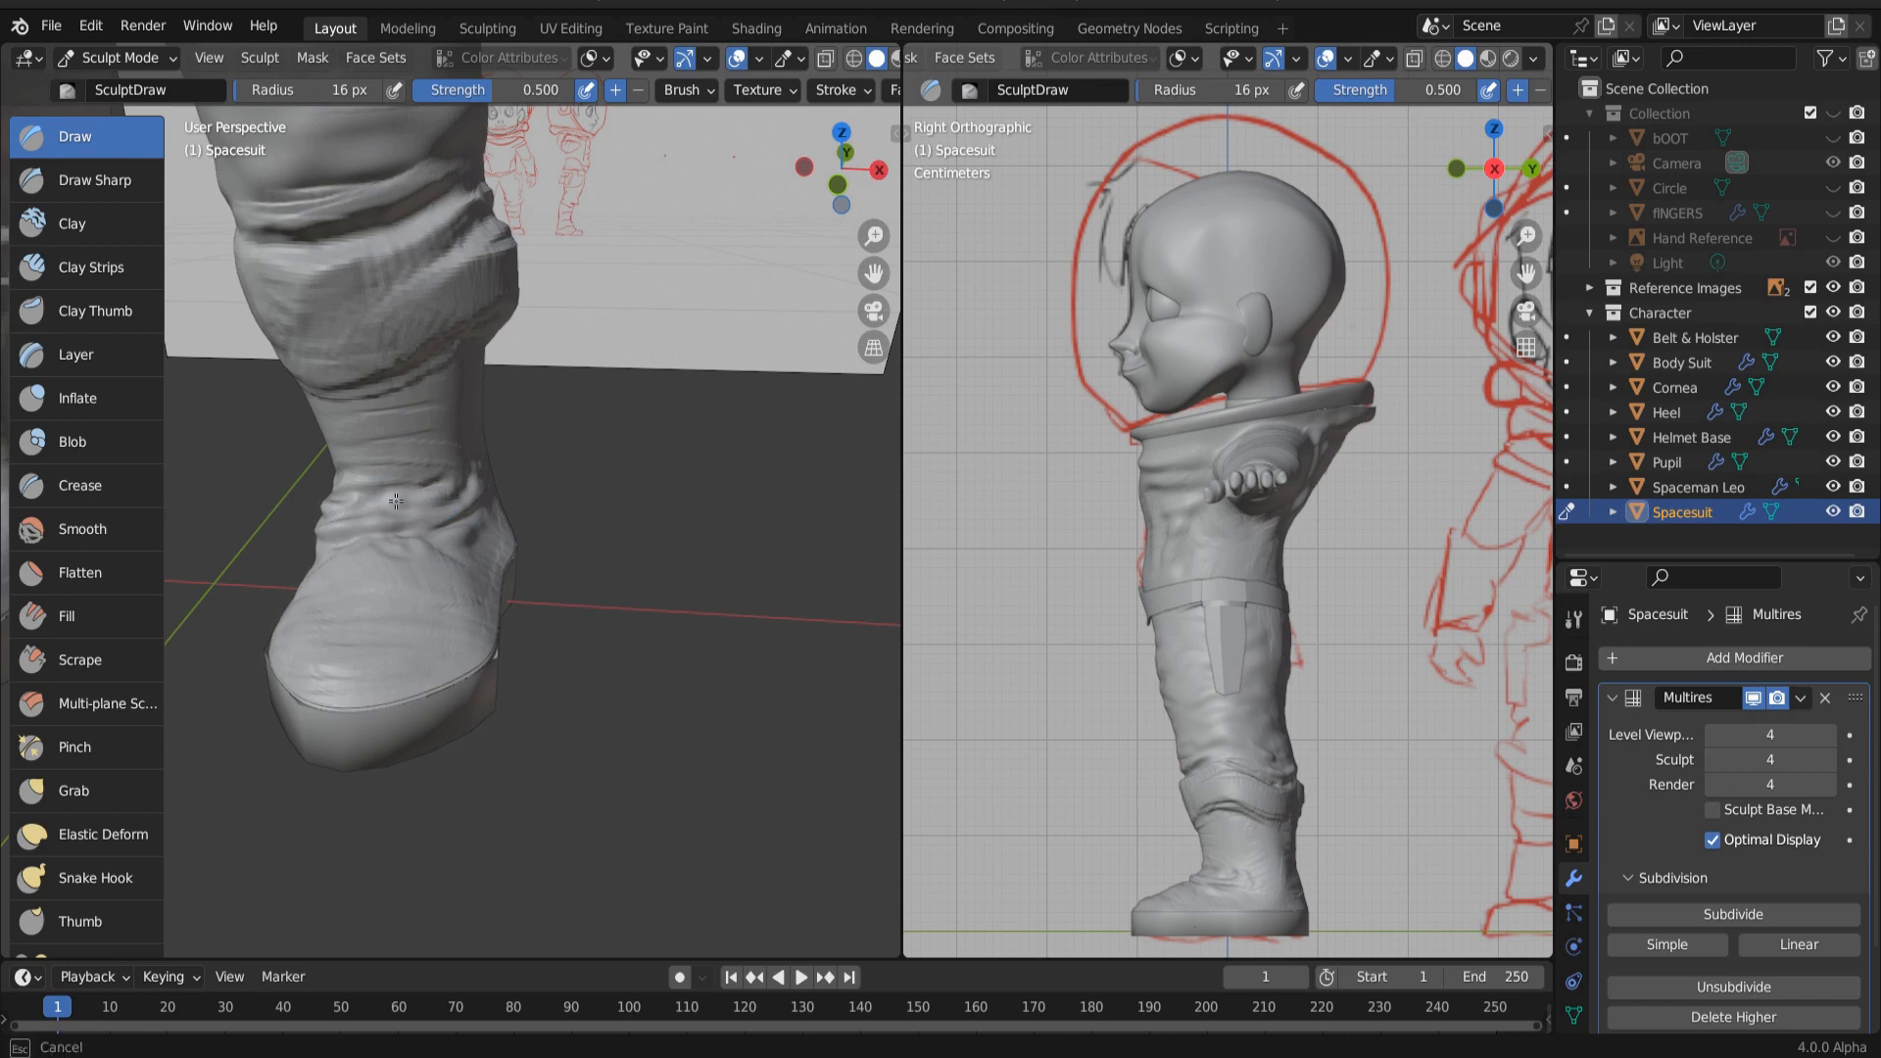
drag(329, 514, 353, 516)
mouse_move(357, 514)
mouse_down()
mouse_move(406, 508)
mouse_move(397, 492)
mouse_move(430, 478)
mouse_up()
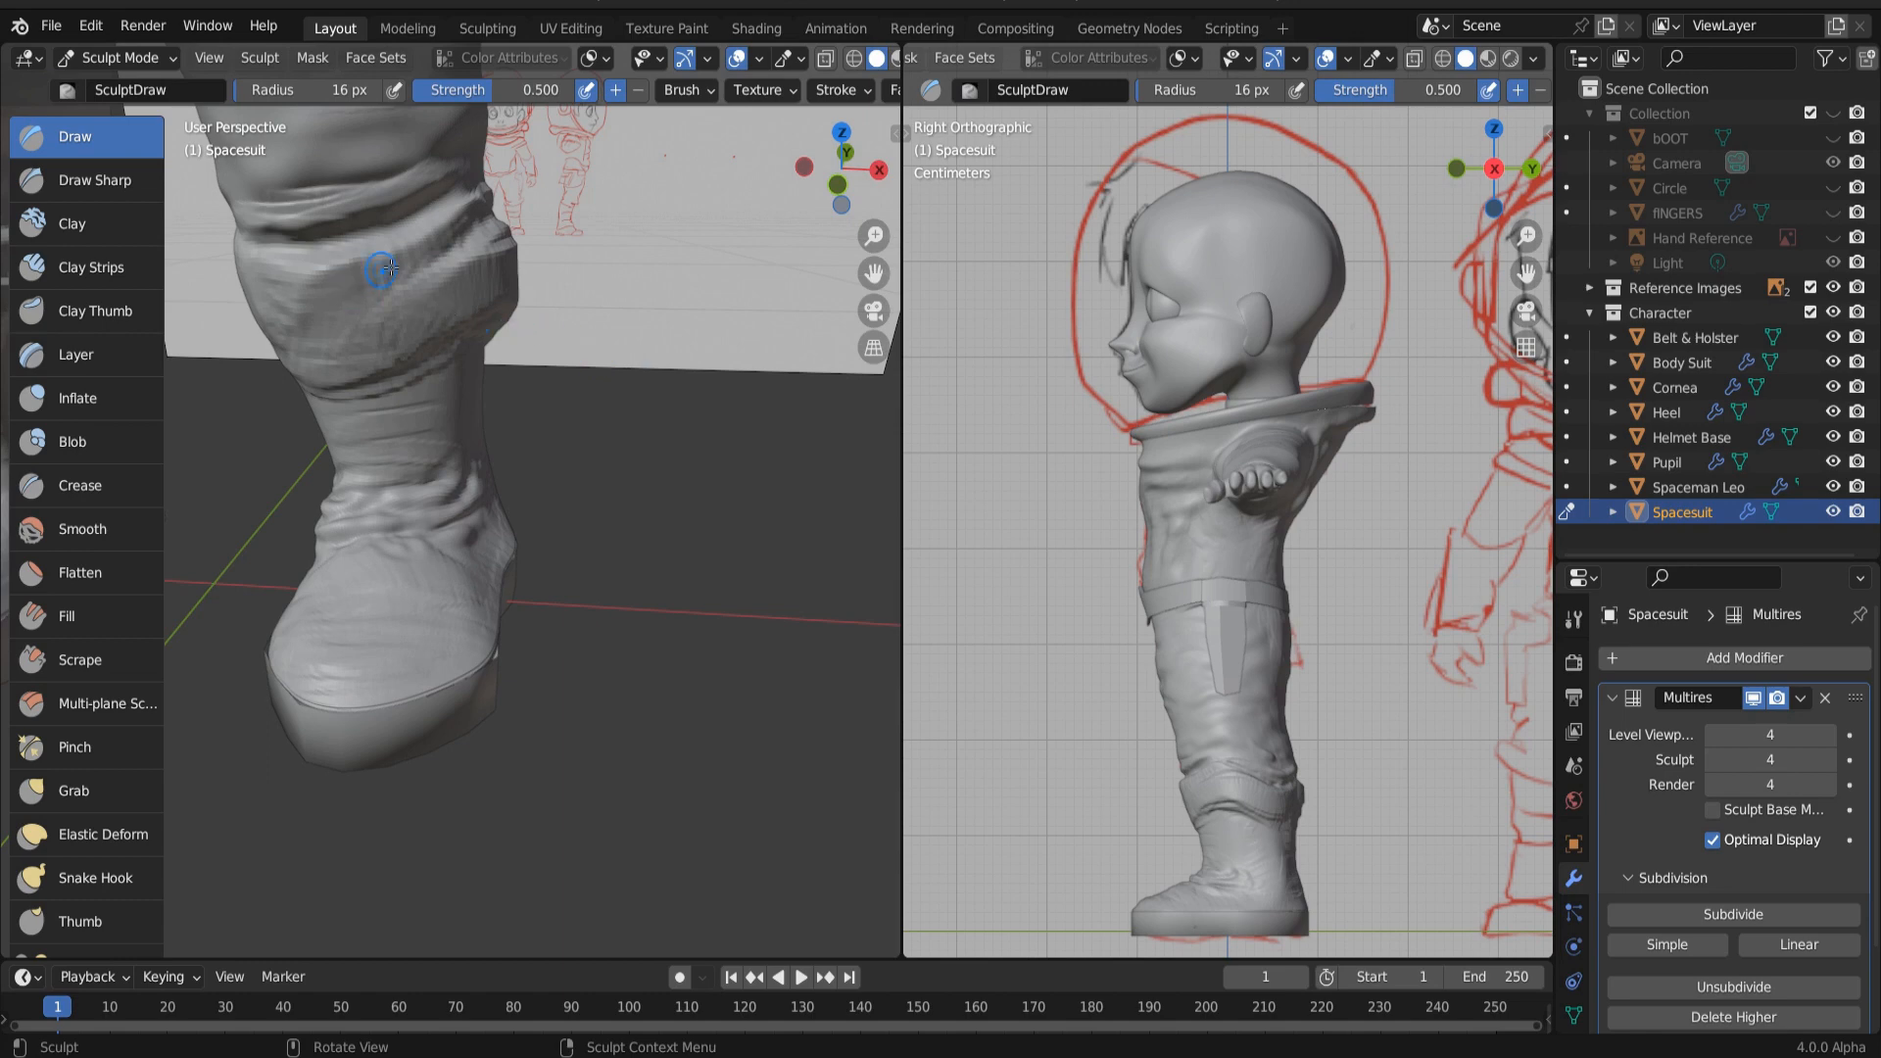
Step: Refine the creases on the cuff band below the knee with 16 px Draw brush strokes
mouse_move(384, 269)
mouse_down()
mouse_move(437, 218)
mouse_move(392, 230)
mouse_up()
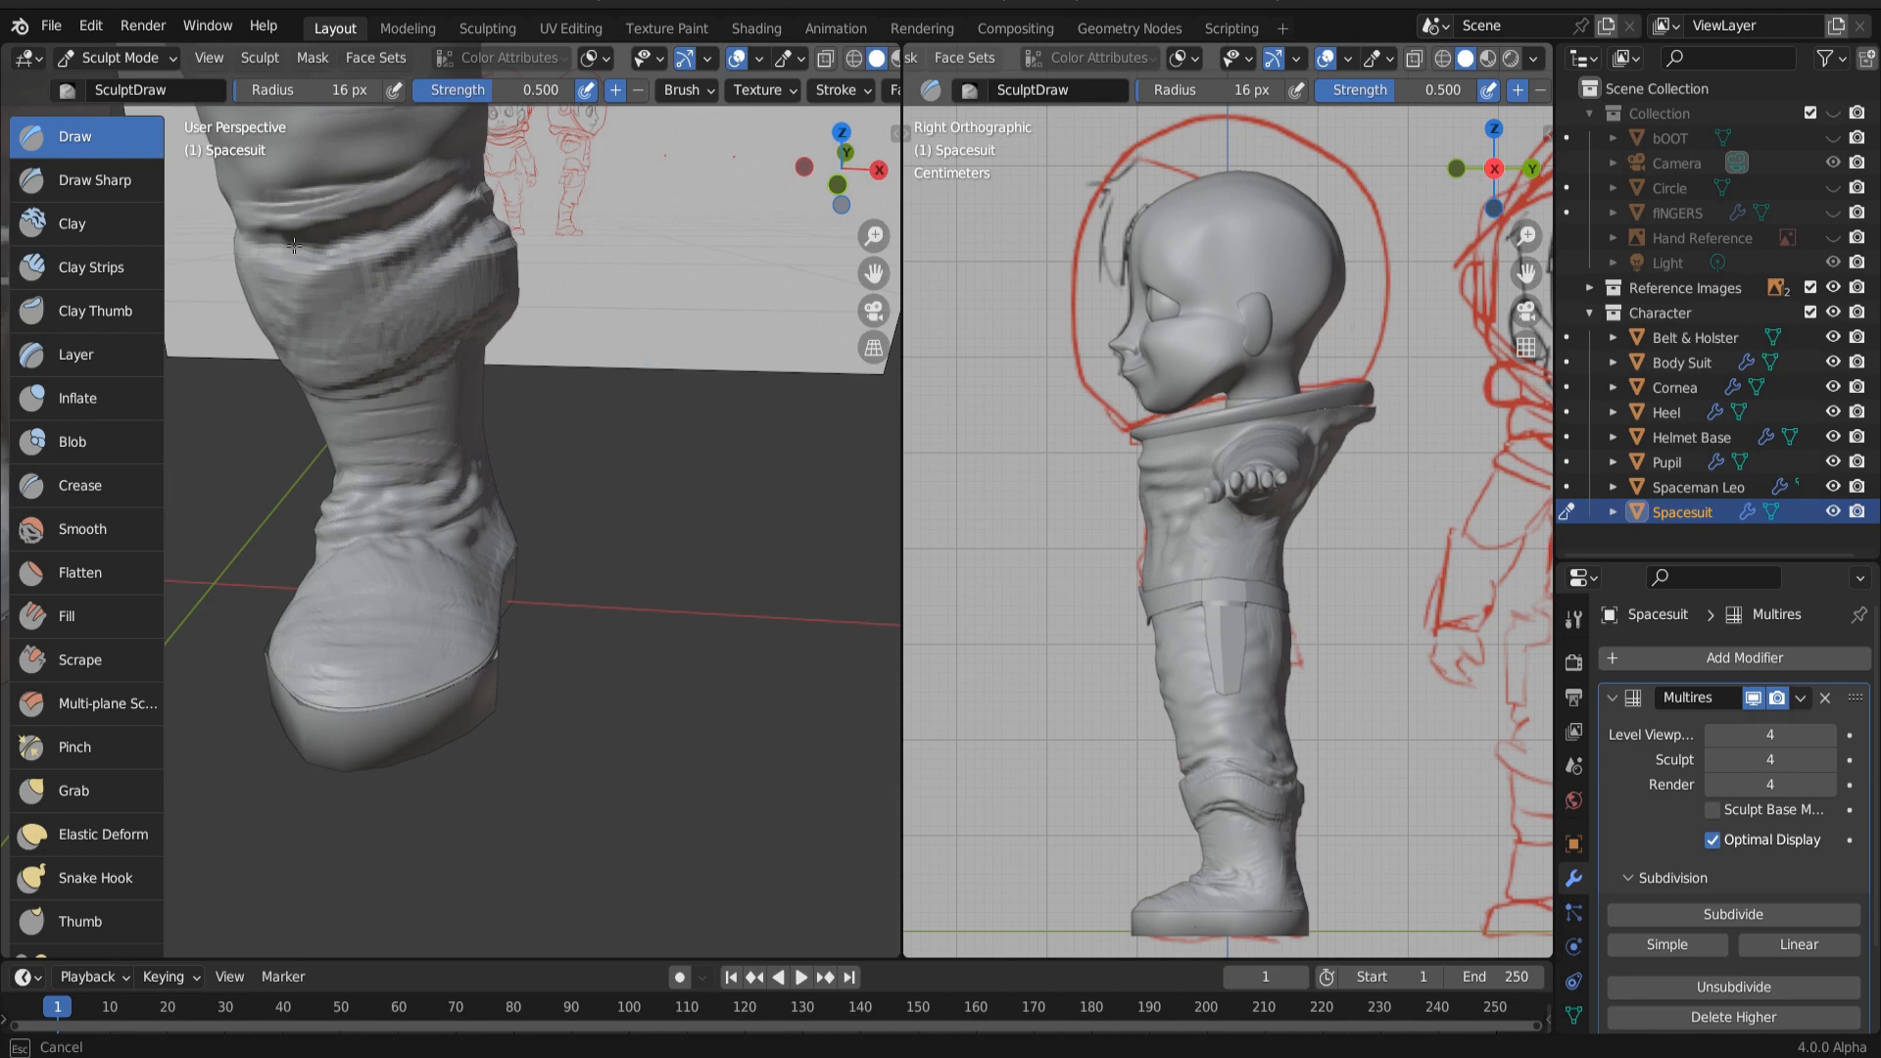
drag(253, 246, 256, 283)
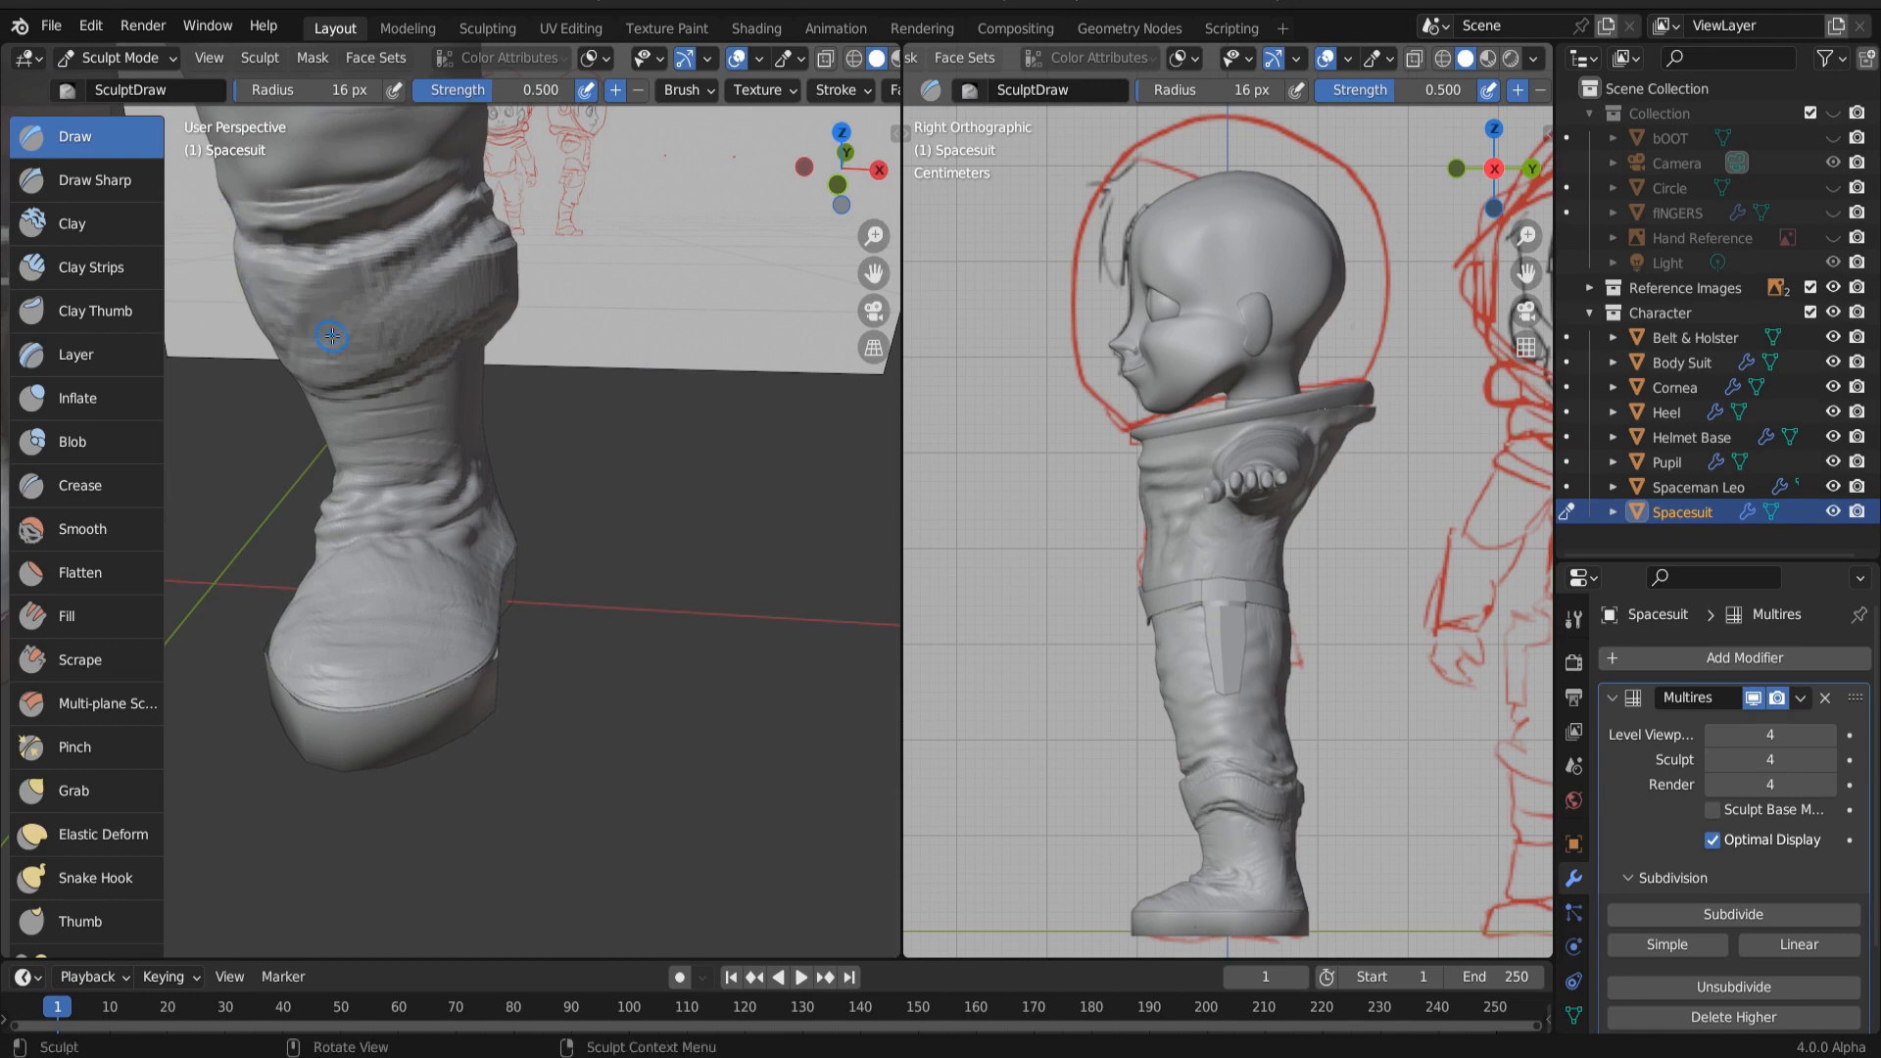
mouse_move(332, 335)
middle_down()
mouse_move(735, 500)
mouse_move(511, 529)
mouse_move(558, 568)
mouse_move(523, 678)
mouse_move(455, 682)
mouse_move(502, 678)
middle_up()
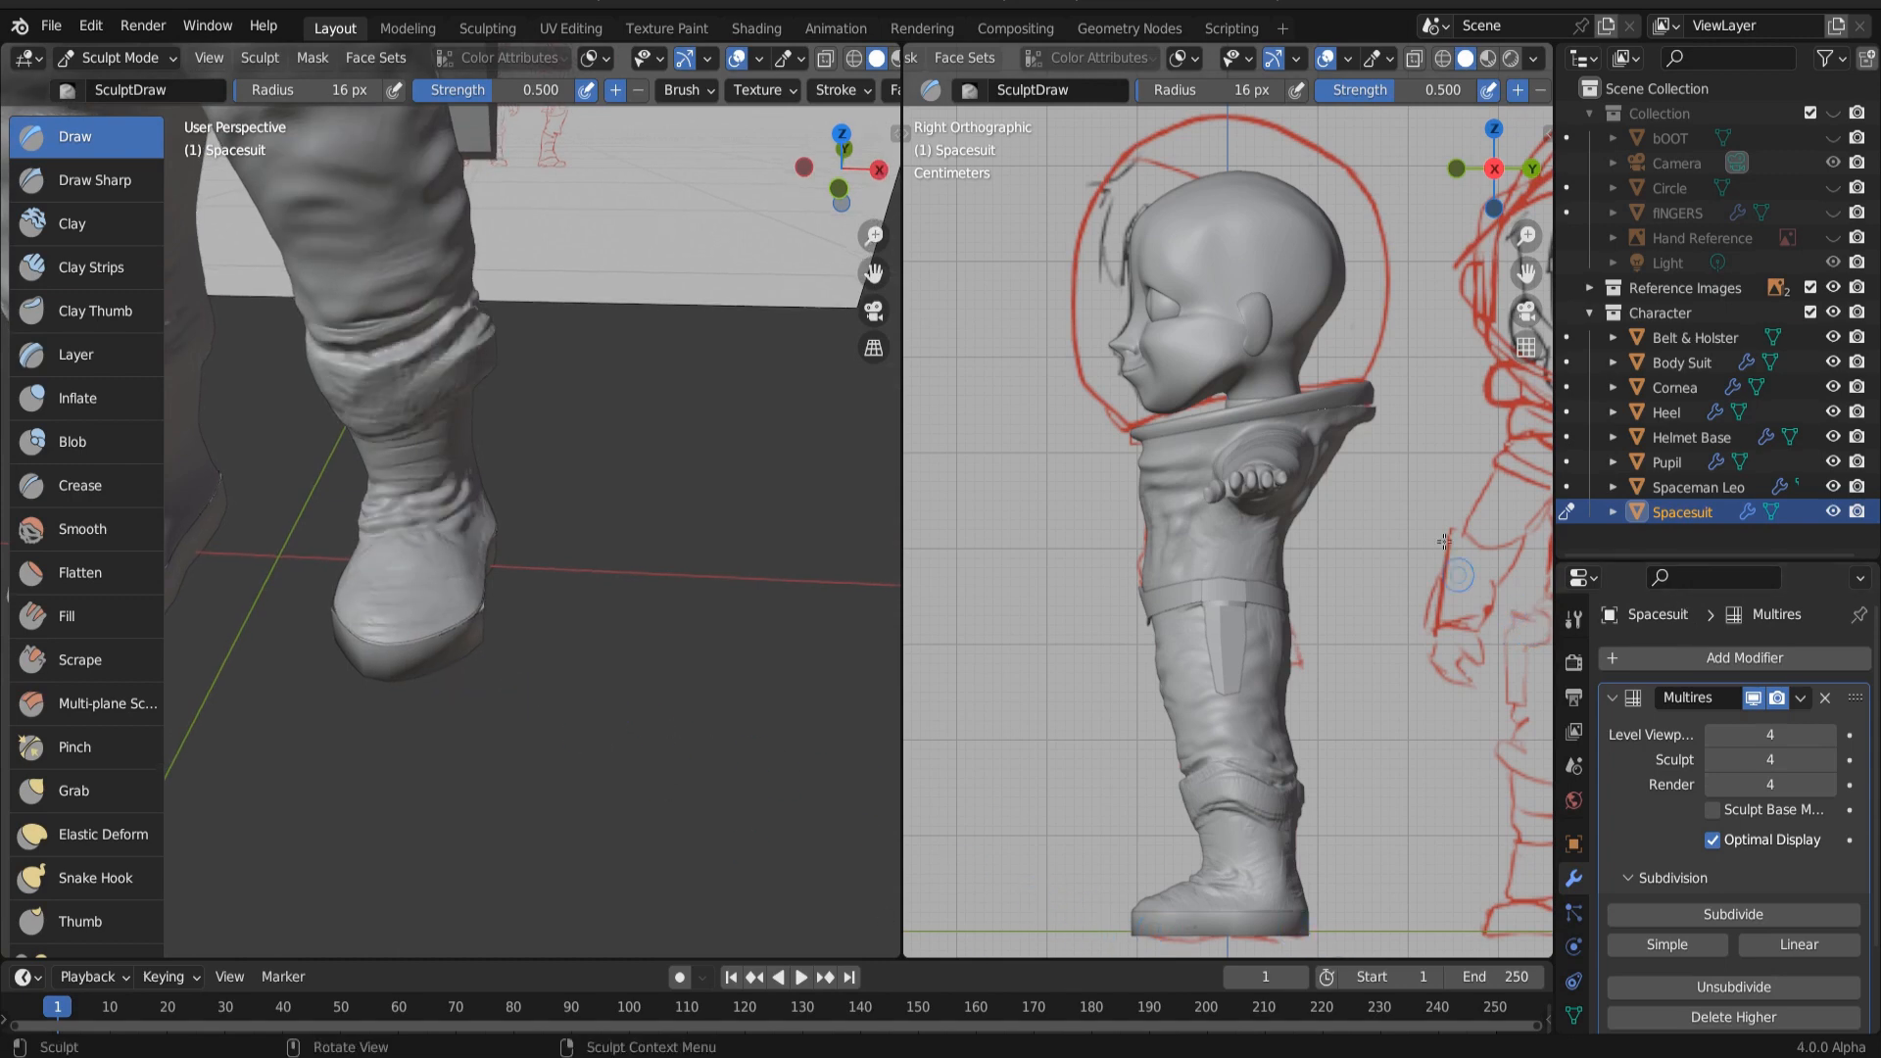
Step: Refine the ankle wrinkles in the side view with the Smooth brush at 16 px radius and 0.484 strength
scroll(1319, 688, up, 5)
shift+middle_drag(1292, 760, 1305, 23)
scroll(1294, 773, up, 3)
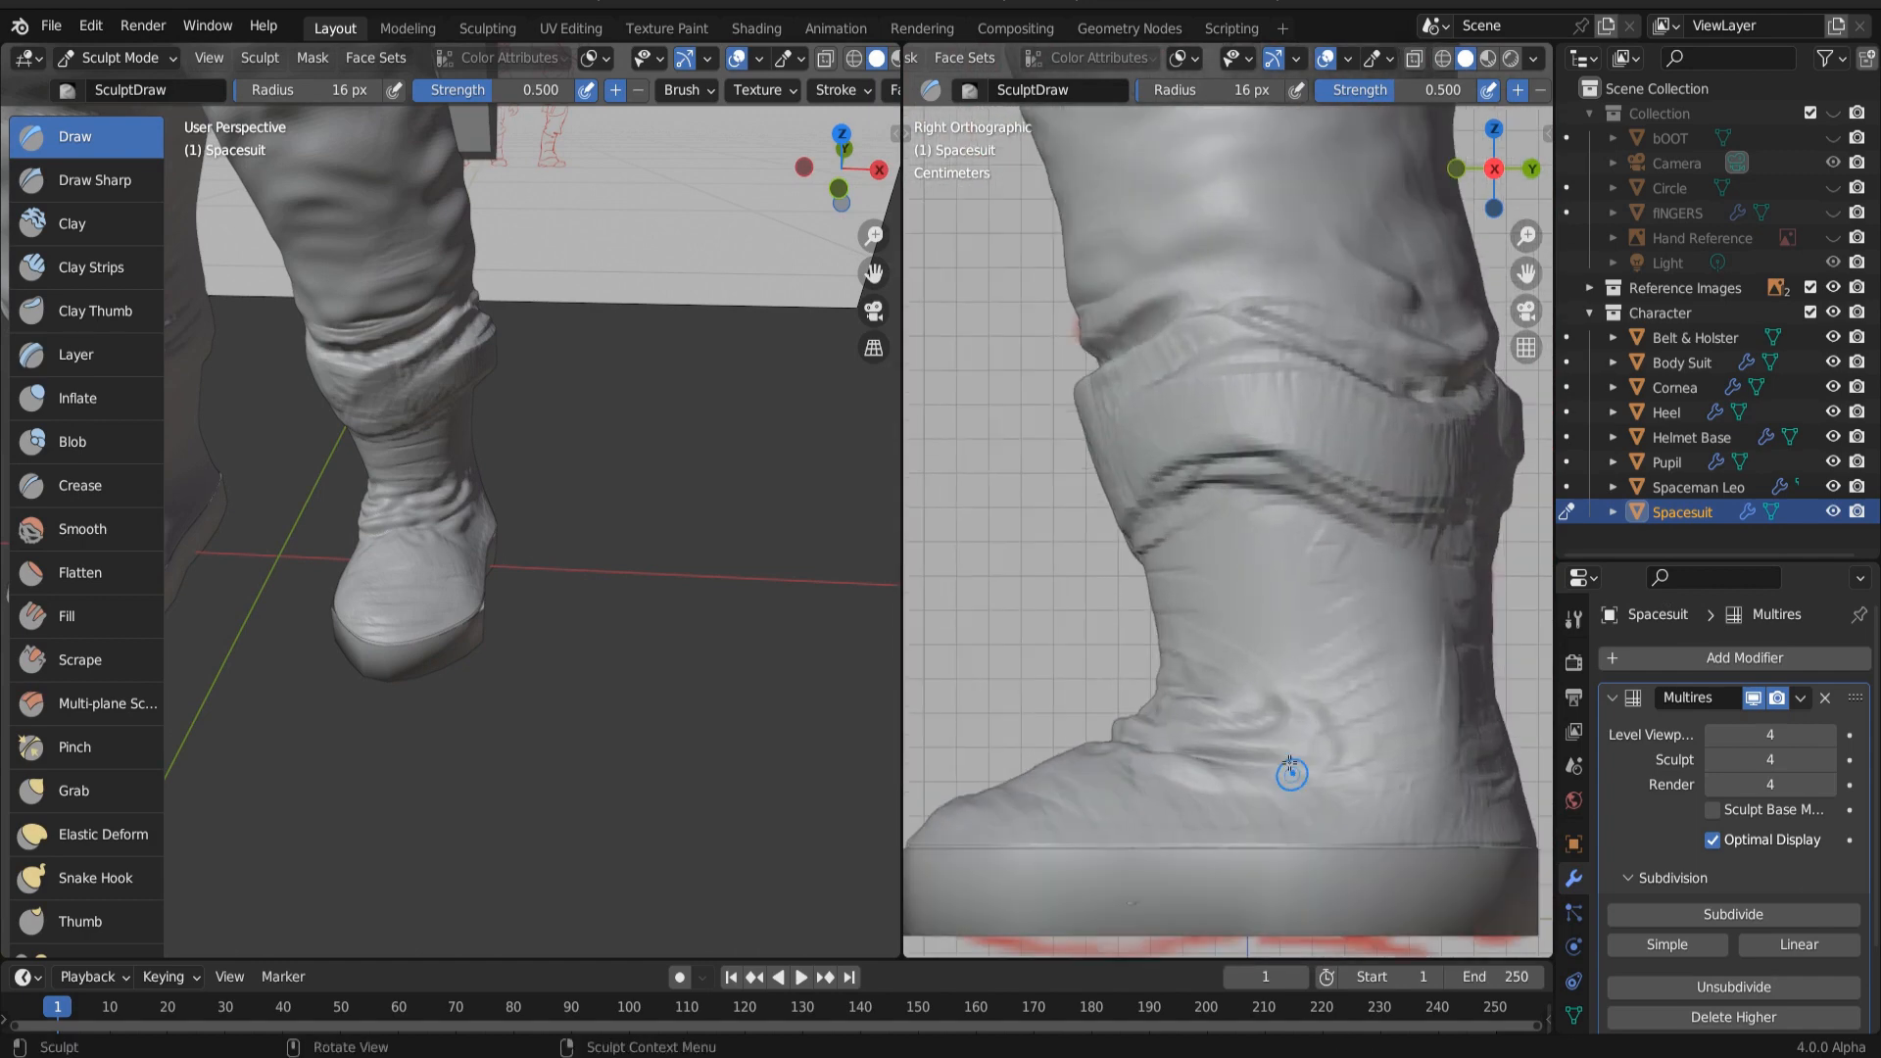
key(shift+s)
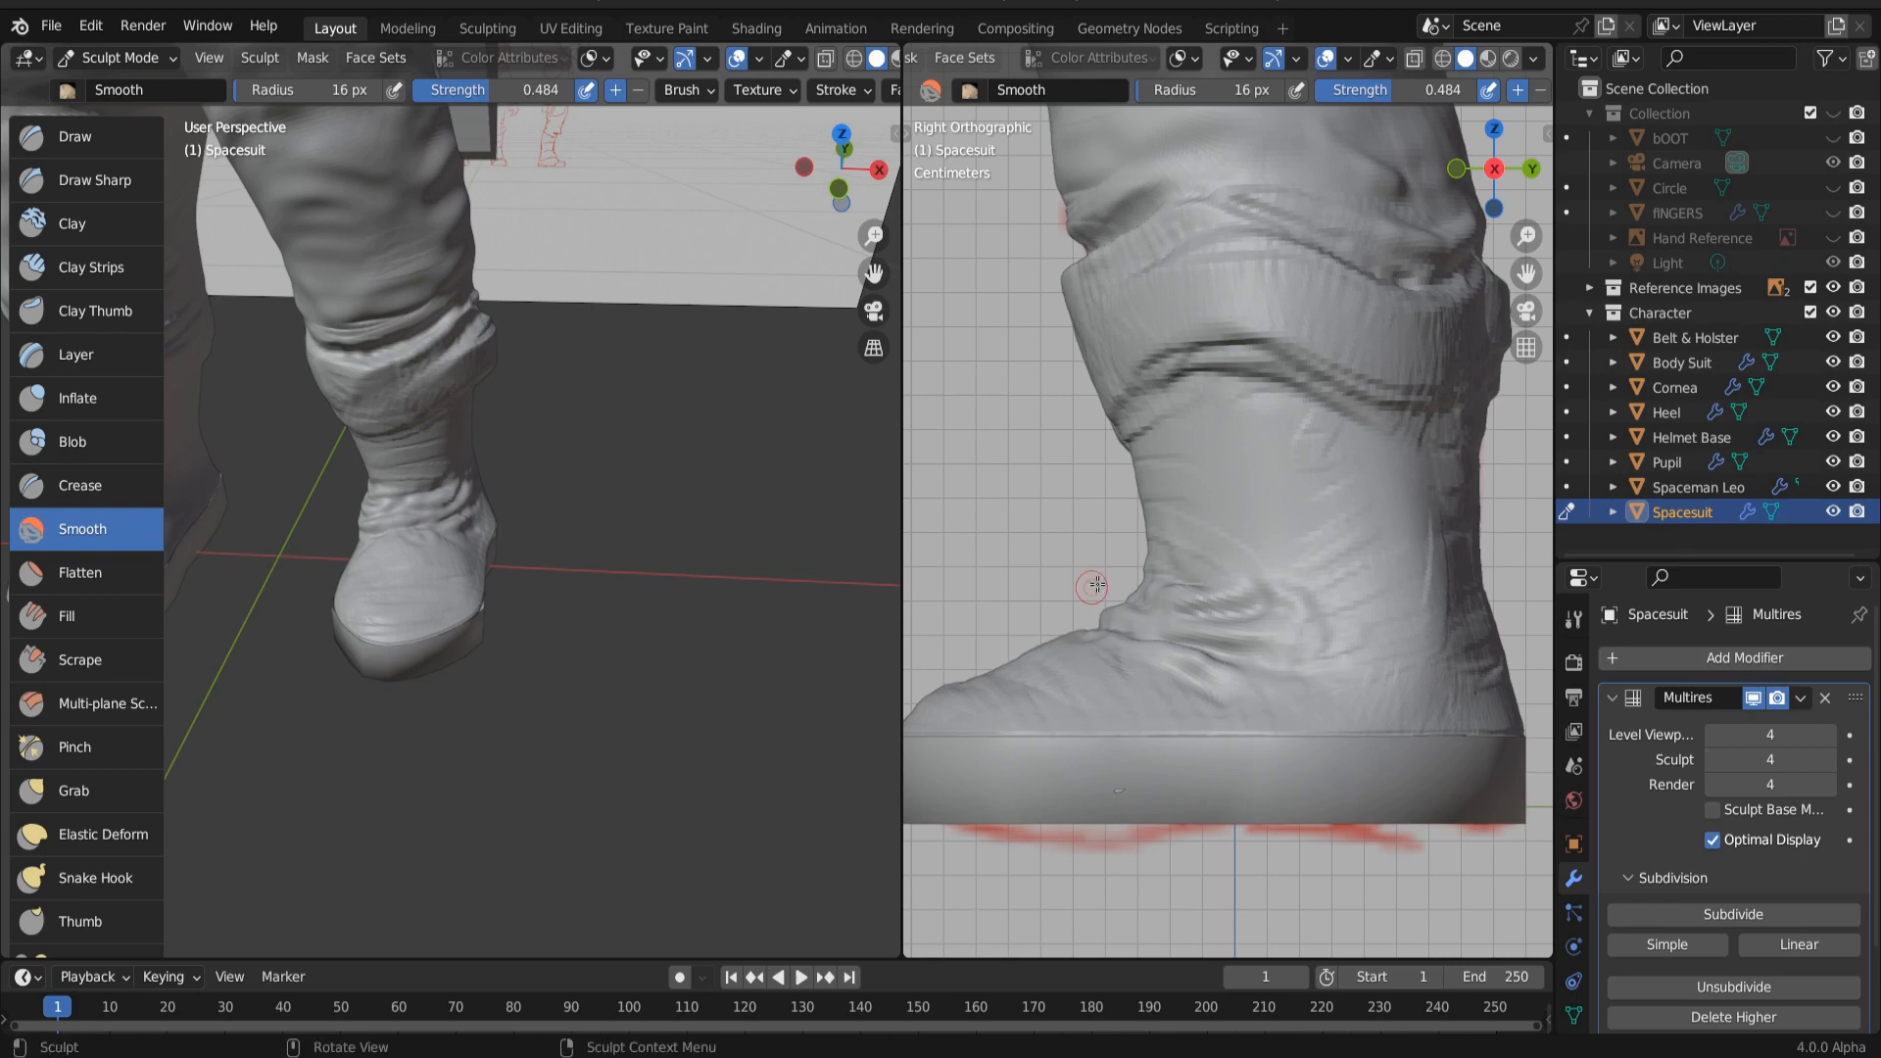
Step: Sculpt folds over the front of the ankle and instep with the Draw brush at 29 px radius and 0.500 strength
scroll(1134, 589, down, 3)
key(KP_1)
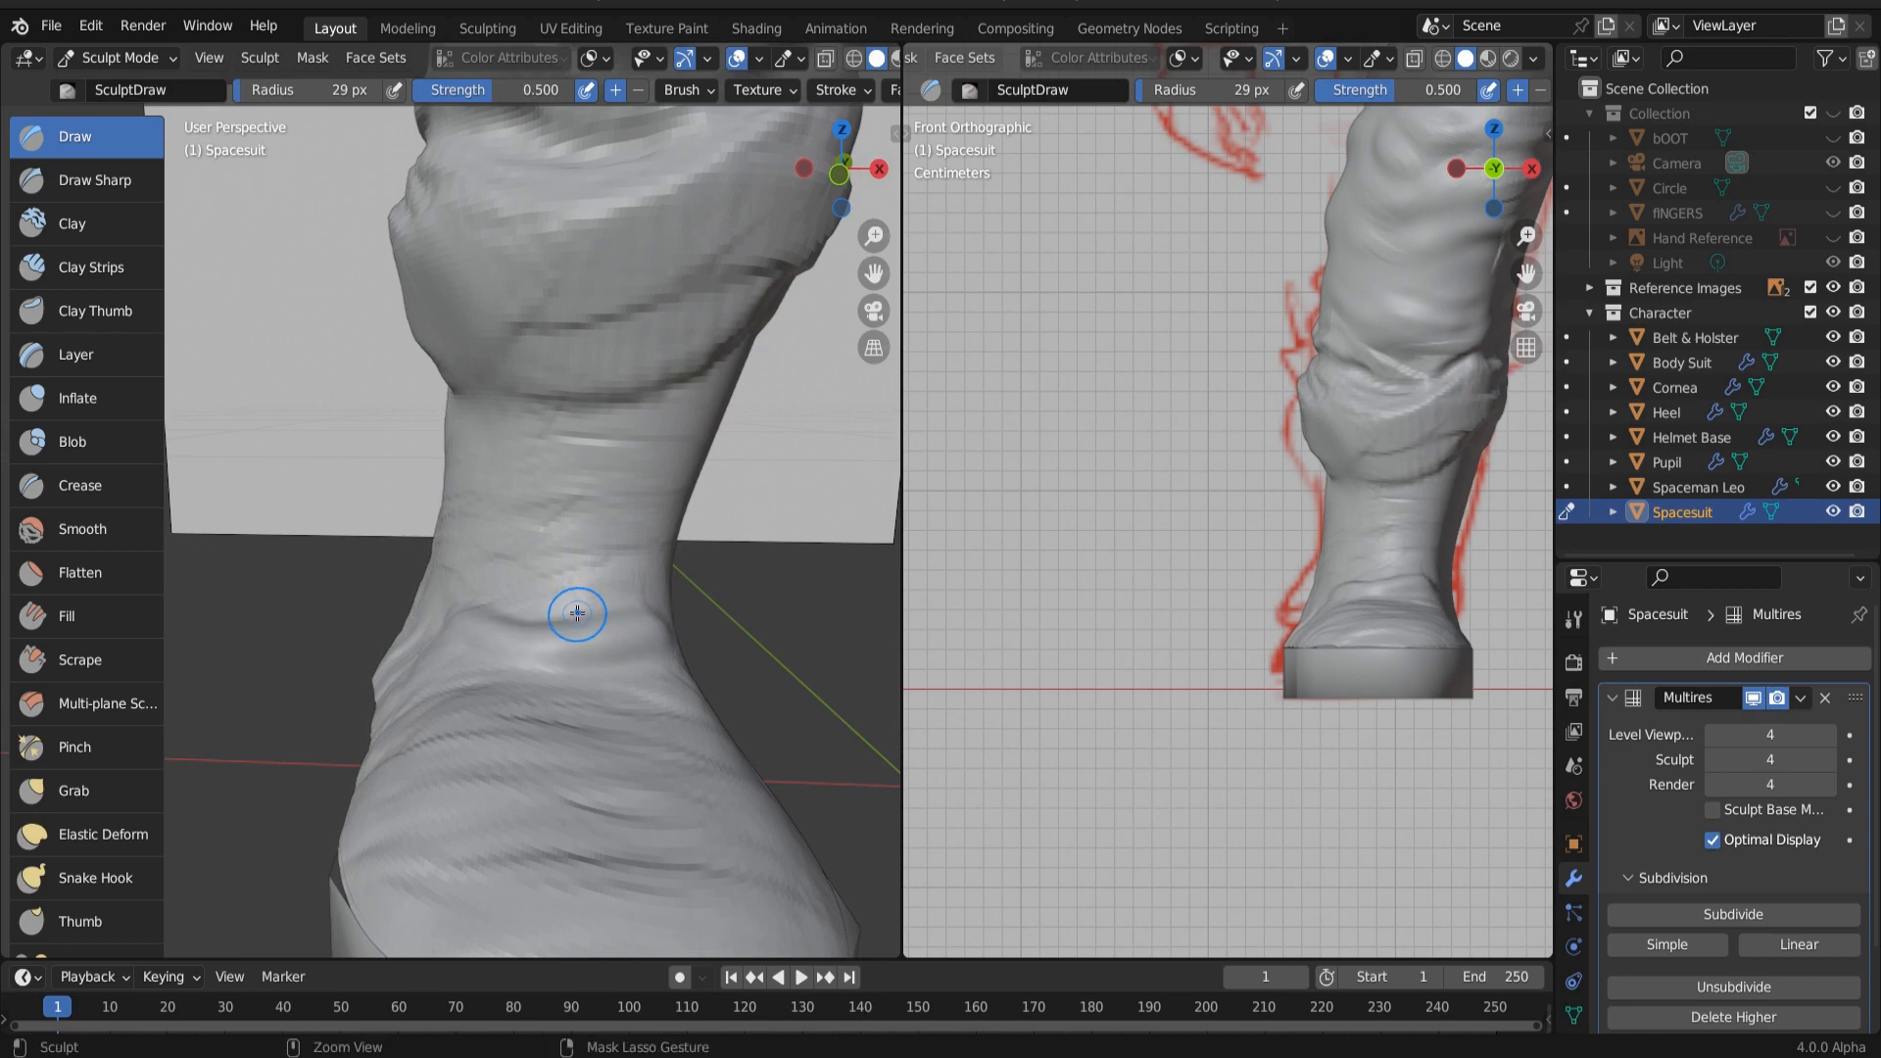
mouse_move(604, 613)
mouse_down()
mouse_move(639, 609)
mouse_move(521, 616)
mouse_move(625, 590)
mouse_move(587, 598)
mouse_up()
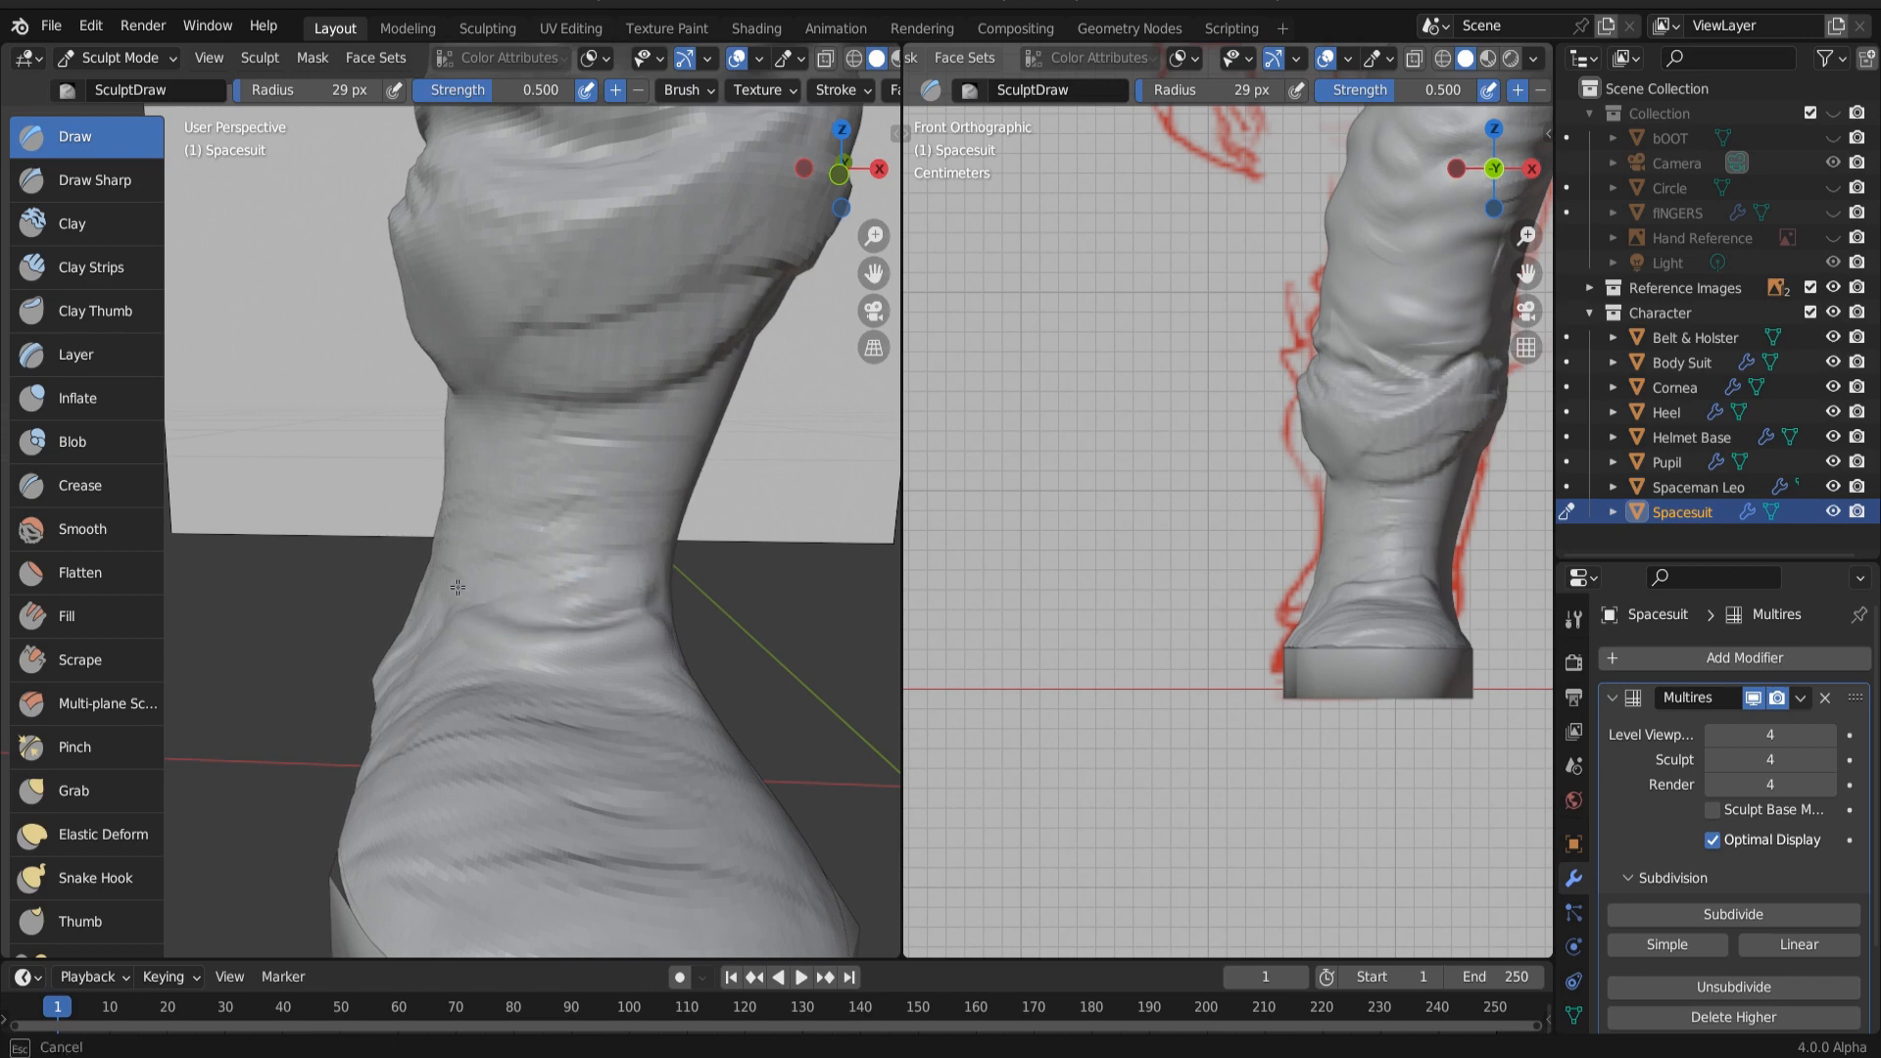
mouse_move(446, 558)
mouse_down()
mouse_move(482, 573)
mouse_move(439, 554)
mouse_move(432, 650)
mouse_move(386, 675)
mouse_move(437, 630)
mouse_move(411, 657)
mouse_move(568, 670)
mouse_move(471, 670)
mouse_move(515, 674)
mouse_move(462, 693)
mouse_move(510, 688)
mouse_up()
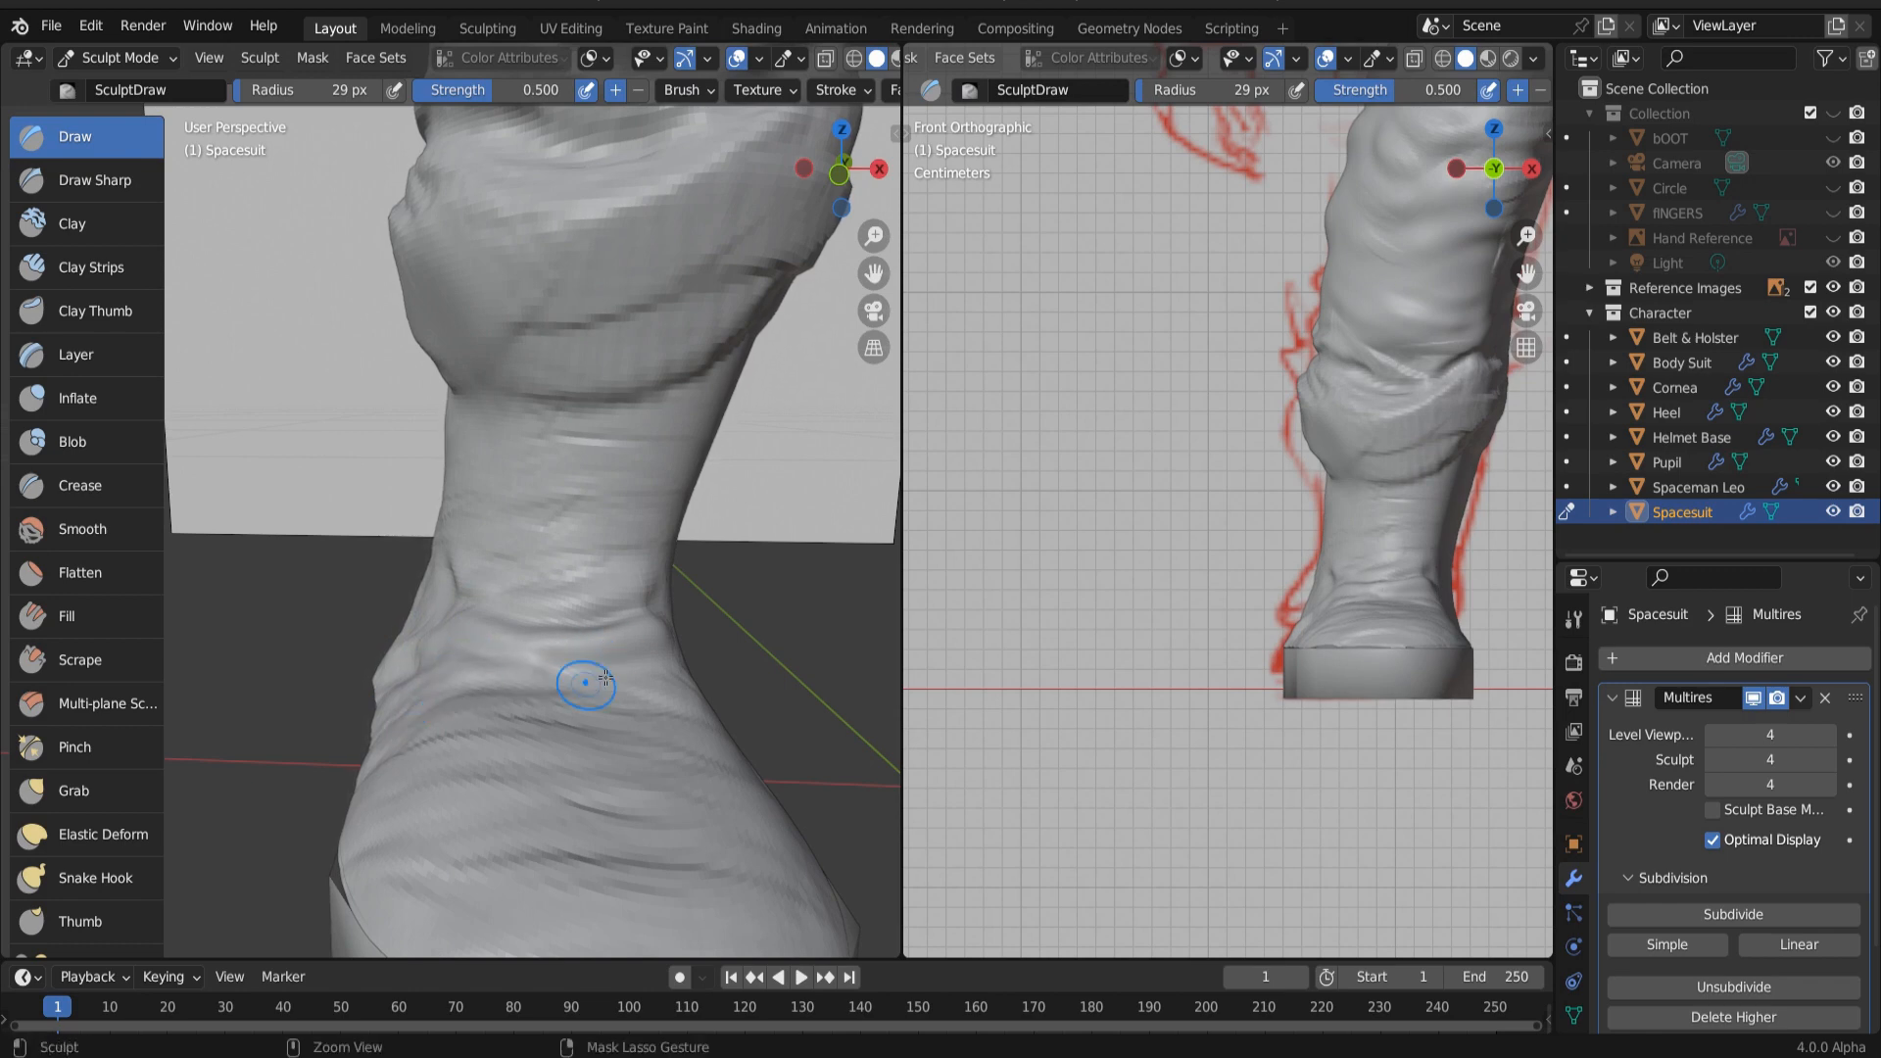
Step: Sculpt curved folds around the side of the boot's ankle and carve the creases beneath them with the Draw brush at 29 px radius
mouse_move(459, 578)
middle_down()
mouse_move(533, 638)
mouse_move(475, 637)
middle_up()
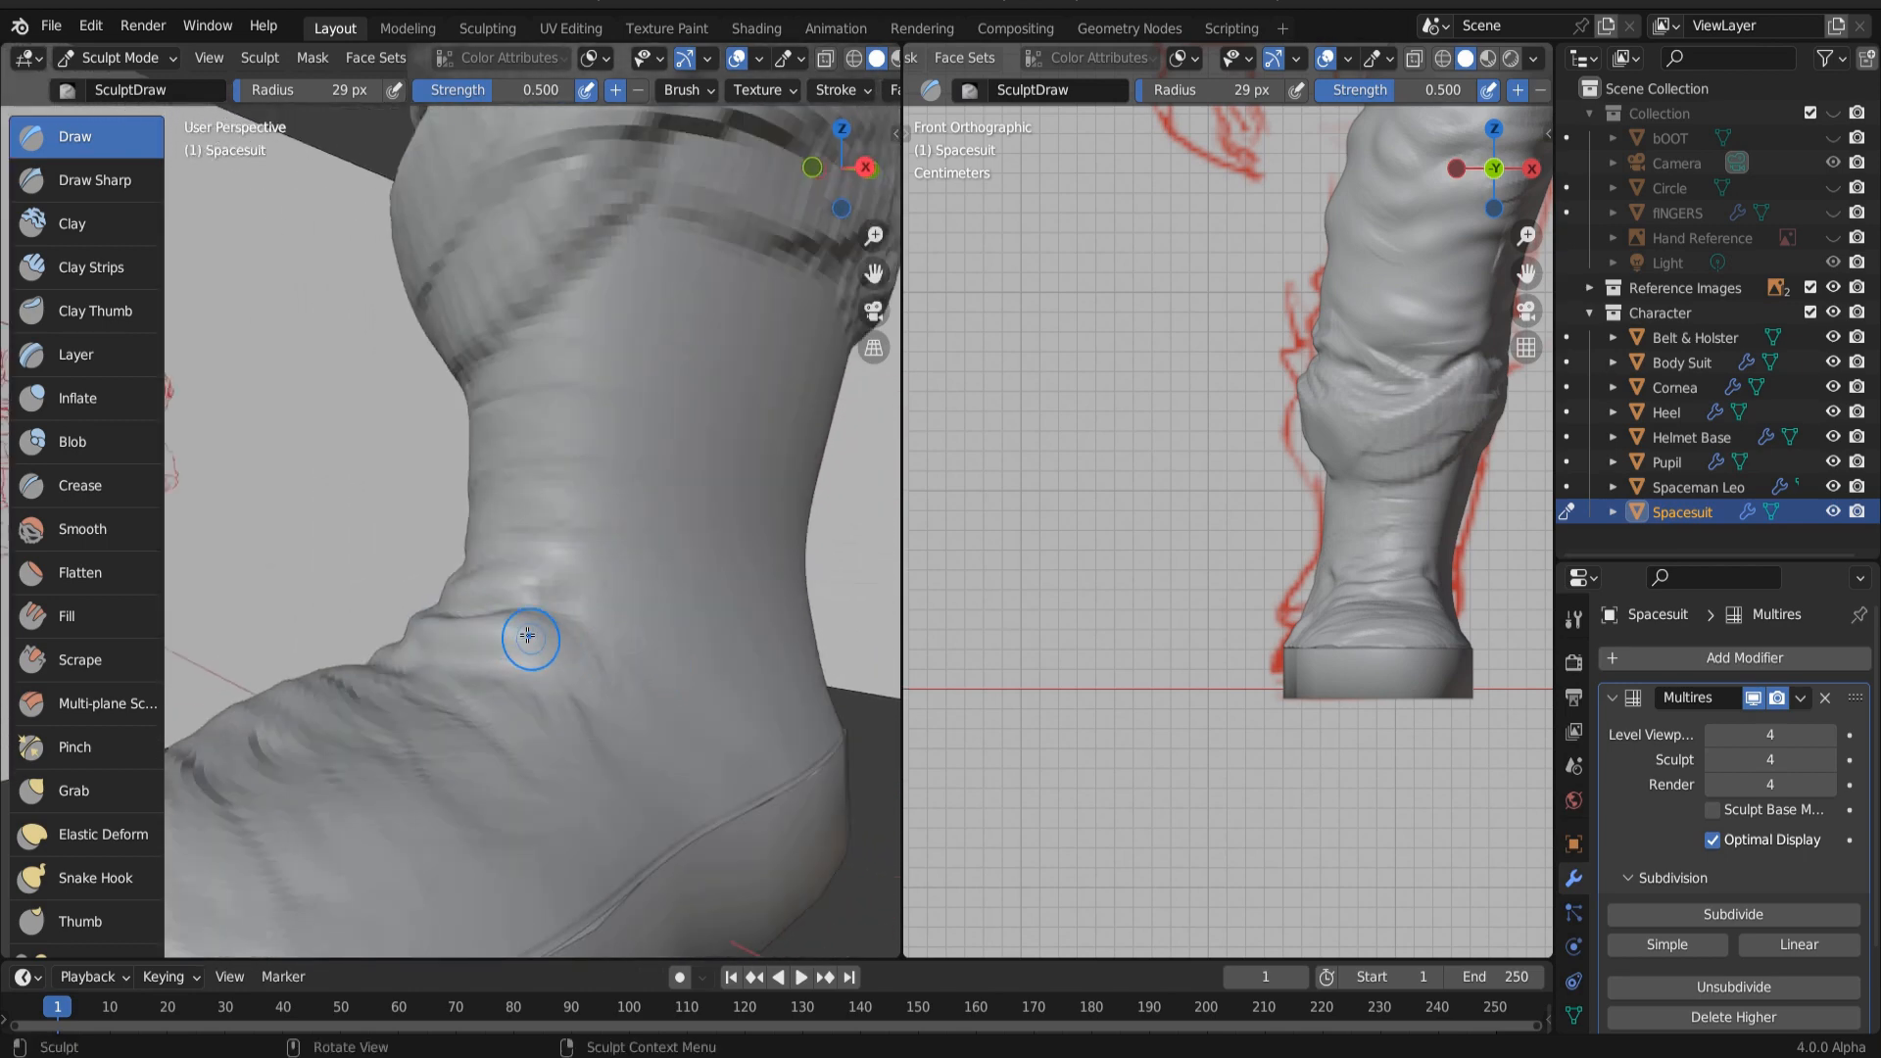
drag(549, 637, 692, 727)
mouse_move(555, 604)
mouse_down()
mouse_move(534, 596)
mouse_move(686, 658)
mouse_move(544, 614)
mouse_move(620, 600)
mouse_move(511, 581)
mouse_move(579, 567)
mouse_move(558, 593)
mouse_move(486, 576)
mouse_move(450, 603)
mouse_up()
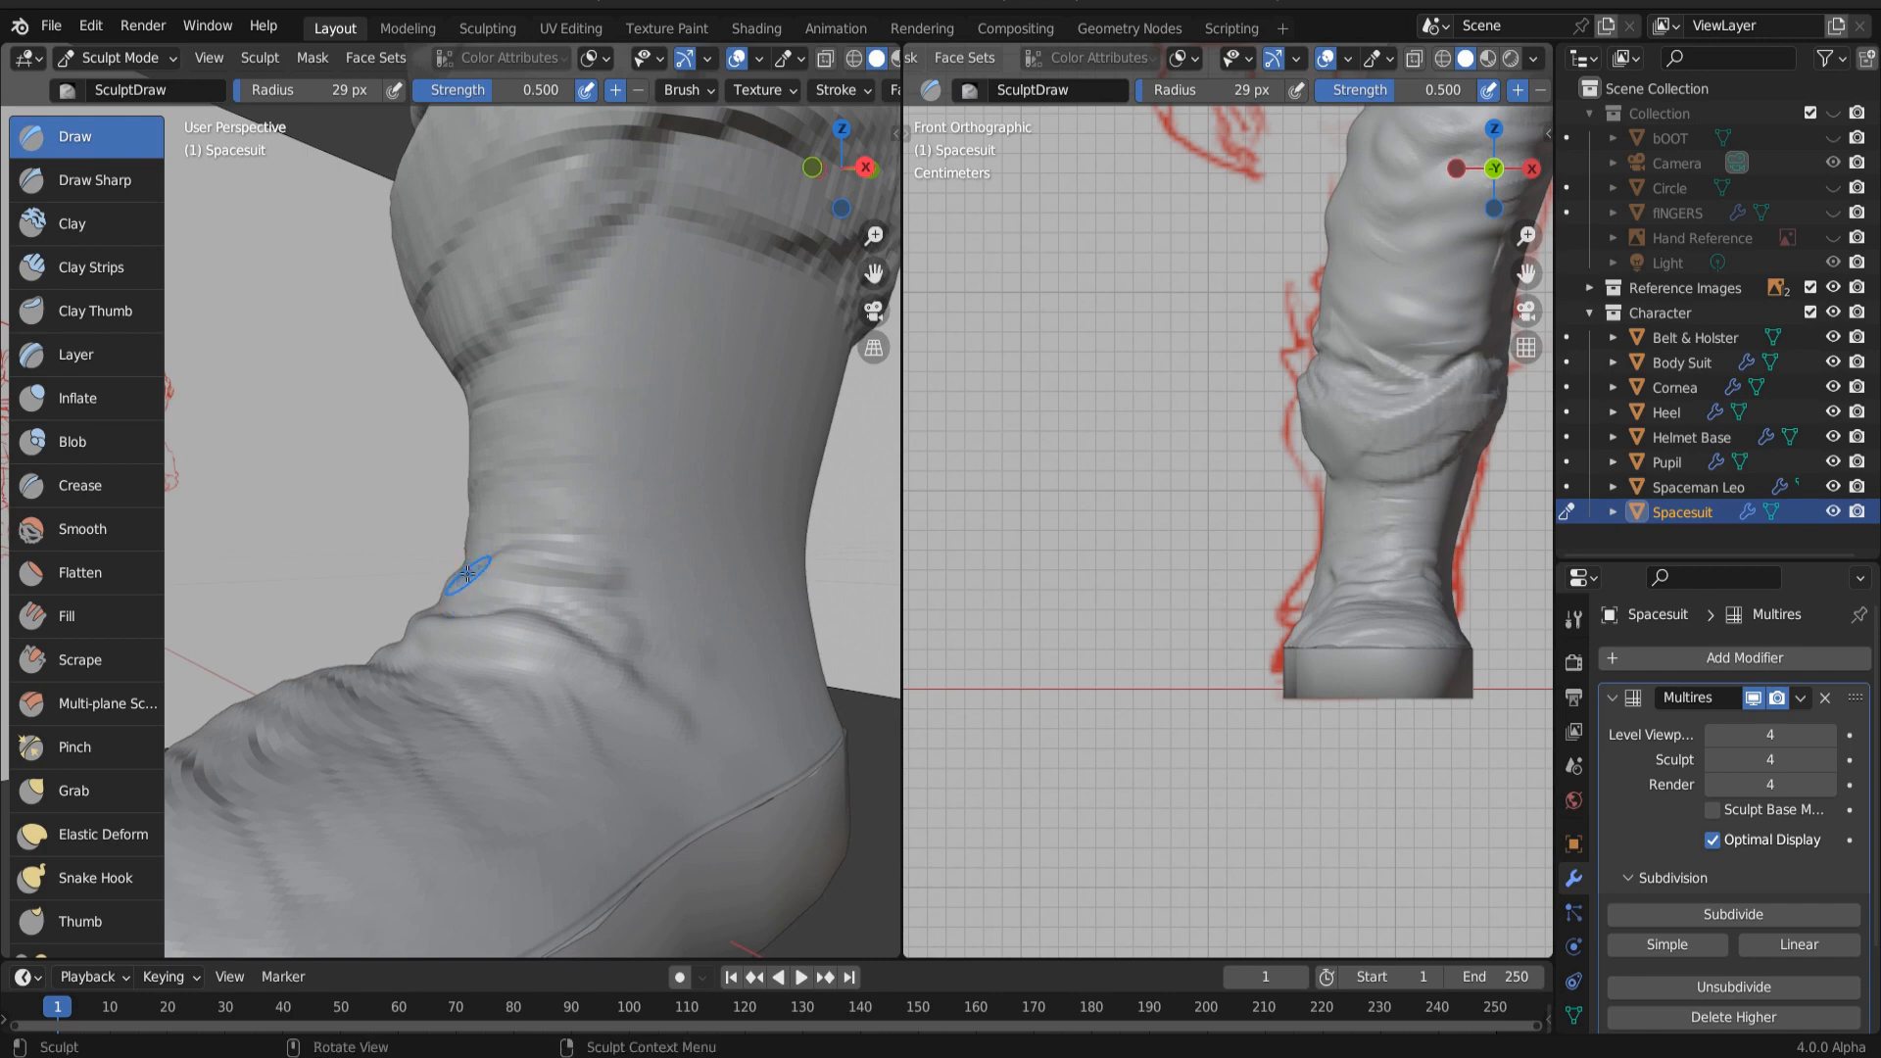
ctrl+click(469, 675)
mouse_move(470, 677)
ctrl+mouse_down()
mouse_move(549, 713)
mouse_move(441, 686)
mouse_move(490, 674)
mouse_move(571, 735)
ctrl+mouse_up()
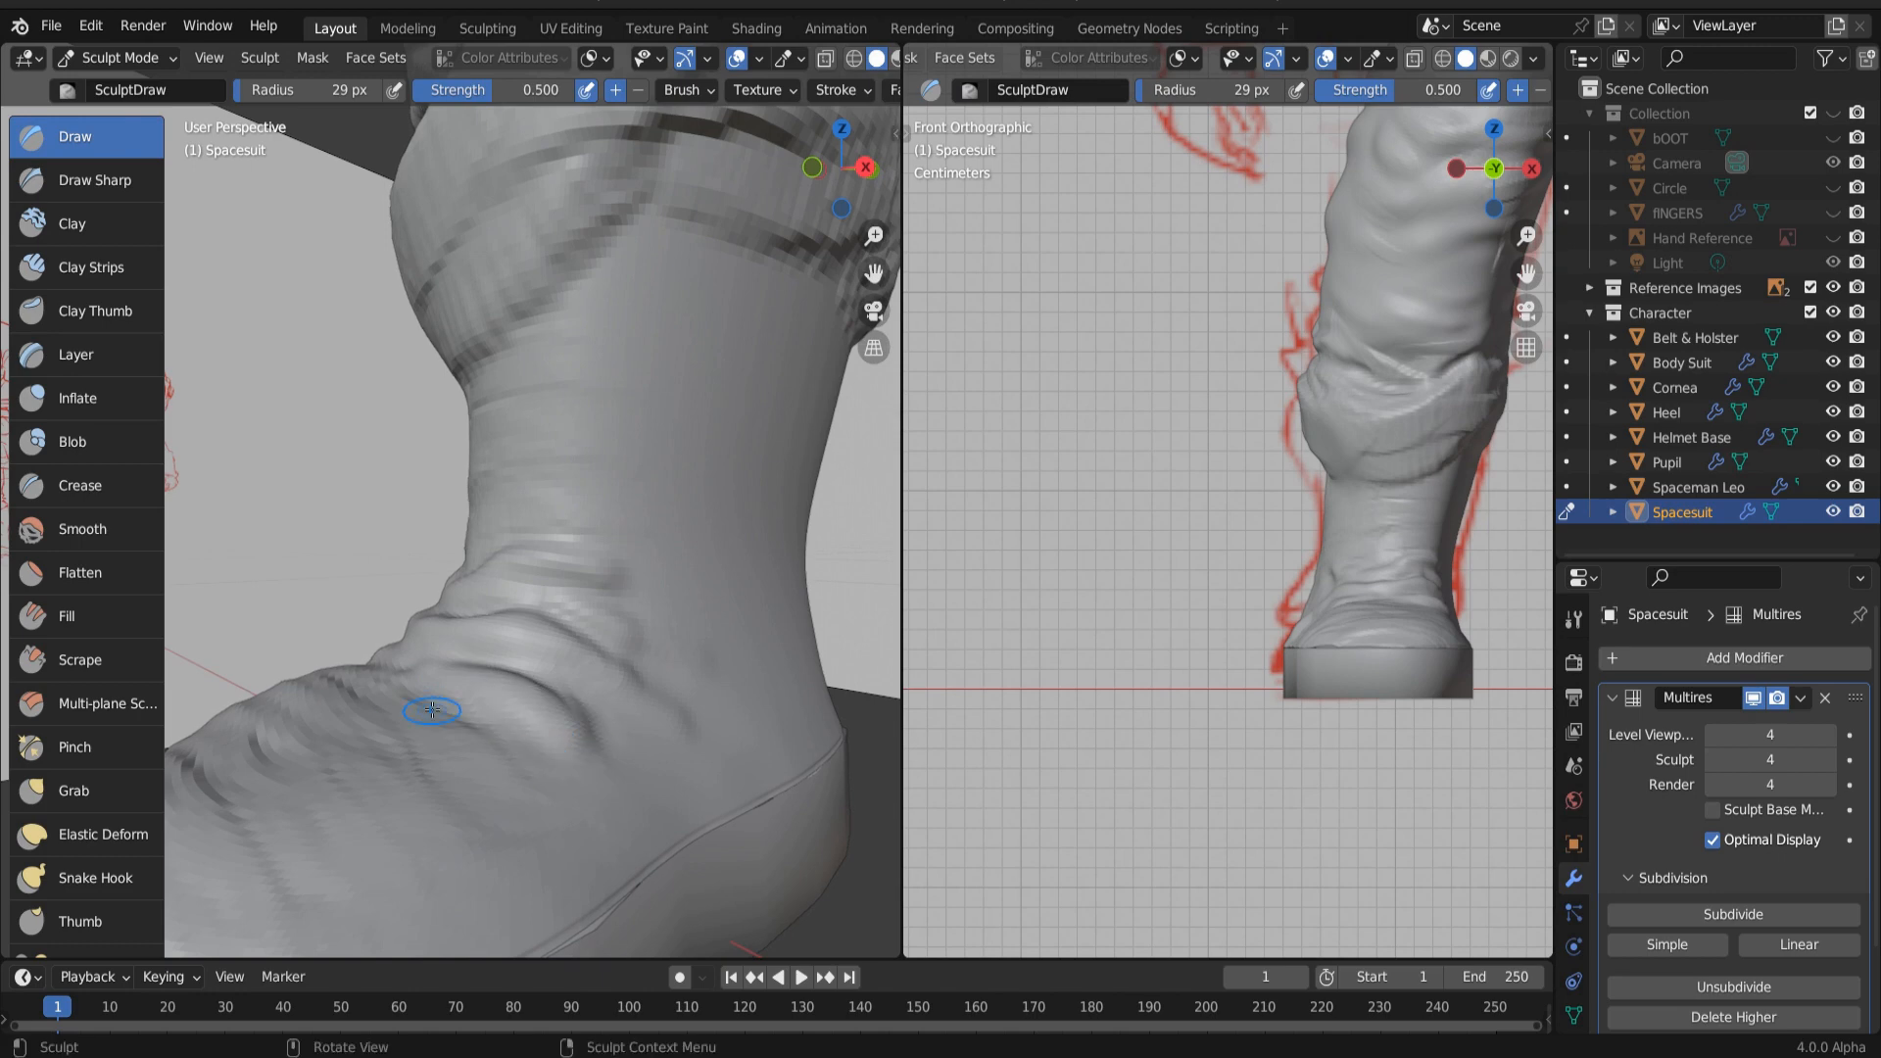
Step: Build up wrinkles on the opposite side of the cuff band below the knee with 29 px Draw brush strokes
scroll(519, 712, down, 4)
alt+middle_drag(519, 712, 537, 311)
middle_drag(455, 242, 559, 599)
scroll(506, 285, up, 2)
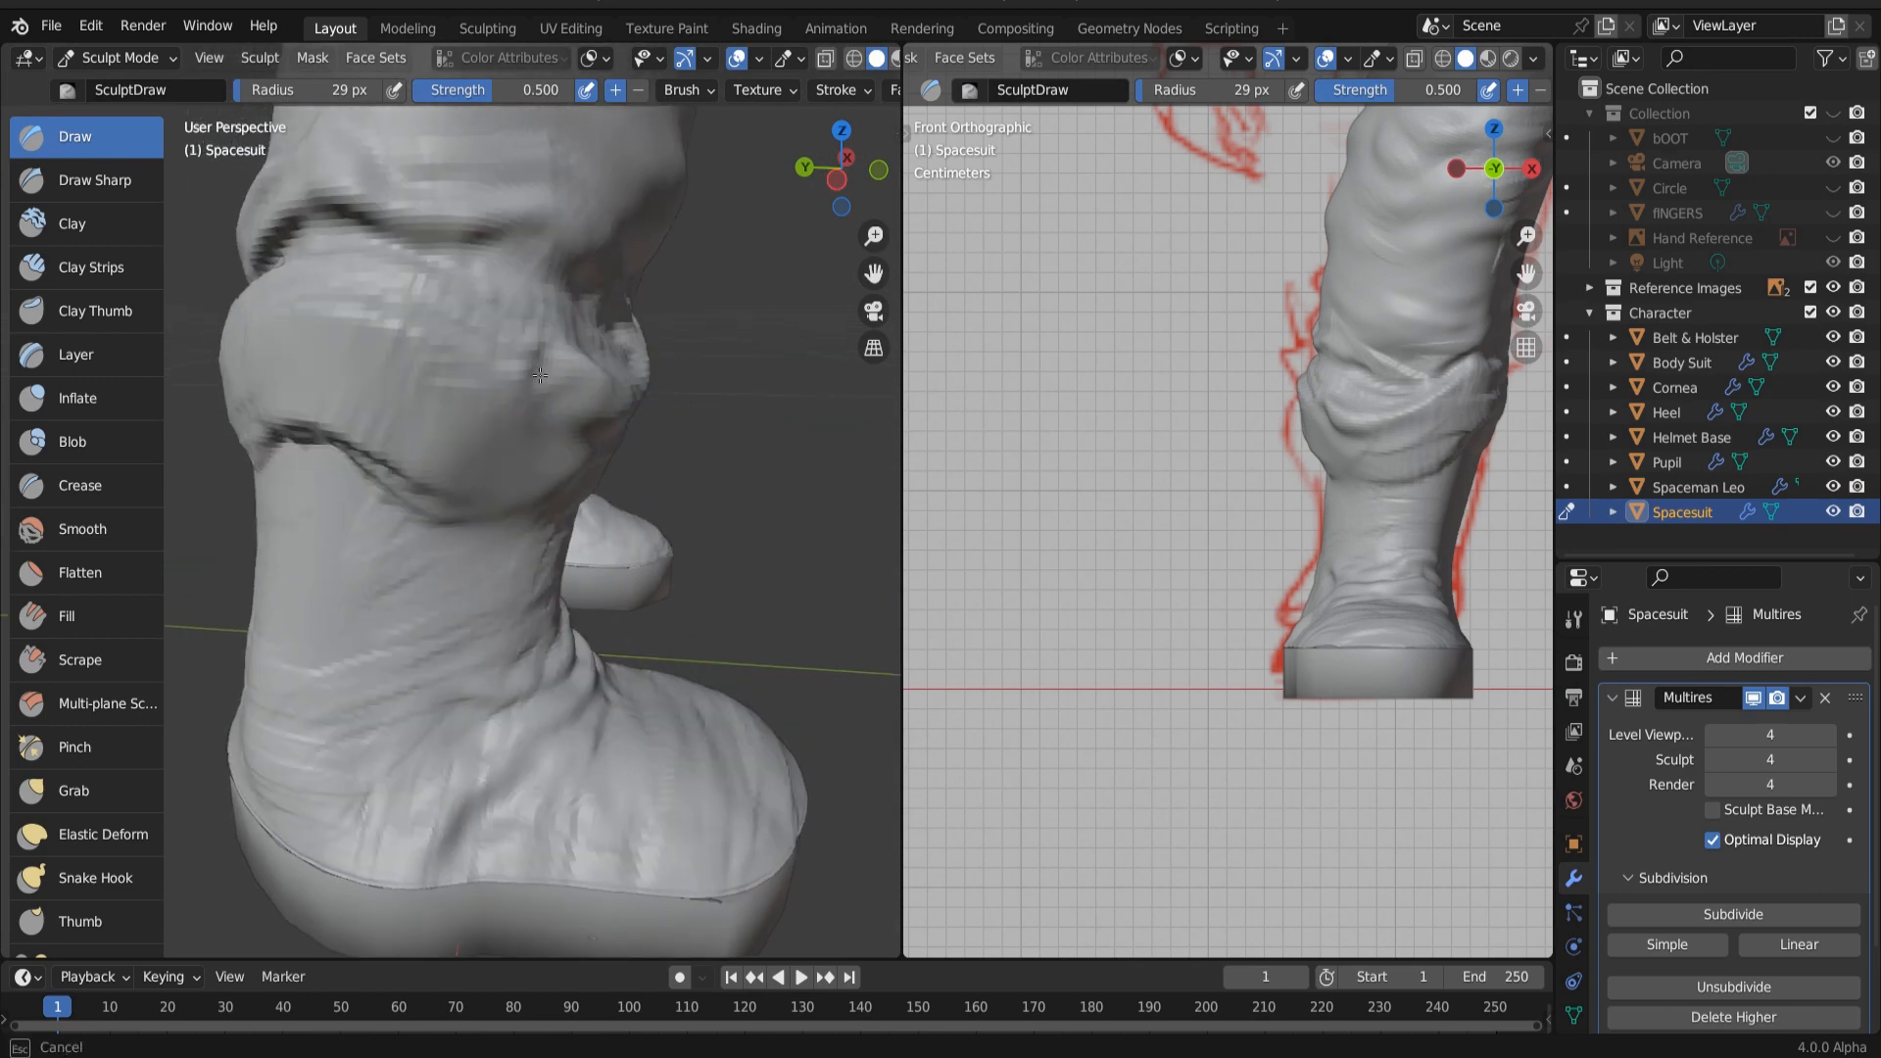
drag(533, 369, 560, 363)
mouse_move(521, 355)
mouse_down()
mouse_move(564, 351)
mouse_move(383, 330)
mouse_move(495, 306)
mouse_up()
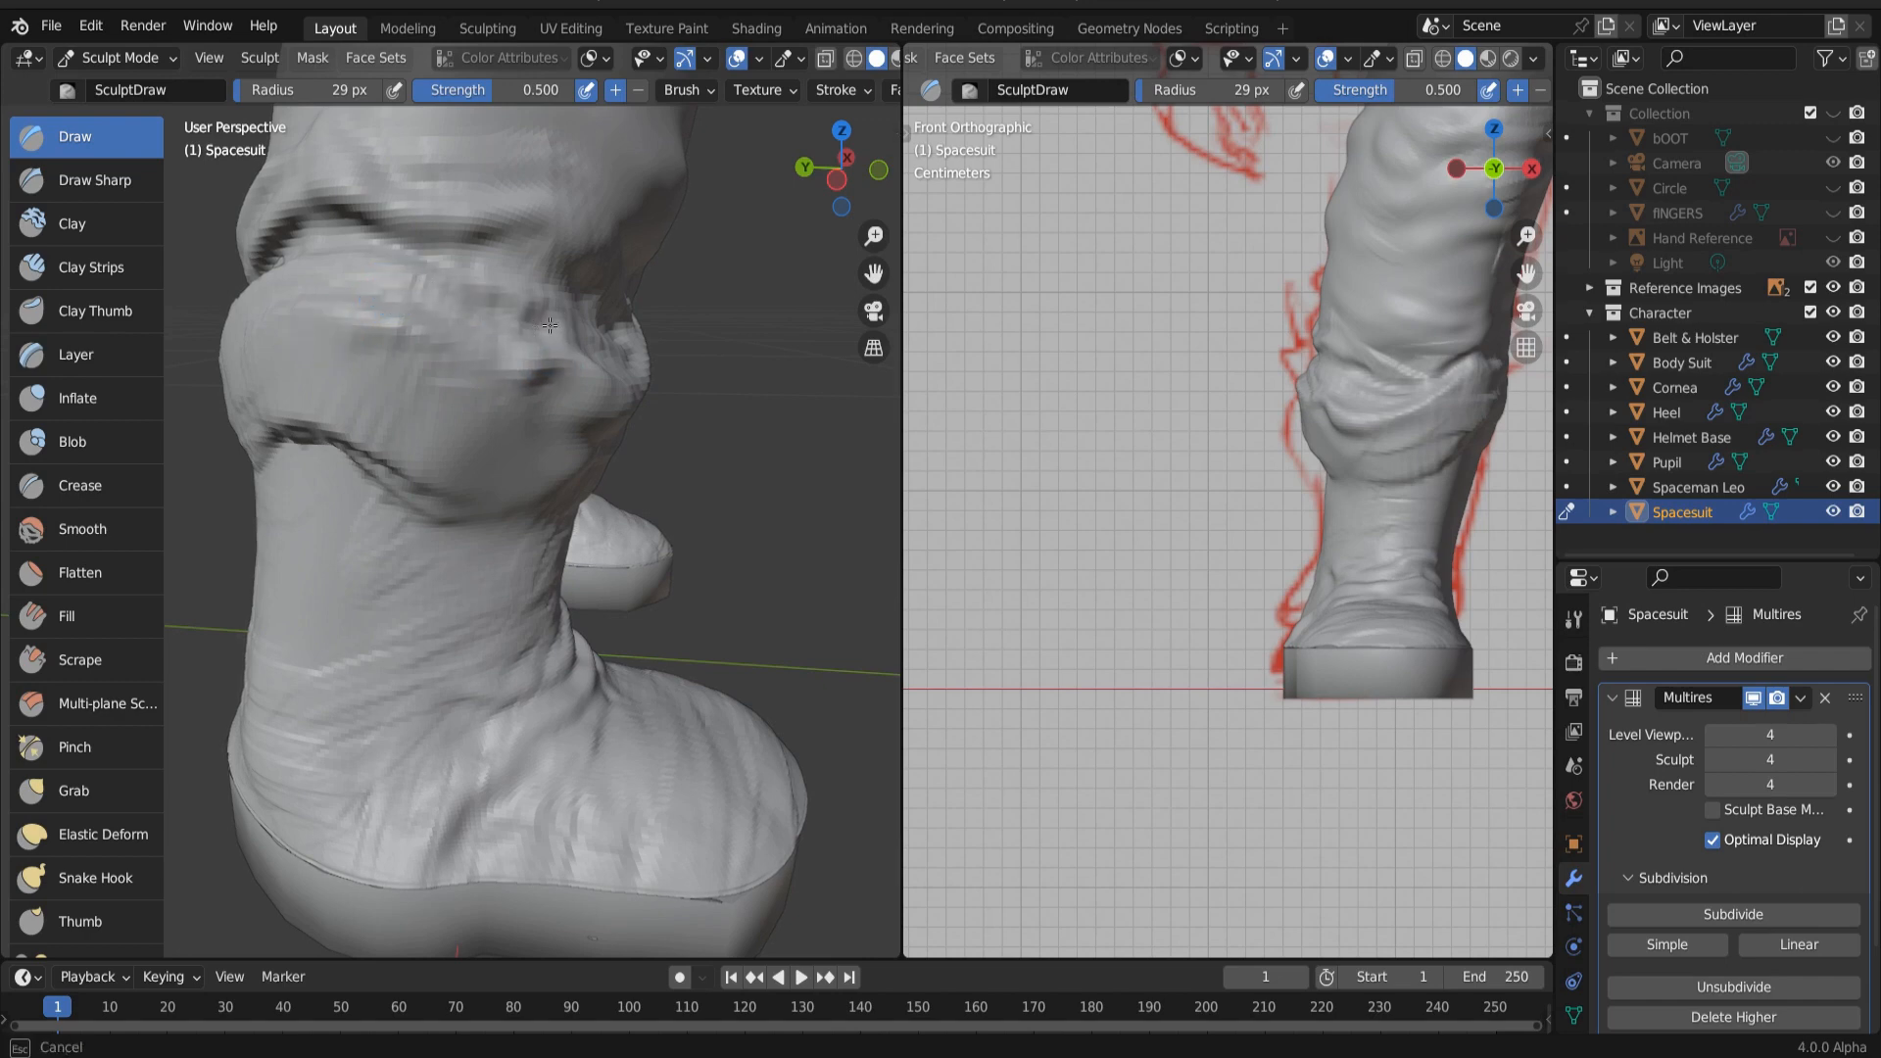
drag(429, 291, 525, 315)
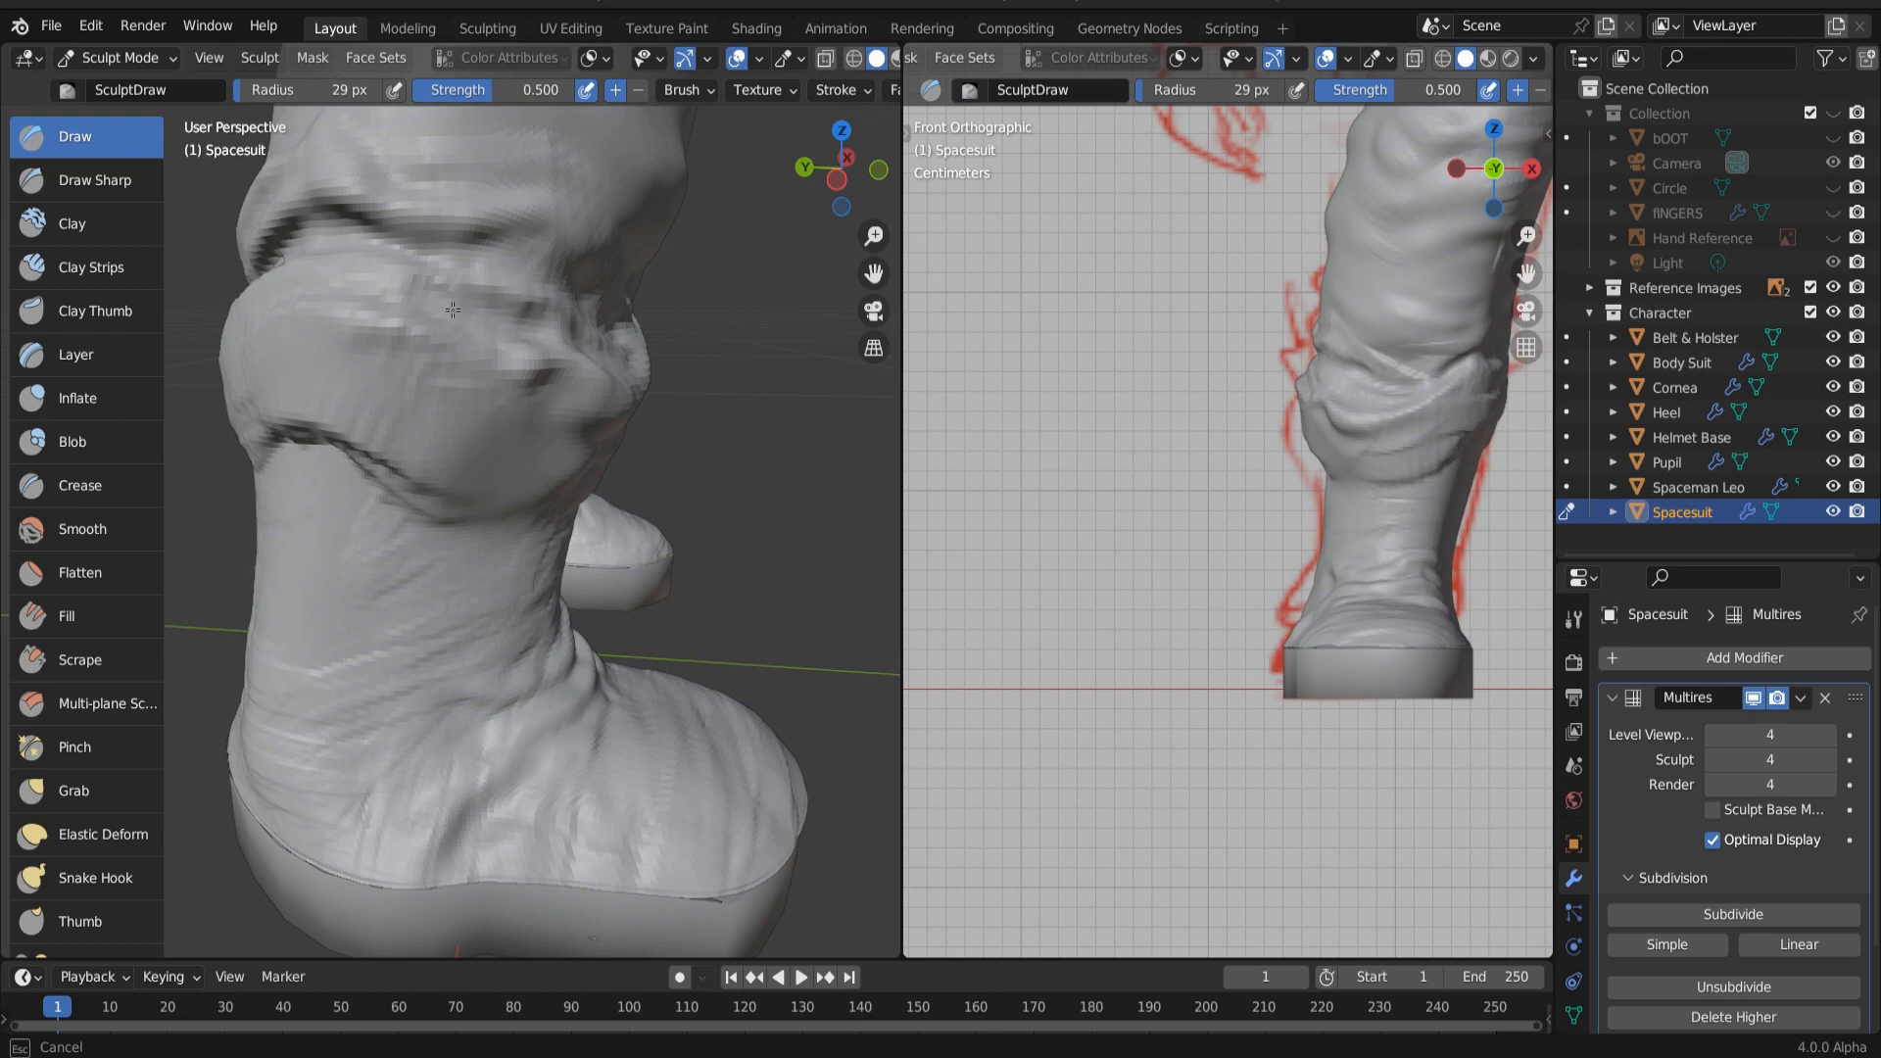
Step: Sculpt folds at the ankle bend on the boot's opposite side with the Draw brush at 0.500 strength
middle_drag(451, 788, 471, 742)
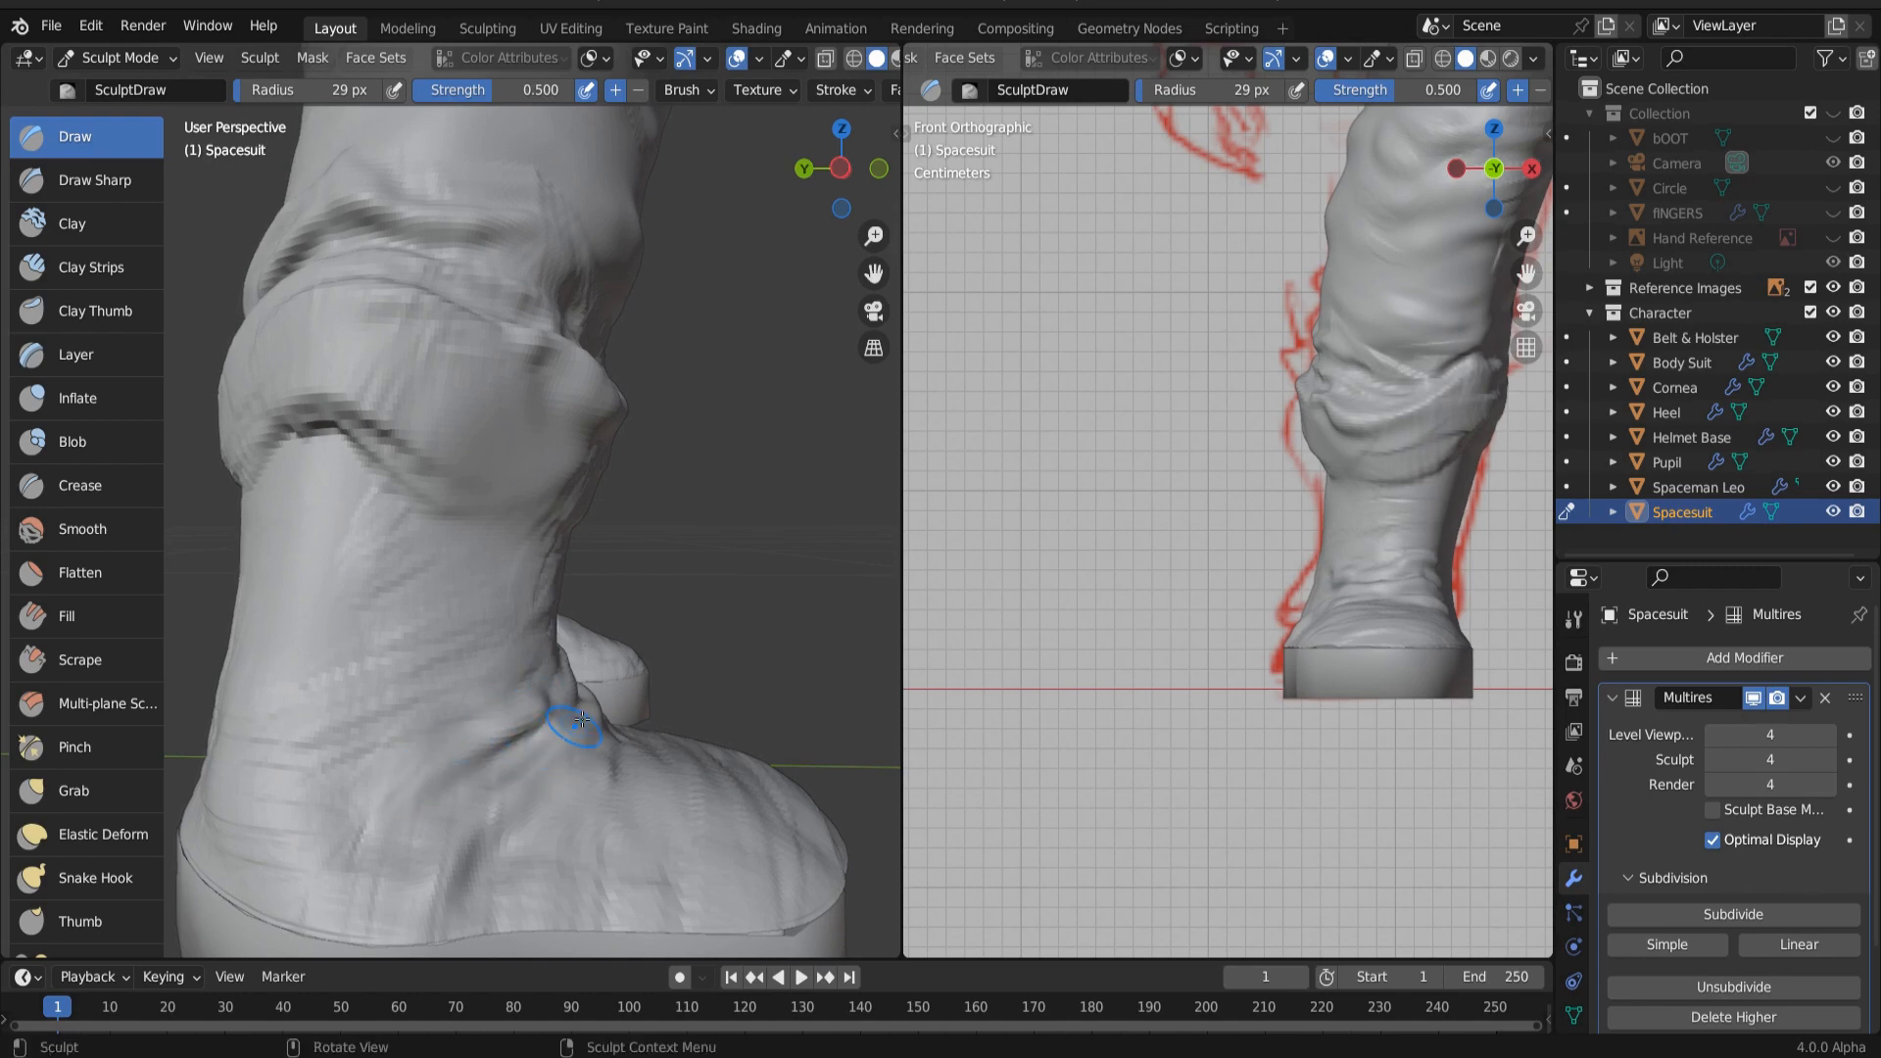
mouse_move(582, 720)
mouse_down()
mouse_move(484, 839)
mouse_move(534, 794)
mouse_up()
drag(592, 742, 635, 740)
mouse_move(664, 437)
ctrl+middle_down()
mouse_move(672, 676)
mouse_move(501, 684)
ctrl+middle_up()
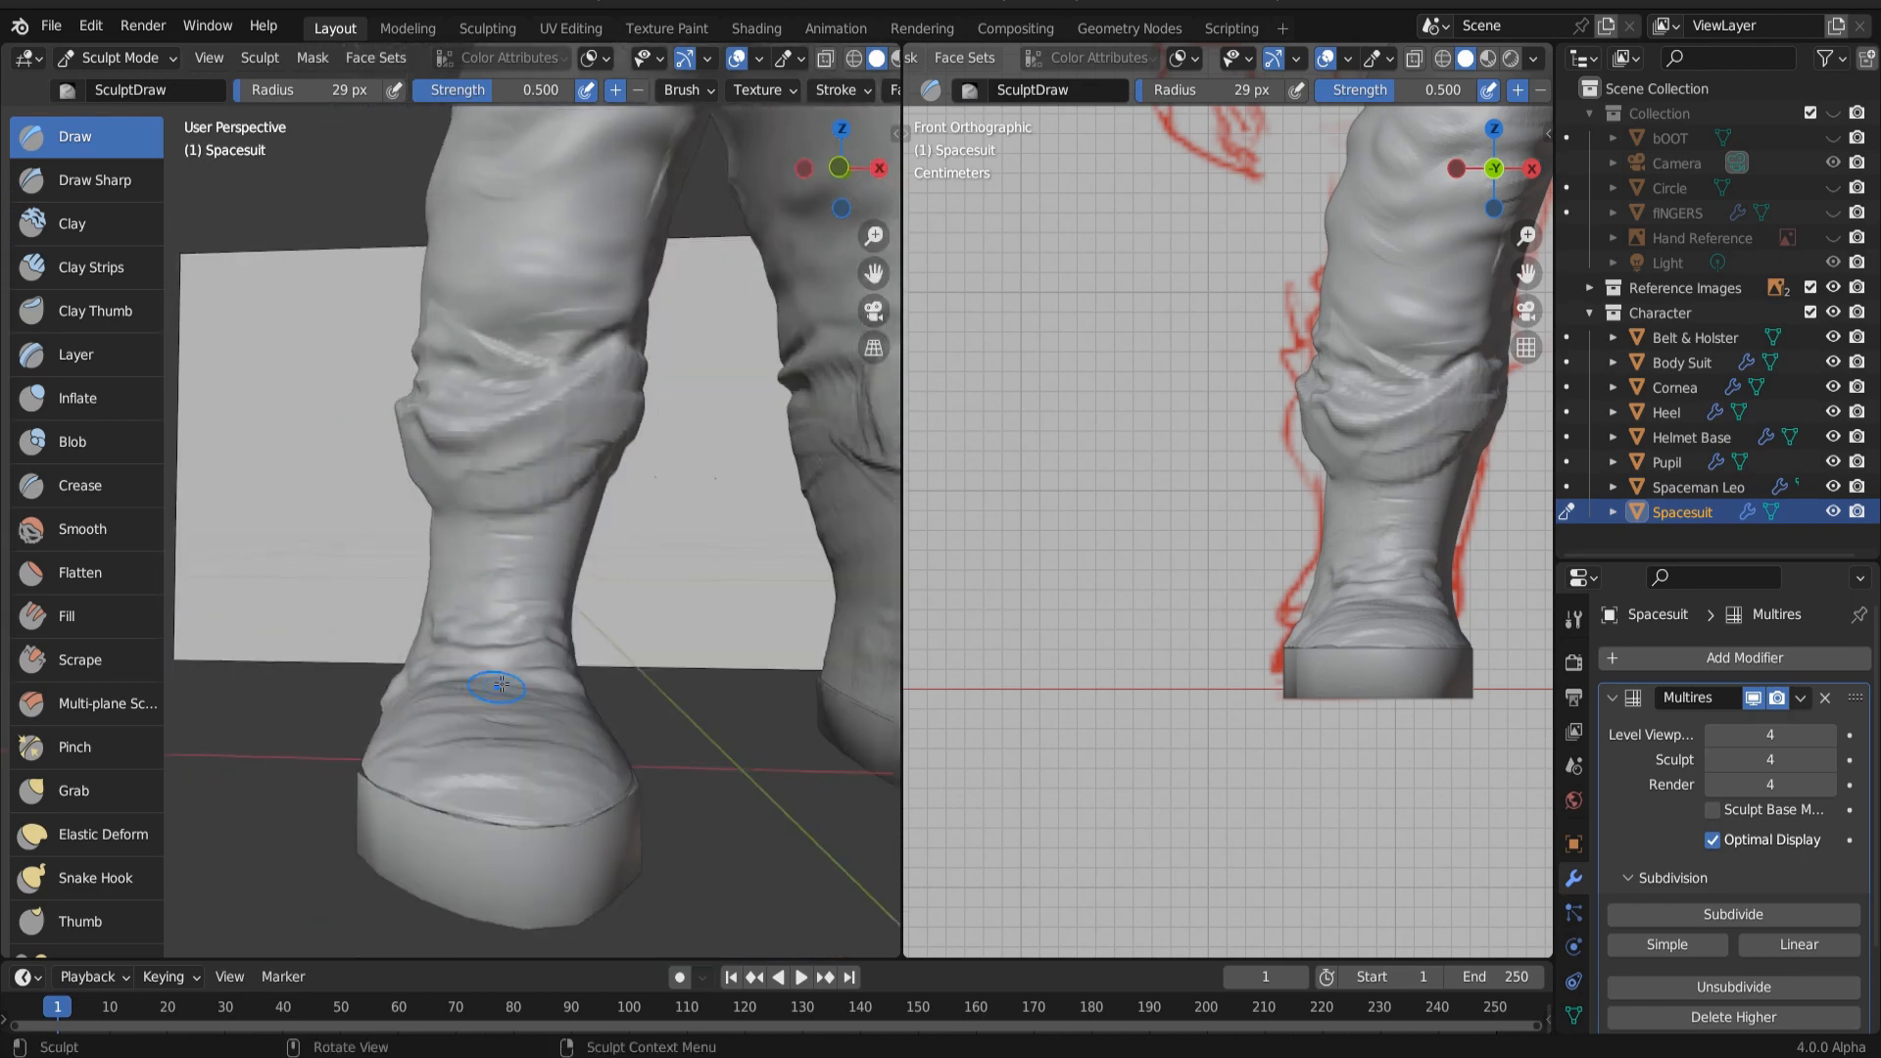